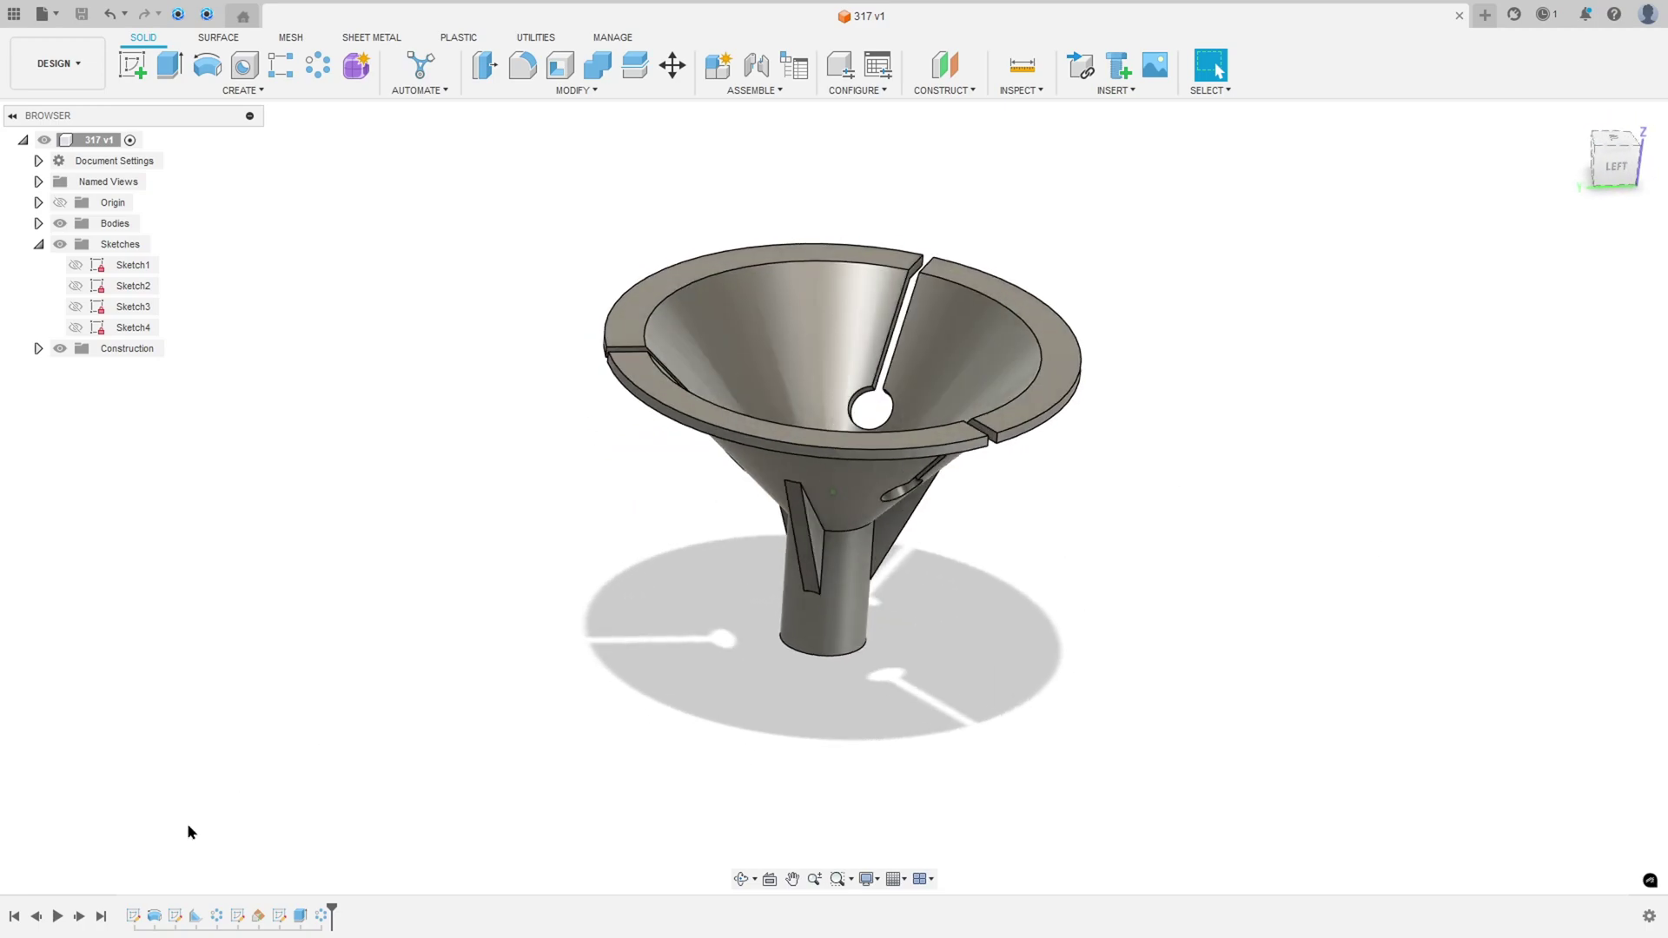
Step: Replay the finished funnel model's construction history and inspect the model from another angle
{"action": "left_click", "coordinate": [58, 917]}
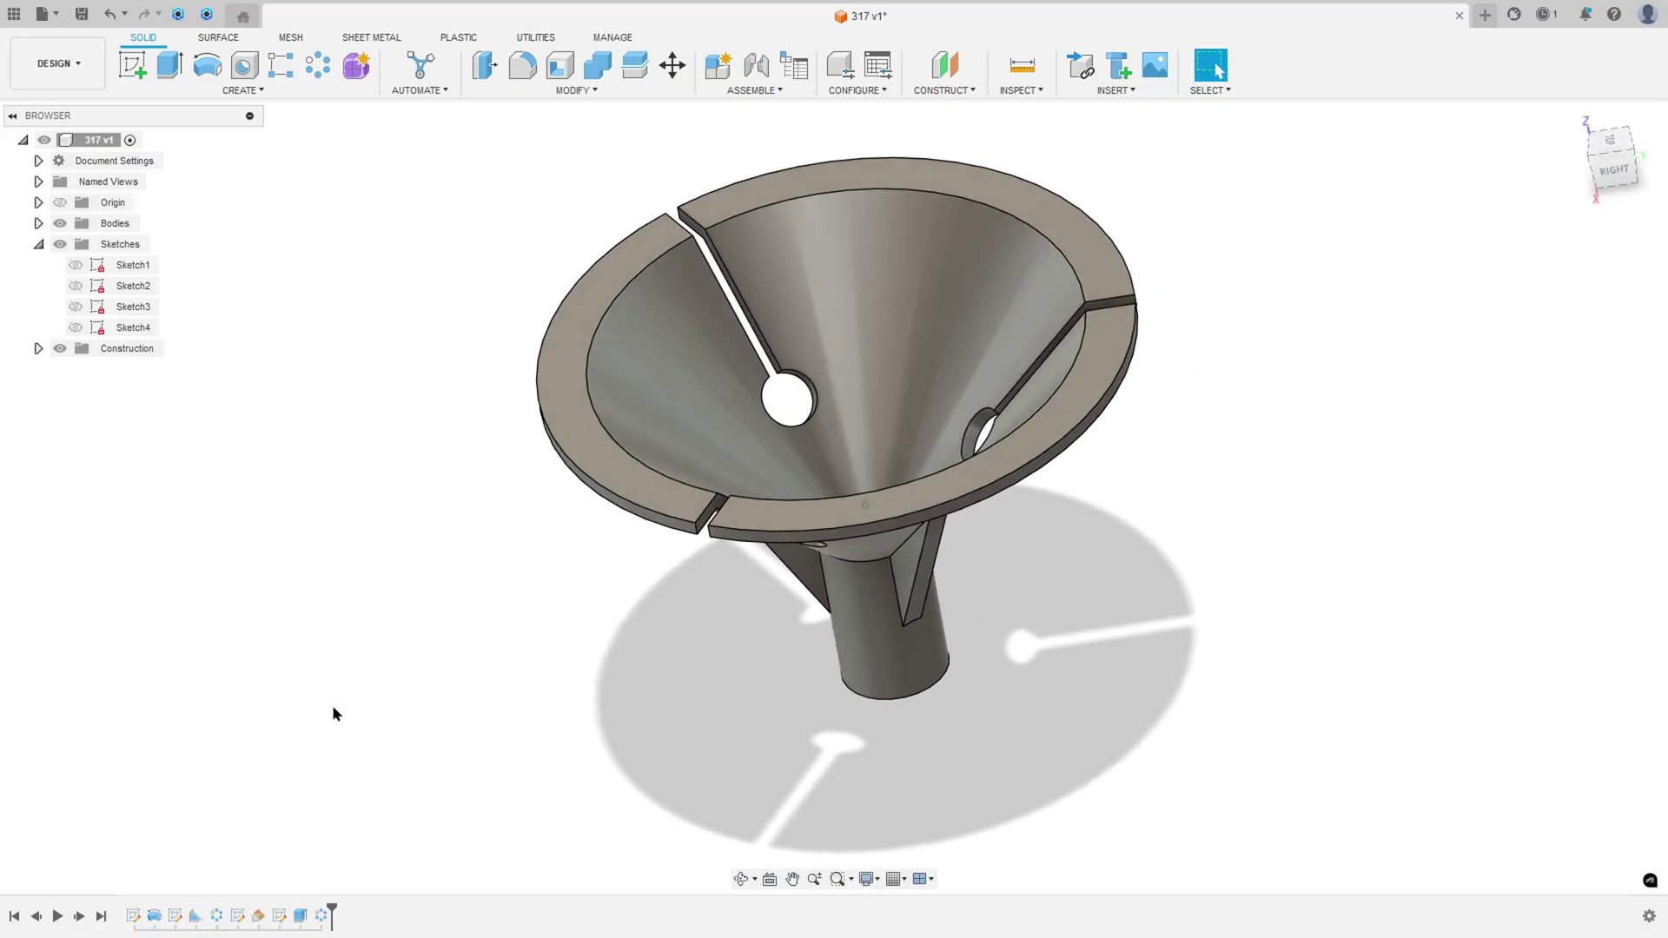
{"action": "mouse_move", "coordinate": [714, 715]}
{"action": "middle_mouse_down", "text": "shift"}
{"action": "mouse_move", "coordinate": [1039, 667]}
{"action": "mouse_move", "coordinate": [913, 765]}
{"action": "mouse_move", "coordinate": [1017, 756]}
{"action": "middle_mouse_up", "text": "shift"}
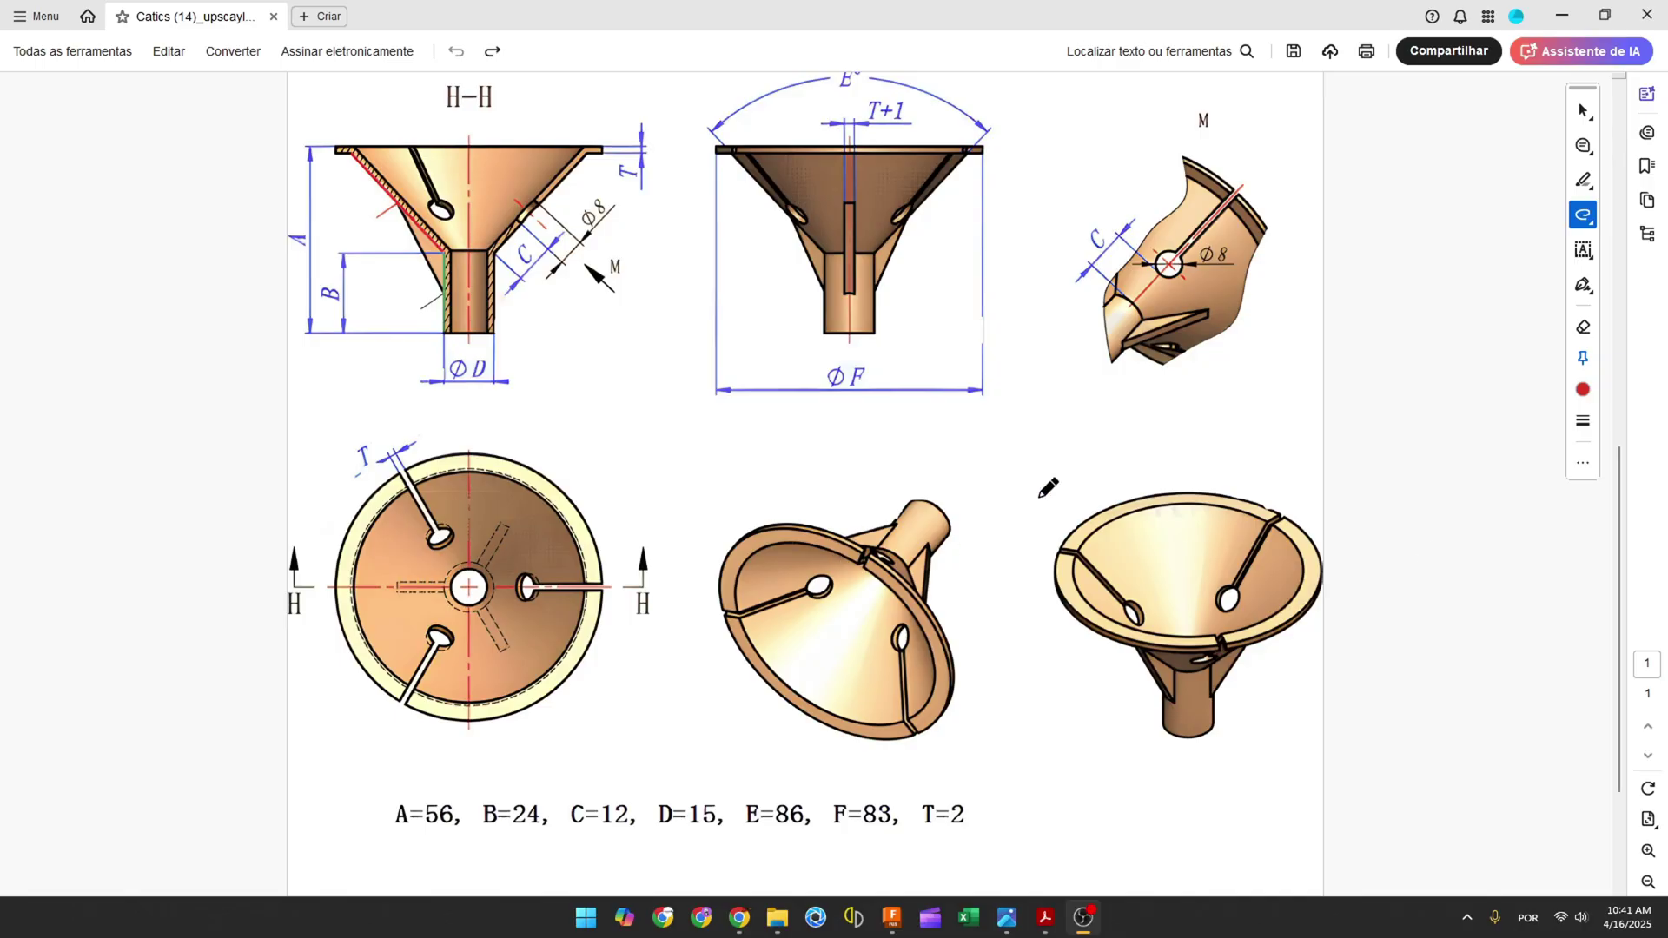
Step: In the PDF drawing, draw an arrow at the isometric view, trace section H-H's centre axis, and mark off dimension A=56
{"action": "left_click_drag", "start_coordinate": [1019, 463], "coordinate": [1058, 513]}
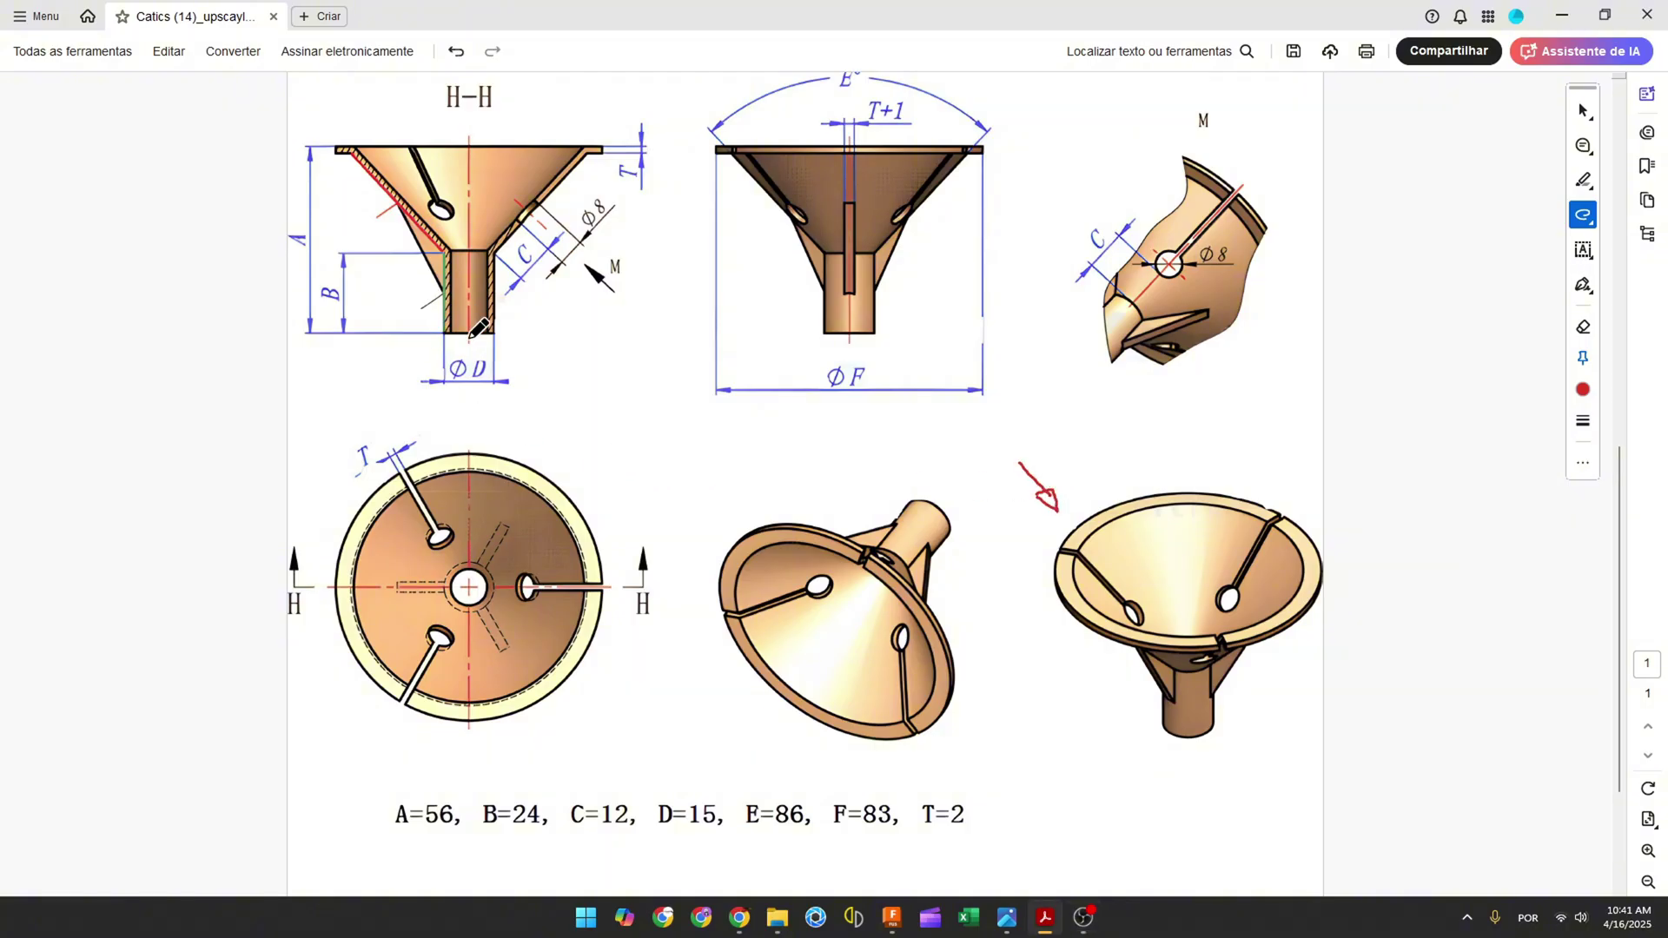
{"action": "left_click_drag", "start_coordinate": [472, 328], "coordinate": [468, 139]}
{"action": "left_click_drag", "start_coordinate": [398, 820], "coordinate": [452, 813]}
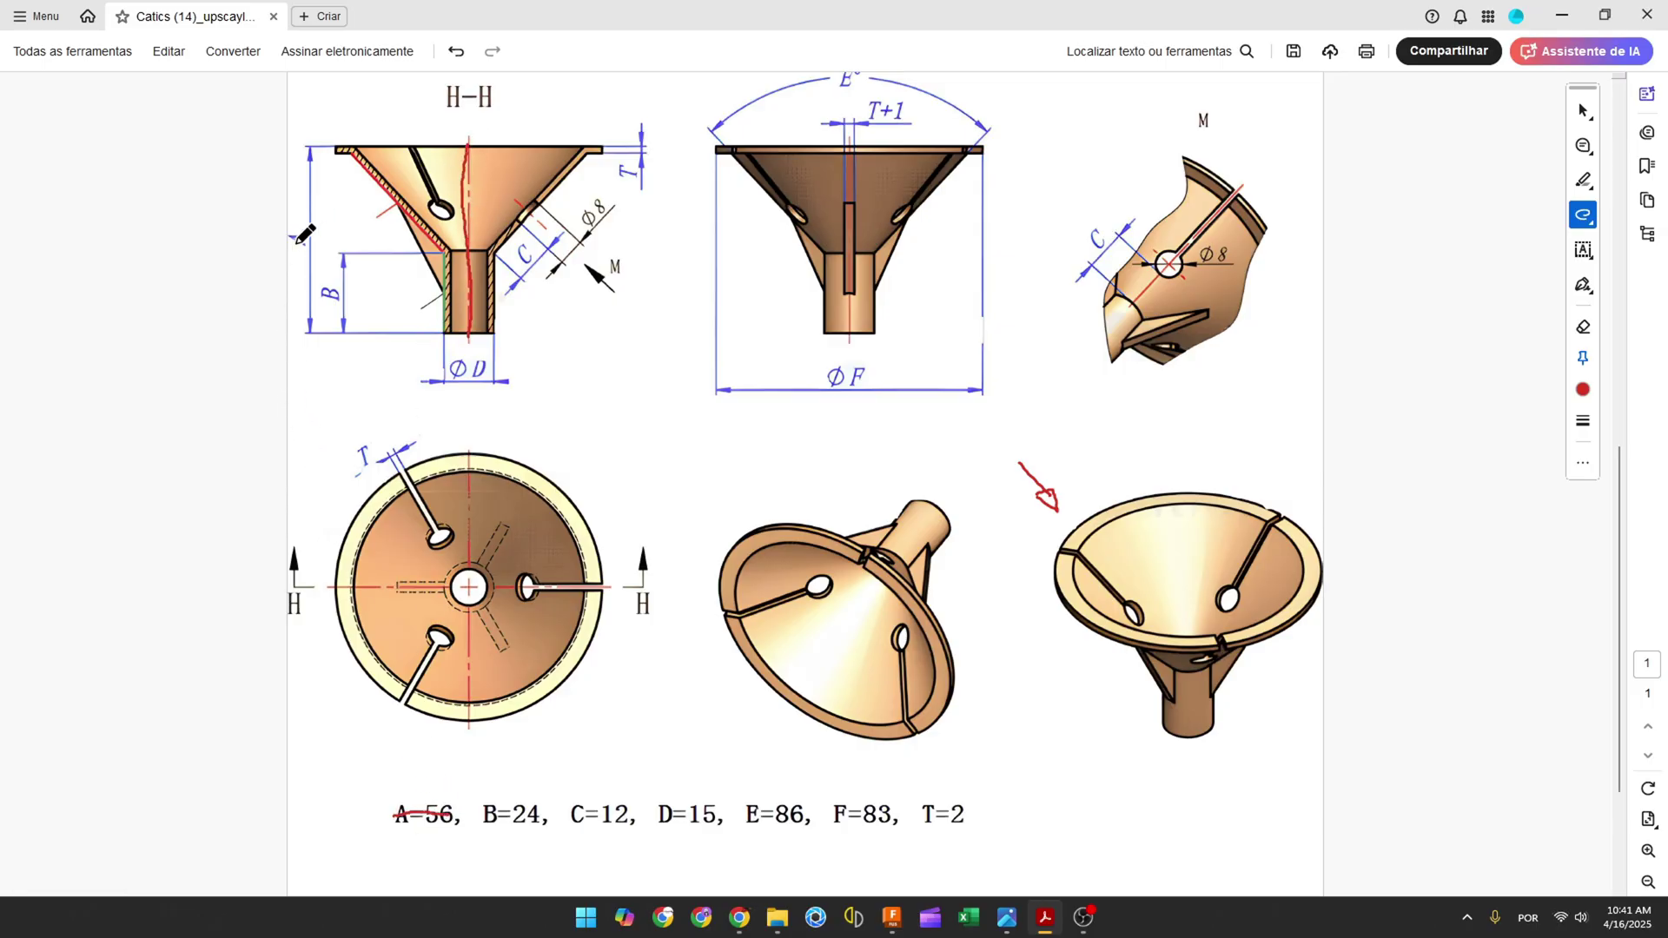
{"action": "left_click_drag", "start_coordinate": [297, 227], "coordinate": [295, 248]}
Step: Switch to Fusion, start a sketch on the front plane, and draw a 56 mm vertical construction line up from the origin
{"action": "left_click", "coordinate": [892, 925]}
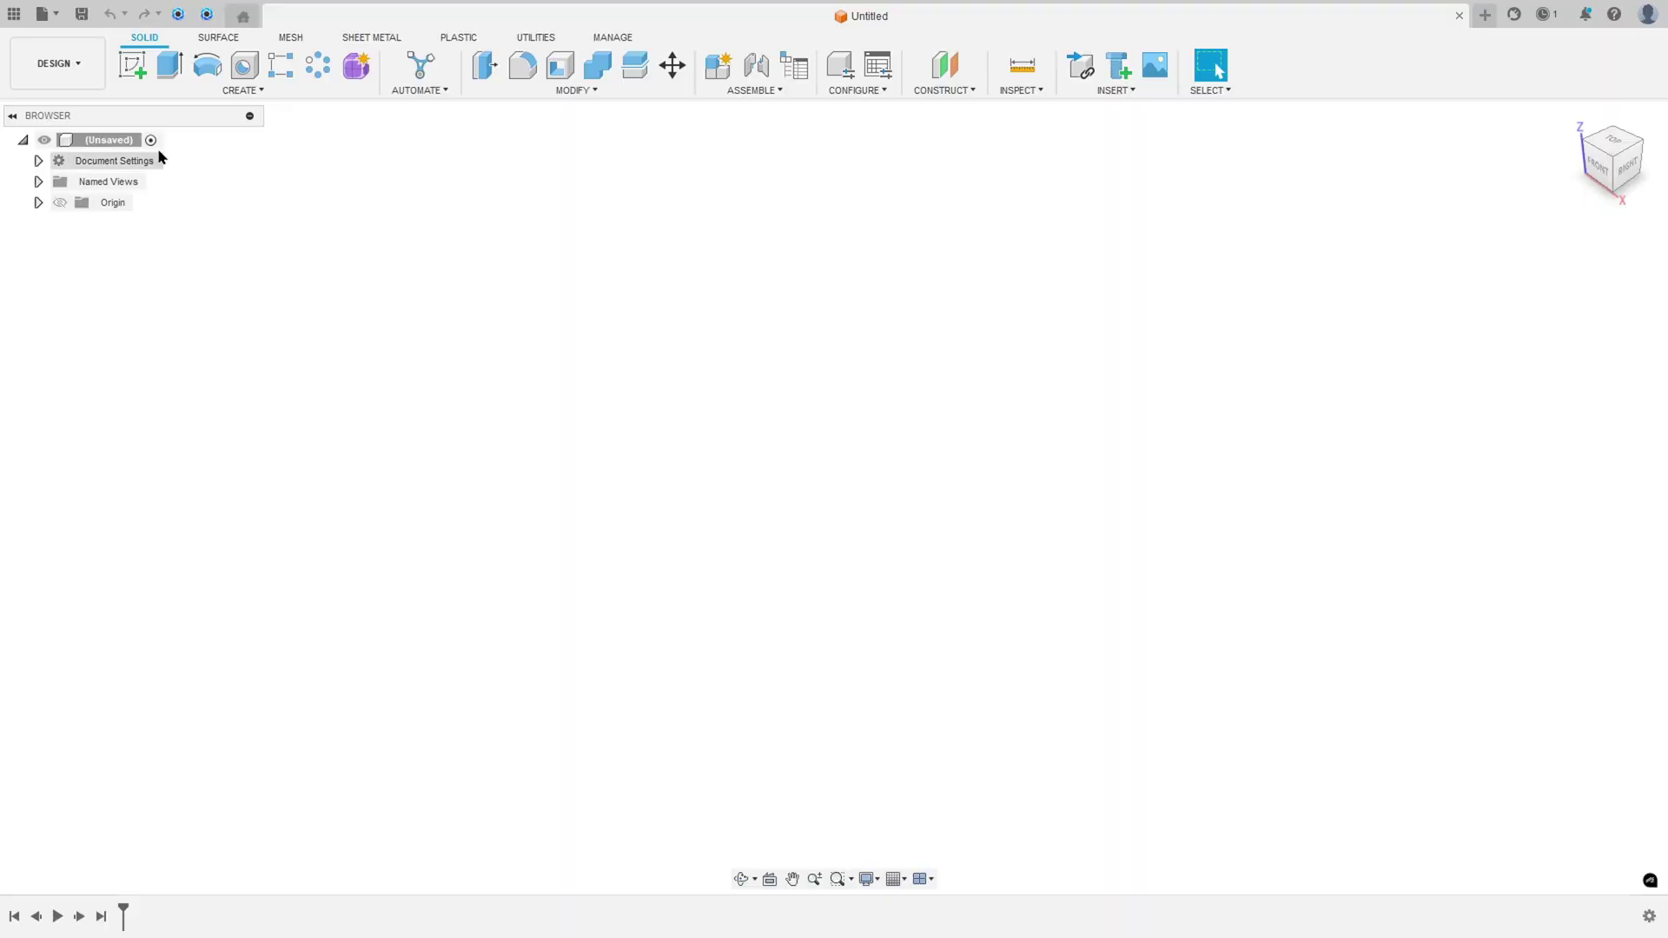
{"action": "left_click", "coordinate": [875, 485]}
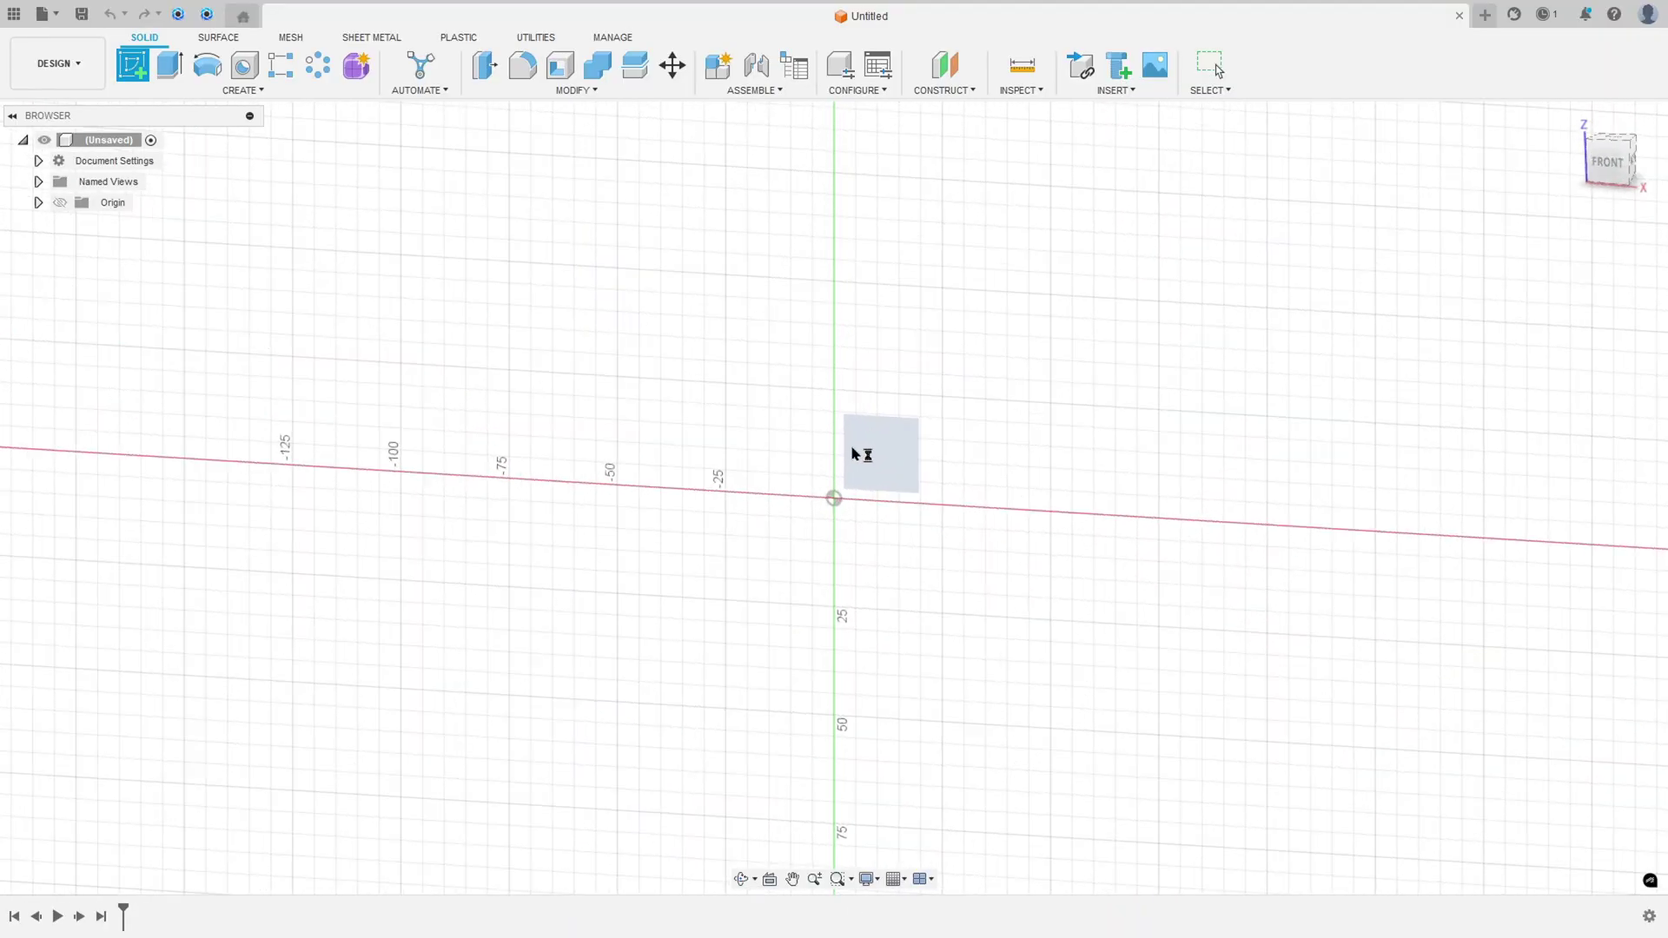
{"action": "left_click", "coordinate": [139, 75]}
{"action": "left_click", "coordinate": [1583, 270]}
{"action": "left_click", "coordinate": [834, 498]}
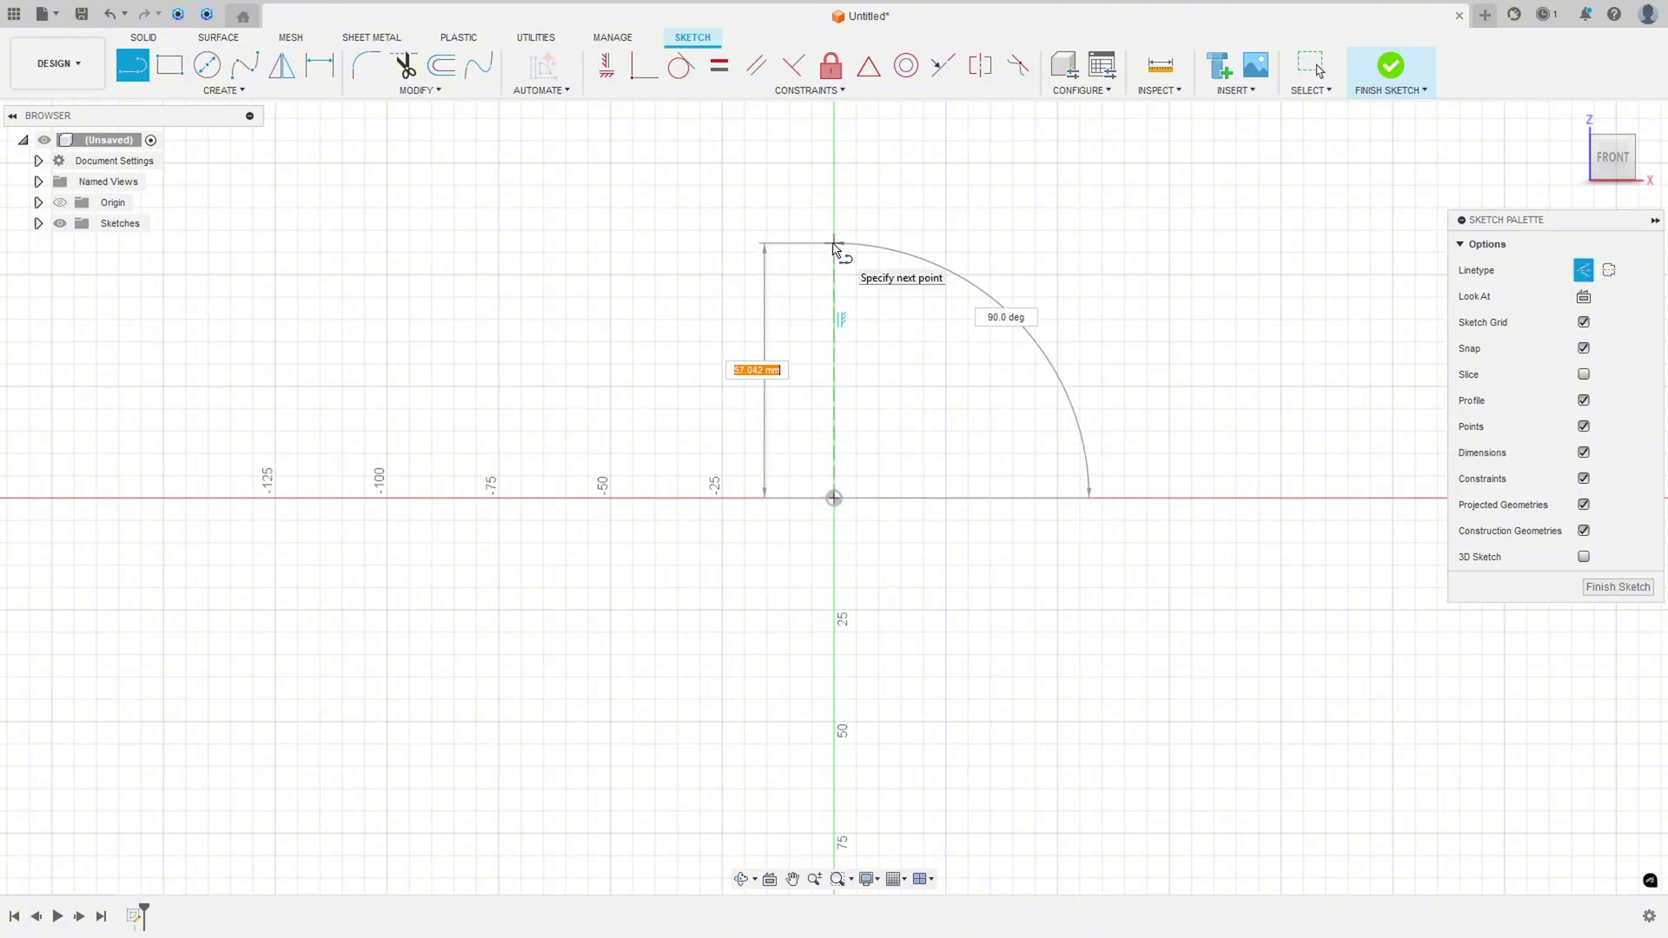
{"action": "type", "text": "56"}
{"action": "key", "text": "Return"}
{"action": "key", "text": "Escape"}
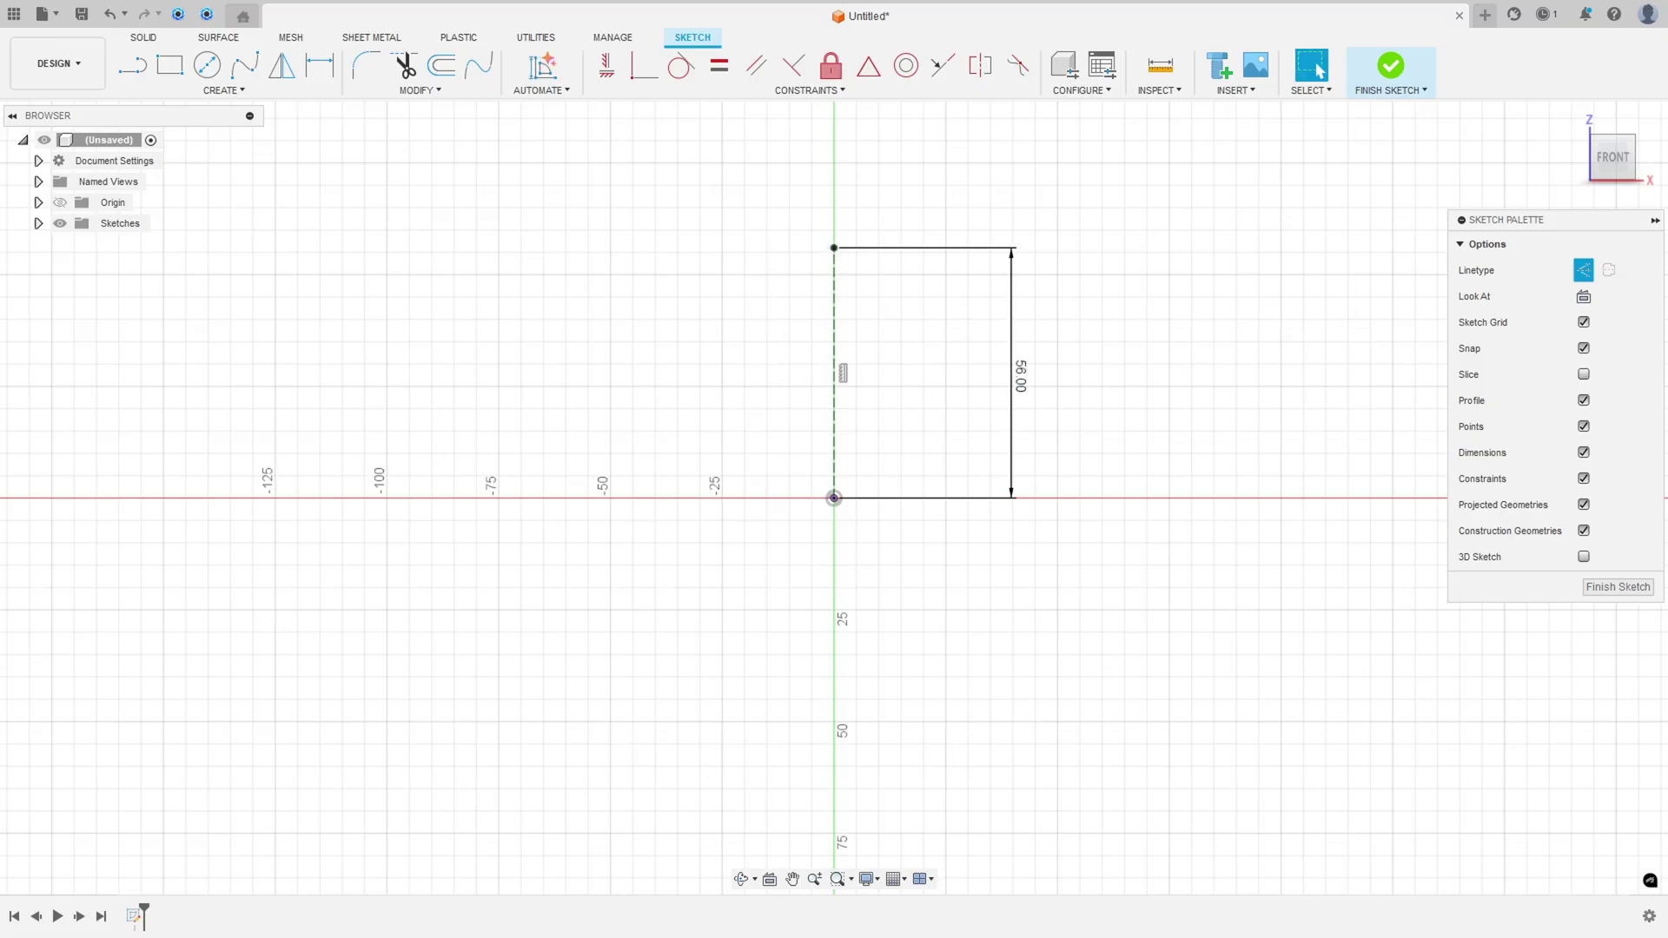
Step: Trace section H-H's outer profile in the PDF, then sketch a solid vertical, slanted and horizontal line chain in Fusion, starting about 25 mm left of the axis
{"action": "key", "text": "alt+Tab"}
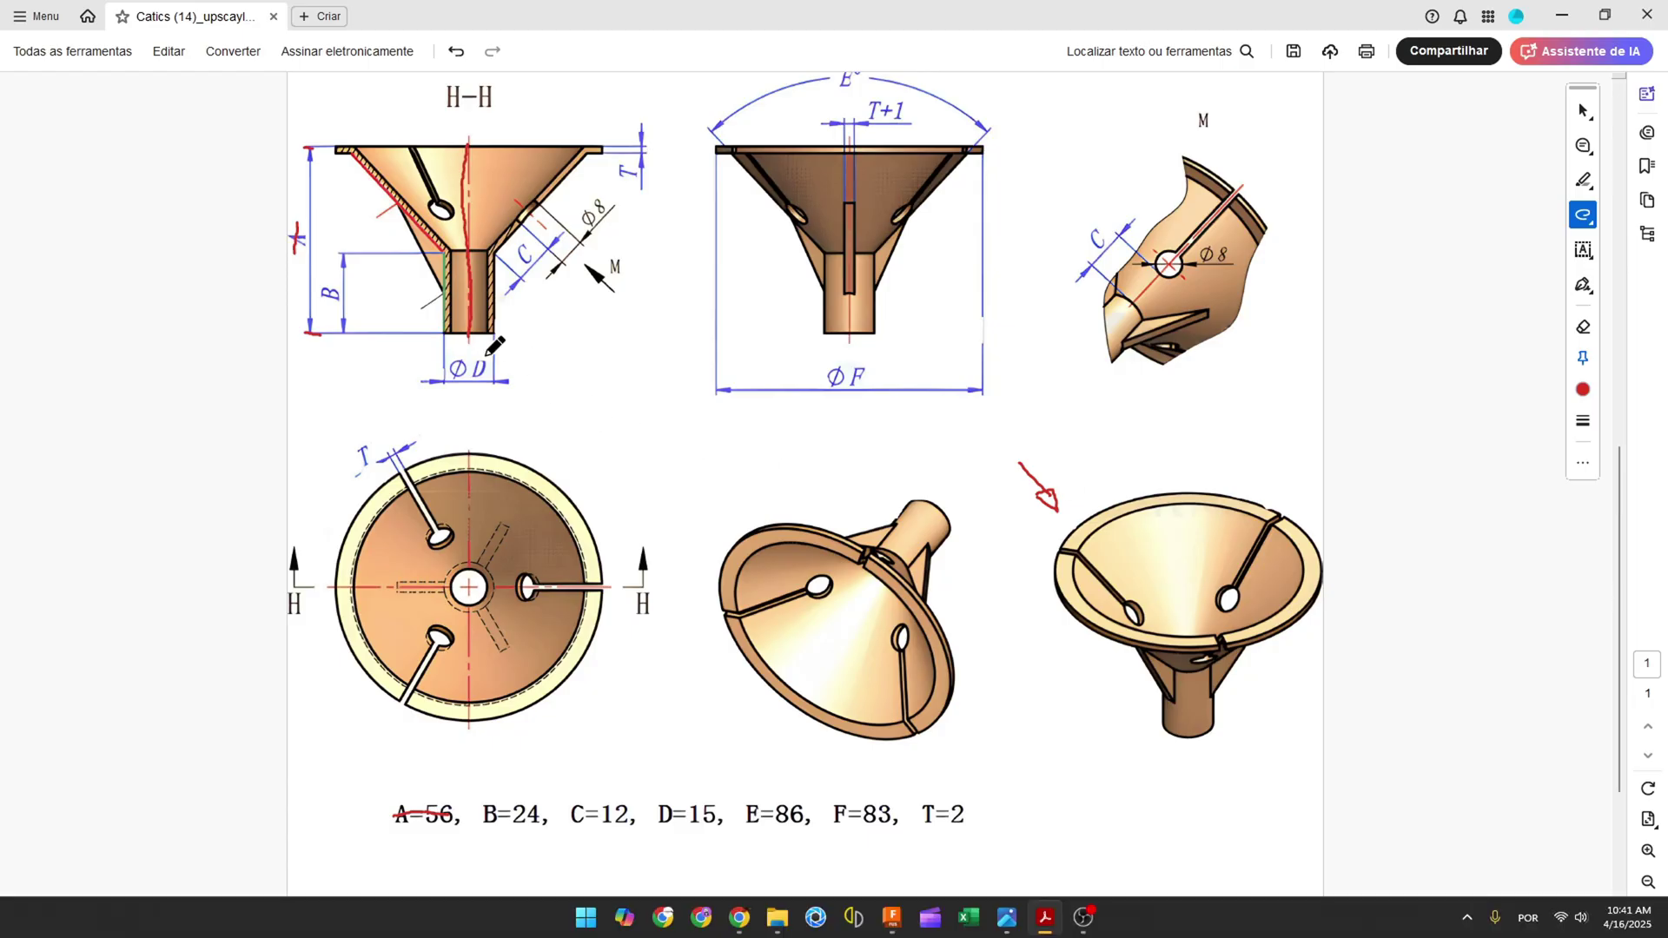
{"action": "mouse_move", "coordinate": [451, 327]}
{"action": "left_mouse_down"}
{"action": "mouse_move", "coordinate": [453, 246]}
{"action": "mouse_move", "coordinate": [391, 177]}
{"action": "mouse_move", "coordinate": [340, 153]}
{"action": "left_mouse_up"}
{"action": "left_click", "coordinate": [893, 916]}
{"action": "left_click", "coordinate": [132, 64]}
{"action": "left_click", "coordinate": [1584, 270]}
{"action": "left_click", "coordinate": [723, 497]}
{"action": "left_click", "coordinate": [723, 409]}
{"action": "left_click", "coordinate": [633, 275]}
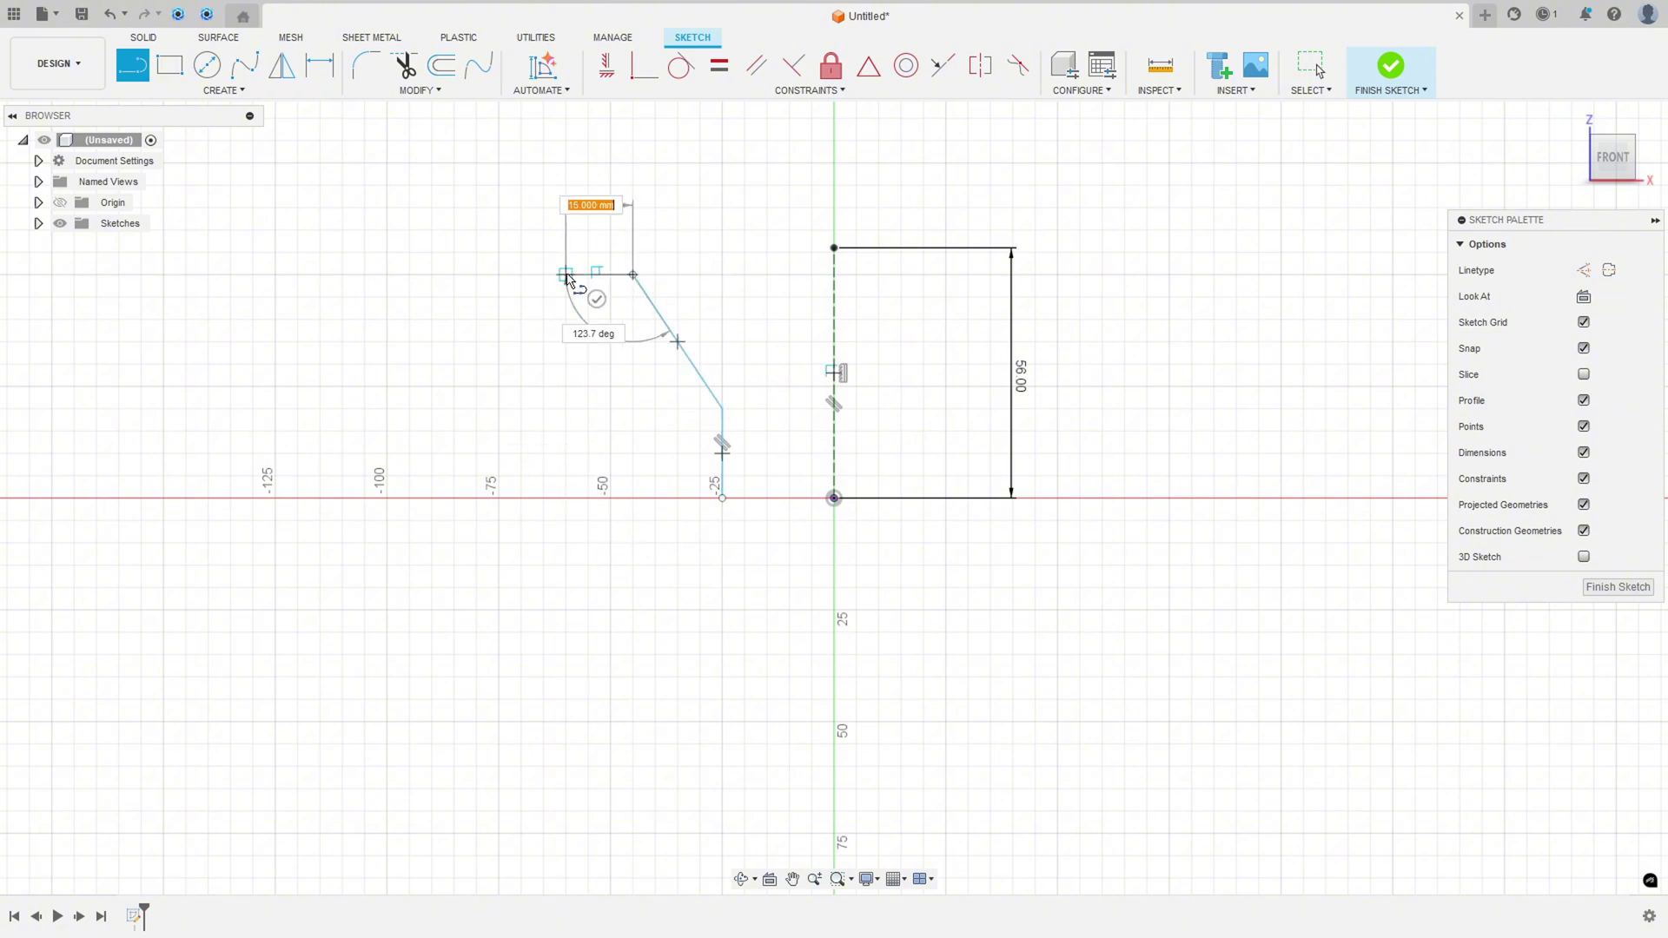
{"action": "left_click", "coordinate": [566, 274]}
{"action": "key", "text": "Escape"}
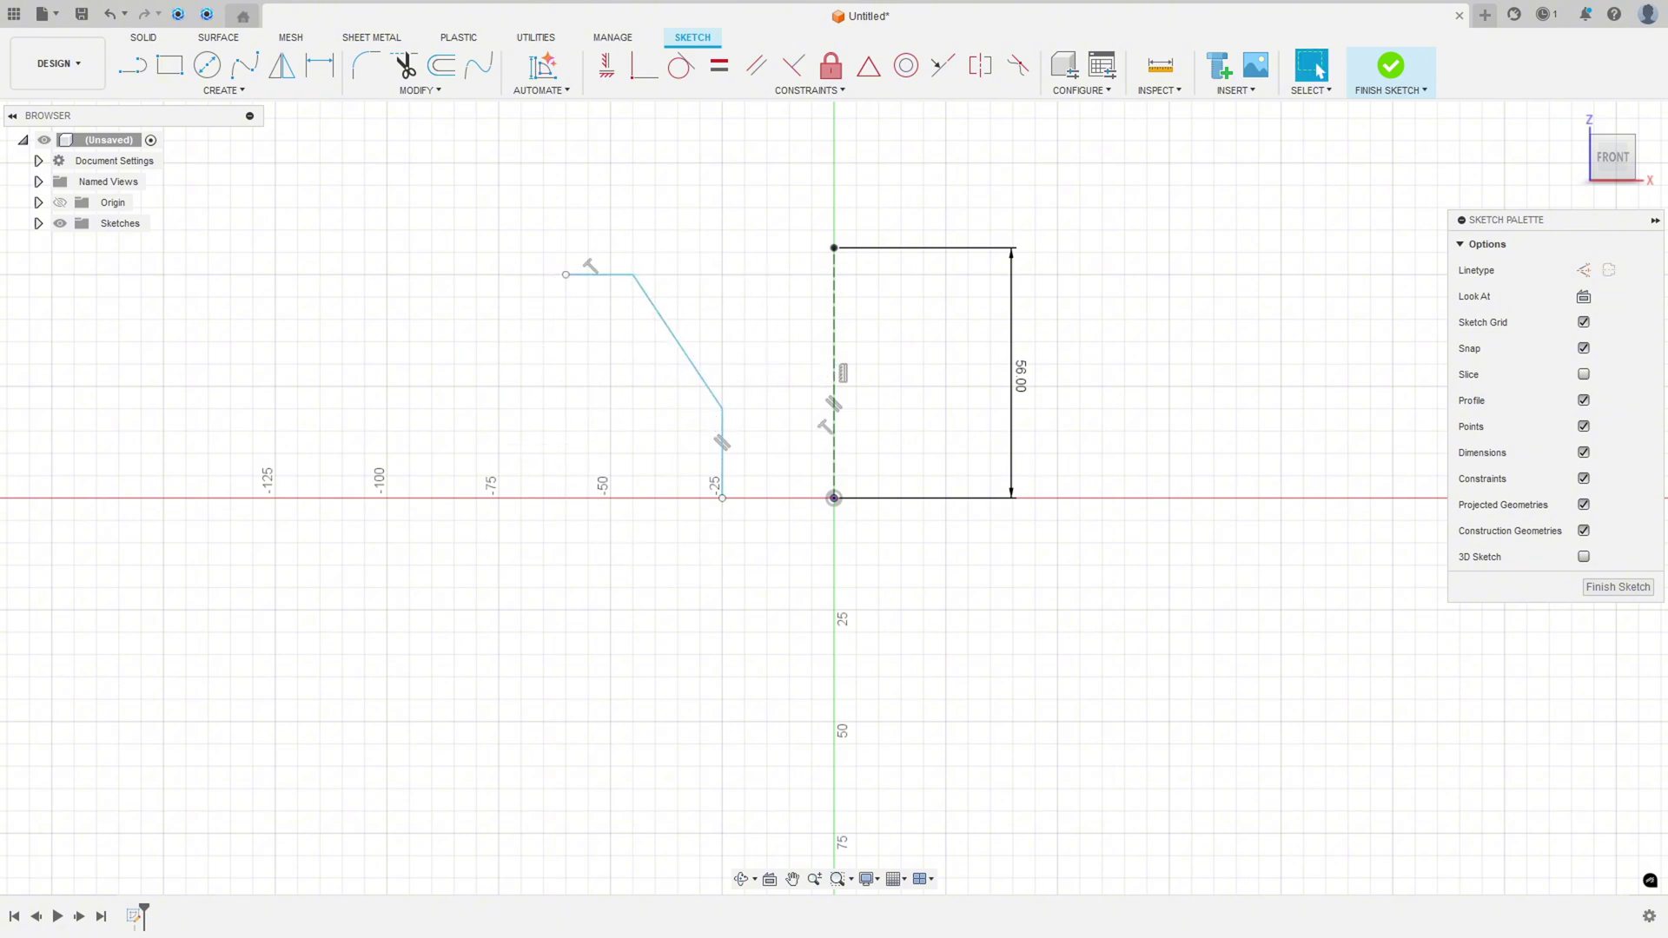
Step: Switch to the PDF drawing and mark off height B=24 and diameter D=15 in the section view and value list
{"action": "key", "text": "alt+Tab"}
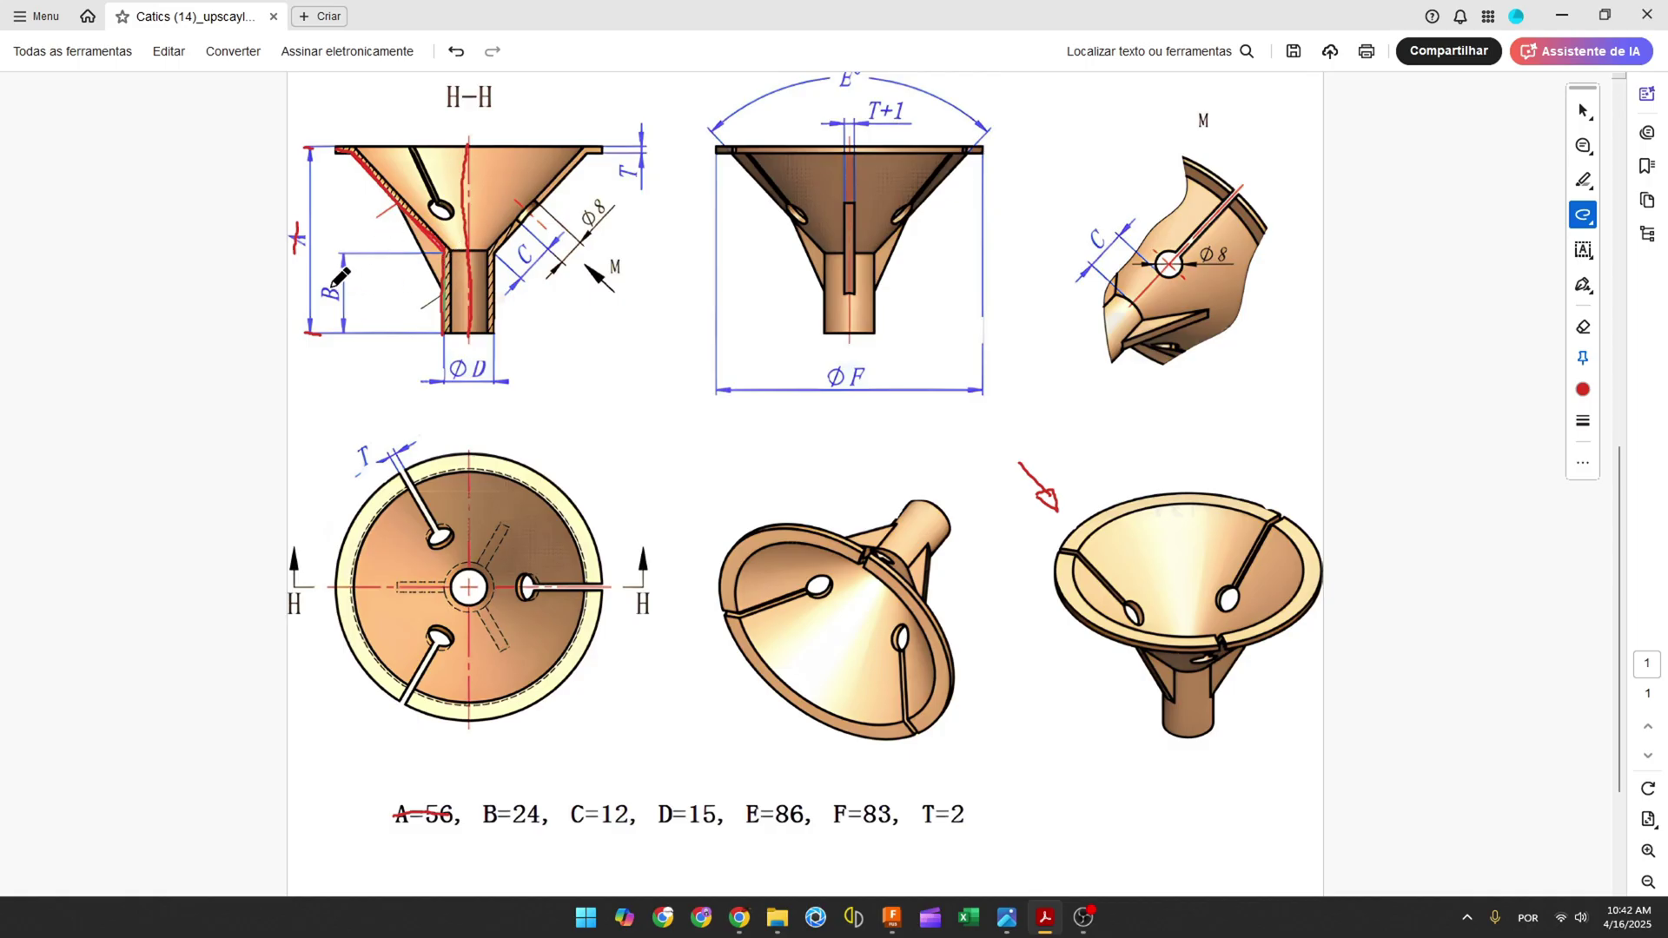
{"action": "left_click_drag", "start_coordinate": [321, 301], "coordinate": [339, 286]}
{"action": "left_click_drag", "start_coordinate": [484, 818], "coordinate": [527, 810]}
{"action": "left_click_drag", "start_coordinate": [459, 370], "coordinate": [488, 370]}
{"action": "left_click_drag", "start_coordinate": [658, 817], "coordinate": [711, 815]}
Step: Switch back to Fusion and dimension the profile's vertical line to 24 mm
{"action": "left_click", "coordinate": [892, 928]}
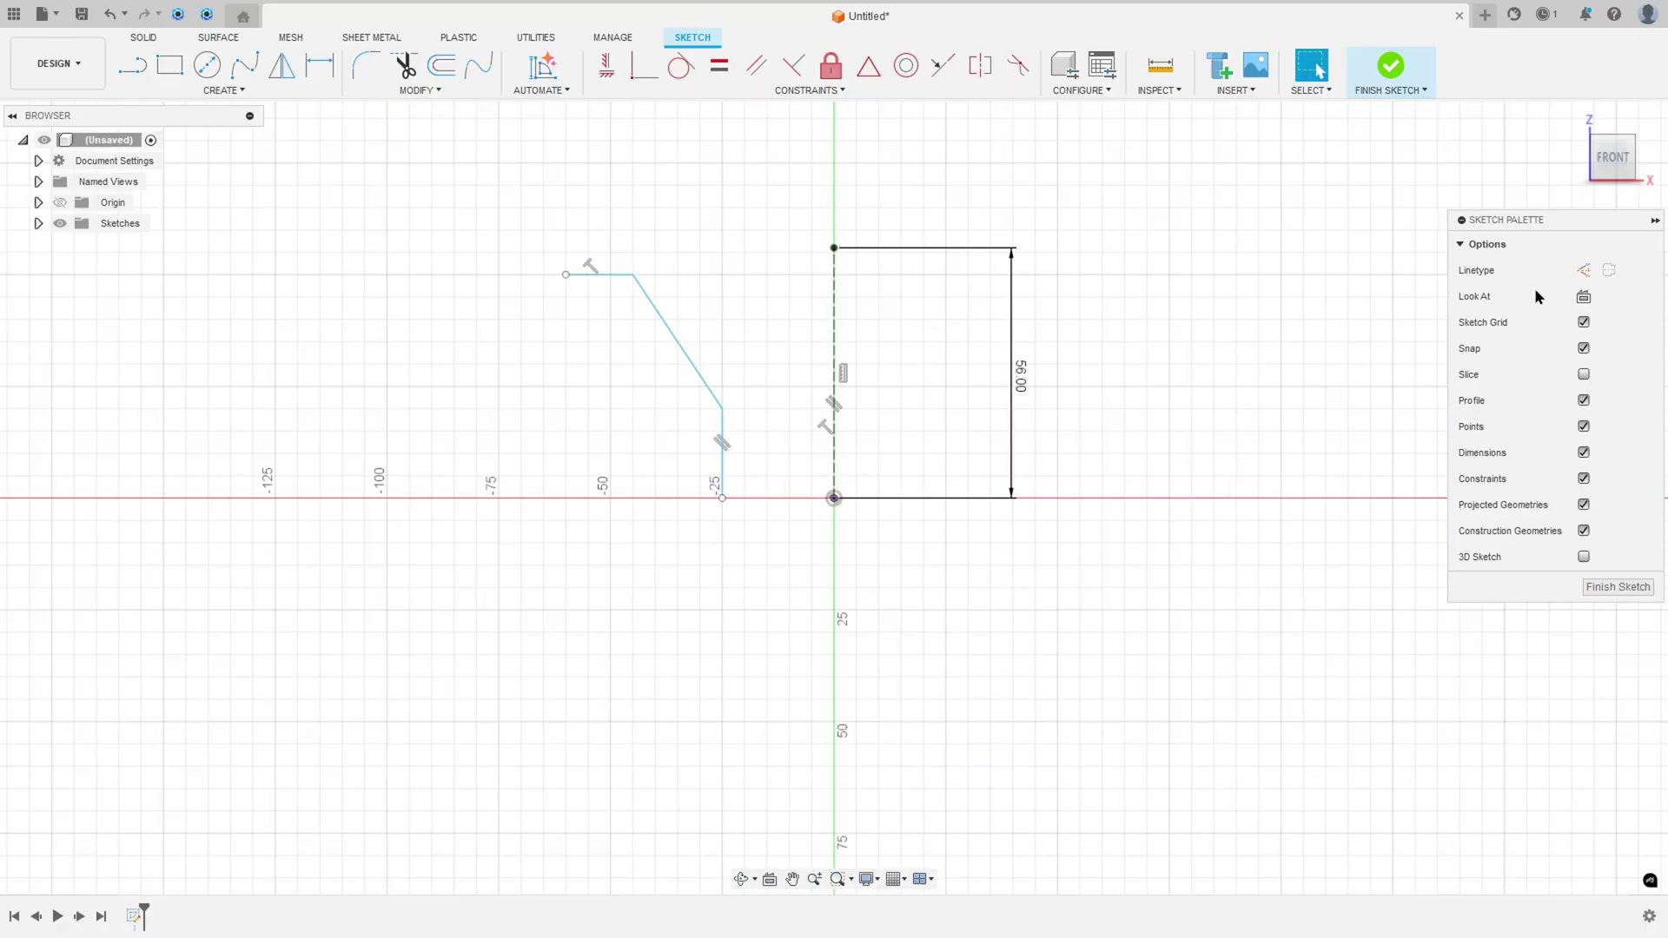
{"action": "left_click", "coordinate": [319, 65]}
{"action": "left_click", "coordinate": [722, 456]}
{"action": "left_click", "coordinate": [647, 447]}
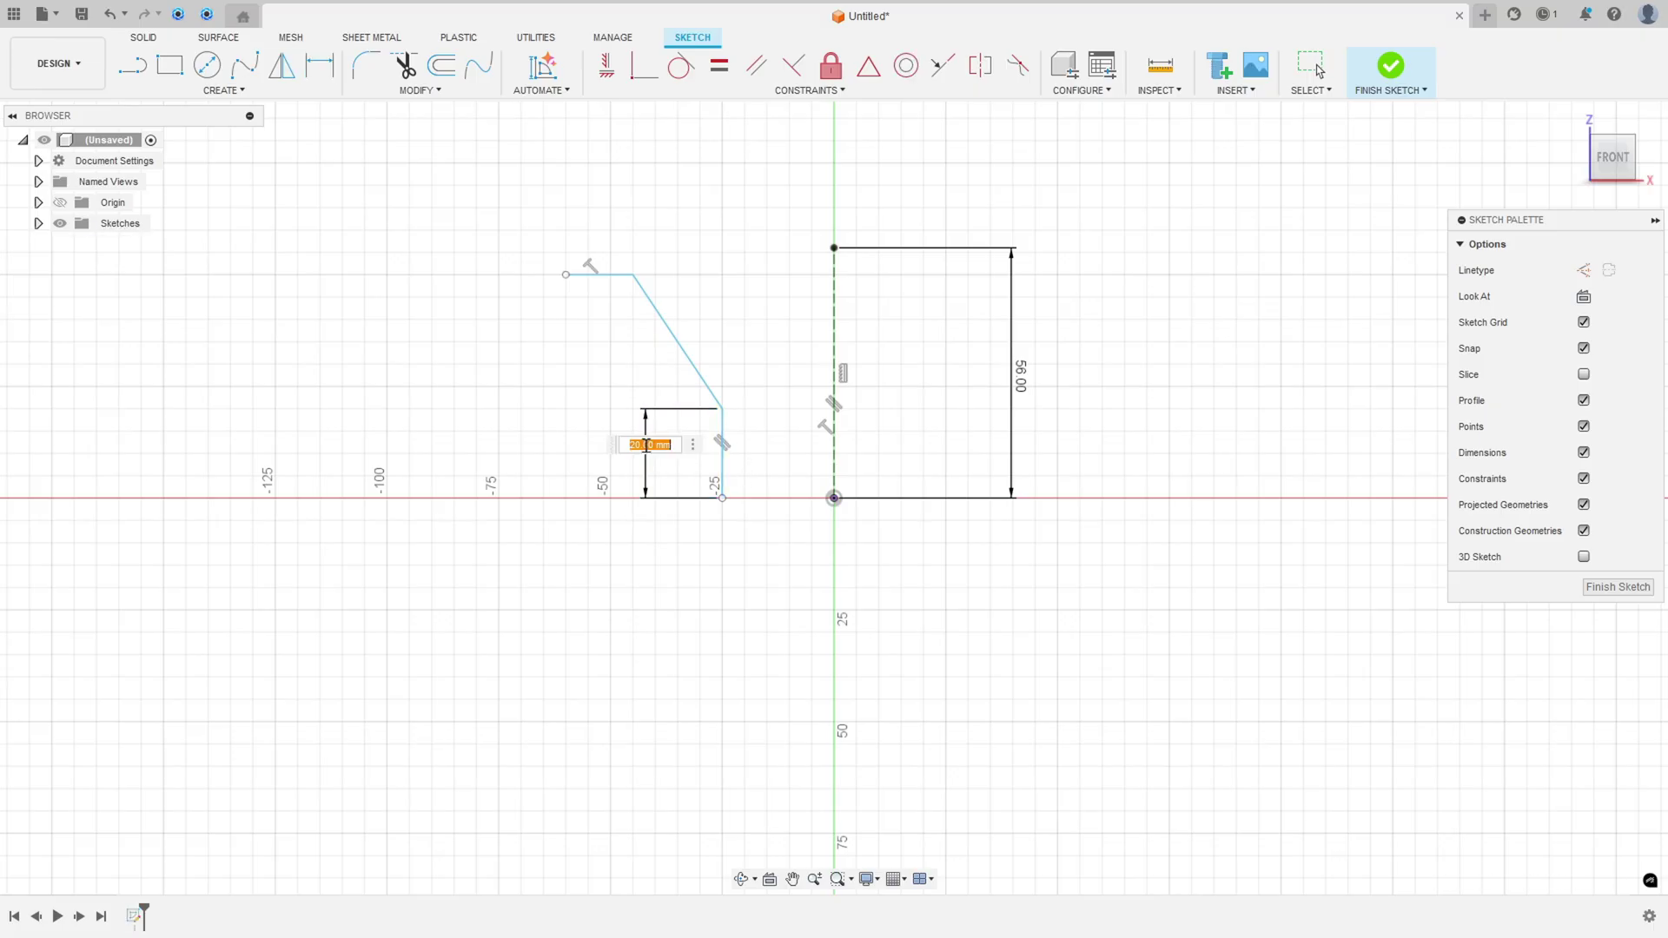
{"action": "type", "text": "24"}
{"action": "key", "text": "Return"}
Step: Dimension the distance between the profile's vertical line and the construction axis as 15/2 mm
{"action": "left_click", "coordinate": [722, 458]}
{"action": "left_click", "coordinate": [835, 467]}
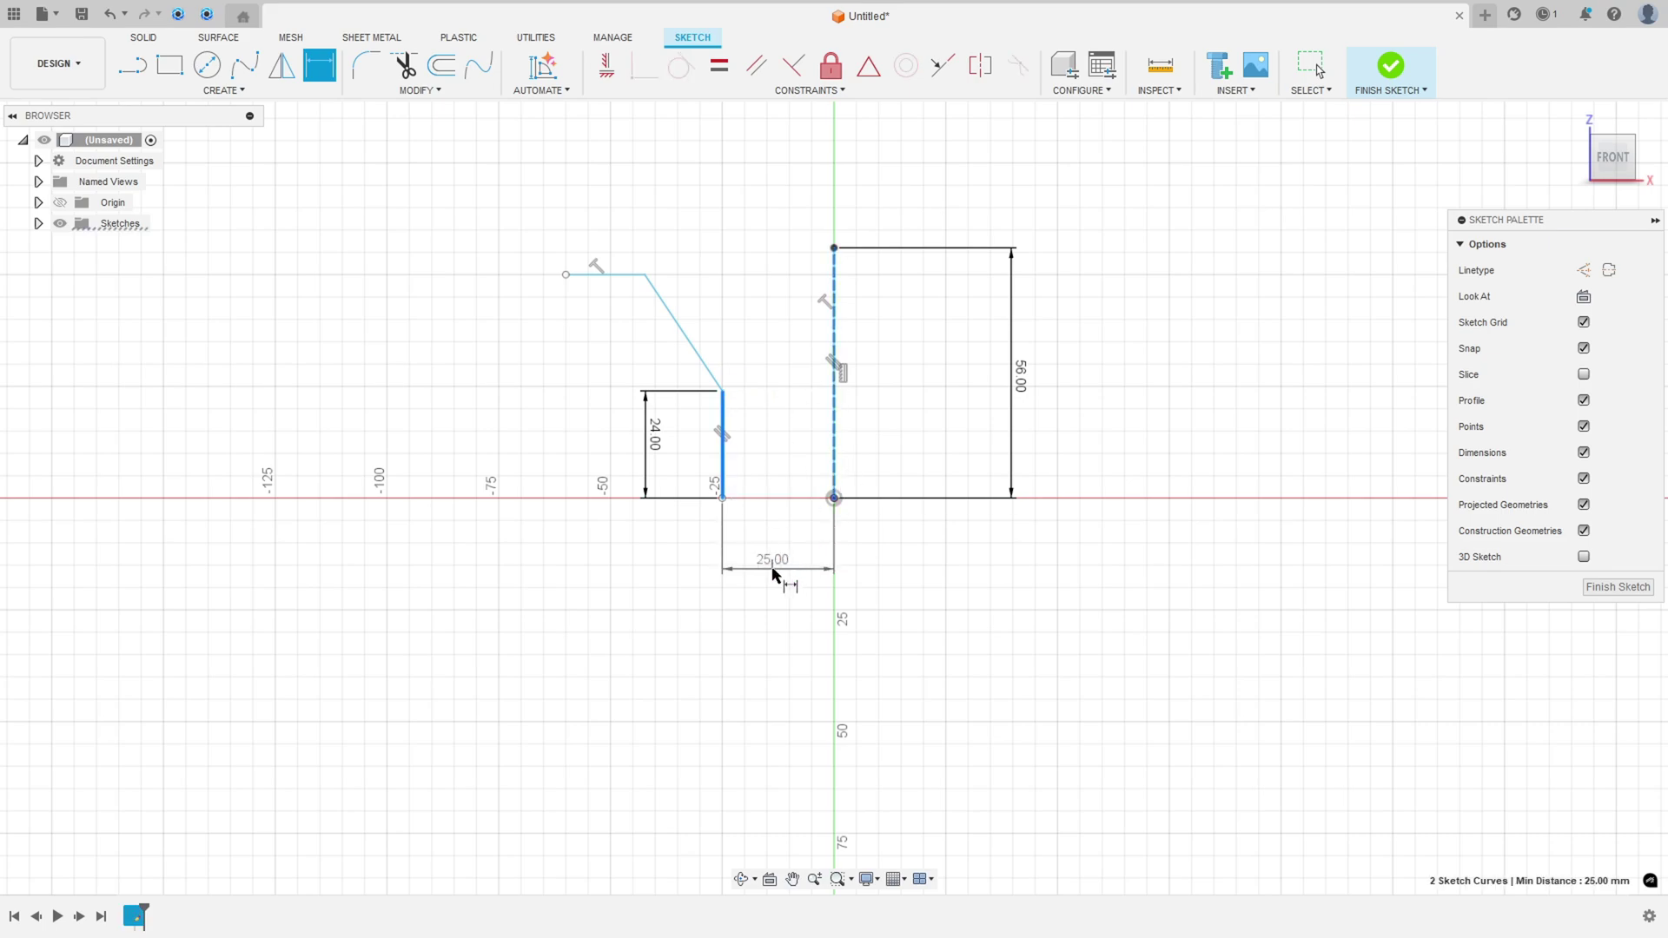
{"action": "left_click", "coordinate": [774, 567]}
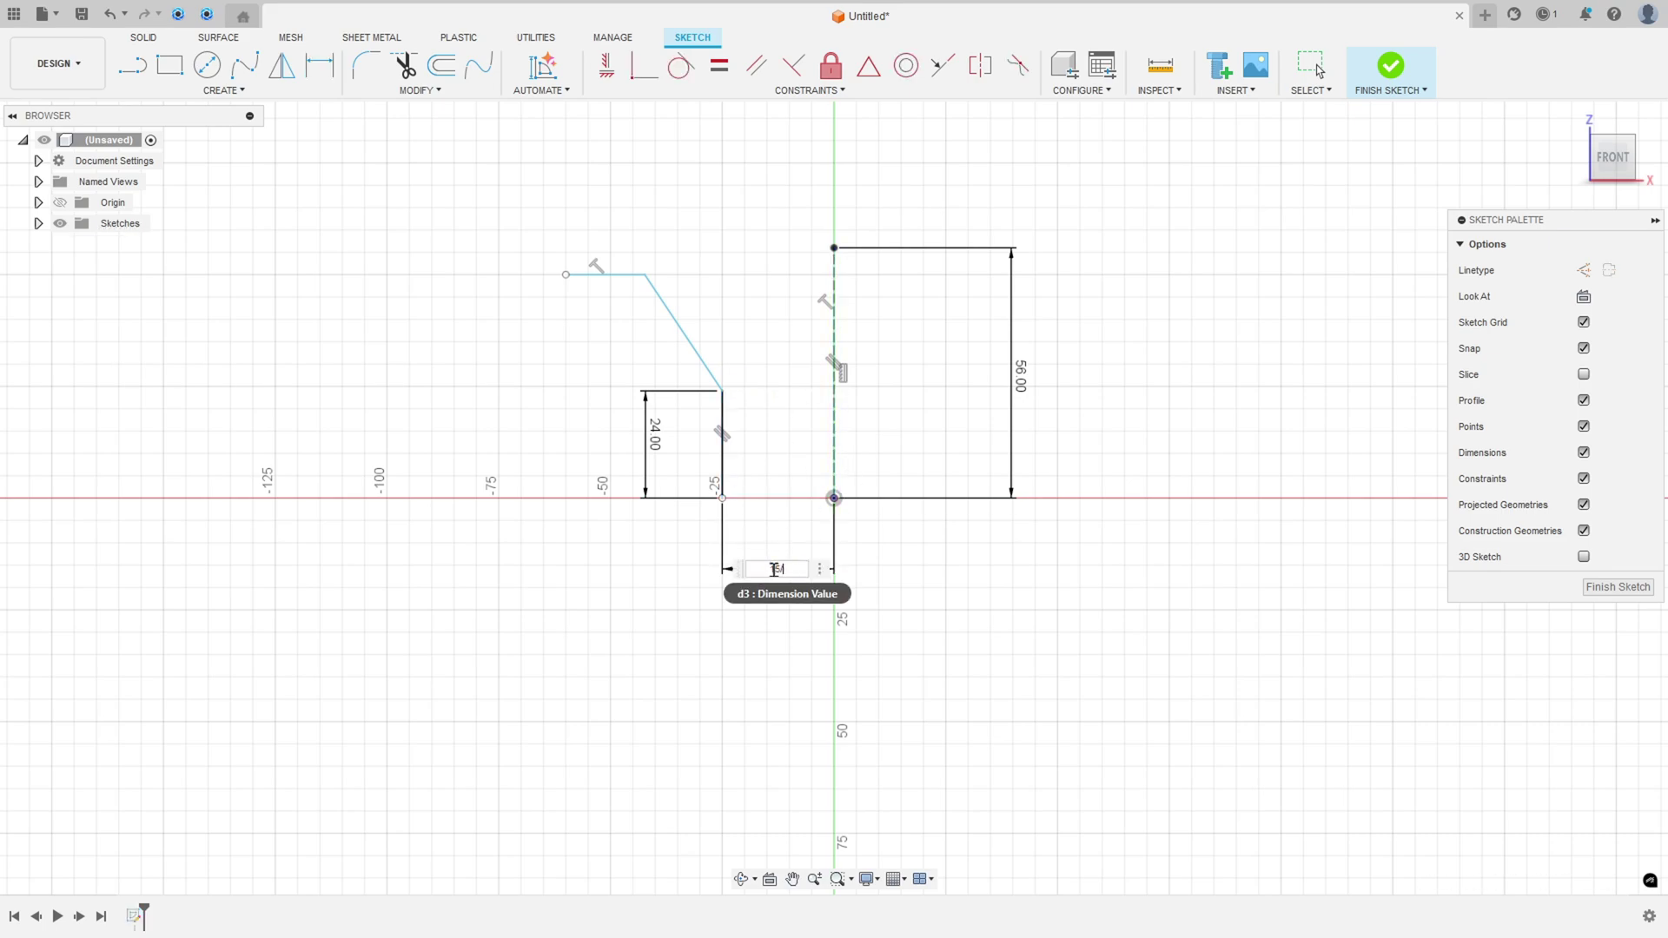
{"action": "type", "text": "15/2"}
{"action": "key", "text": "Return"}
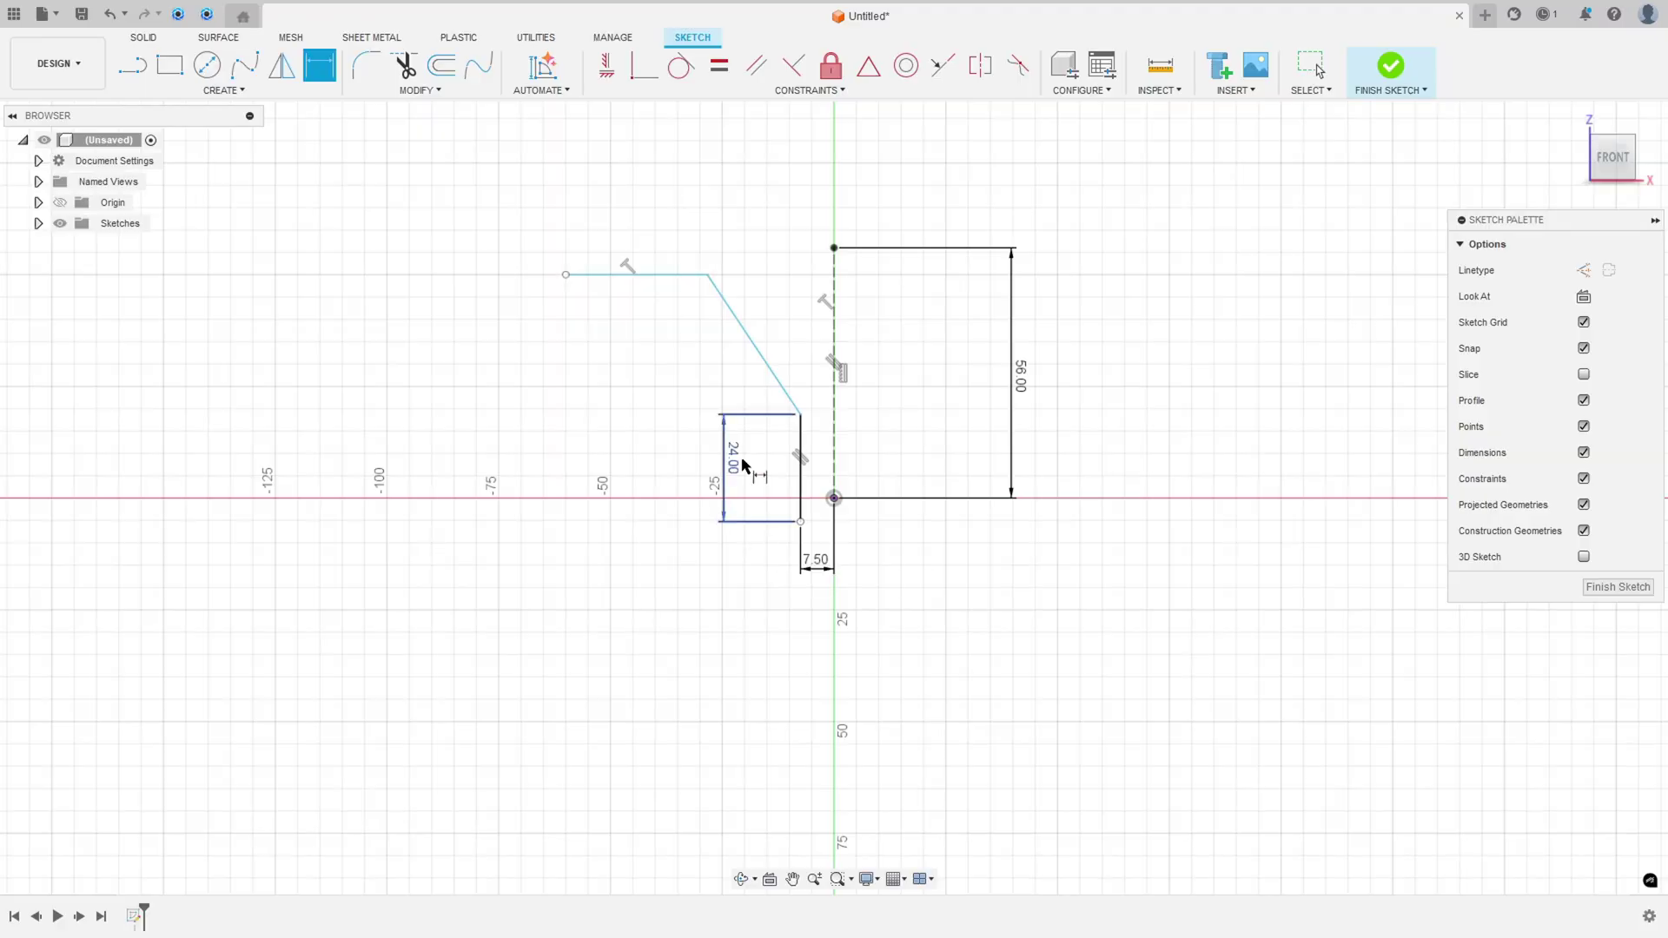
Step: Align the lower endpoint of the profile's vertical line with the origin using a Horizontal/Vertical constraint
{"action": "left_click", "coordinate": [606, 64]}
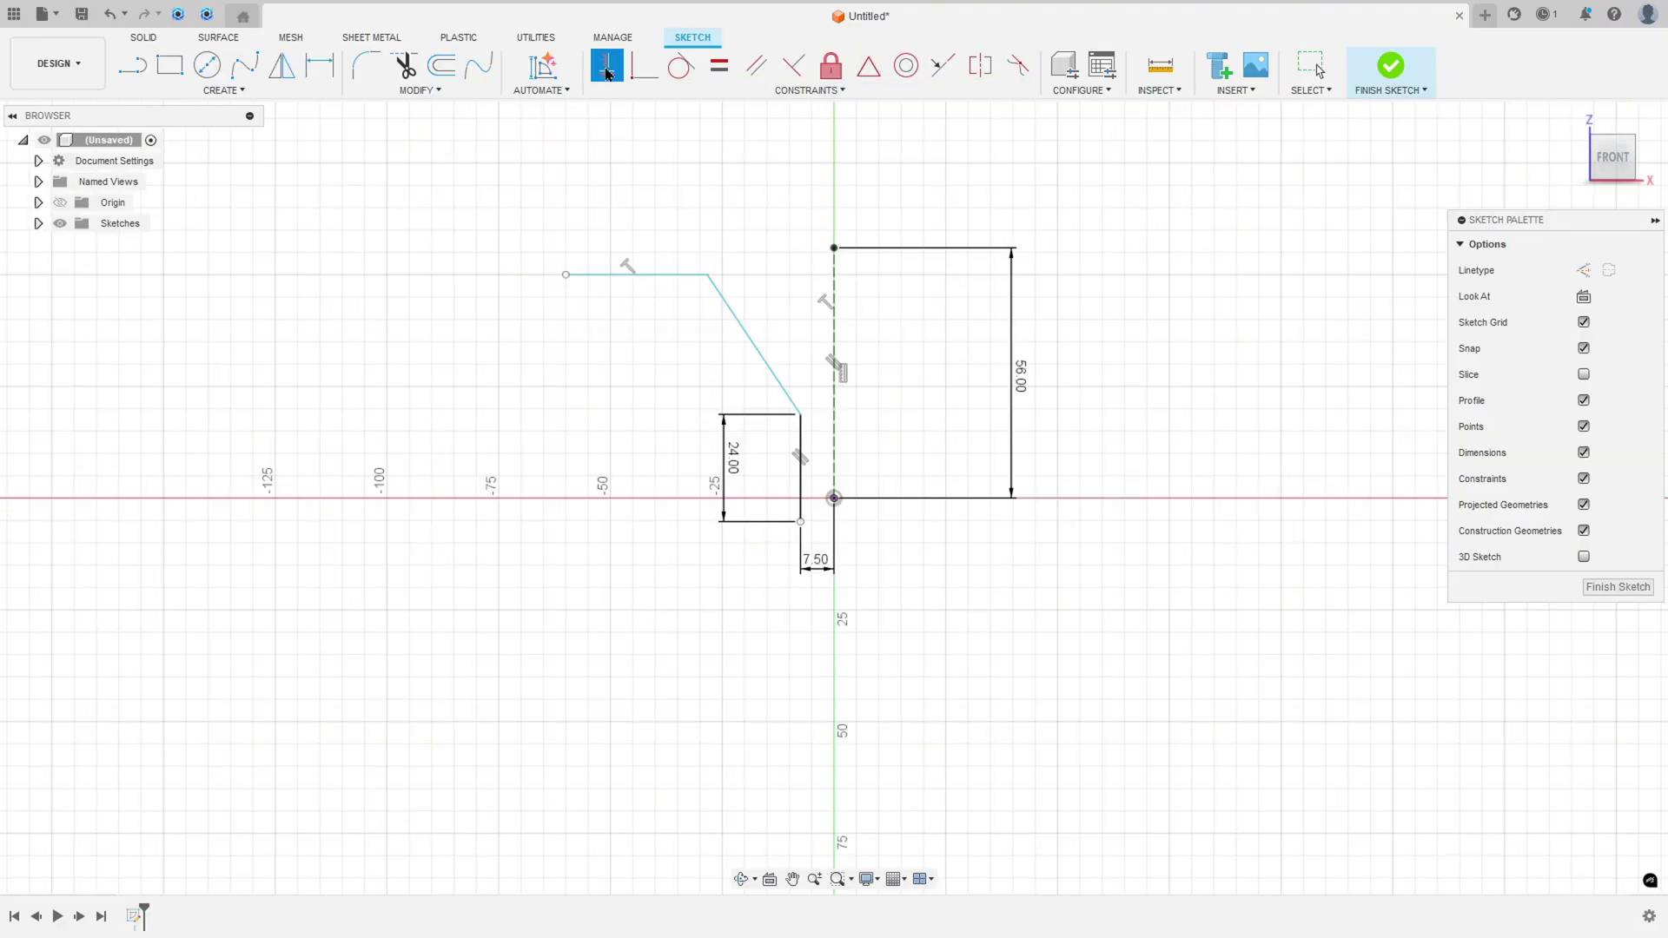
{"action": "left_click", "coordinate": [800, 522]}
{"action": "left_click", "coordinate": [834, 498]}
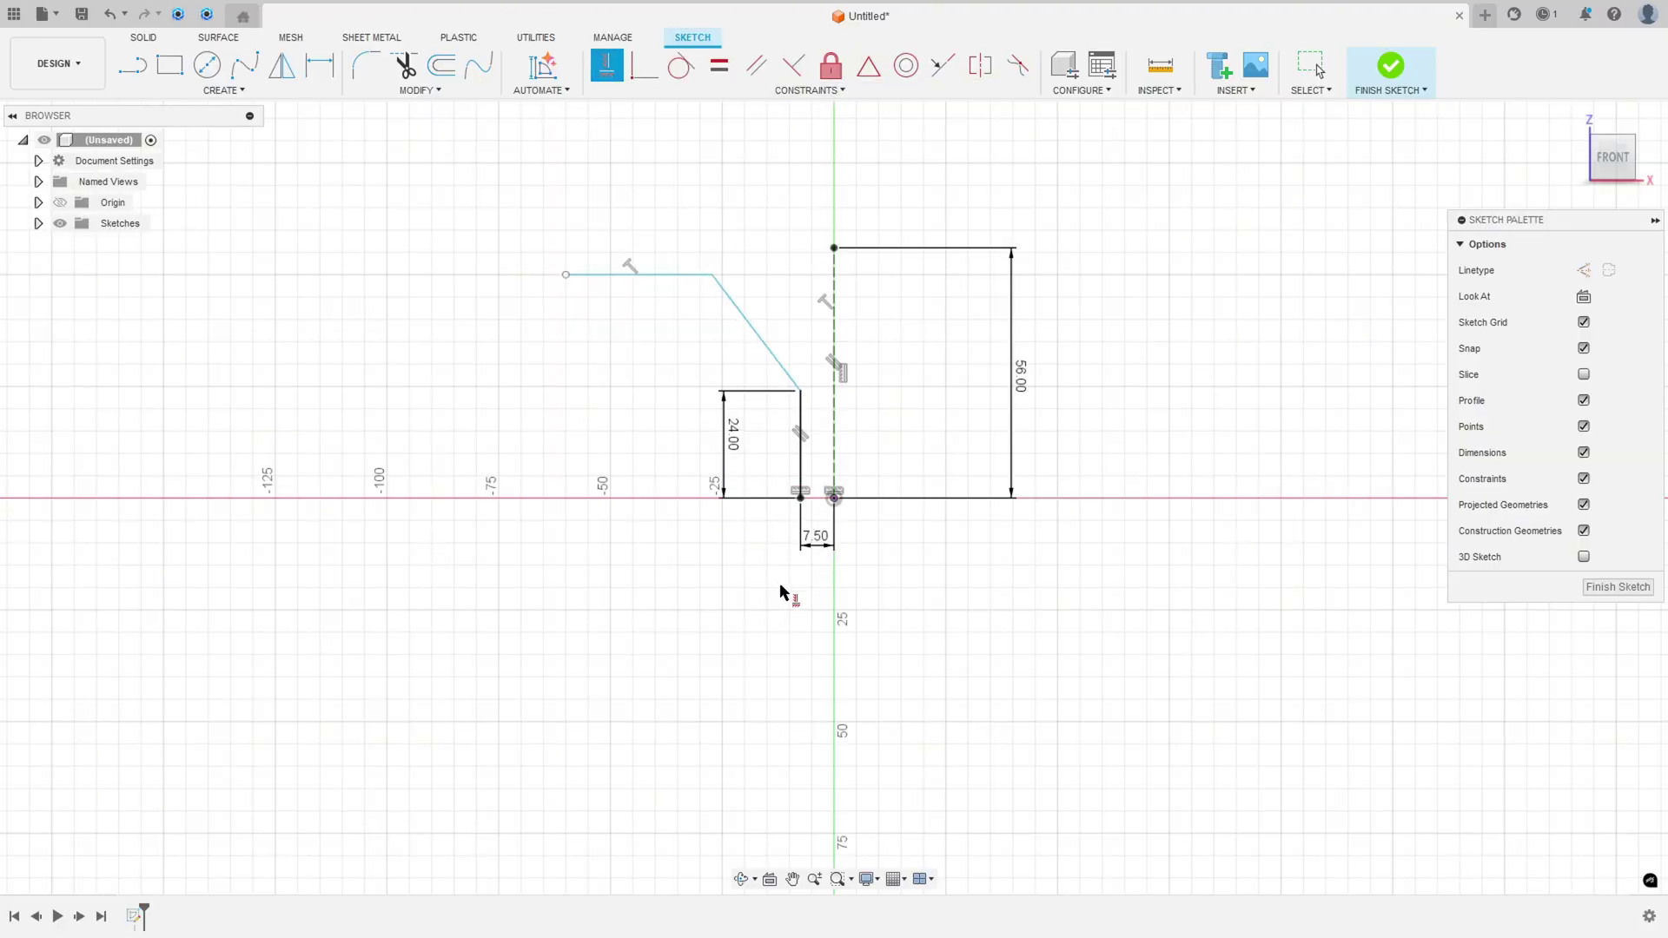
Step: Switch to the PDF drawing, mark the cone angle E, and annotate its value E=86 as divided by 2
{"action": "key", "text": "alt+Tab"}
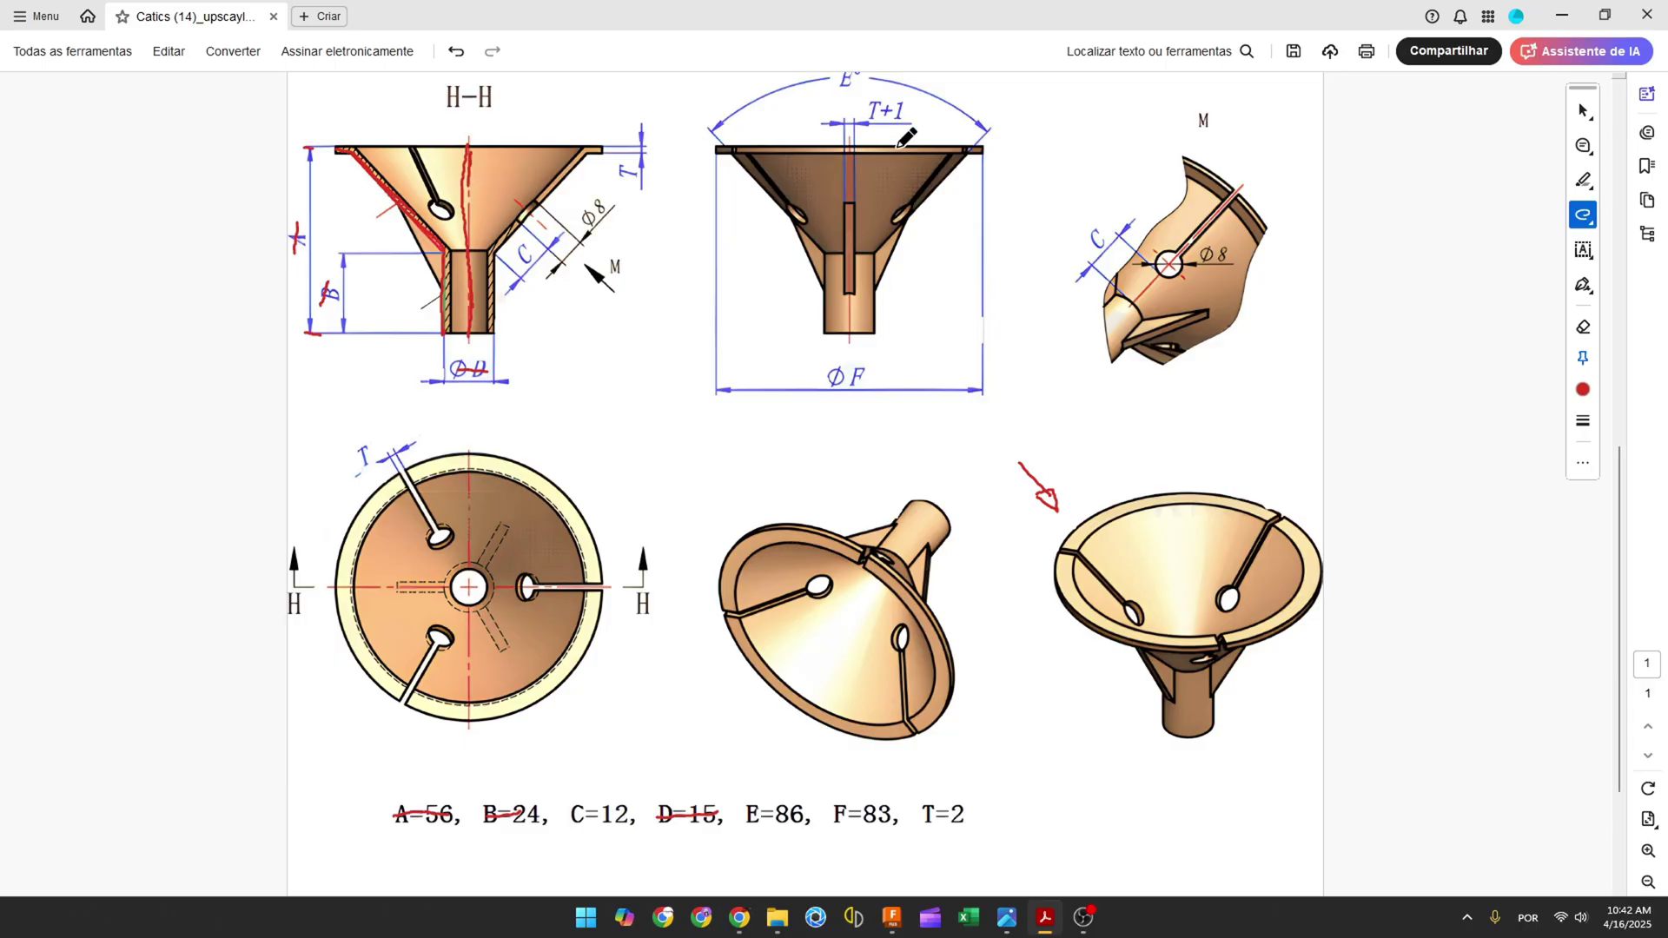
{"action": "scroll", "coordinate": [875, 131], "scroll_direction": "up", "scroll_amount": 1}
{"action": "left_click_drag", "start_coordinate": [787, 127], "coordinate": [892, 121]}
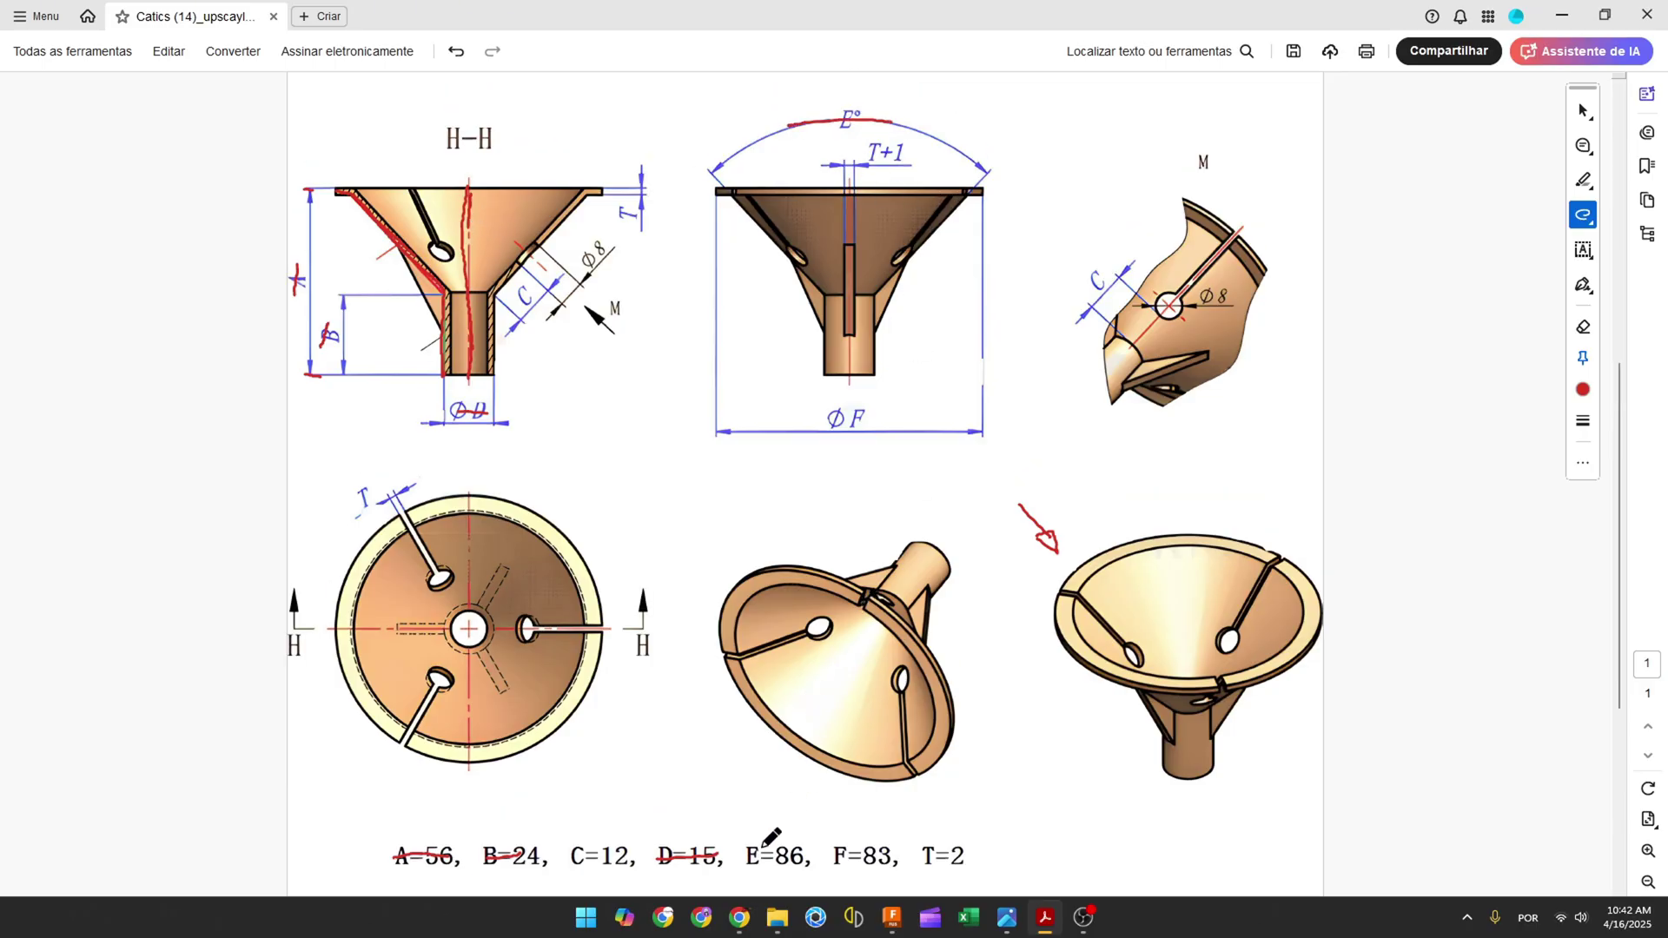
{"action": "left_click_drag", "start_coordinate": [779, 875], "coordinate": [801, 876]}
Step: Switch back to Fusion and dimension the angle between the slanted line and the construction axis to 43 degrees
{"action": "left_click", "coordinate": [892, 917]}
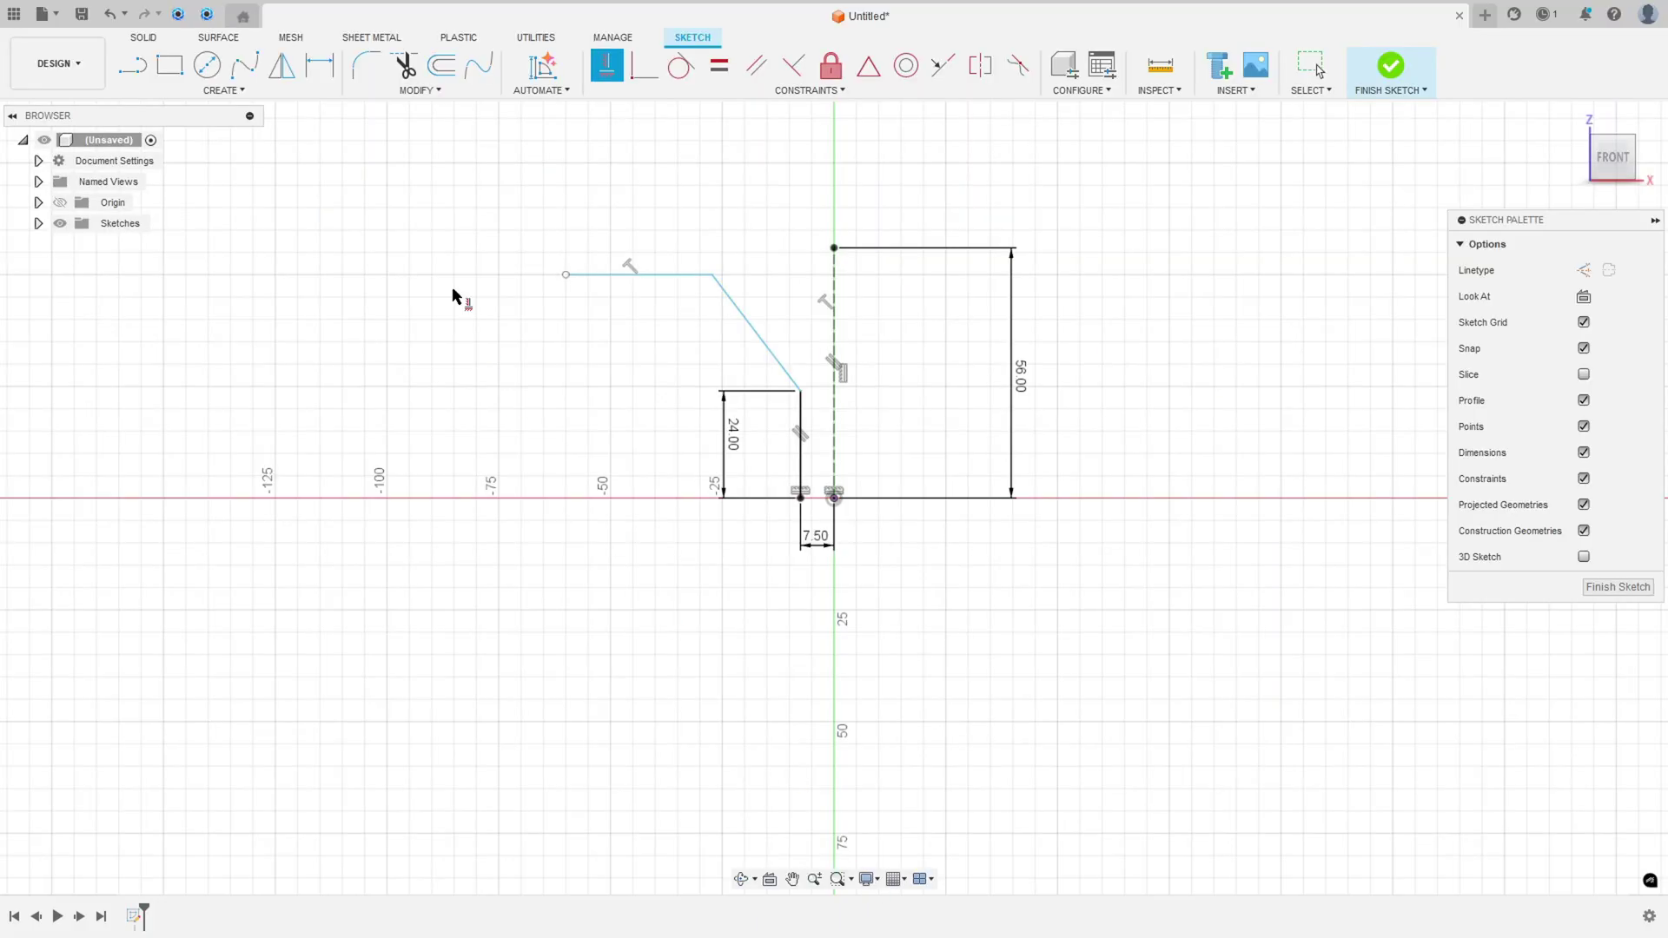
{"action": "left_click", "coordinate": [320, 76]}
{"action": "left_click", "coordinate": [766, 346]}
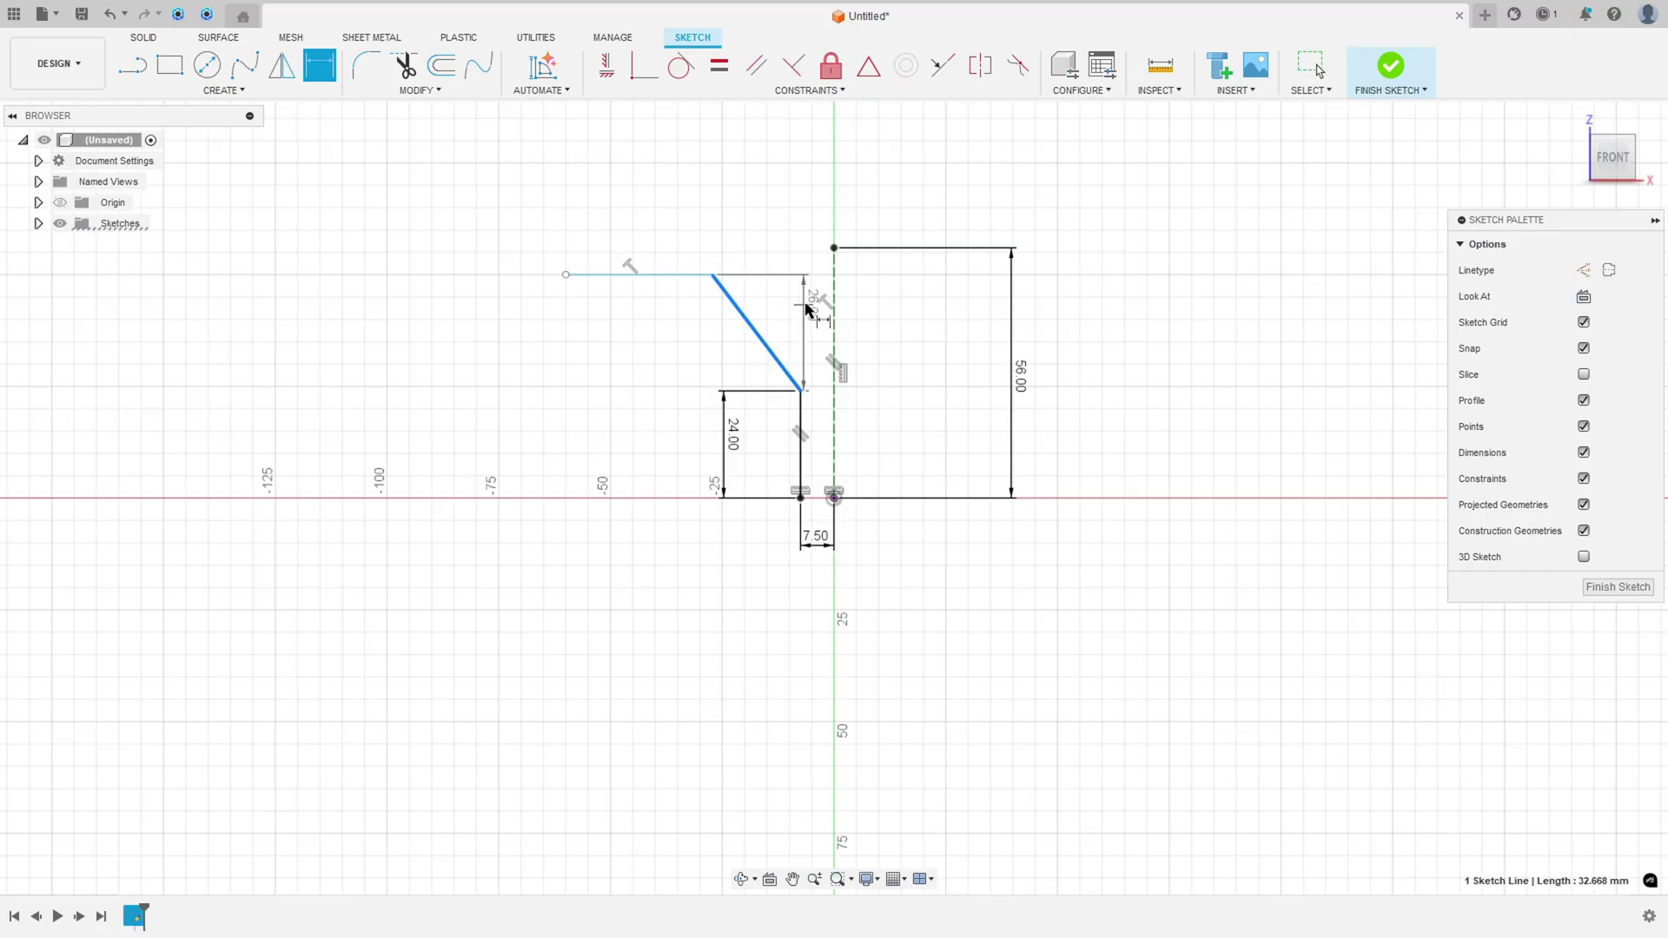
{"action": "left_click", "coordinate": [834, 315]}
{"action": "left_click", "coordinate": [792, 294]}
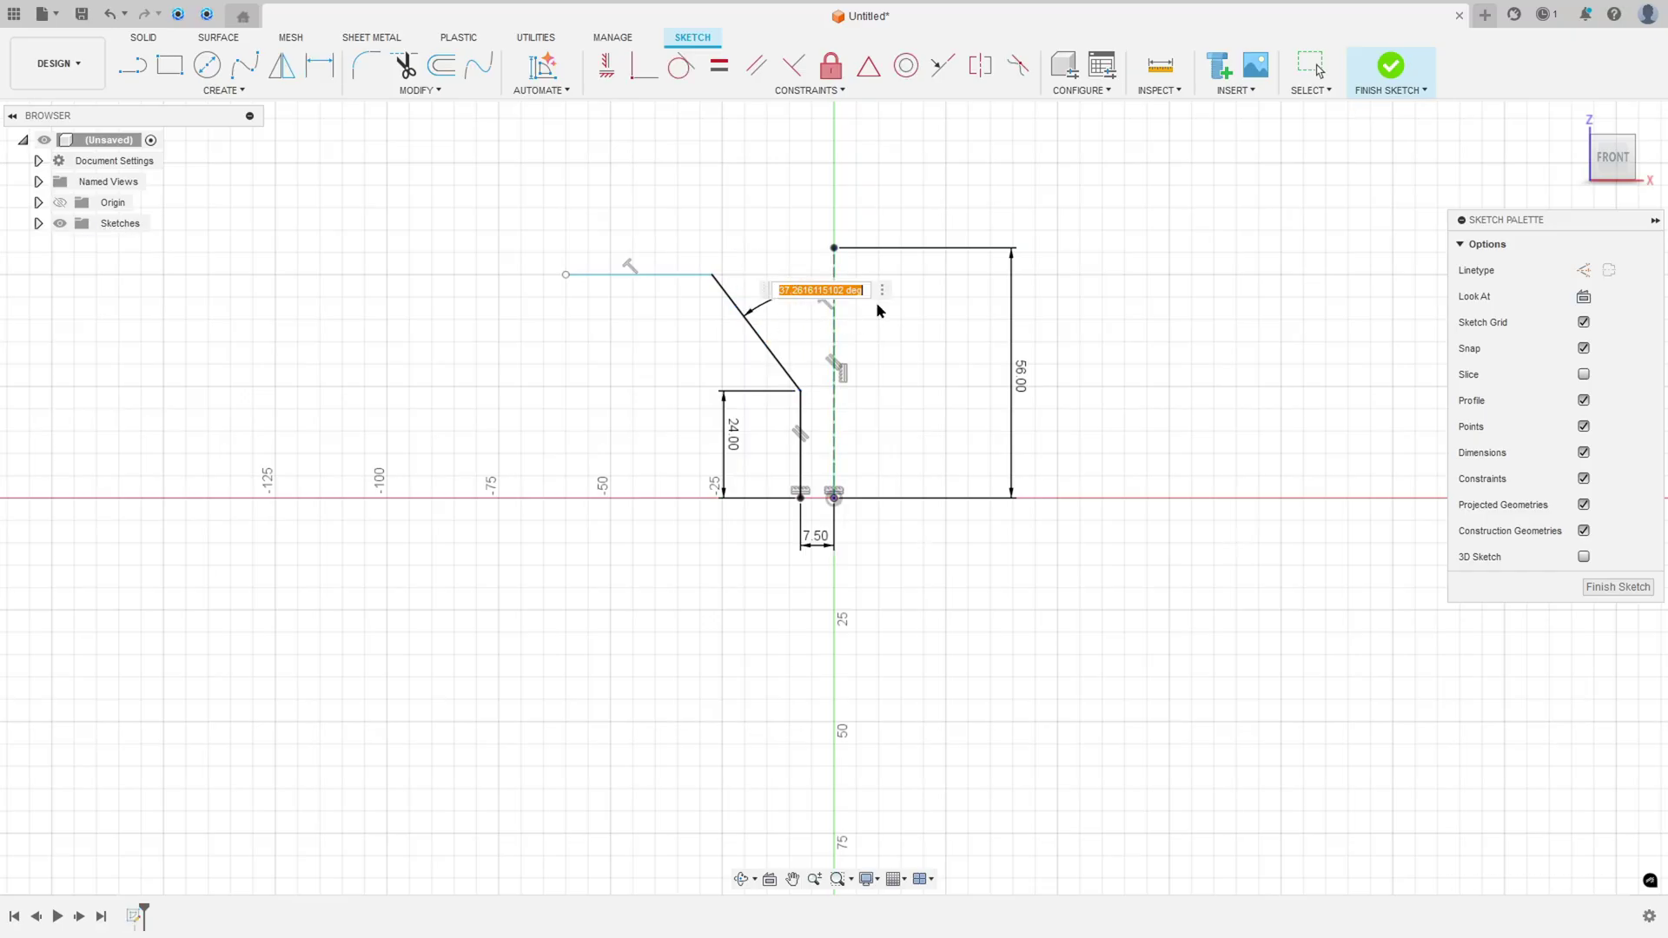
{"action": "type", "text": "86/2"}
{"action": "key", "text": "Return"}
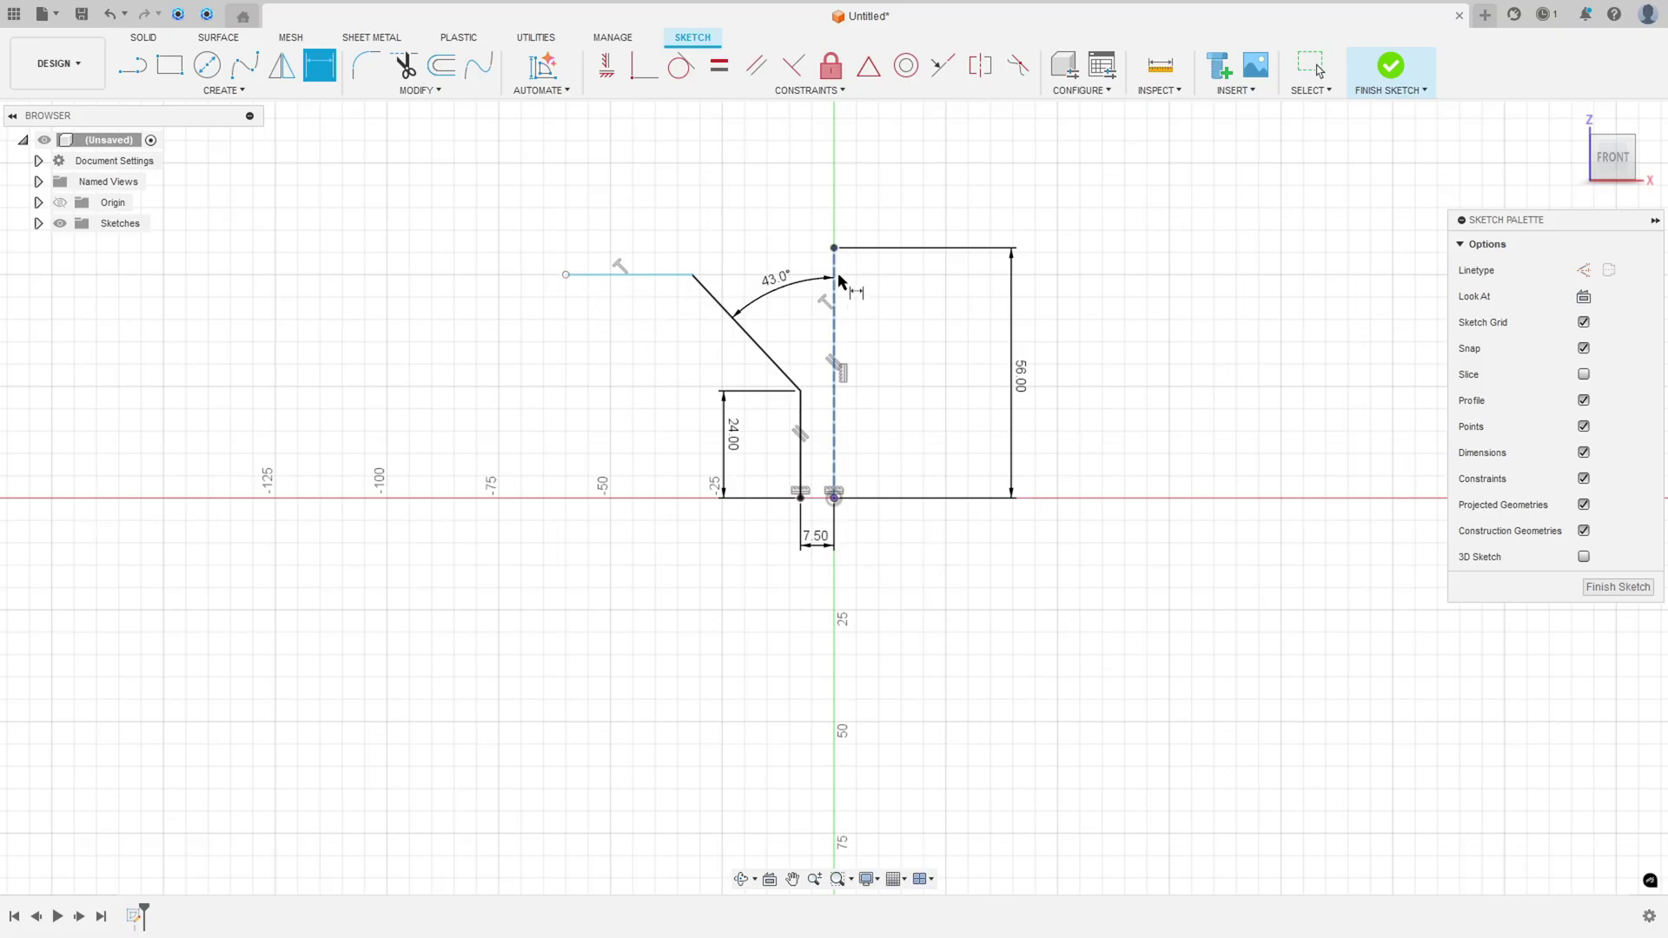
Step: Switch to the PDF drawing, mark off the outer diameter F, and annotate its value F=83 as divided by 2
{"action": "key", "text": "alt+Tab"}
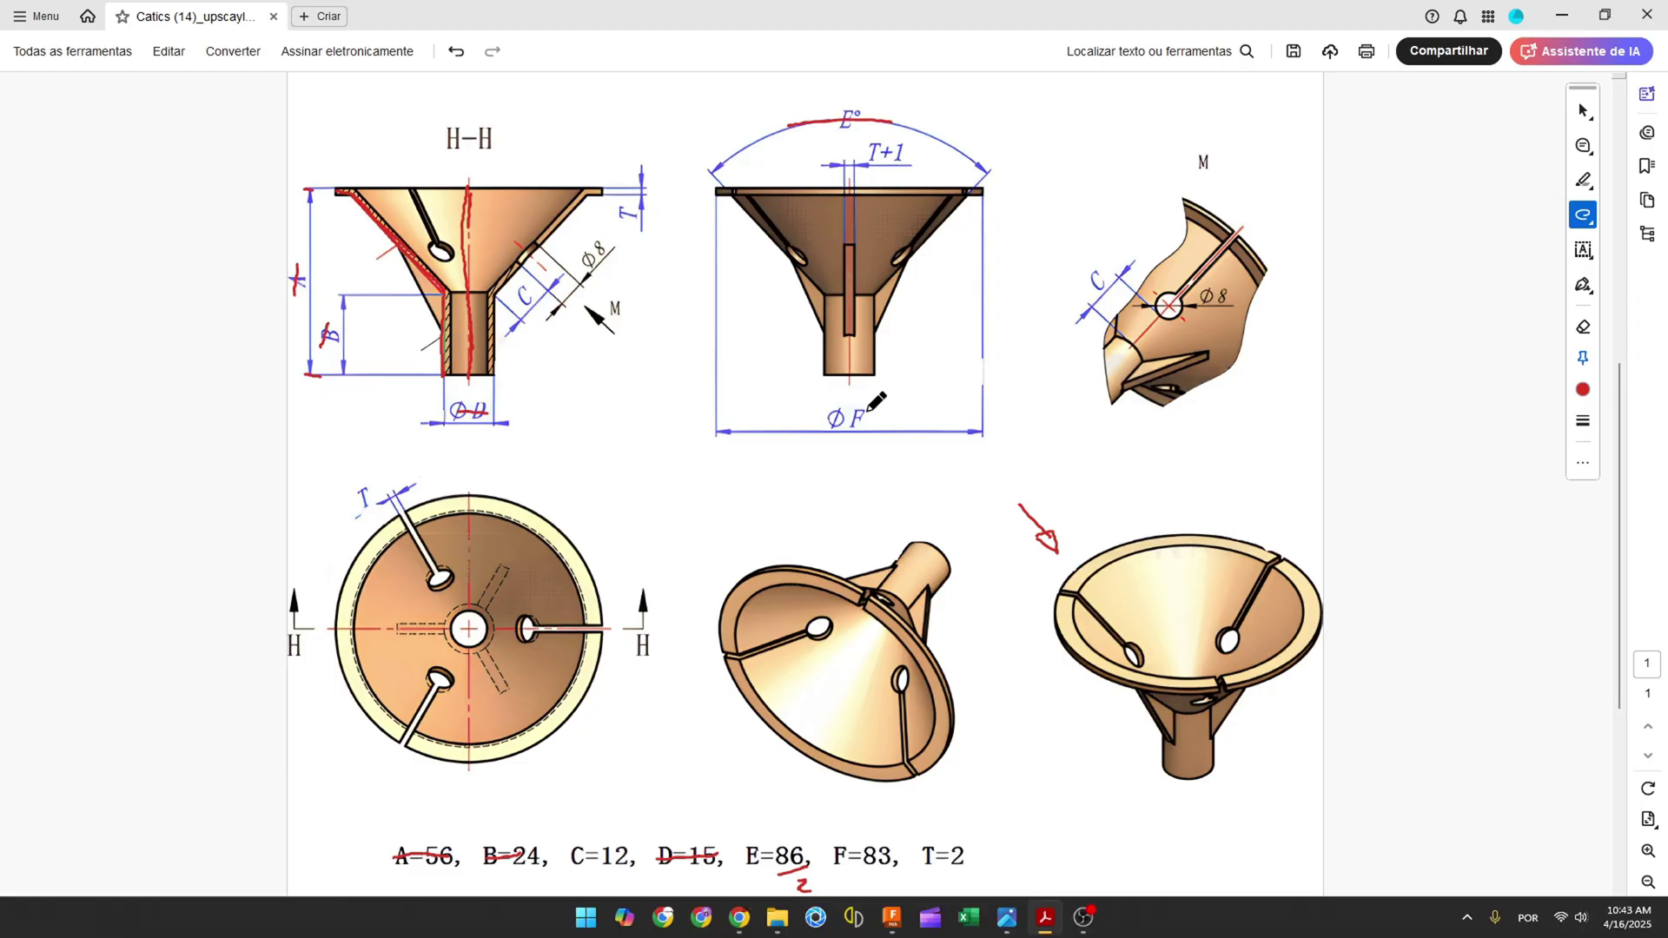
{"action": "scroll", "coordinate": [854, 406], "scroll_direction": "down", "scroll_amount": 1}
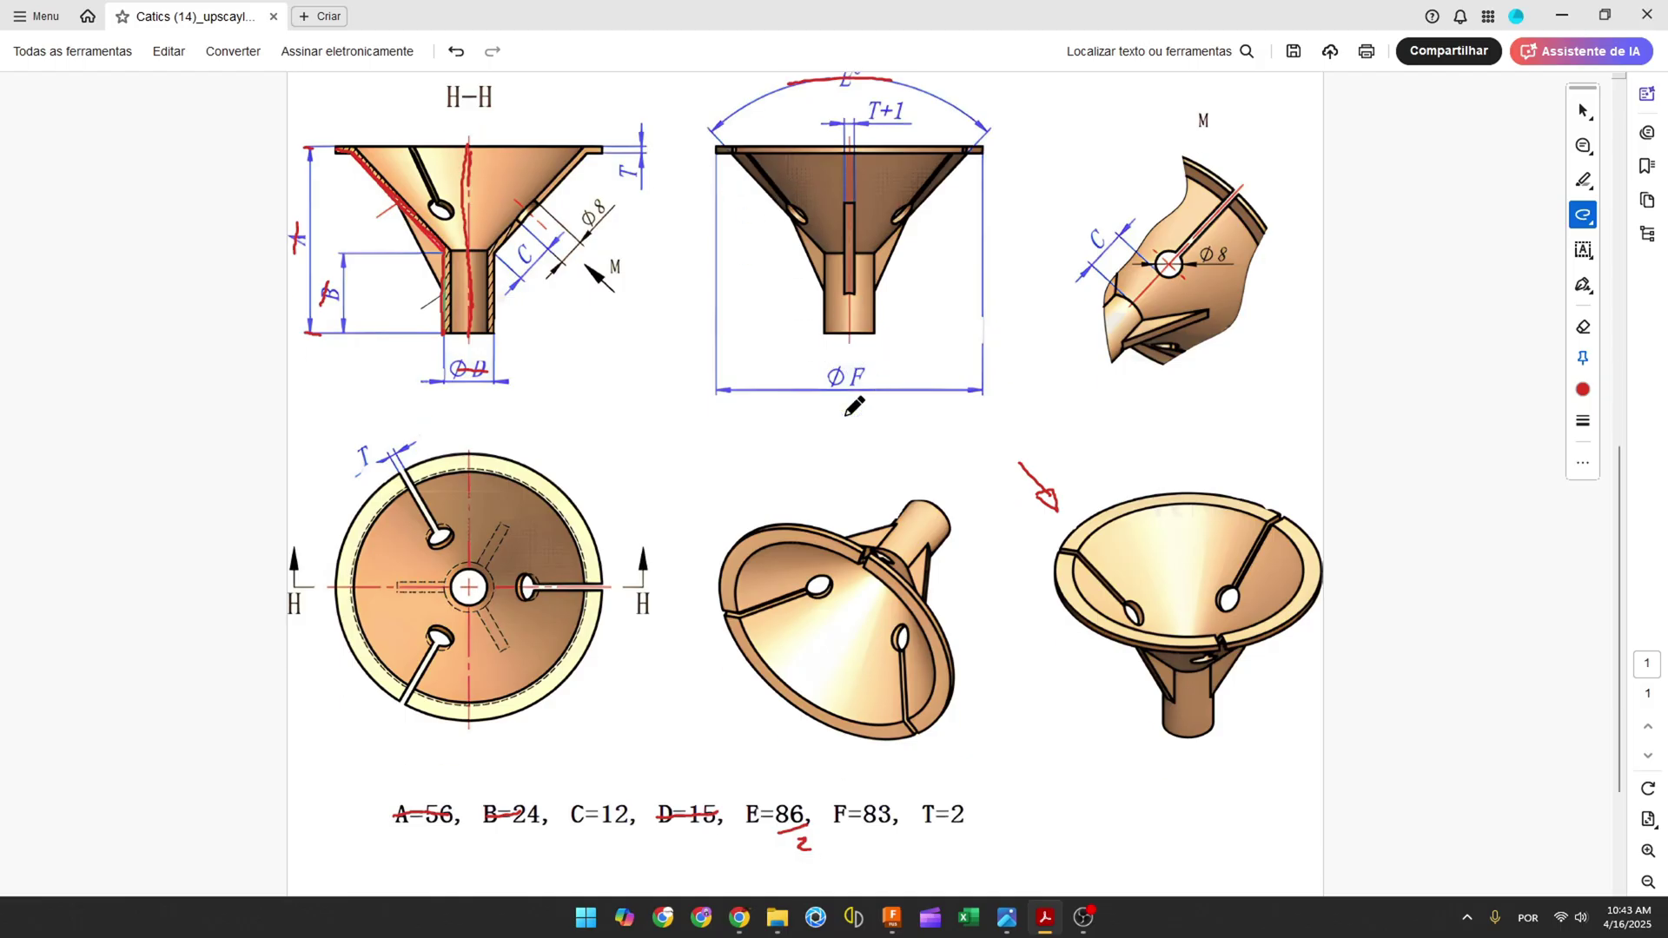
{"action": "left_click_drag", "start_coordinate": [828, 378], "coordinate": [879, 377]}
{"action": "mouse_move", "coordinate": [869, 841]}
{"action": "left_mouse_down"}
{"action": "mouse_move", "coordinate": [896, 825]}
{"action": "mouse_move", "coordinate": [887, 870]}
{"action": "left_mouse_up"}
Step: Switch back to Fusion and dimension the distance from the horizontal line's outer endpoint to the construction axis as 83/2 mm
{"action": "left_click", "coordinate": [891, 918]}
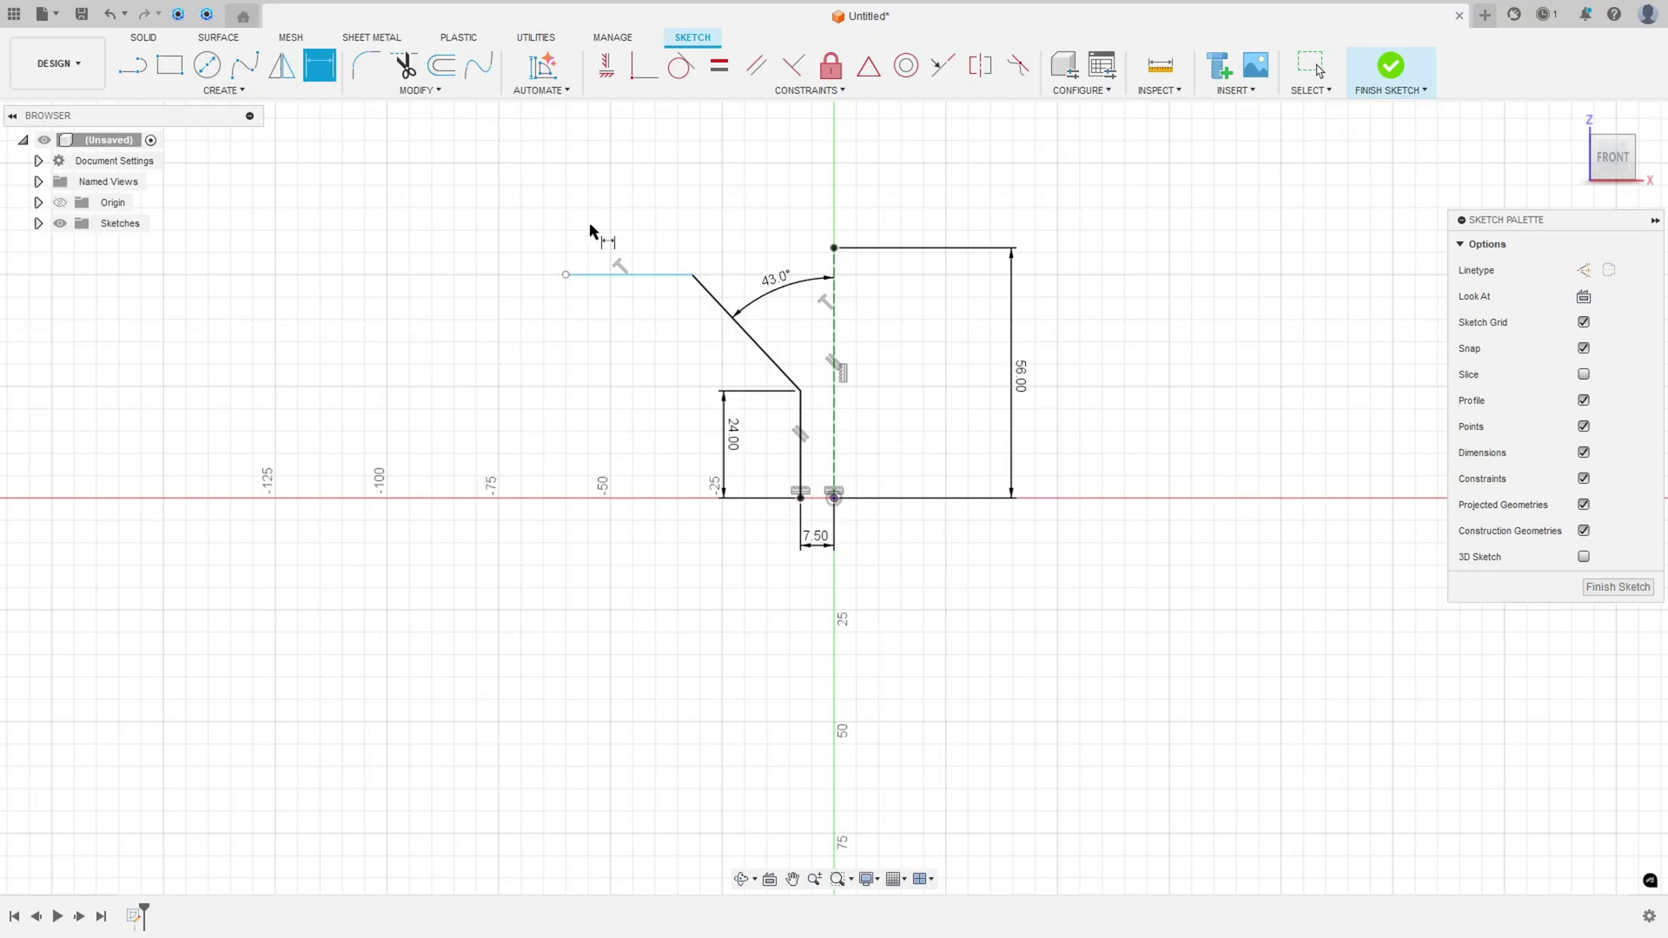
{"action": "left_click", "coordinate": [566, 275]}
{"action": "left_click", "coordinate": [831, 265]}
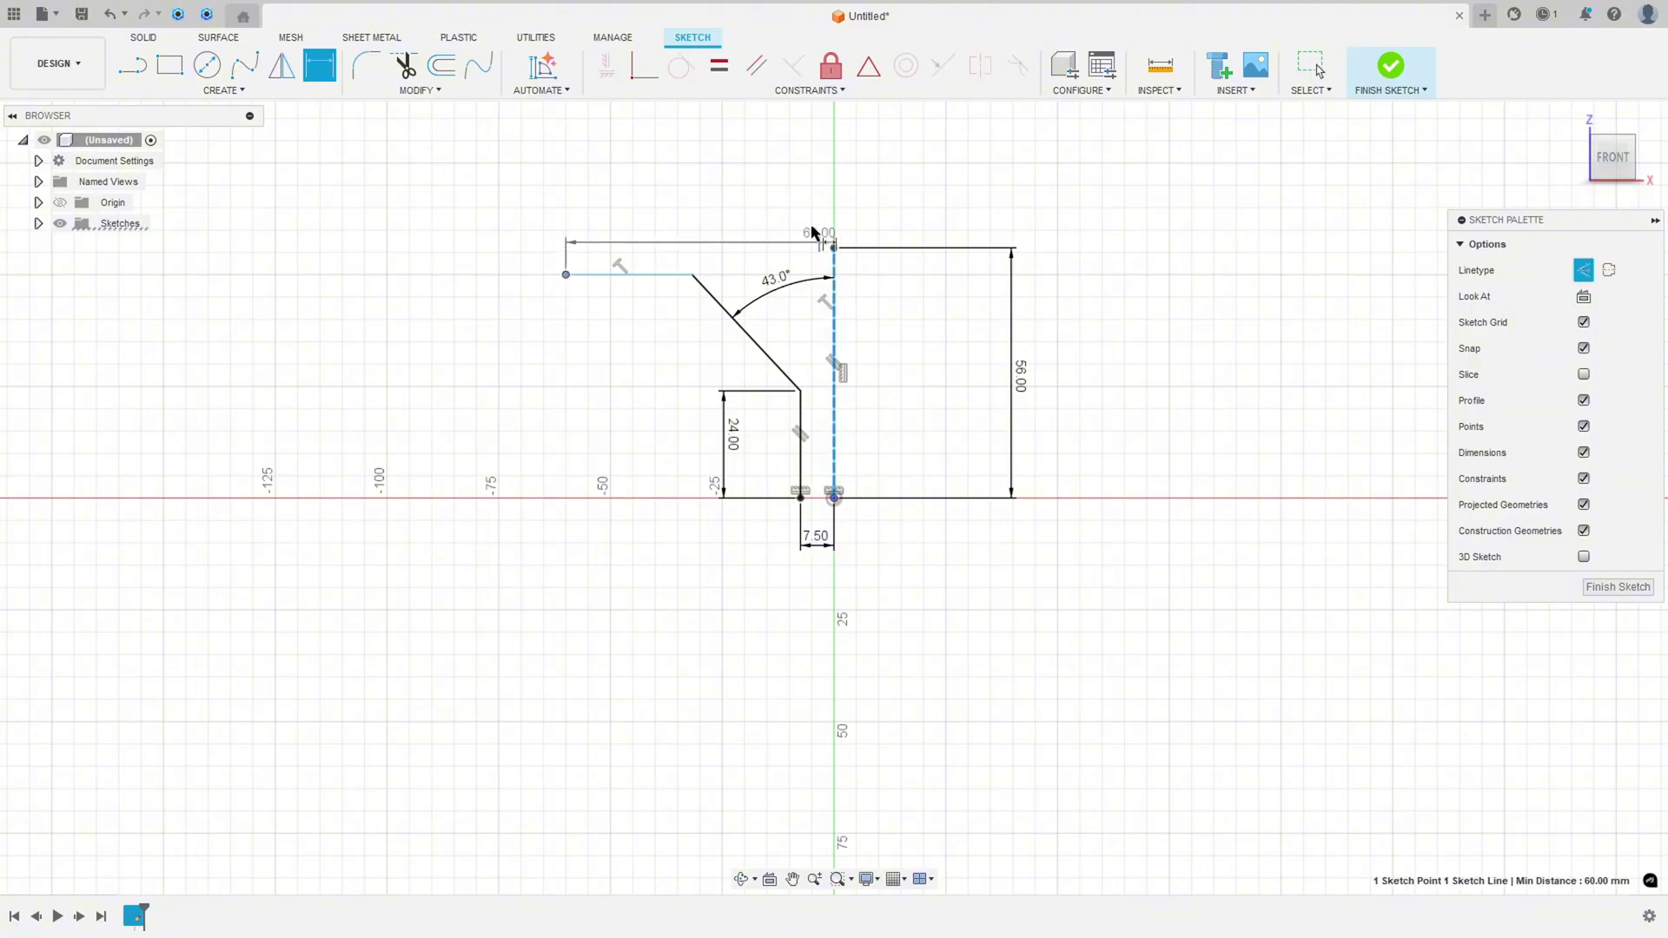
{"action": "left_click", "coordinate": [730, 146]}
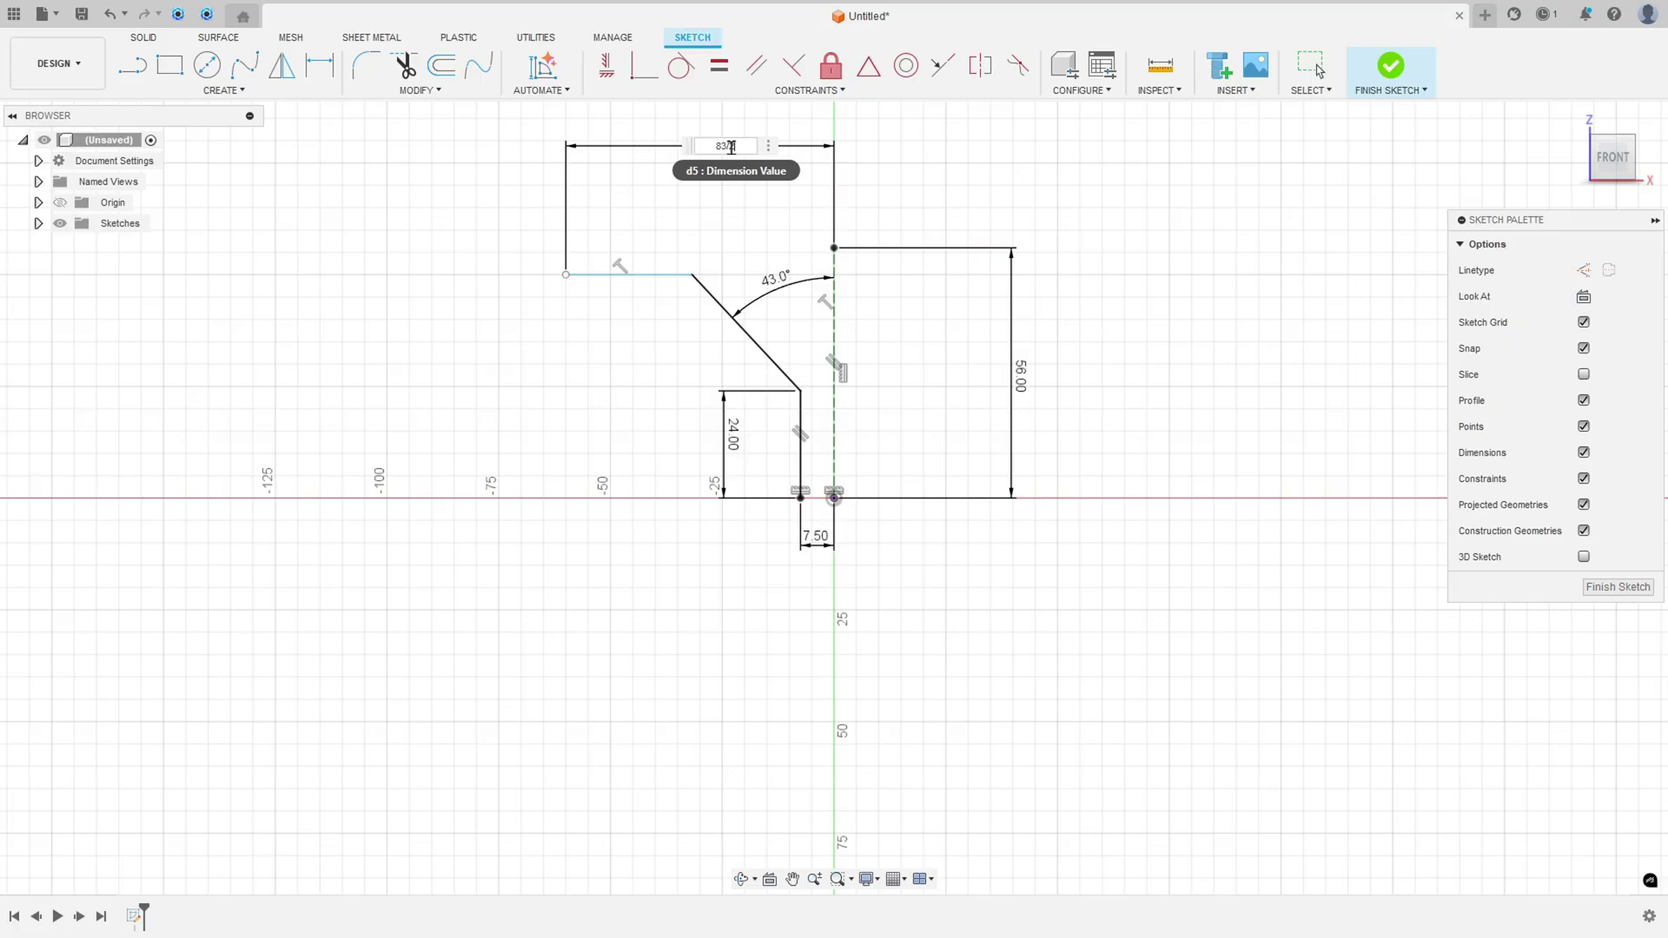
{"action": "key", "text": "Return"}
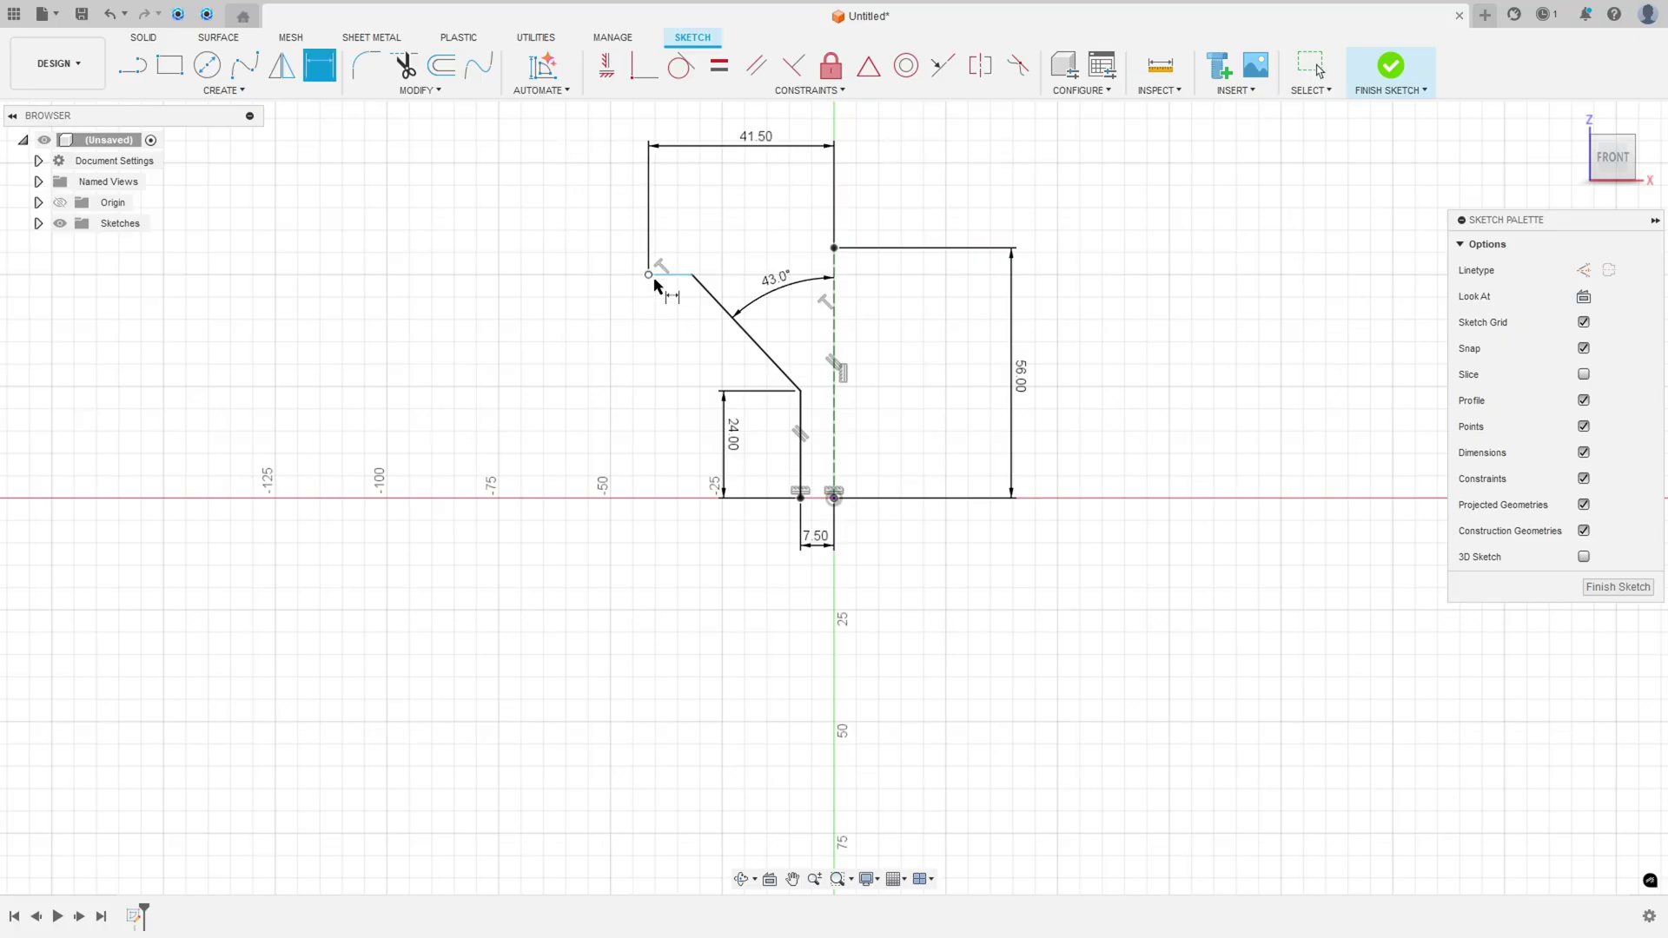
Step: Mark off the rim thickness T and its value T=2 in the PDF drawing, then return to the Fusion sketch
{"action": "key", "text": "alt+Tab"}
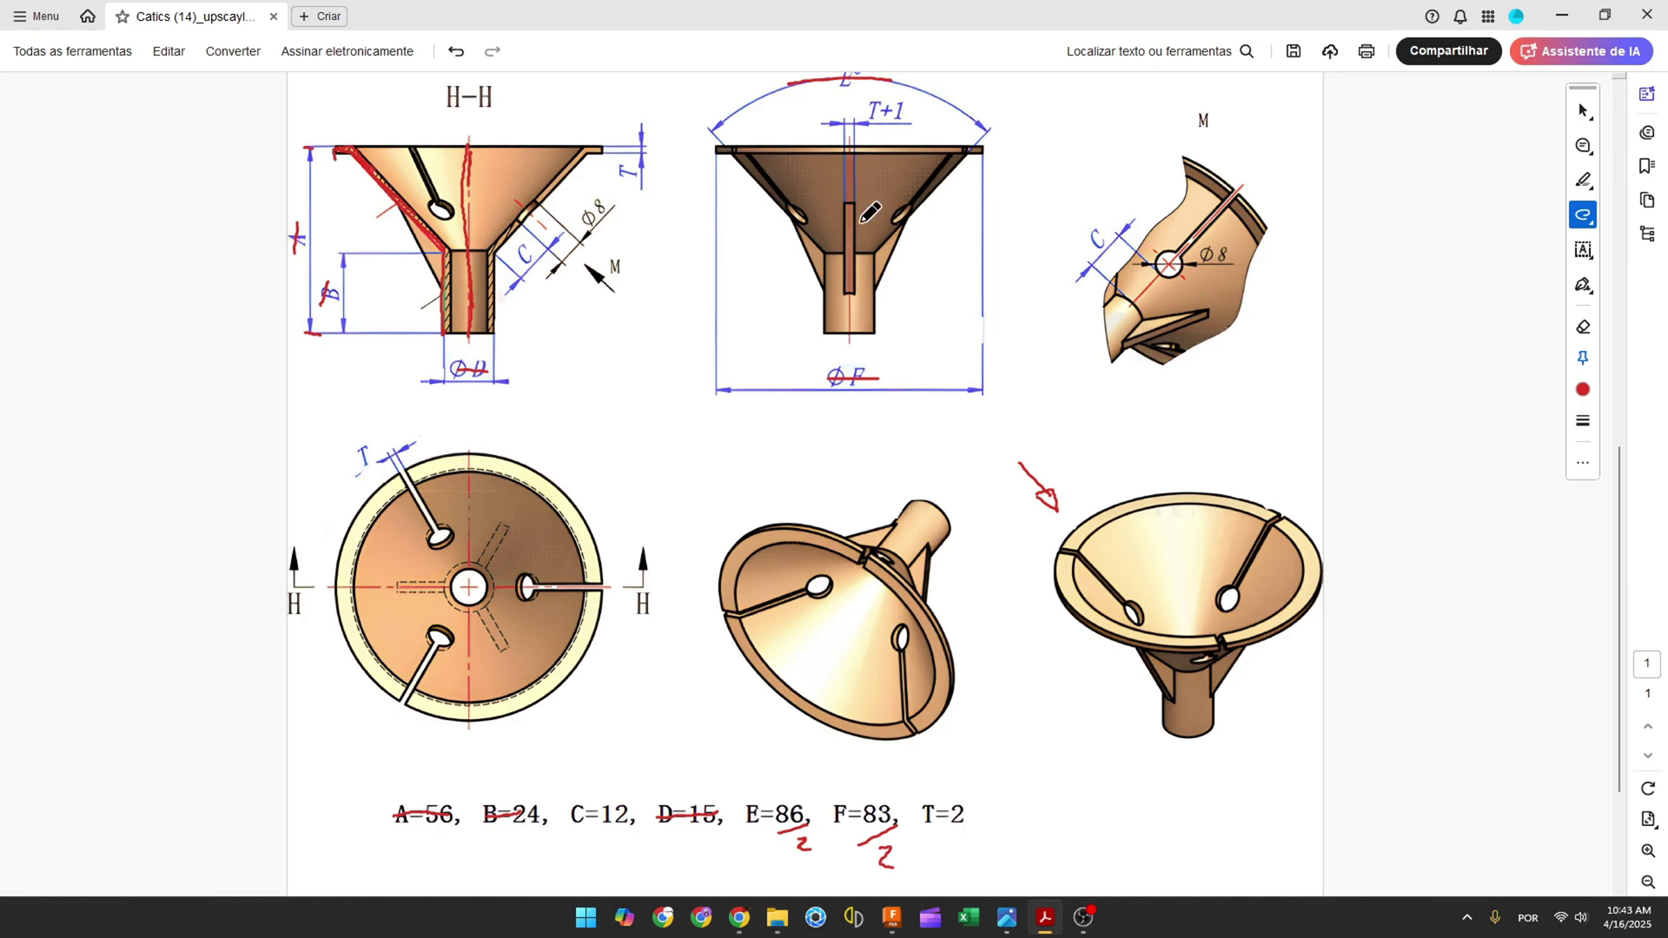
{"action": "scroll", "coordinate": [860, 208], "scroll_direction": "up", "scroll_amount": 1}
{"action": "left_click_drag", "start_coordinate": [621, 213], "coordinate": [637, 211]}
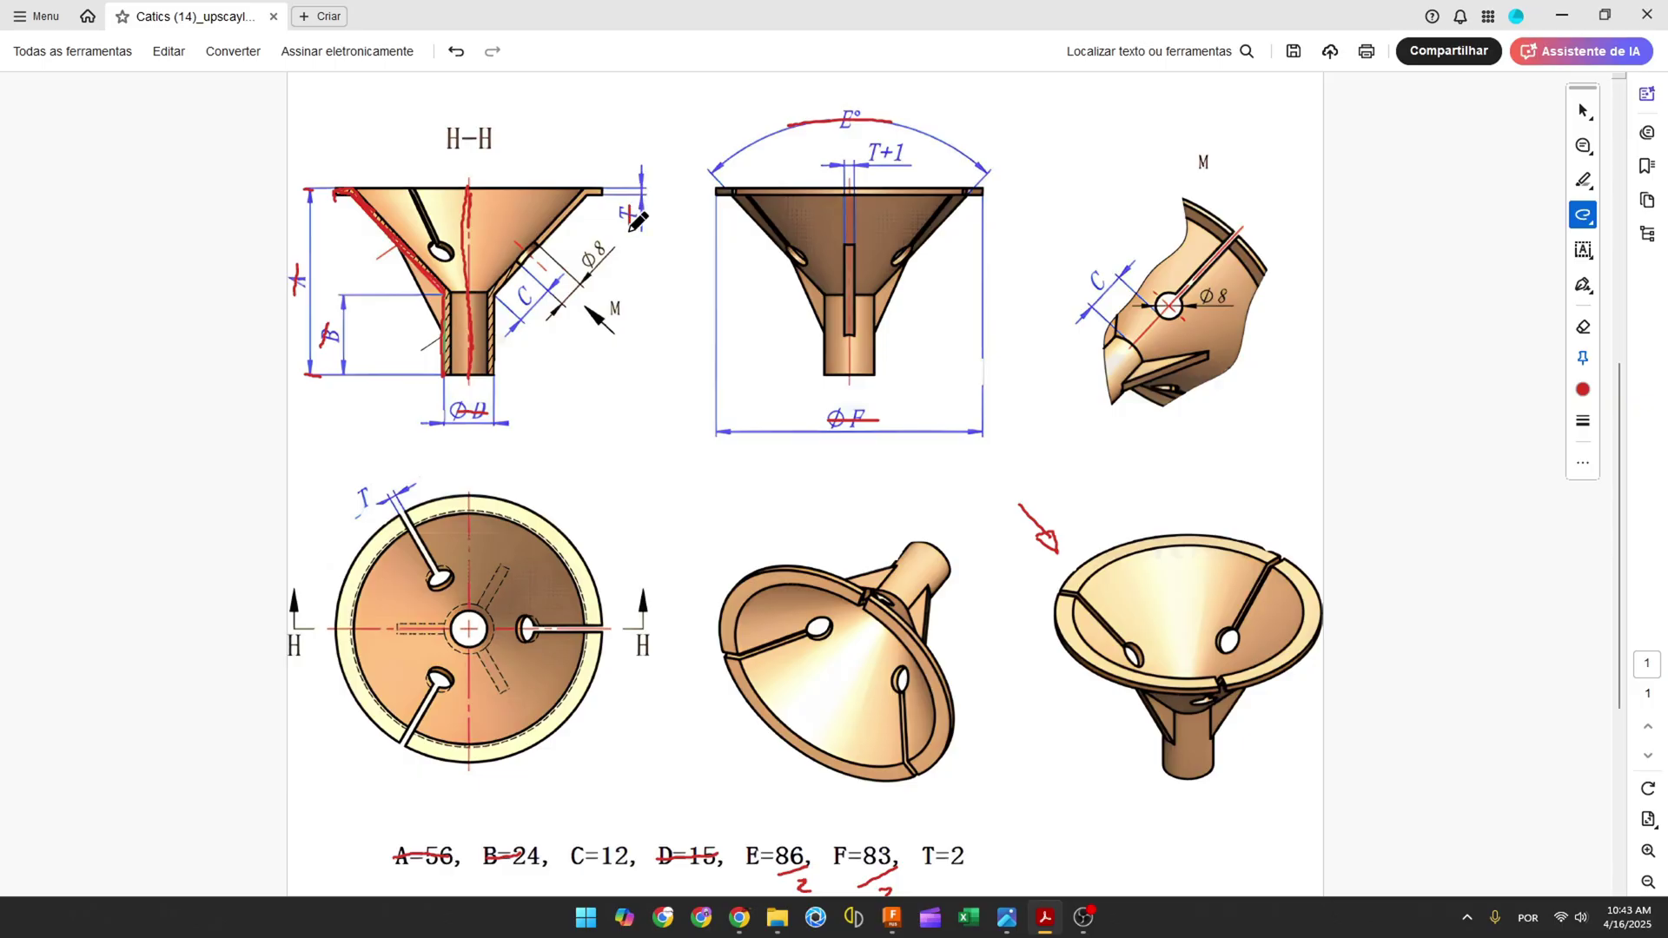
{"action": "left_click_drag", "start_coordinate": [921, 859], "coordinate": [966, 850]}
{"action": "left_click", "coordinate": [892, 917]}
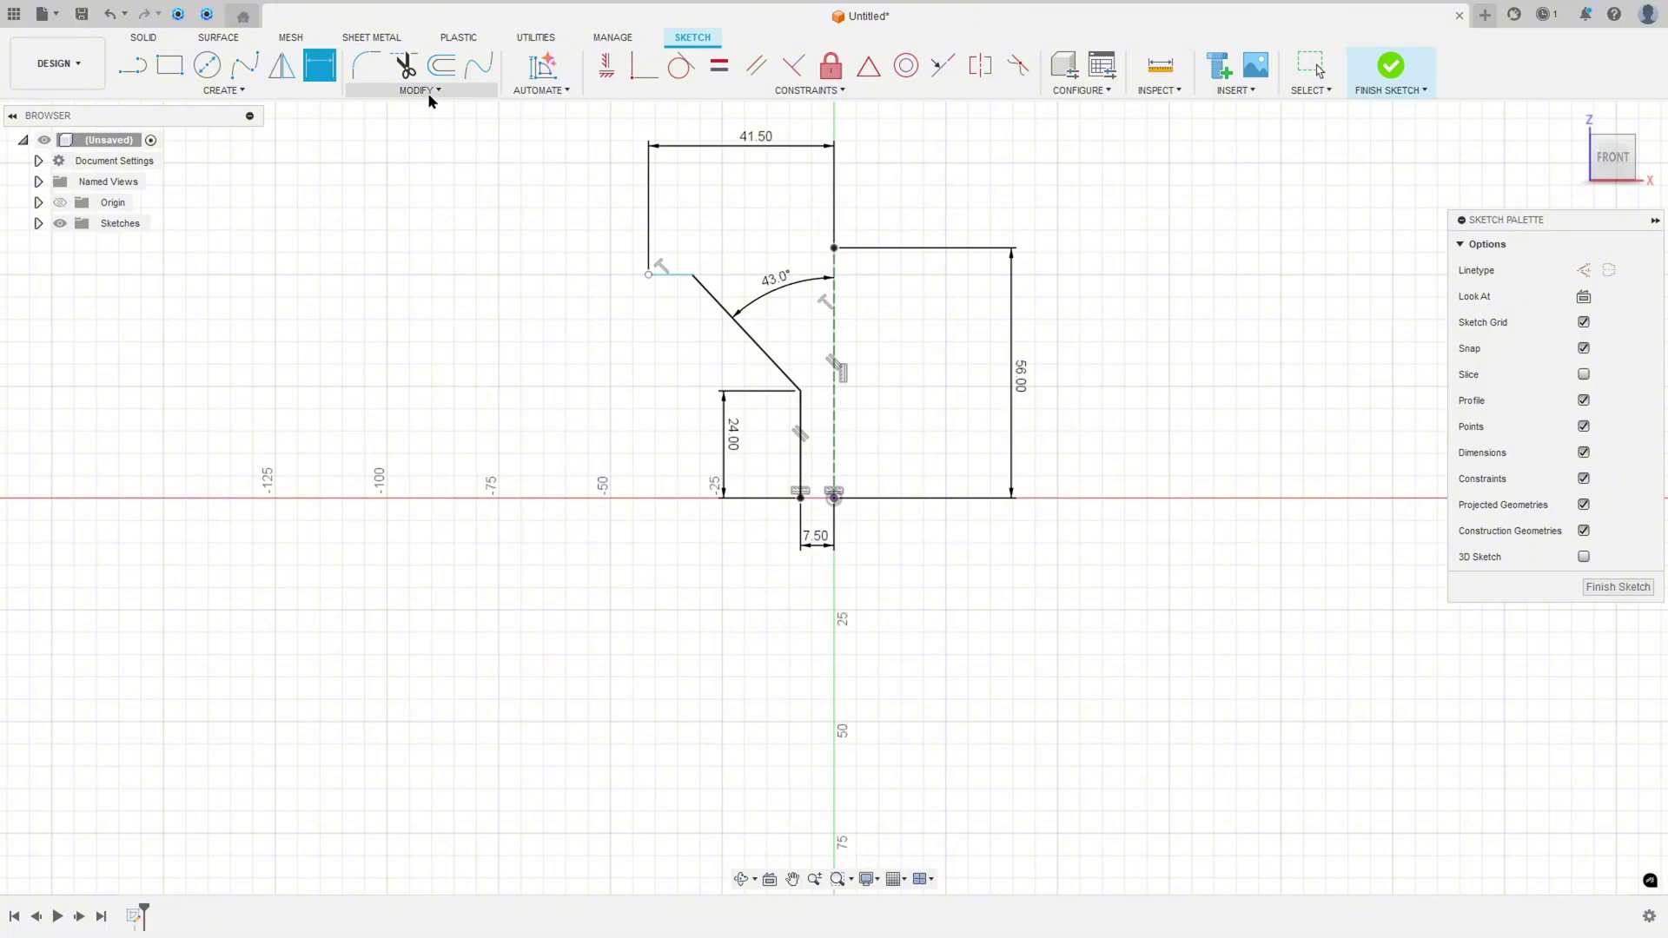
Step: Offset the connected half-profile lines by 2 mm toward the construction axis
{"action": "left_click", "coordinate": [442, 65]}
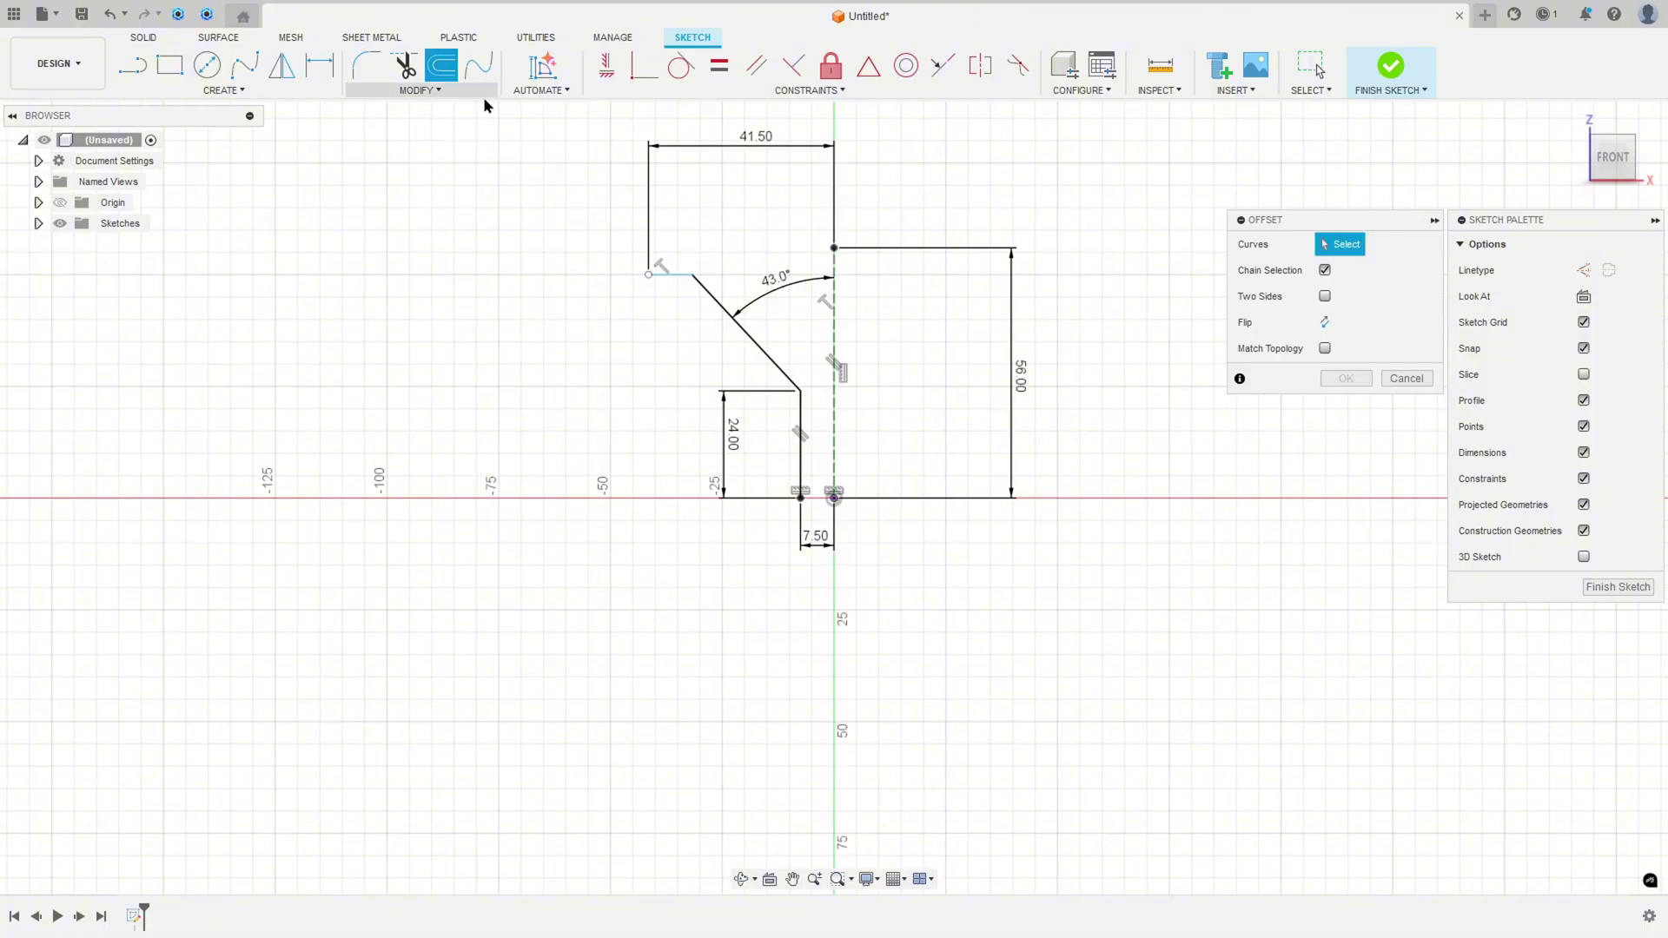
{"action": "left_click", "coordinate": [686, 280]}
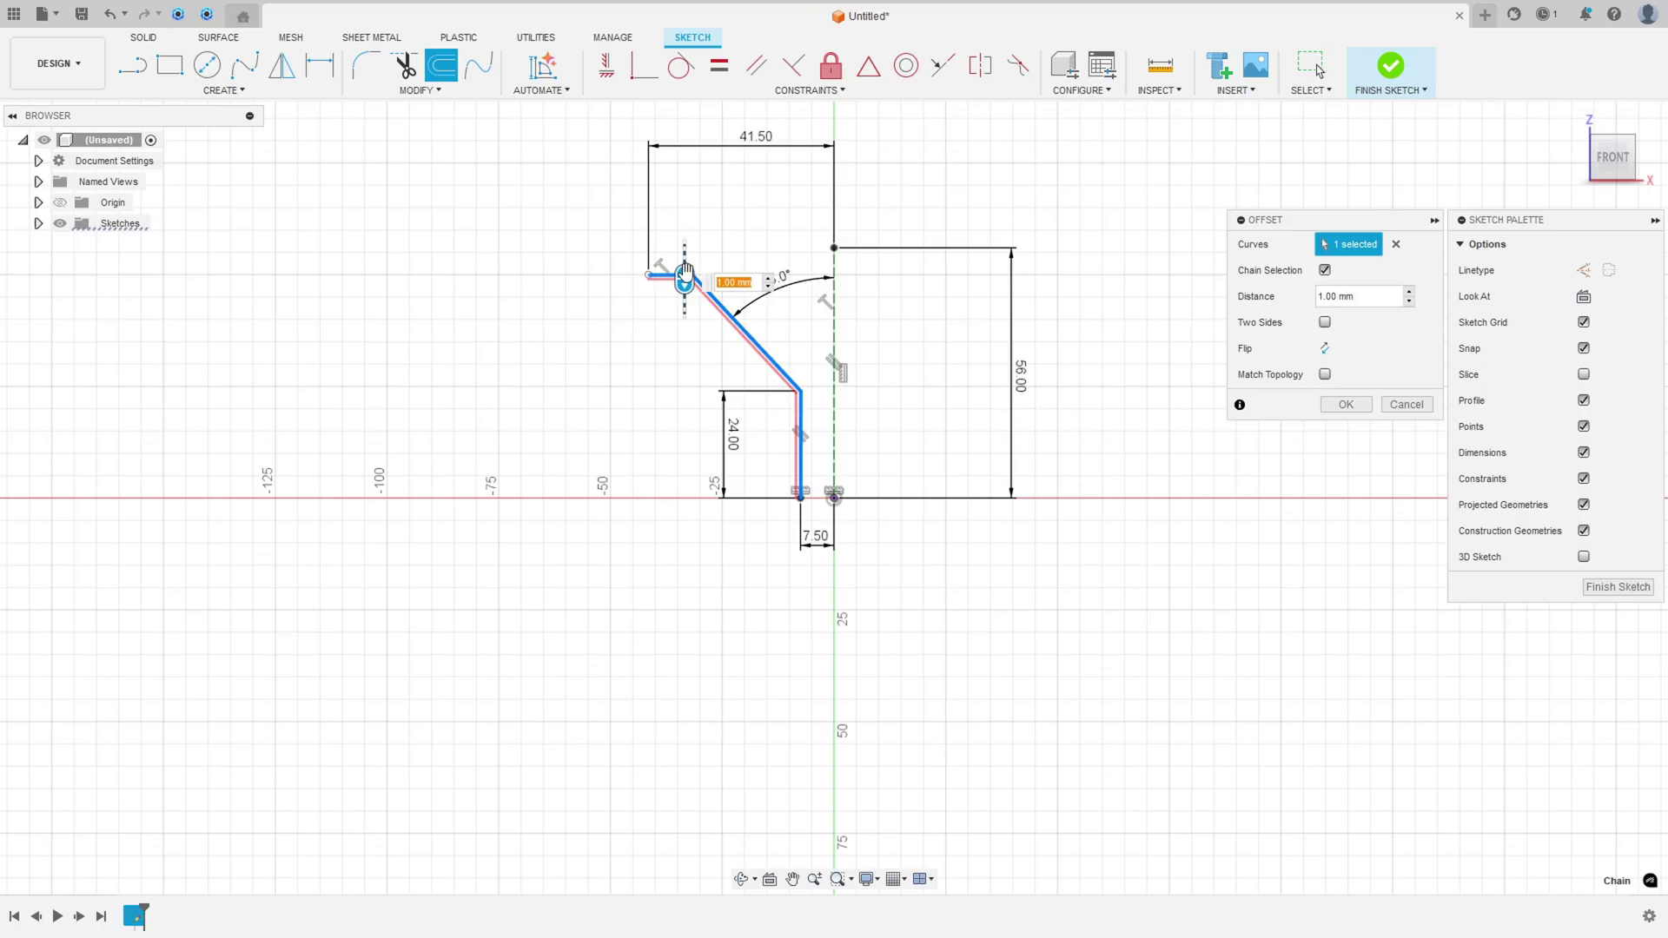
{"action": "type", "text": "2"}
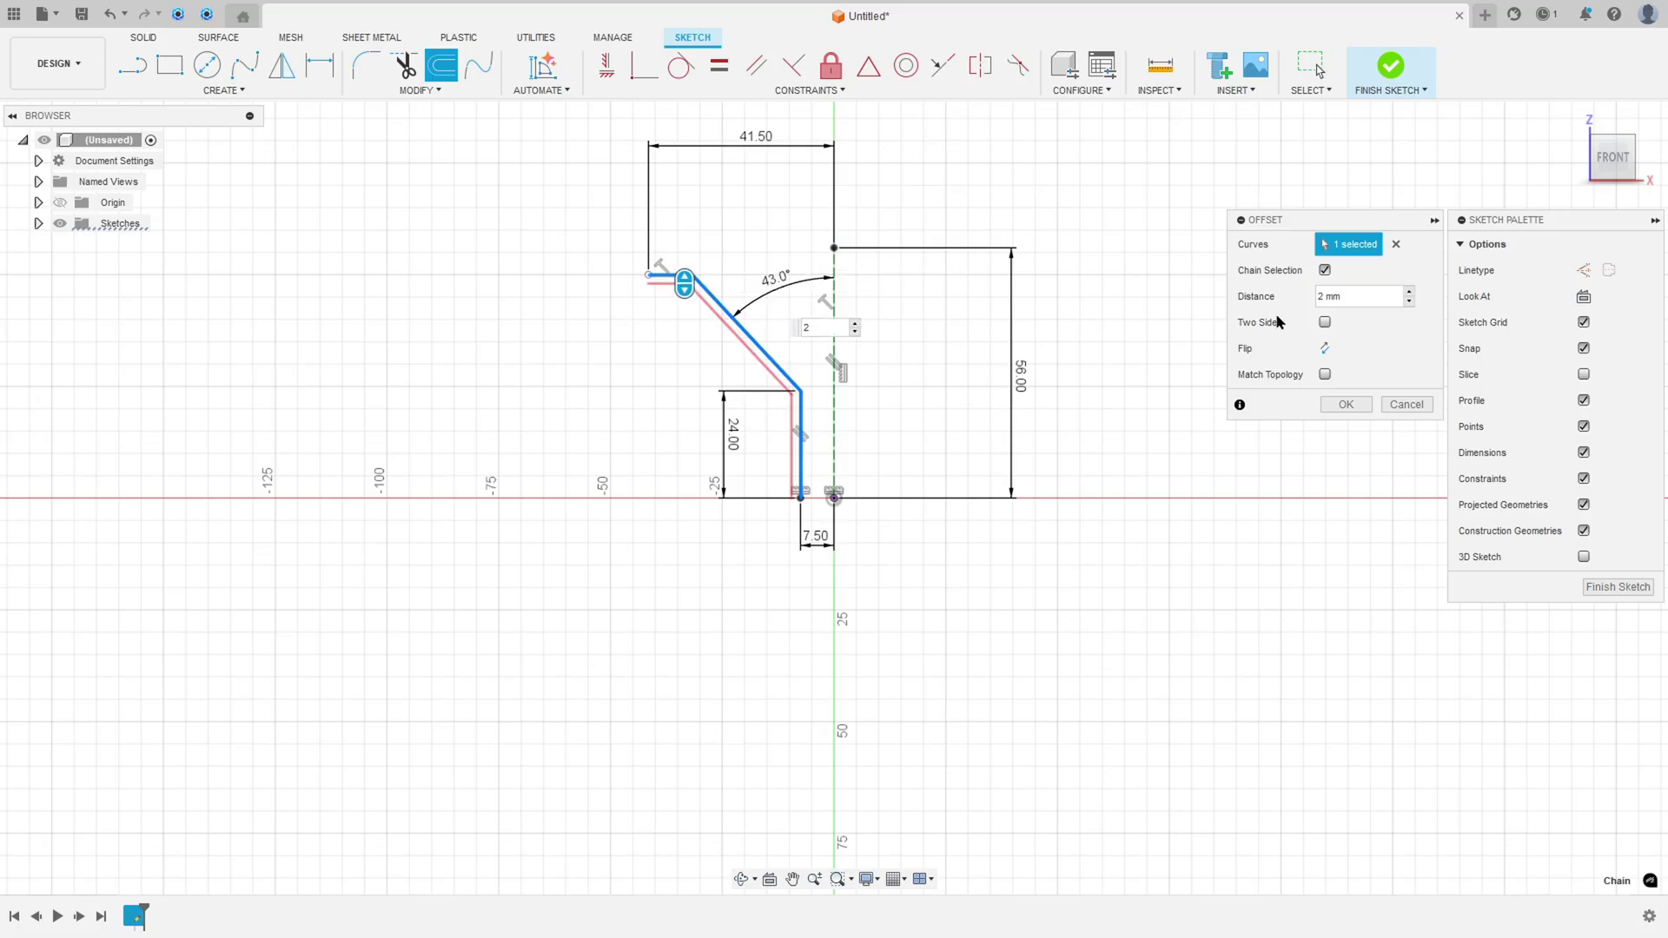
{"action": "left_click", "coordinate": [1325, 348]}
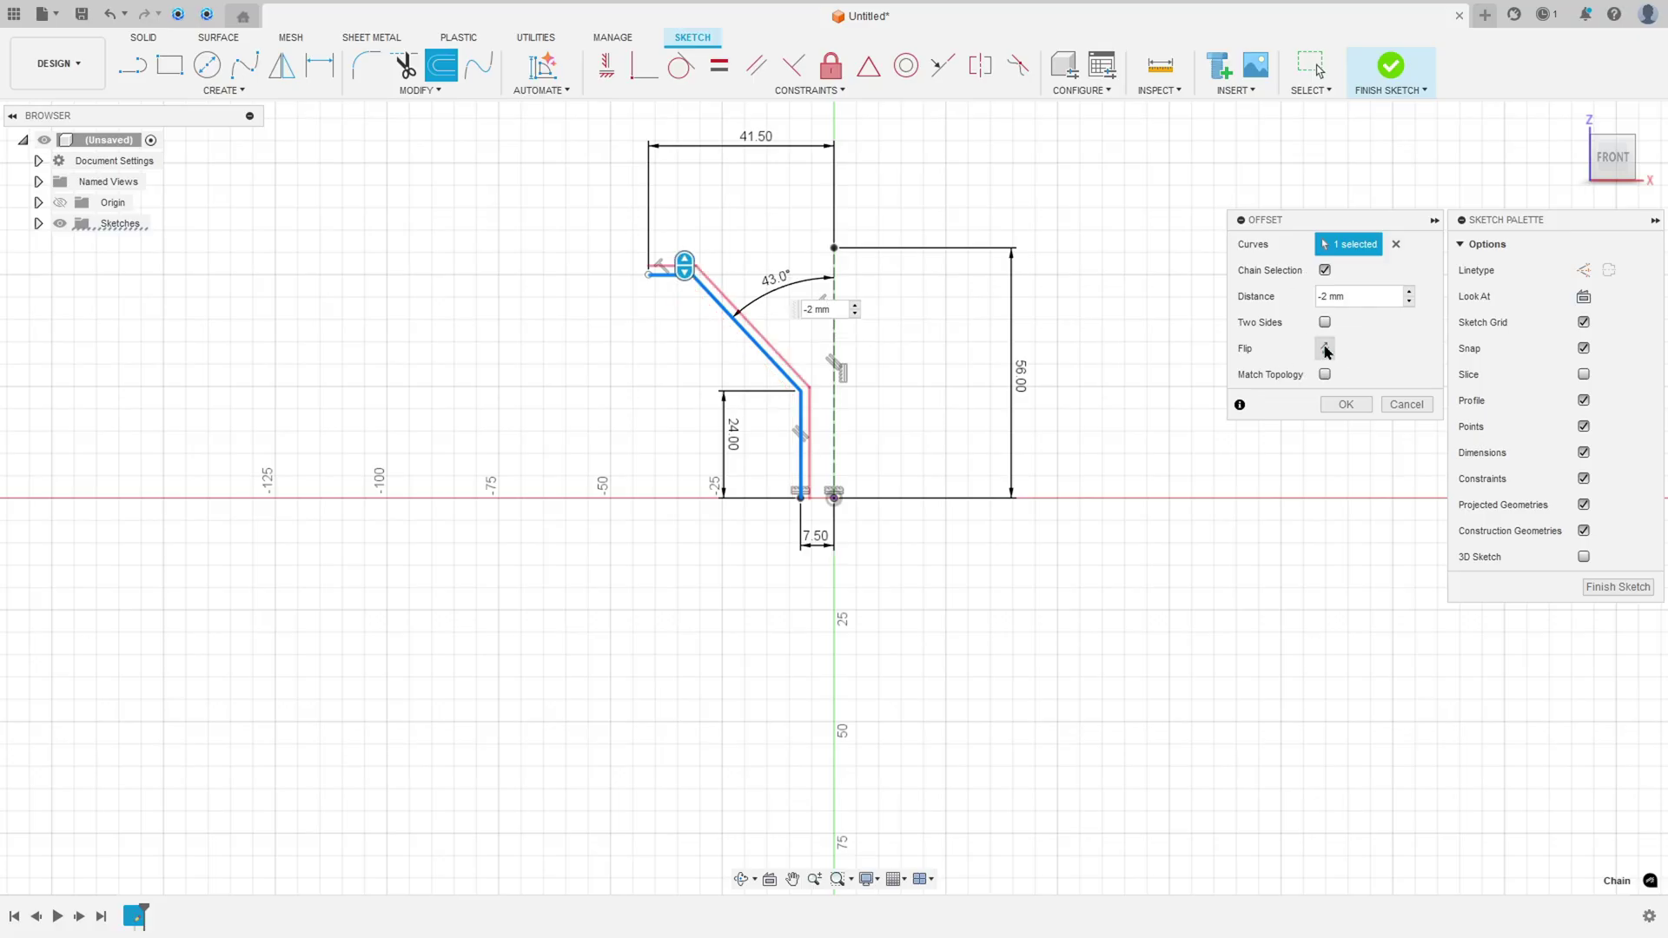
{"action": "left_click", "coordinate": [1346, 404]}
Step: Close the wall profile with short lines joining the two curves at the rim's outer end and at the tube's base
{"action": "left_click", "coordinate": [132, 64]}
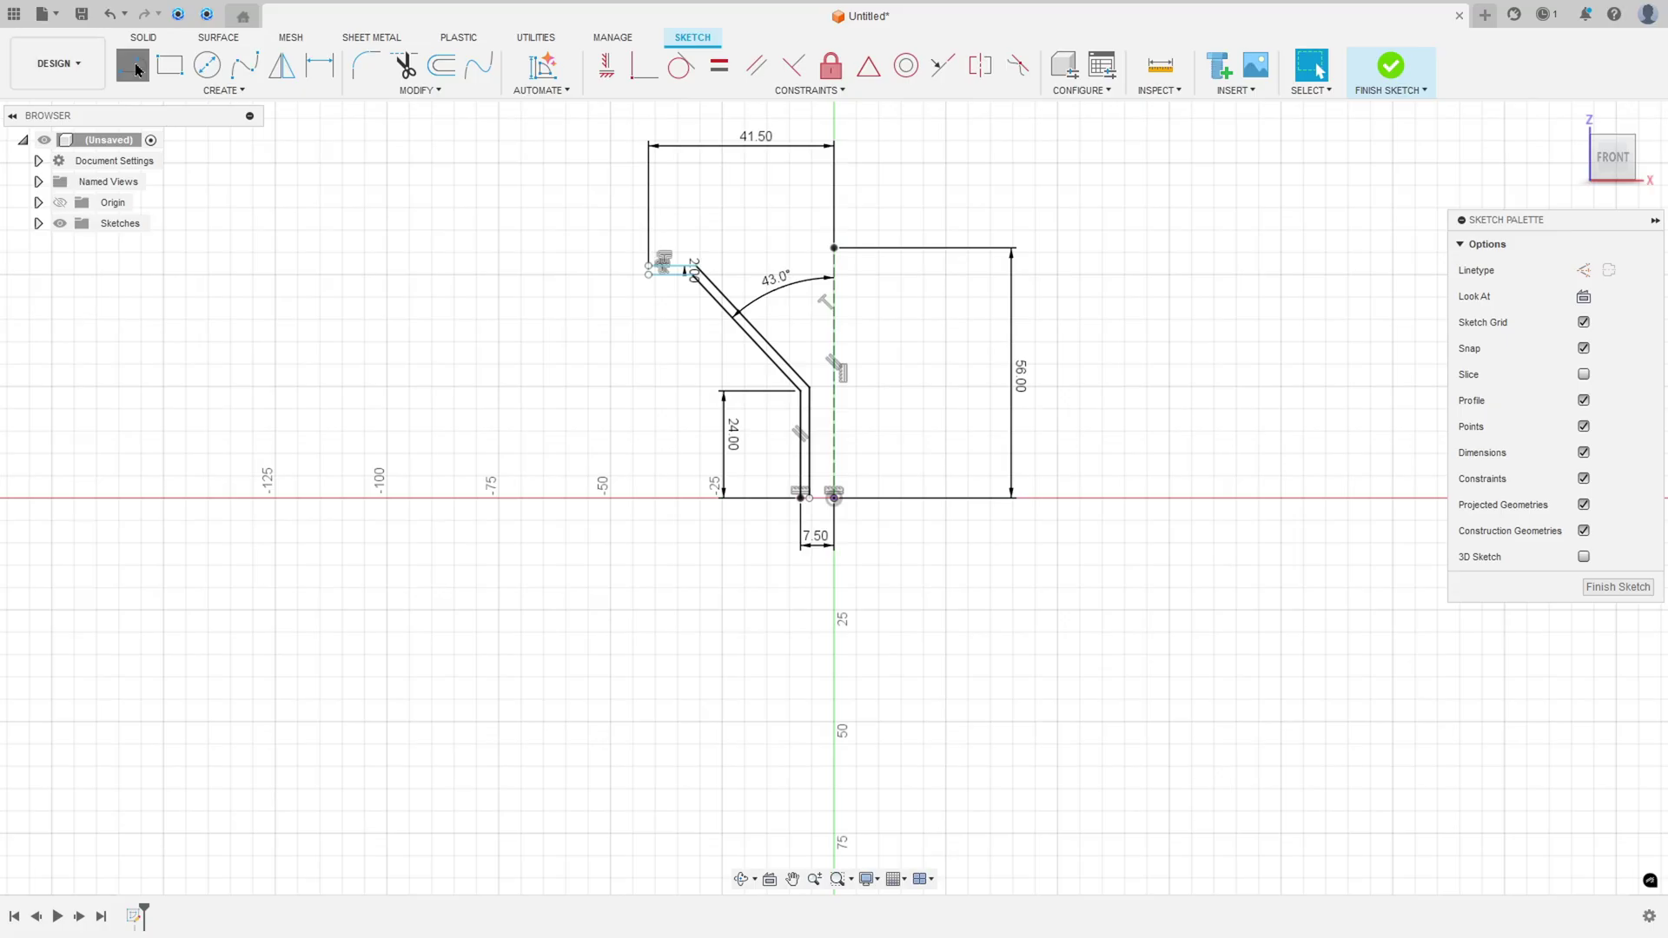
{"action": "scroll", "coordinate": [670, 266], "scroll_direction": "up", "scroll_amount": 5}
{"action": "left_click", "coordinate": [616, 265]}
{"action": "left_click", "coordinate": [616, 285]}
{"action": "left_click", "coordinate": [970, 803]}
{"action": "left_click", "coordinate": [990, 803]}
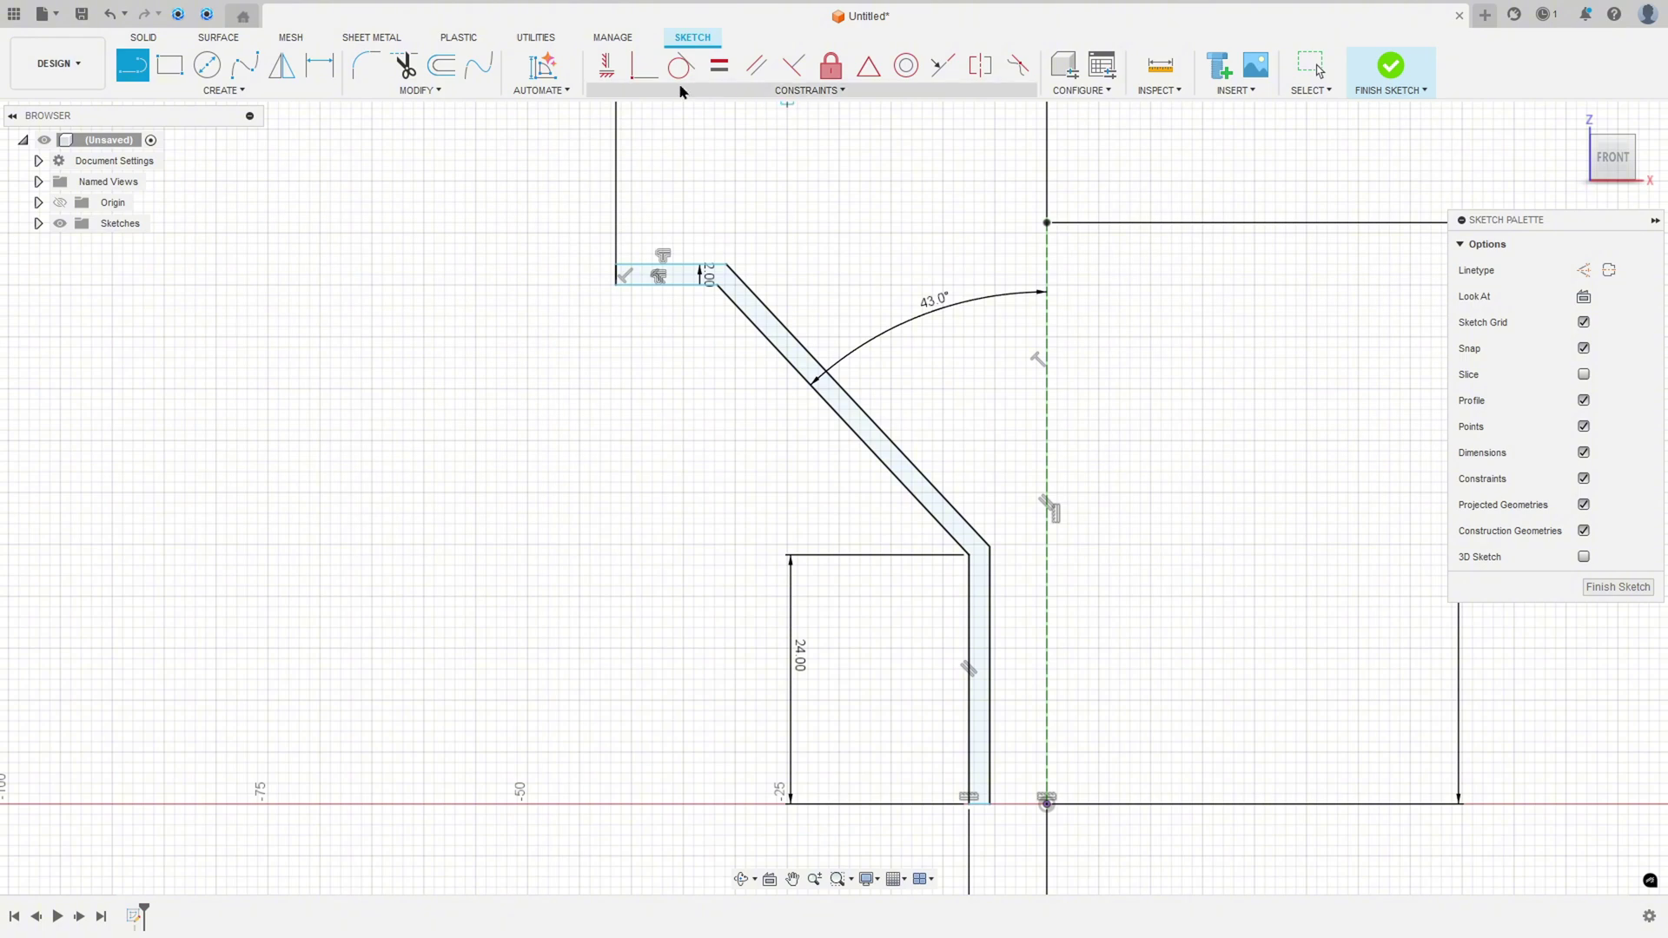
Step: Apply Horizontal/Vertical constraints to level the profile's base endpoints and align the rim's upper outer corner with the top of the axis
{"action": "left_click", "coordinate": [606, 70]}
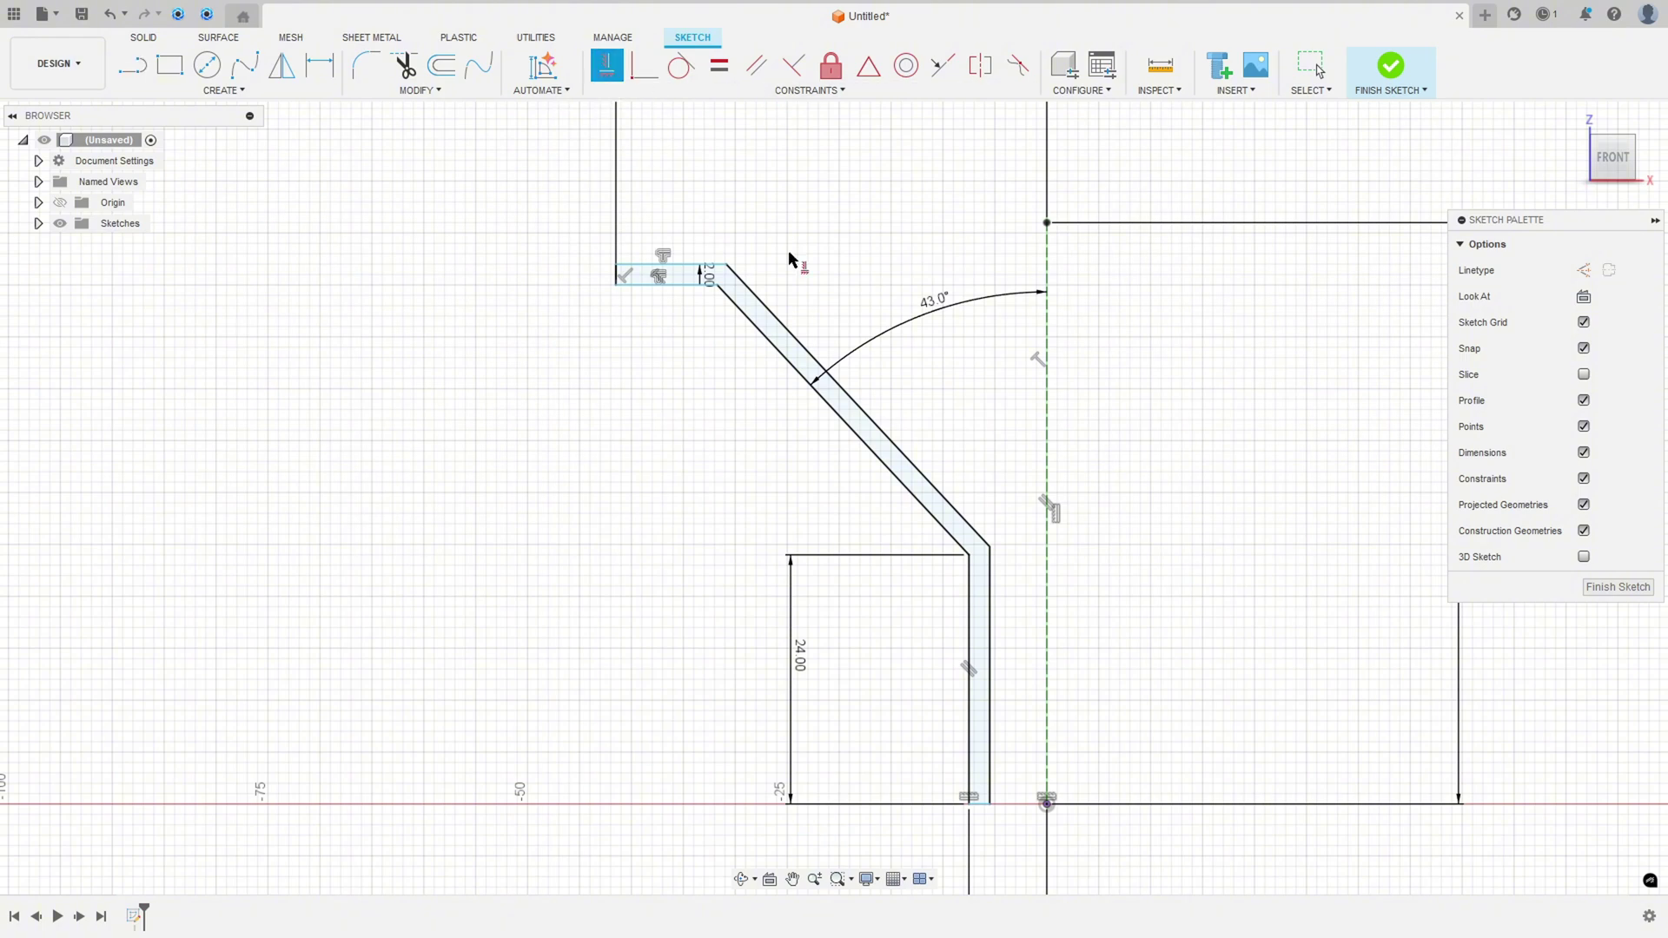
{"action": "left_click", "coordinate": [973, 801]}
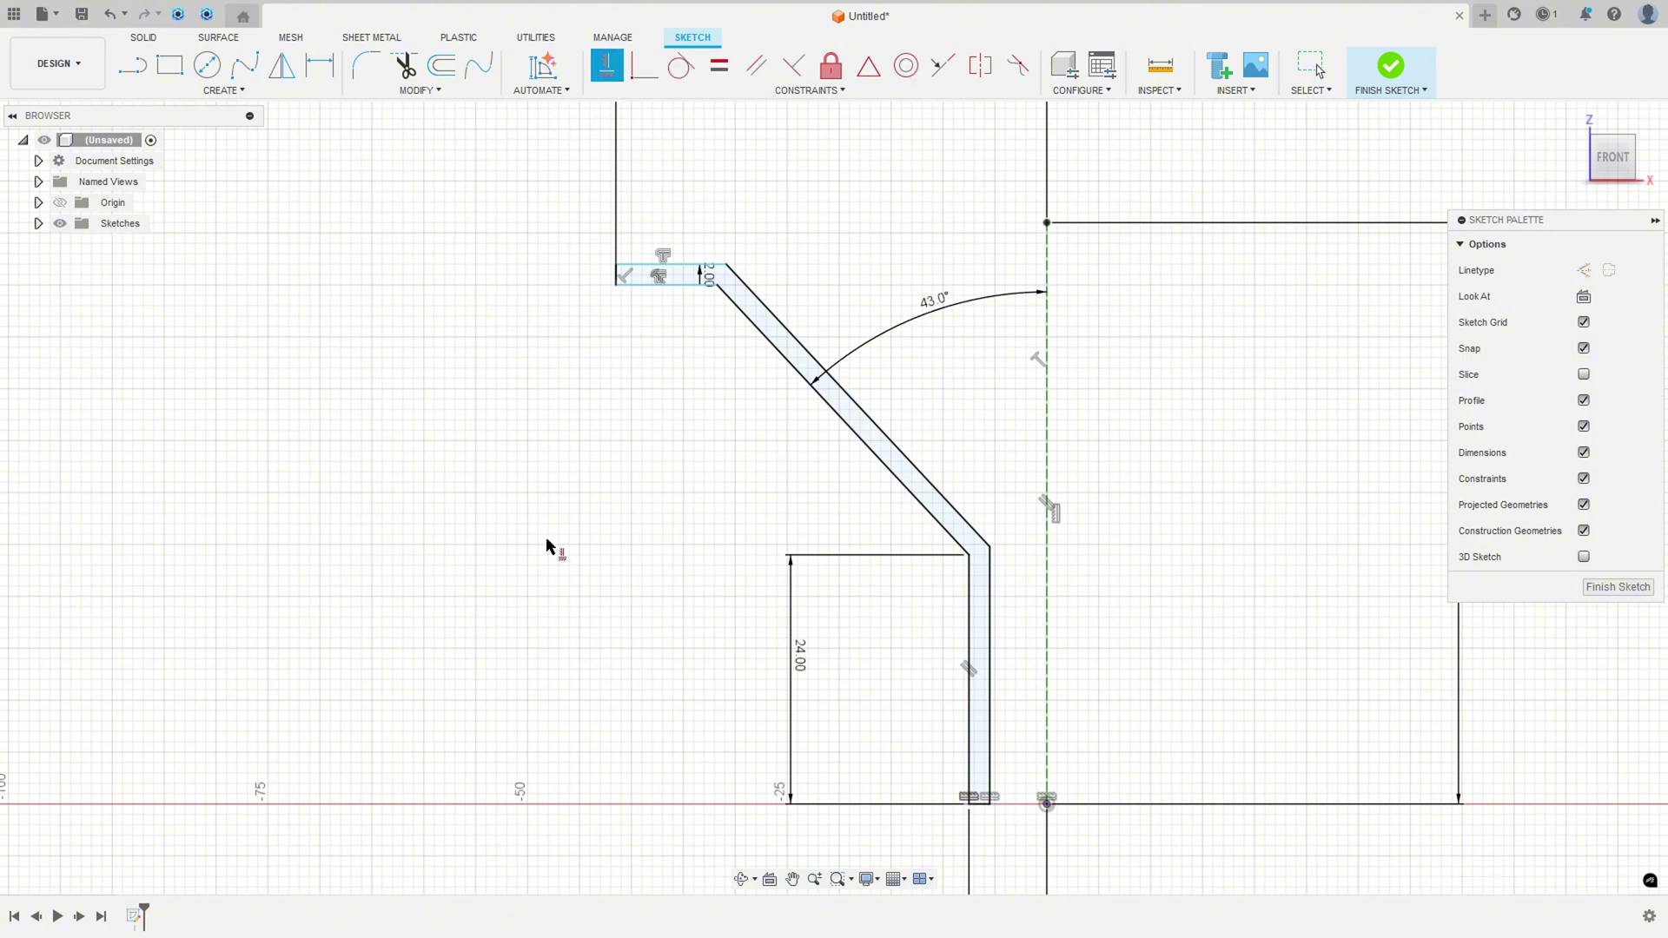
{"action": "left_click", "coordinate": [618, 286]}
{"action": "scroll", "coordinate": [585, 510], "scroll_direction": "down", "scroll_amount": 3}
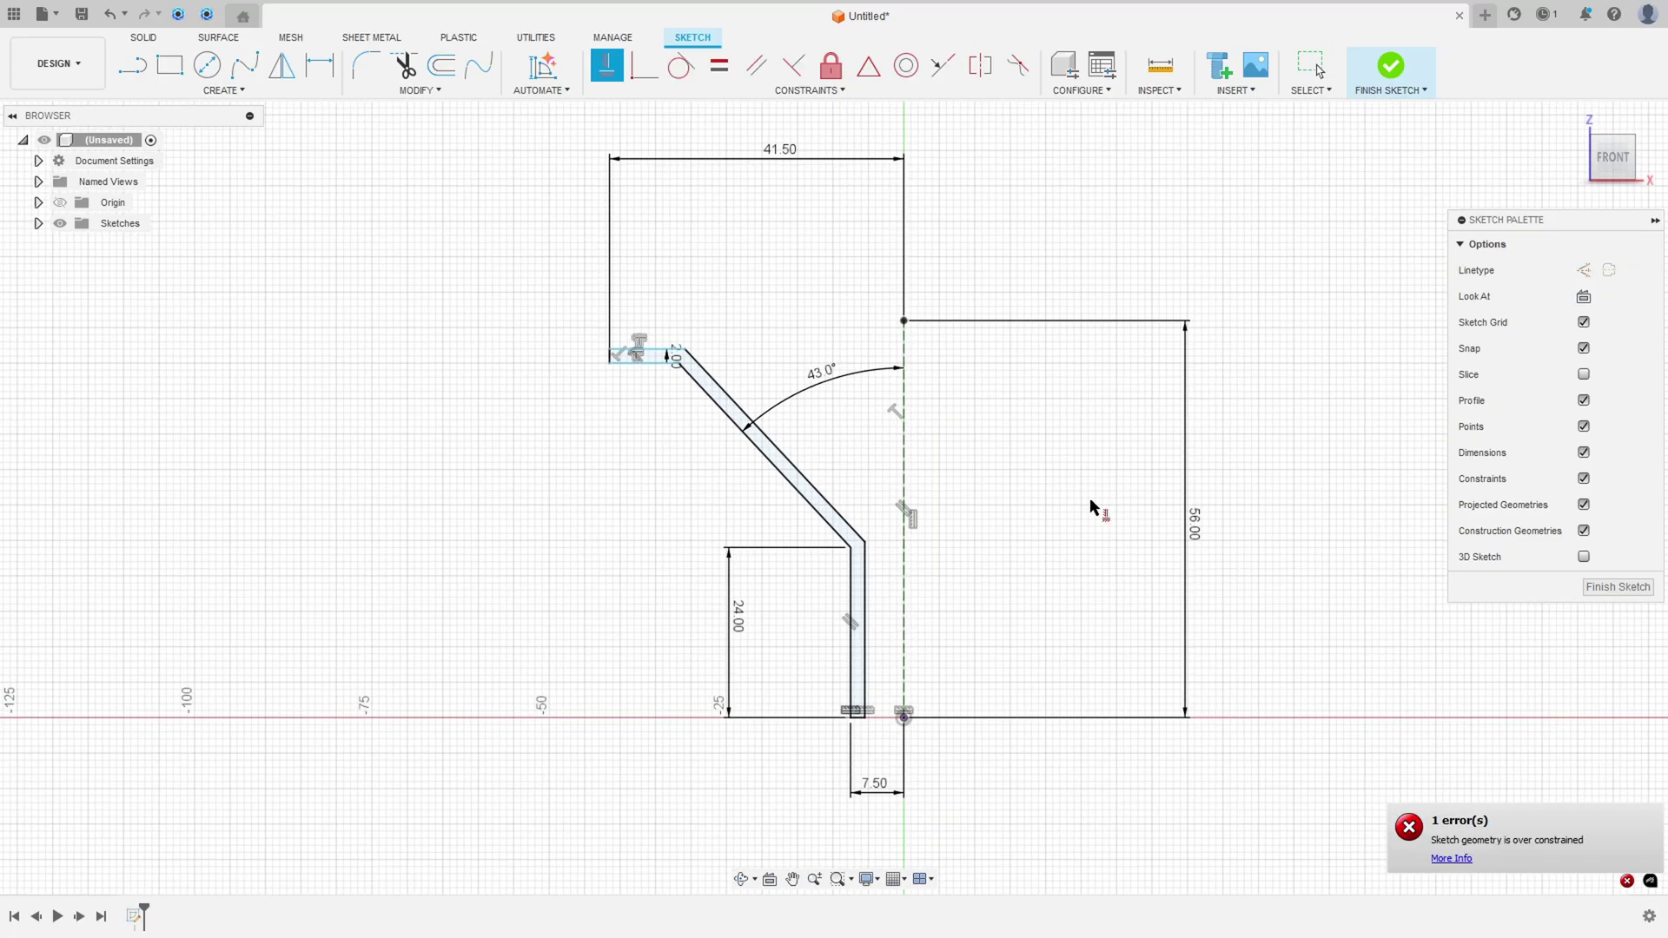
{"action": "left_click", "coordinate": [608, 352]}
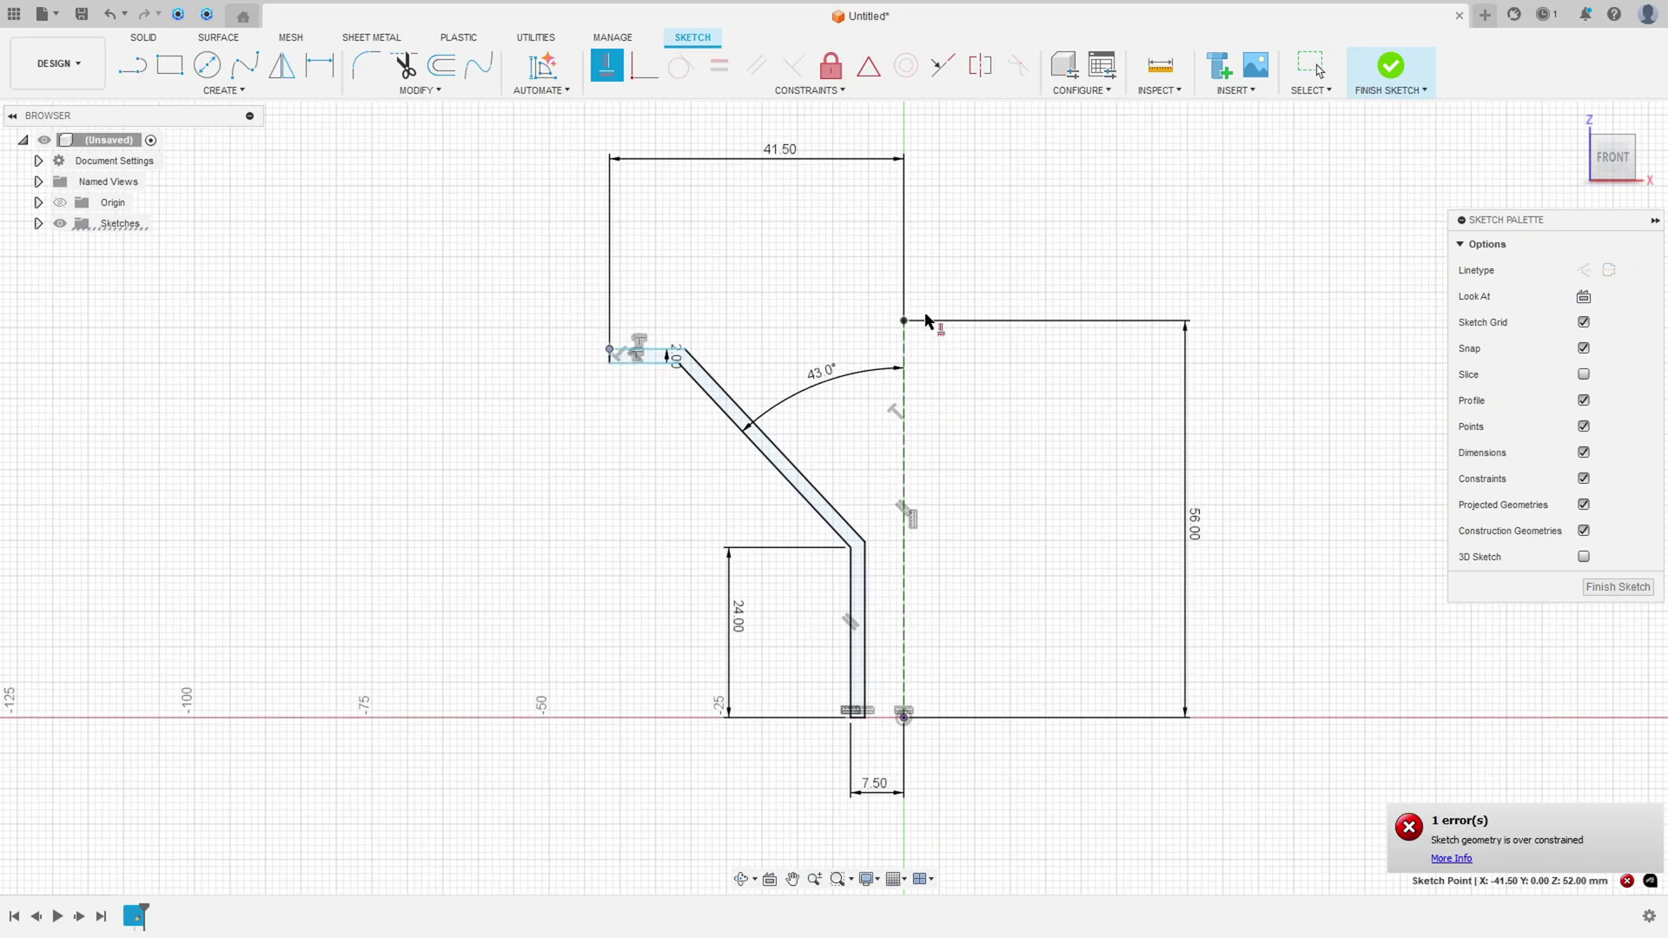
{"action": "left_click", "coordinate": [906, 322]}
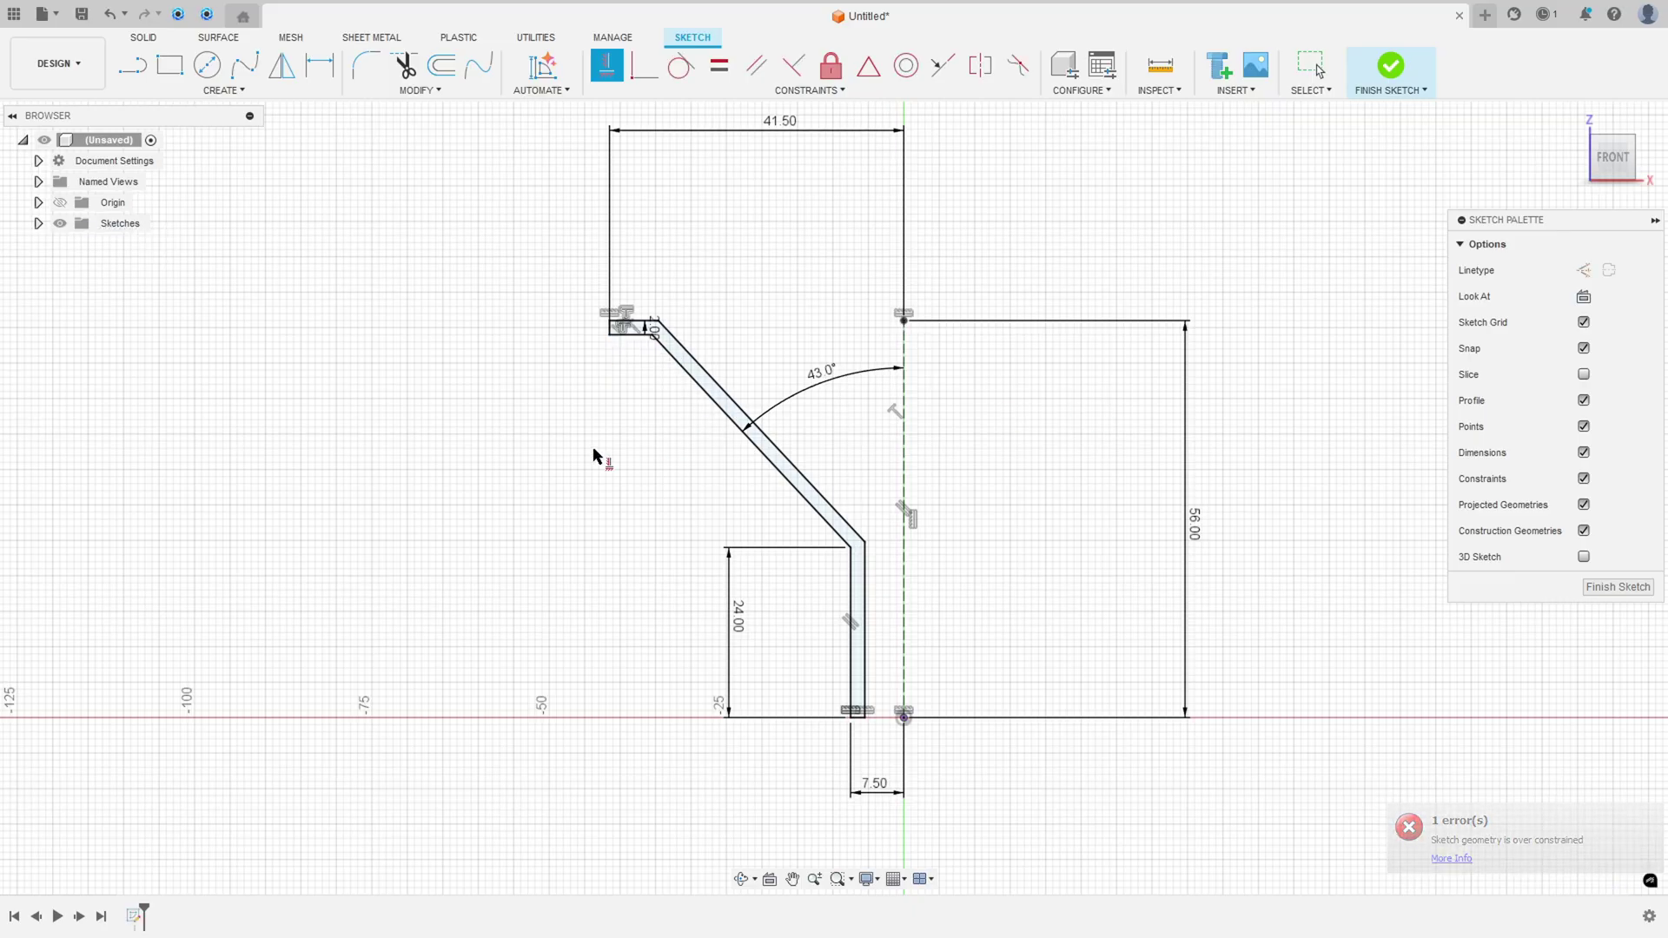
{"action": "key", "text": "Escape"}
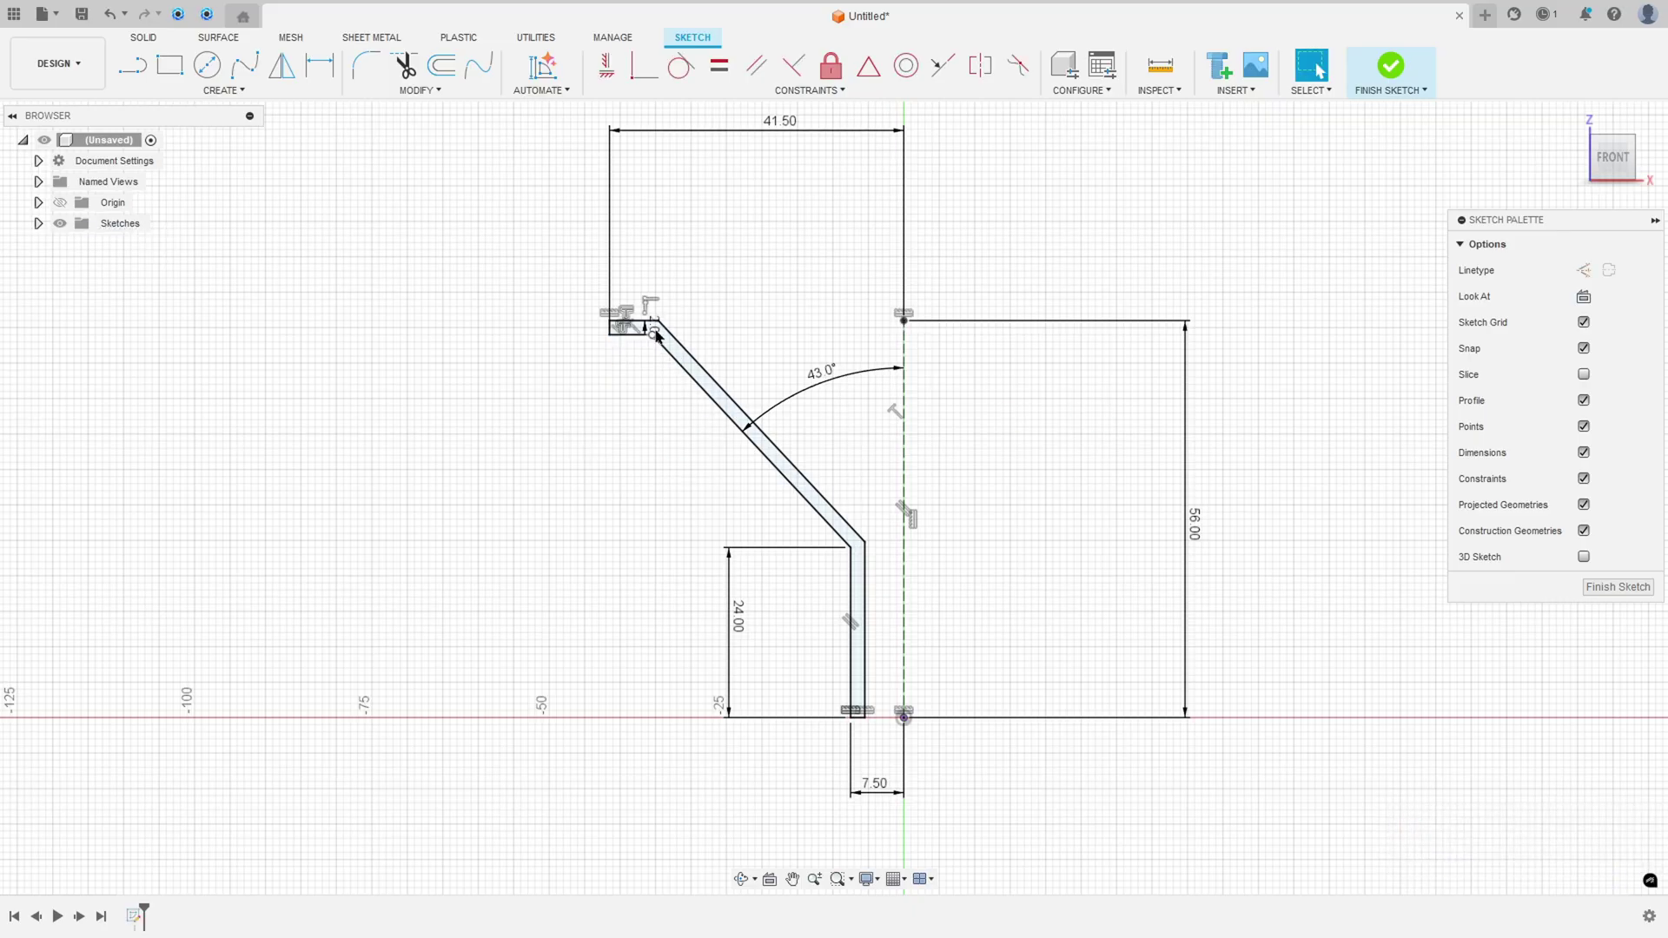
Step: Finish the sketch and revolve the wall profile 360 degrees around the construction axis as a new body
{"action": "scroll", "coordinate": [655, 333], "scroll_direction": "up", "scroll_amount": 4}
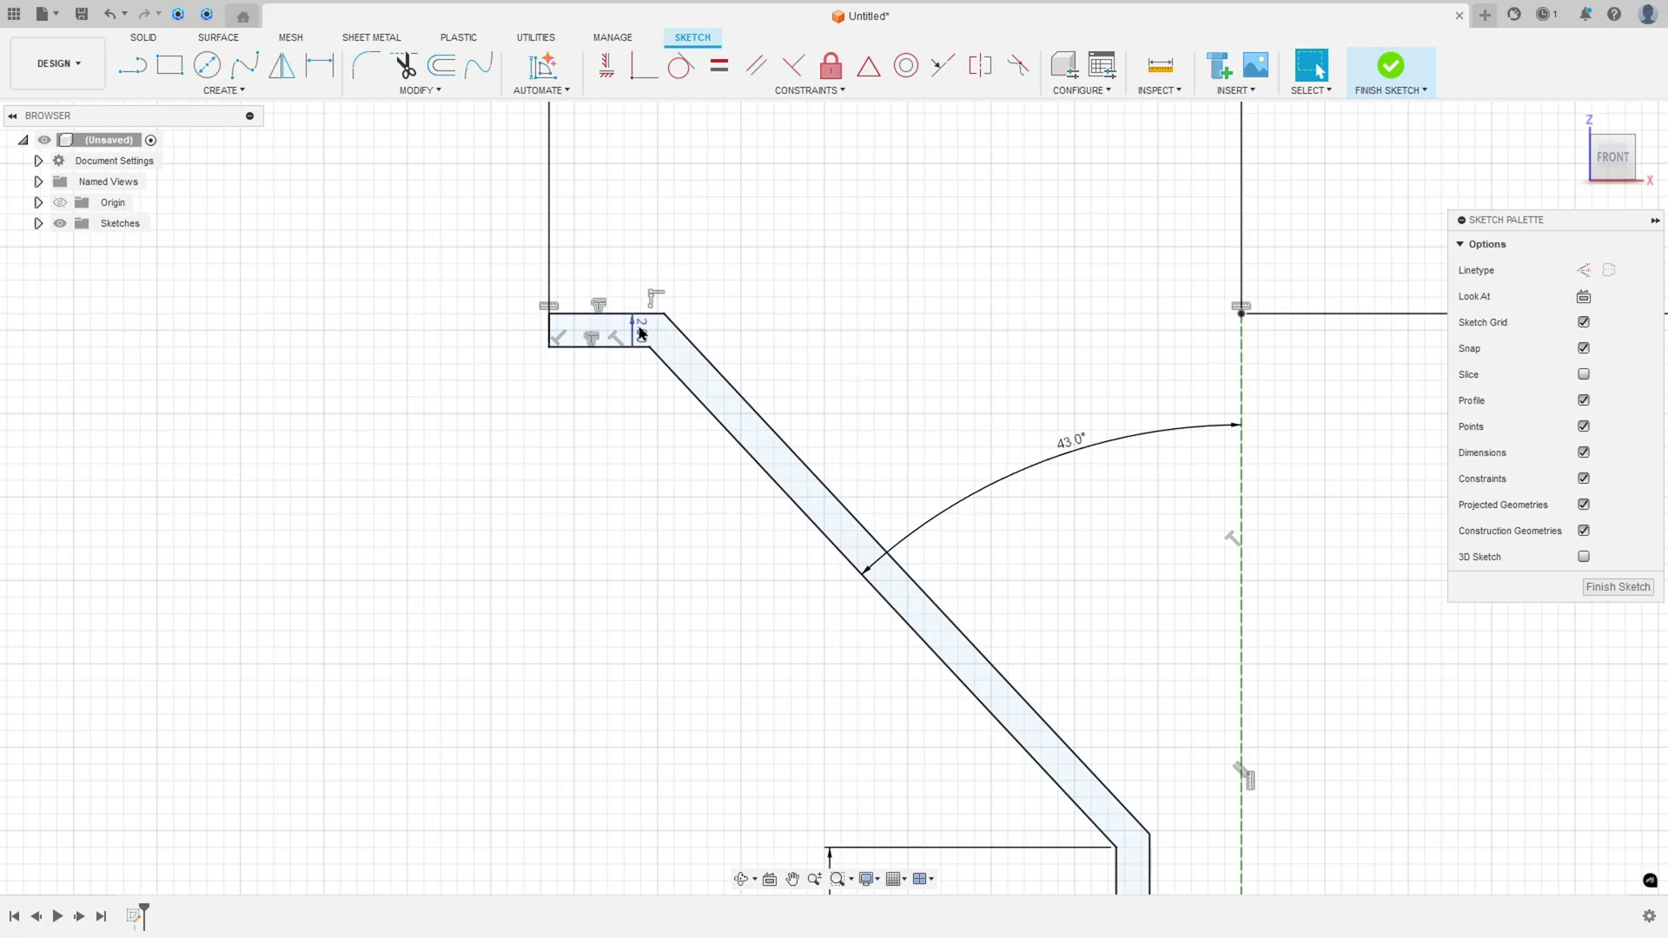
{"action": "scroll", "coordinate": [667, 461], "scroll_direction": "down", "scroll_amount": 5}
{"action": "middle_click_drag", "start_coordinate": [773, 587], "coordinate": [699, 486]}
{"action": "mouse_move", "coordinate": [761, 211]}
{"action": "left_mouse_down"}
{"action": "mouse_move", "coordinate": [731, 278]}
{"action": "mouse_move", "coordinate": [743, 321]}
{"action": "left_mouse_up"}
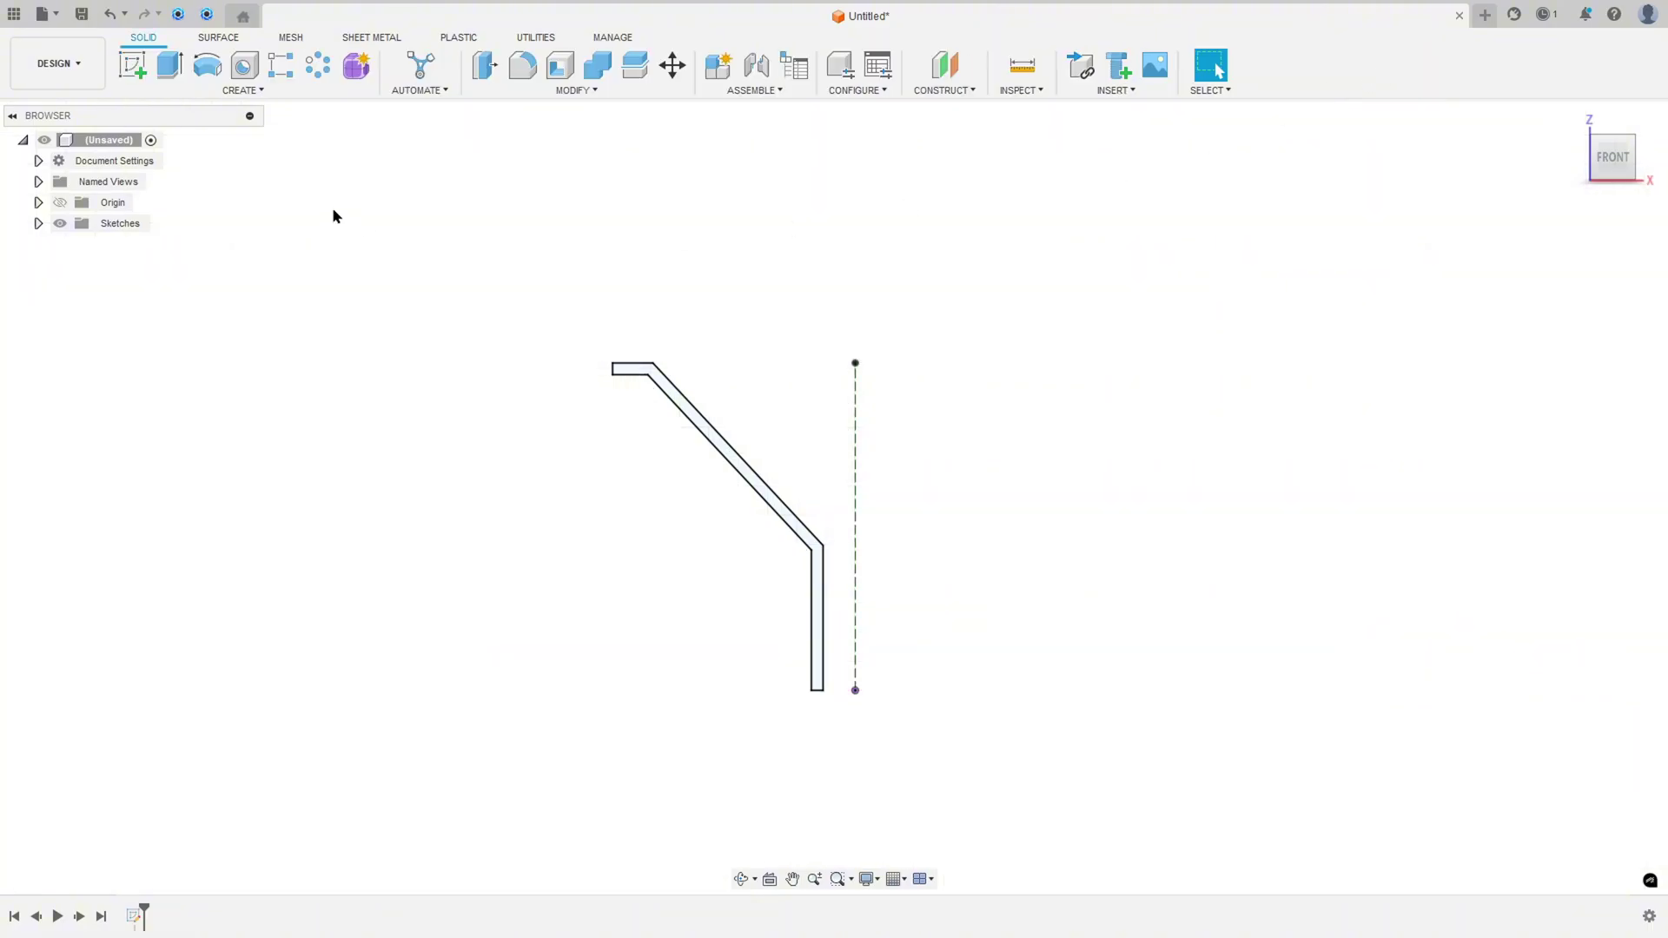
{"action": "left_click", "coordinate": [207, 66]}
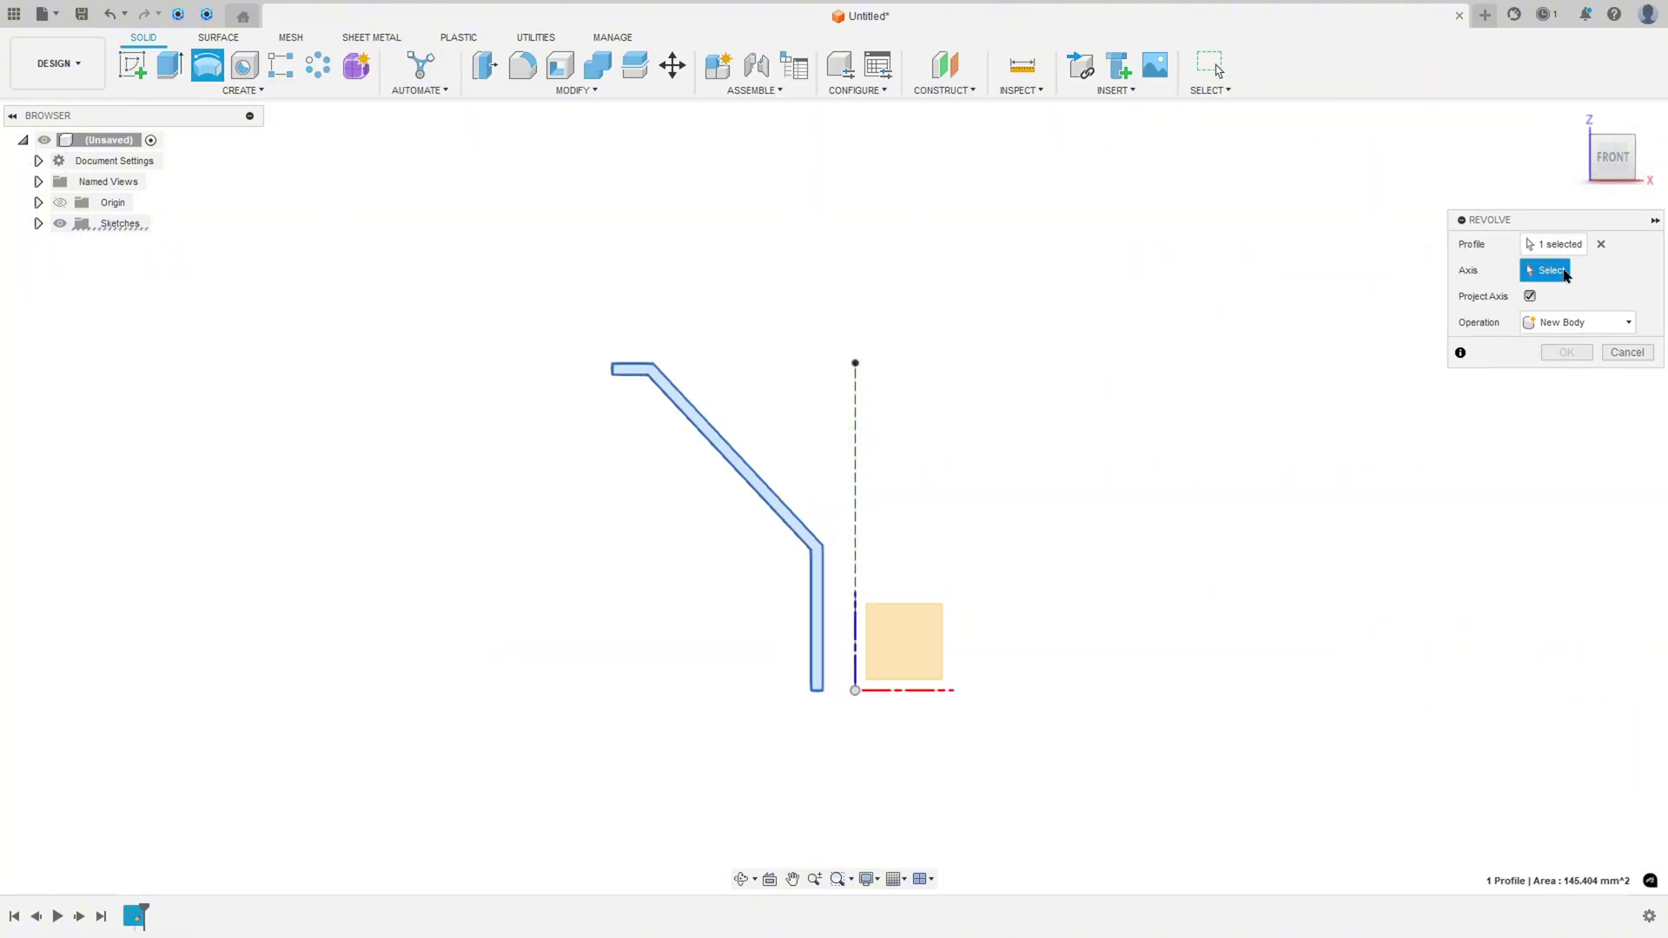
{"action": "left_click", "coordinate": [857, 431]}
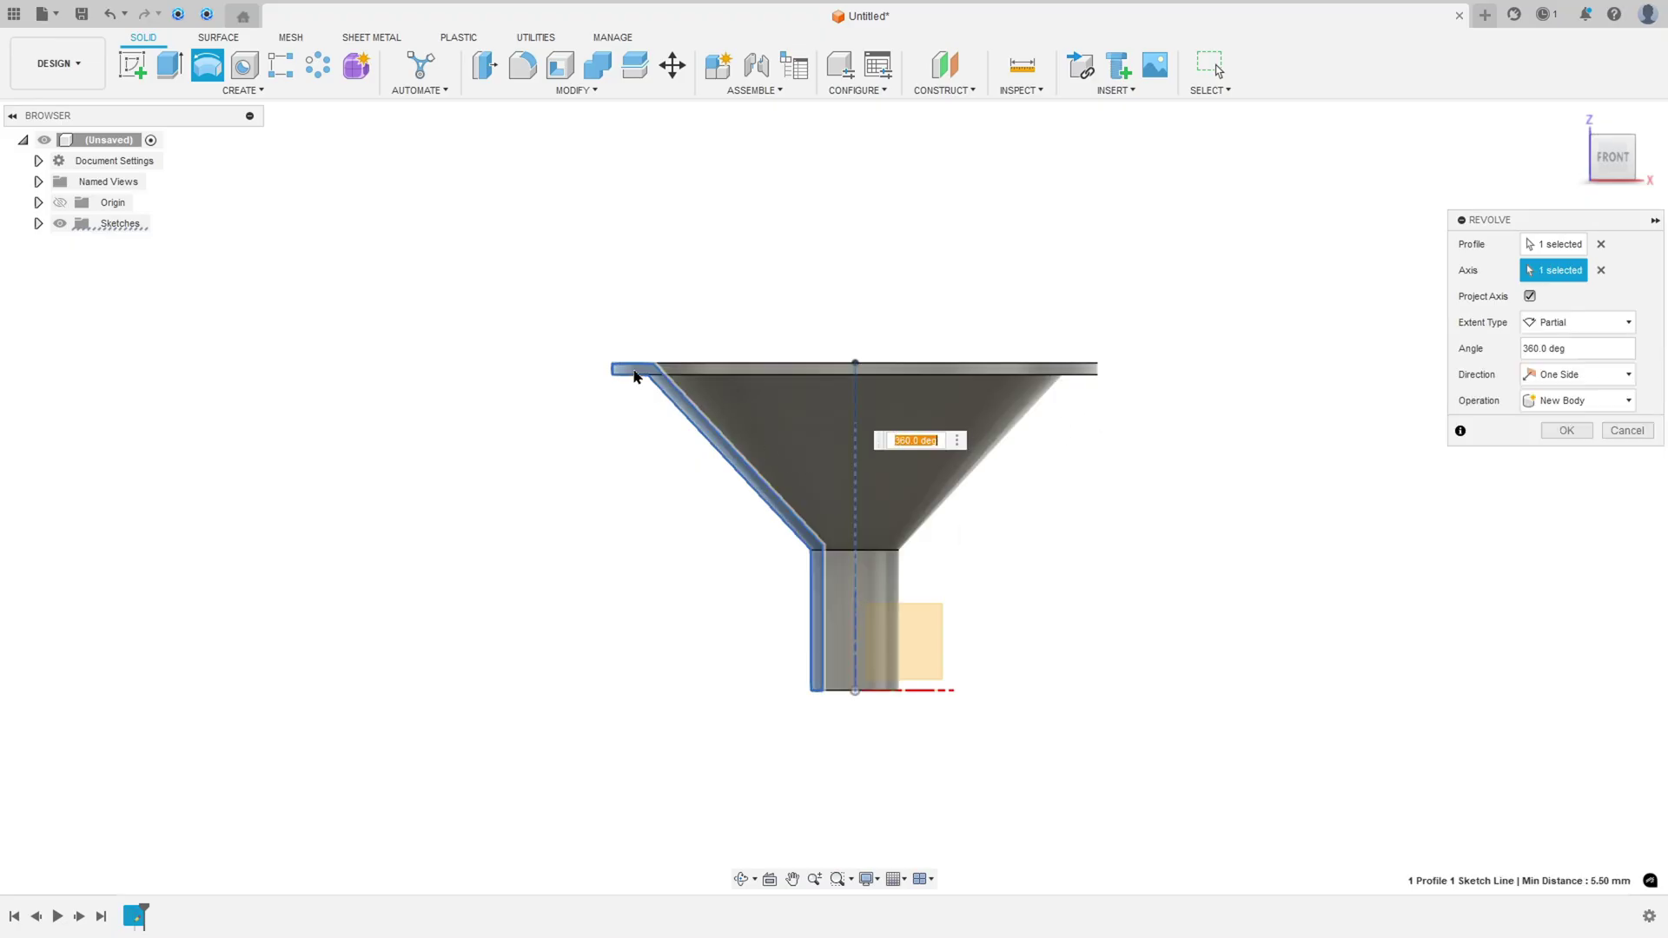
{"action": "left_click", "coordinate": [1569, 432]}
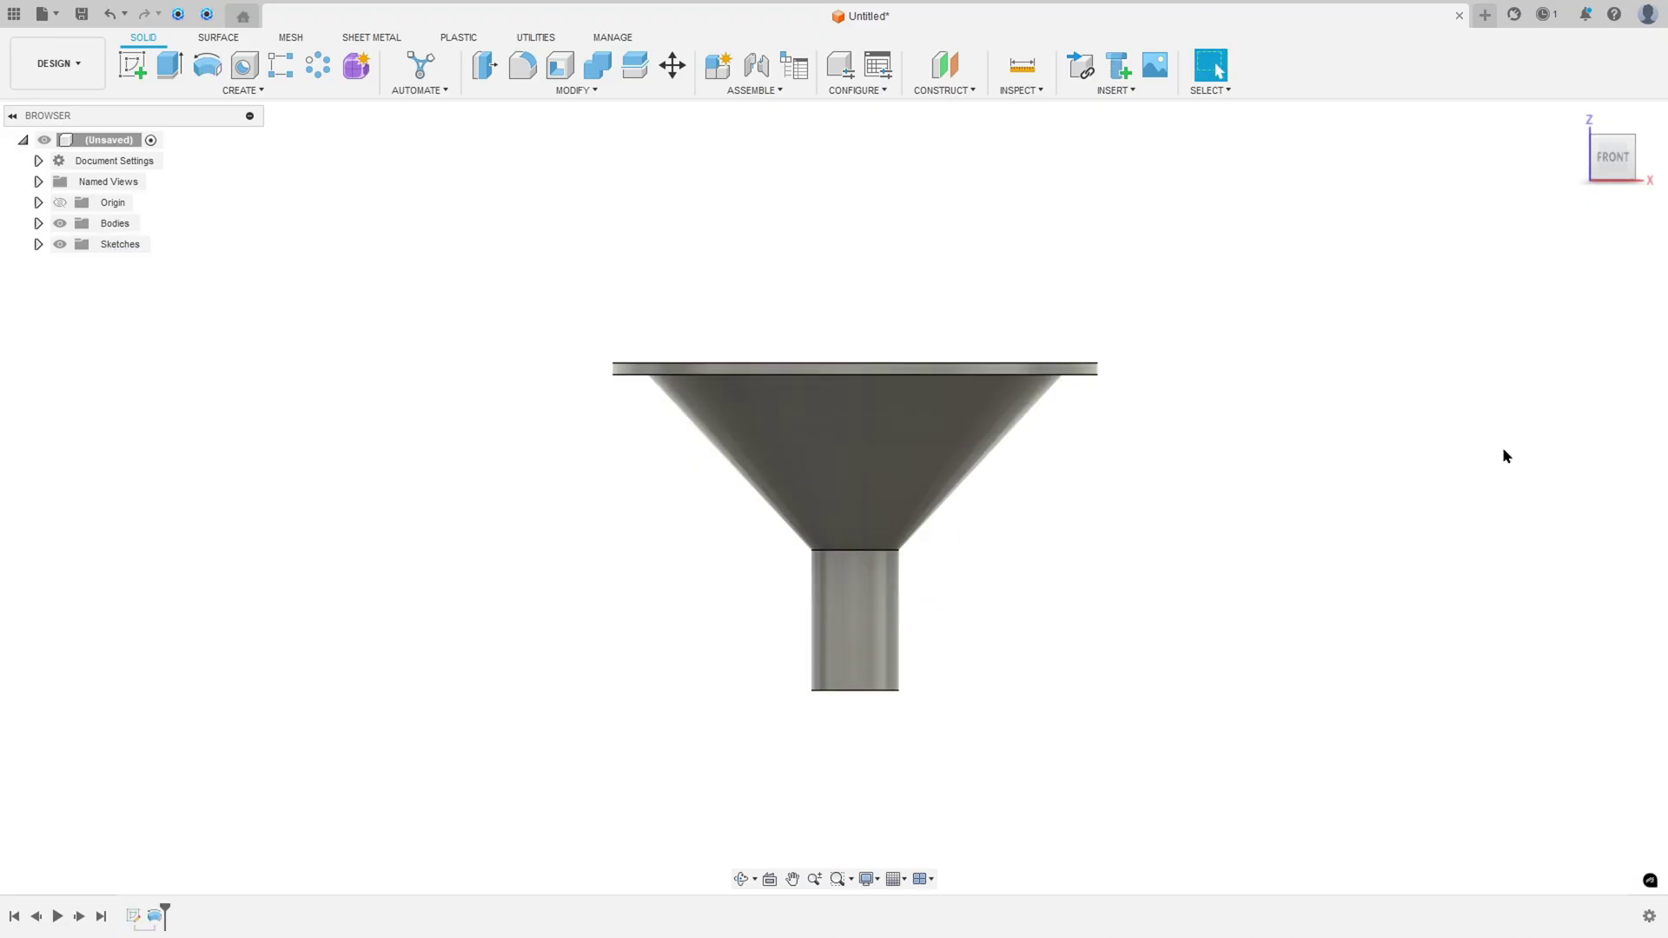
{"action": "middle_click_drag", "start_coordinate": [1289, 457], "coordinate": [1289, 435], "text": "shift"}
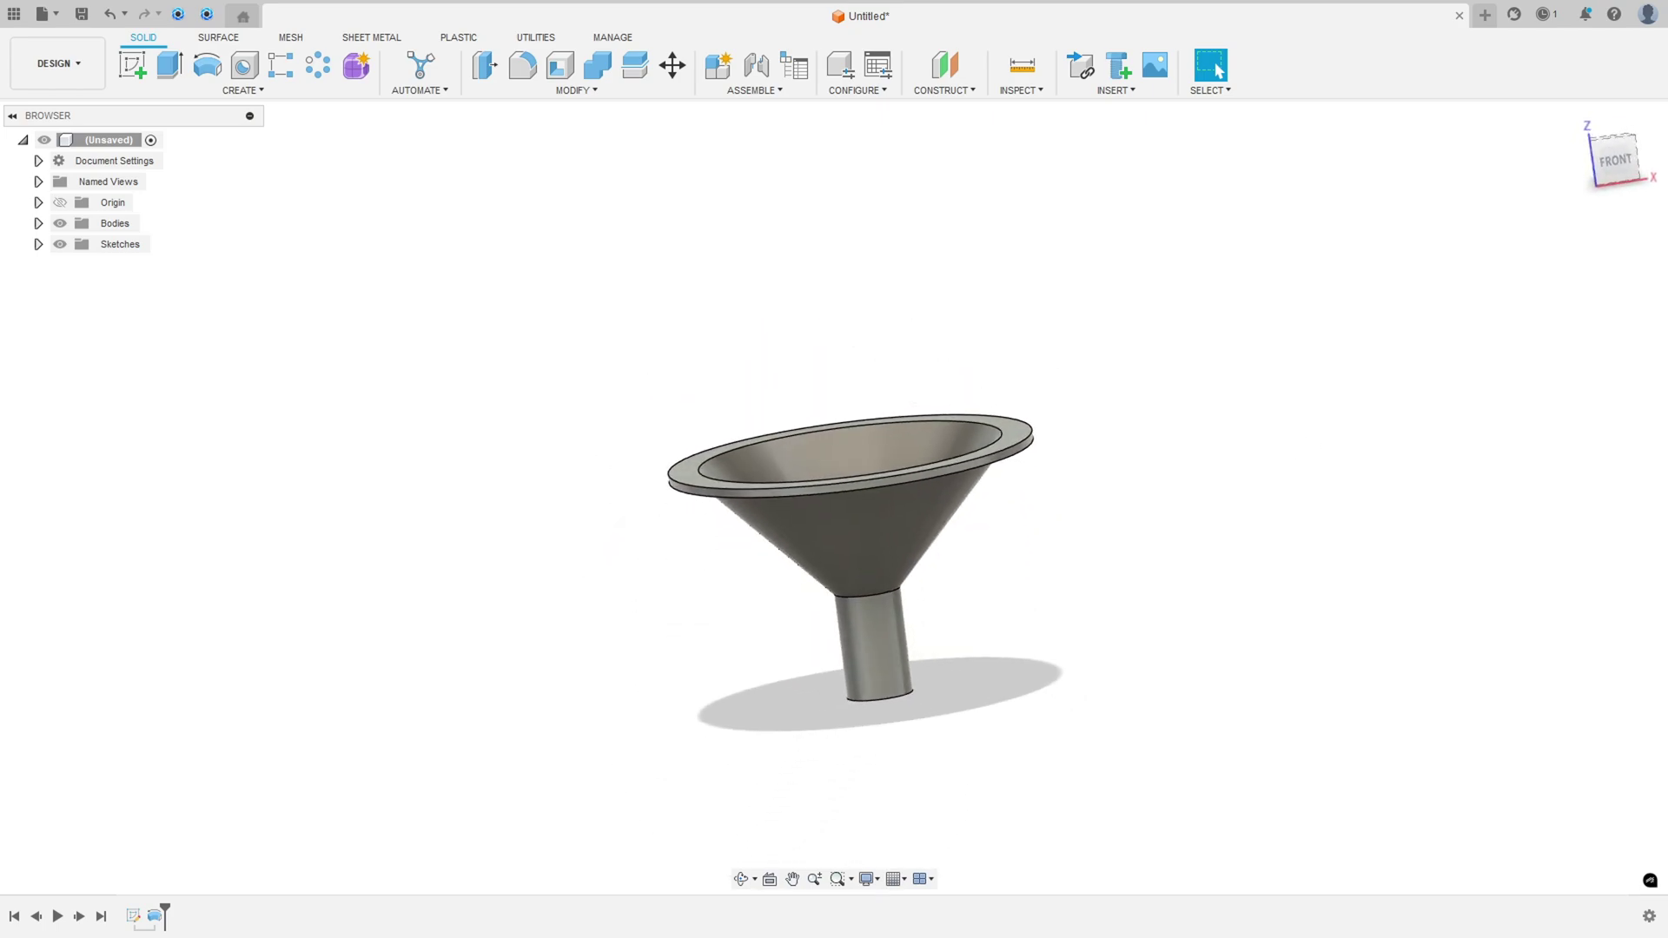
Step: Switch to the PDF drawing, outline the rib in the front and plan views, and annotate its thickness T+1 as 3
{"action": "key", "text": "alt+Tab"}
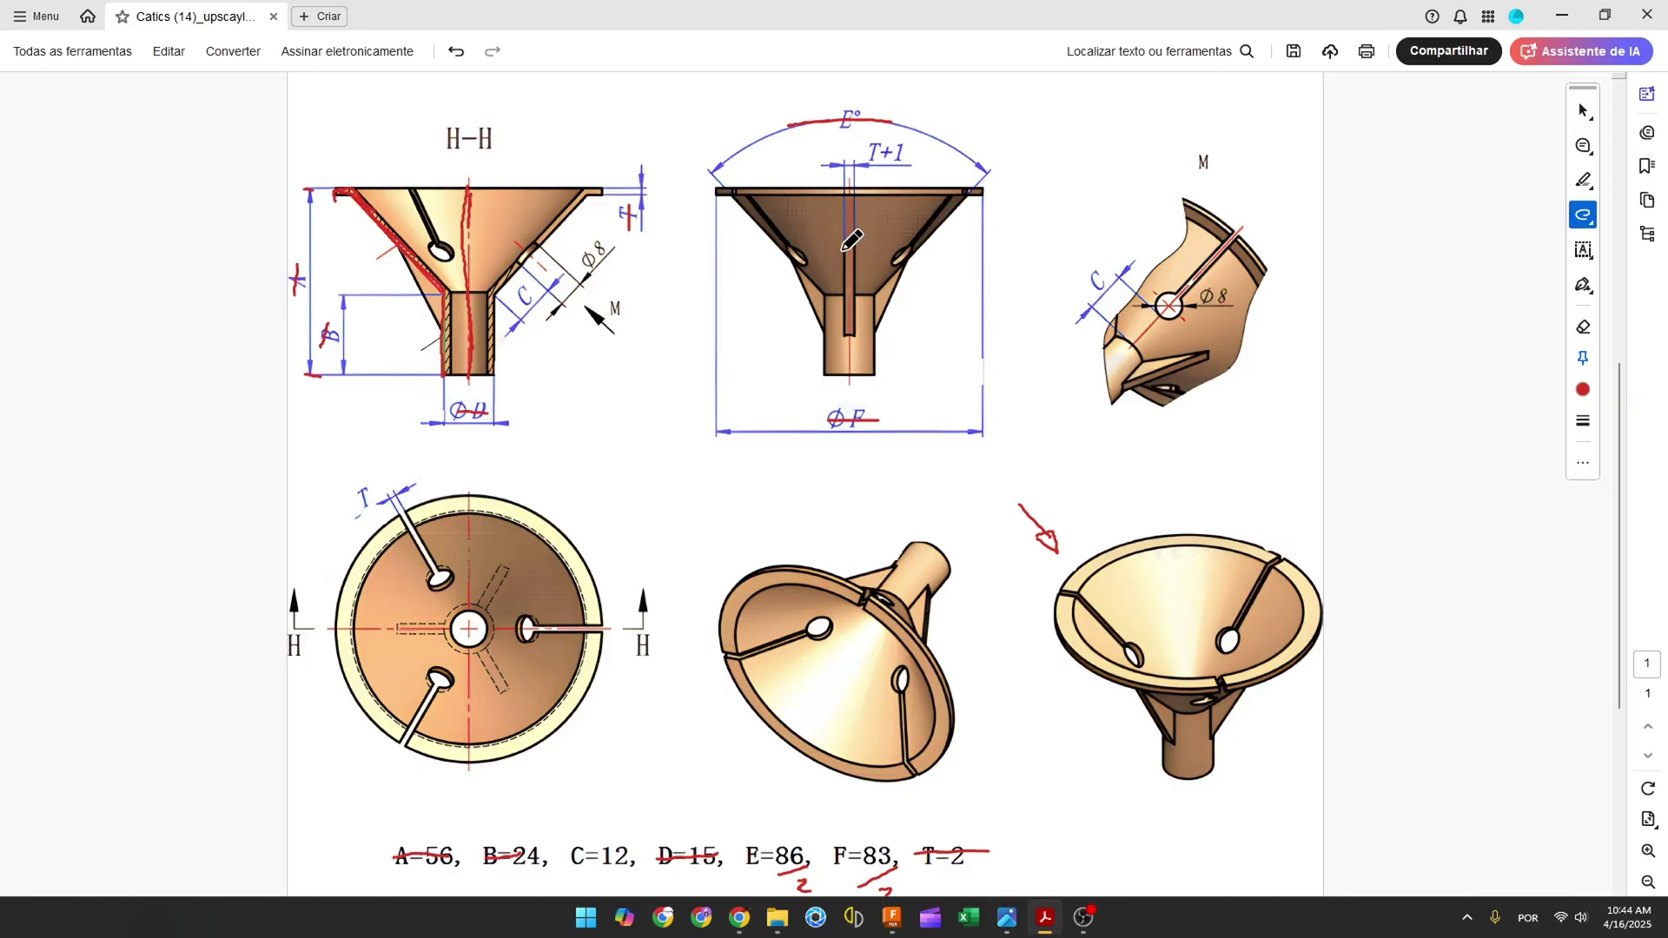
{"action": "left_click_drag", "start_coordinate": [845, 245], "coordinate": [850, 337]}
{"action": "mouse_move", "coordinate": [447, 624]}
{"action": "left_mouse_down"}
{"action": "mouse_move", "coordinate": [415, 624]}
{"action": "mouse_move", "coordinate": [446, 624]}
{"action": "left_mouse_up"}
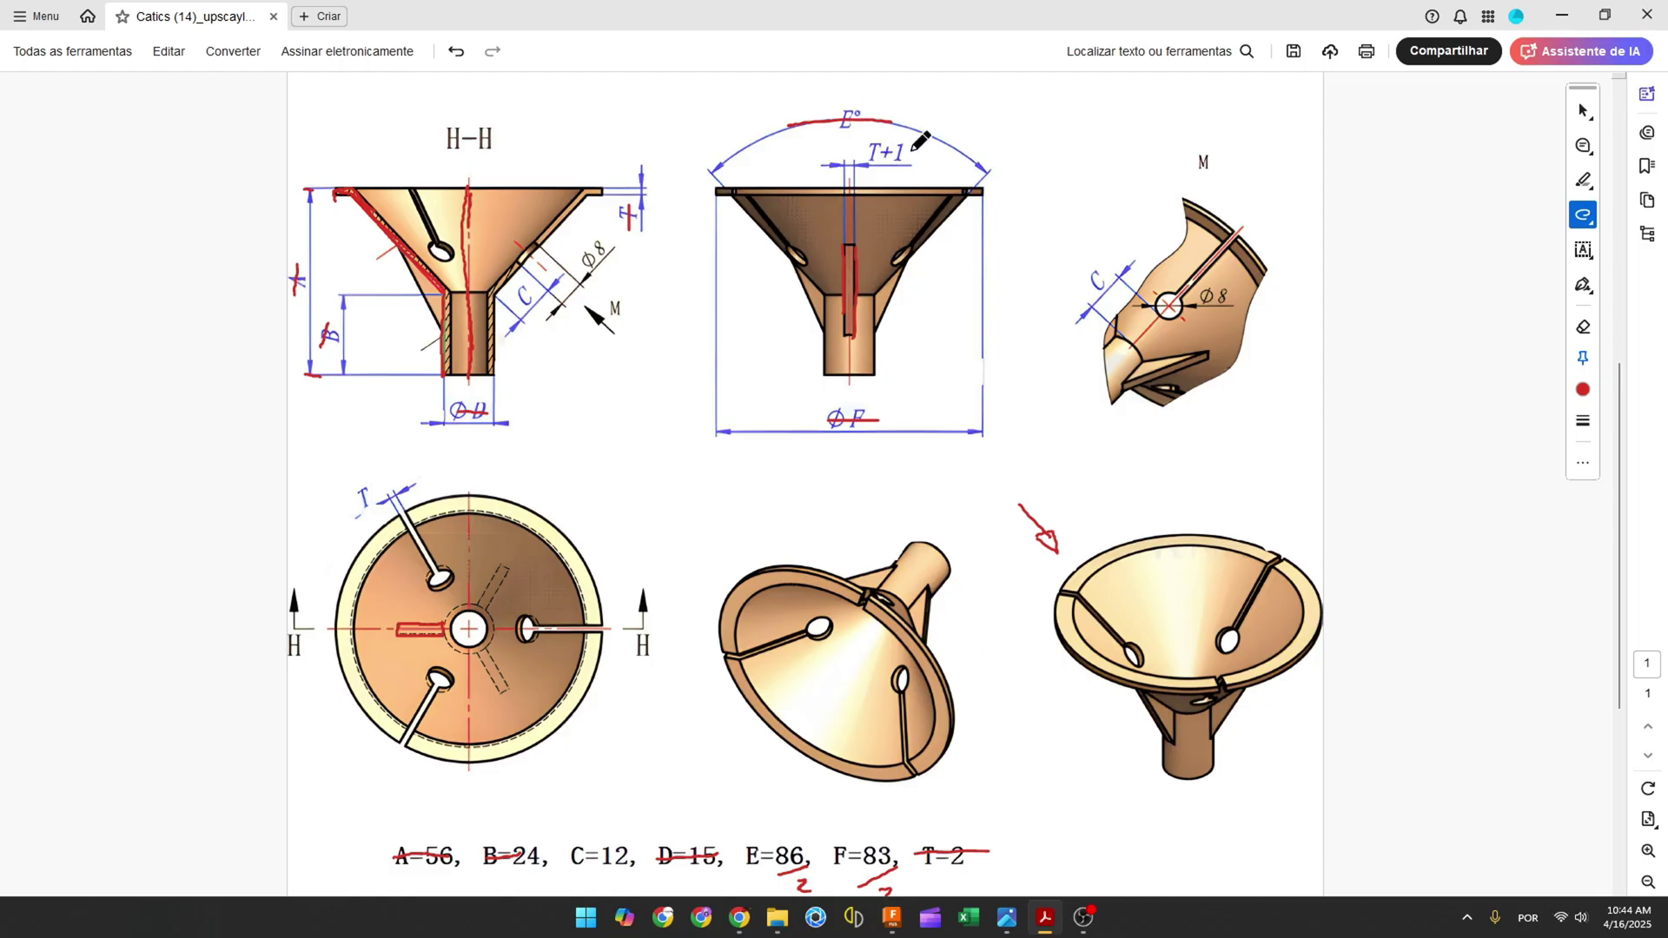
{"action": "mouse_move", "coordinate": [915, 156]}
{"action": "left_mouse_down"}
{"action": "mouse_move", "coordinate": [912, 170]}
{"action": "mouse_move", "coordinate": [906, 152]}
{"action": "left_mouse_up"}
Step: Switch back to Fusion and start a sketch on the vertical YZ plane through the funnel's axis
{"action": "left_click", "coordinate": [892, 917]}
{"action": "left_click", "coordinate": [132, 64]}
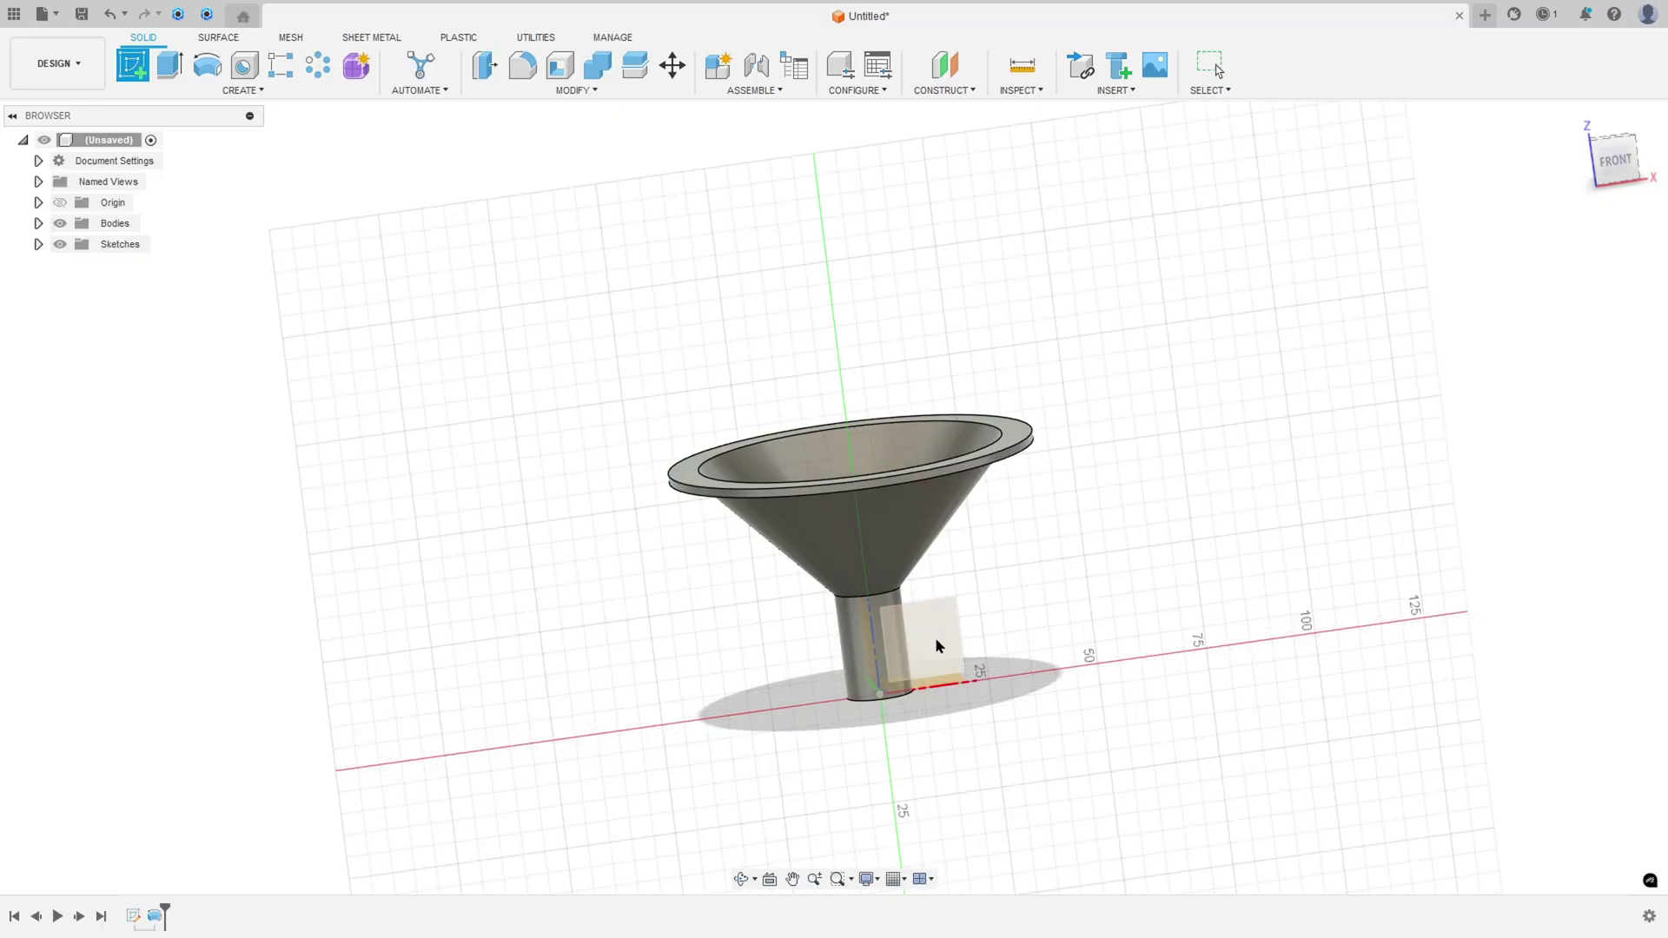
{"action": "middle_click_drag", "start_coordinate": [955, 626], "coordinate": [913, 669], "text": "shift"}
{"action": "left_click", "coordinate": [913, 666]}
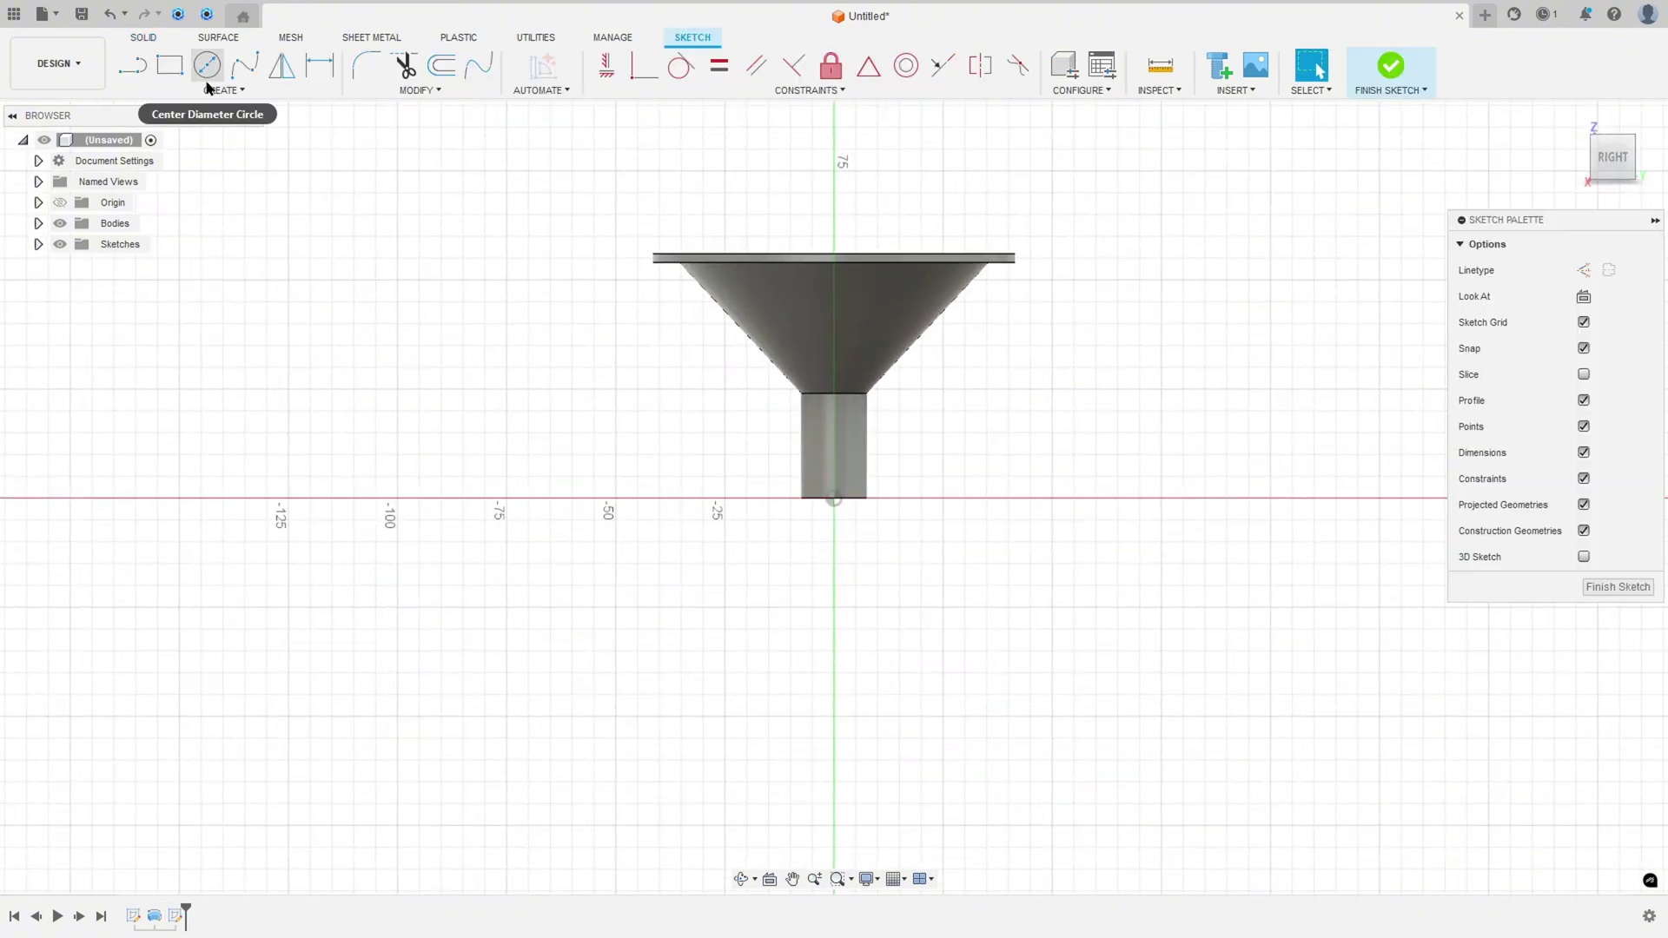
Step: Project the whole funnel body's outline into the sketch with the body selection filter and the projection link on
{"action": "left_click", "coordinate": [211, 89]}
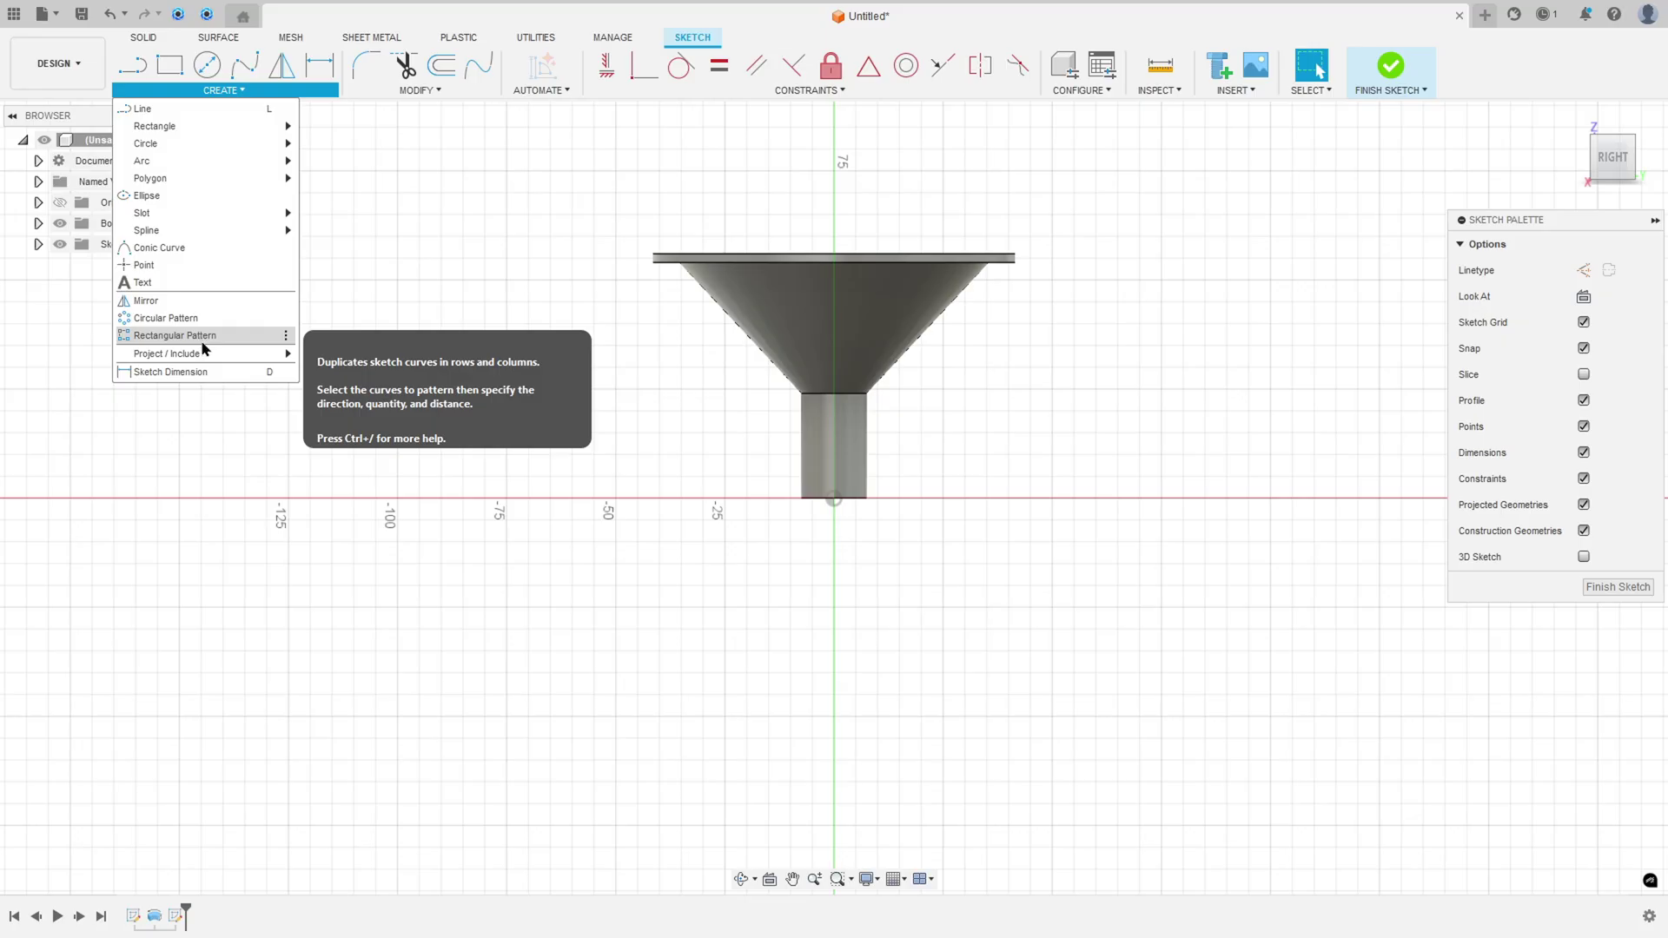
{"action": "mouse_move", "coordinate": [205, 352]}
{"action": "left_click", "coordinate": [323, 351]}
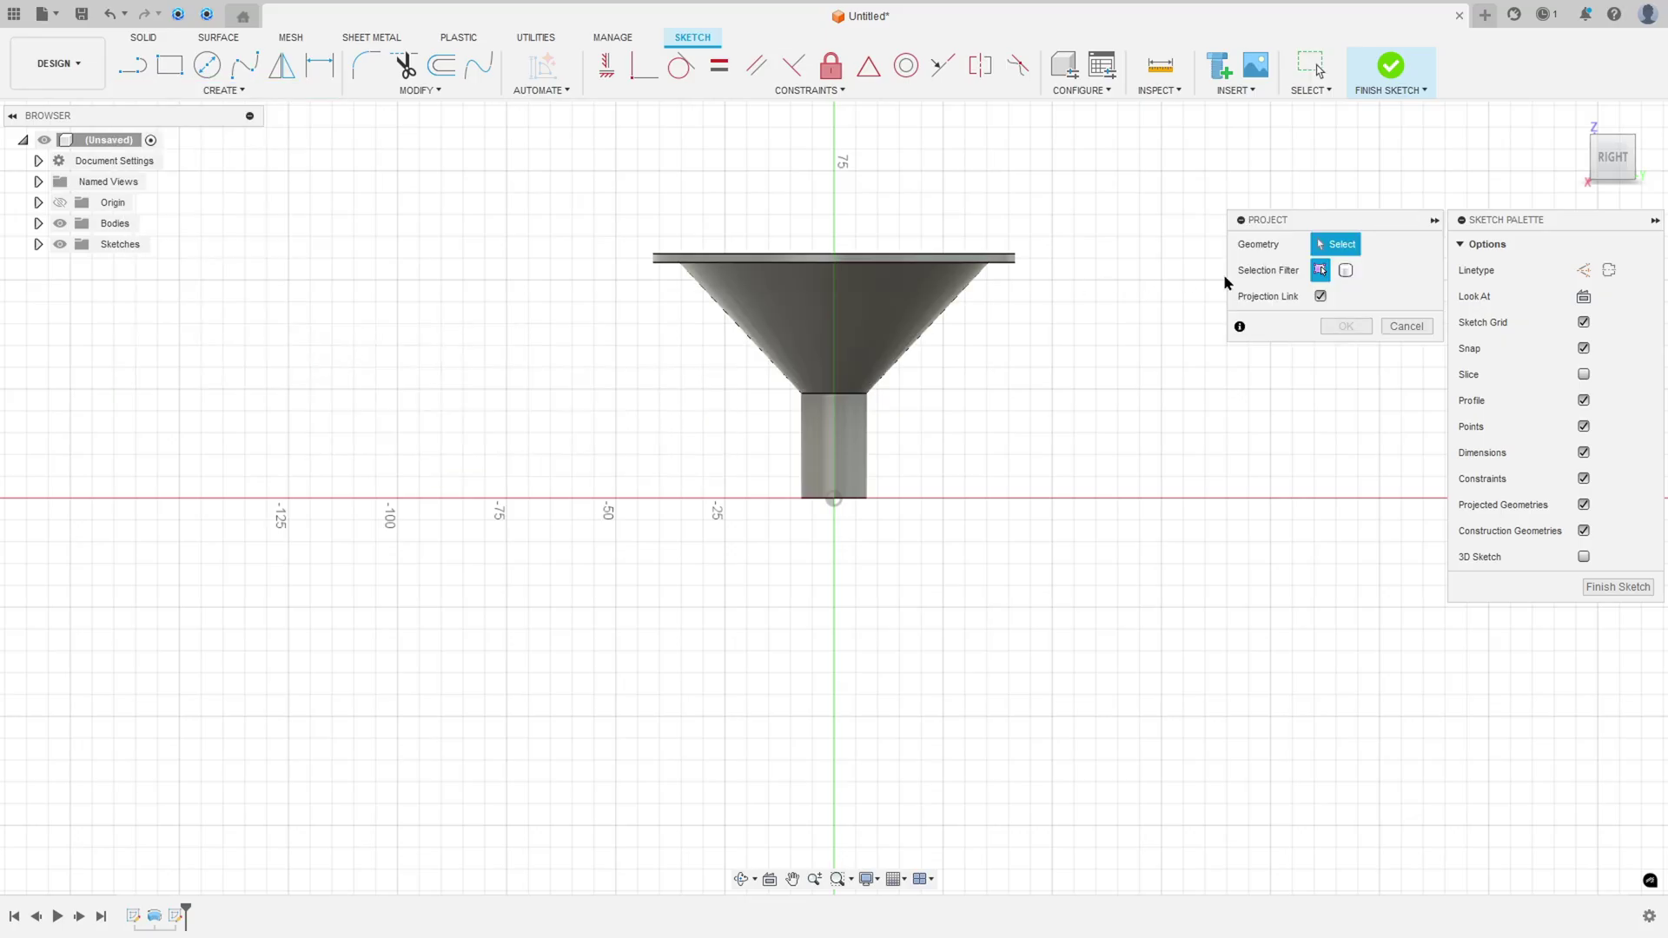
{"action": "left_click", "coordinate": [1346, 270]}
{"action": "left_click", "coordinate": [845, 326]}
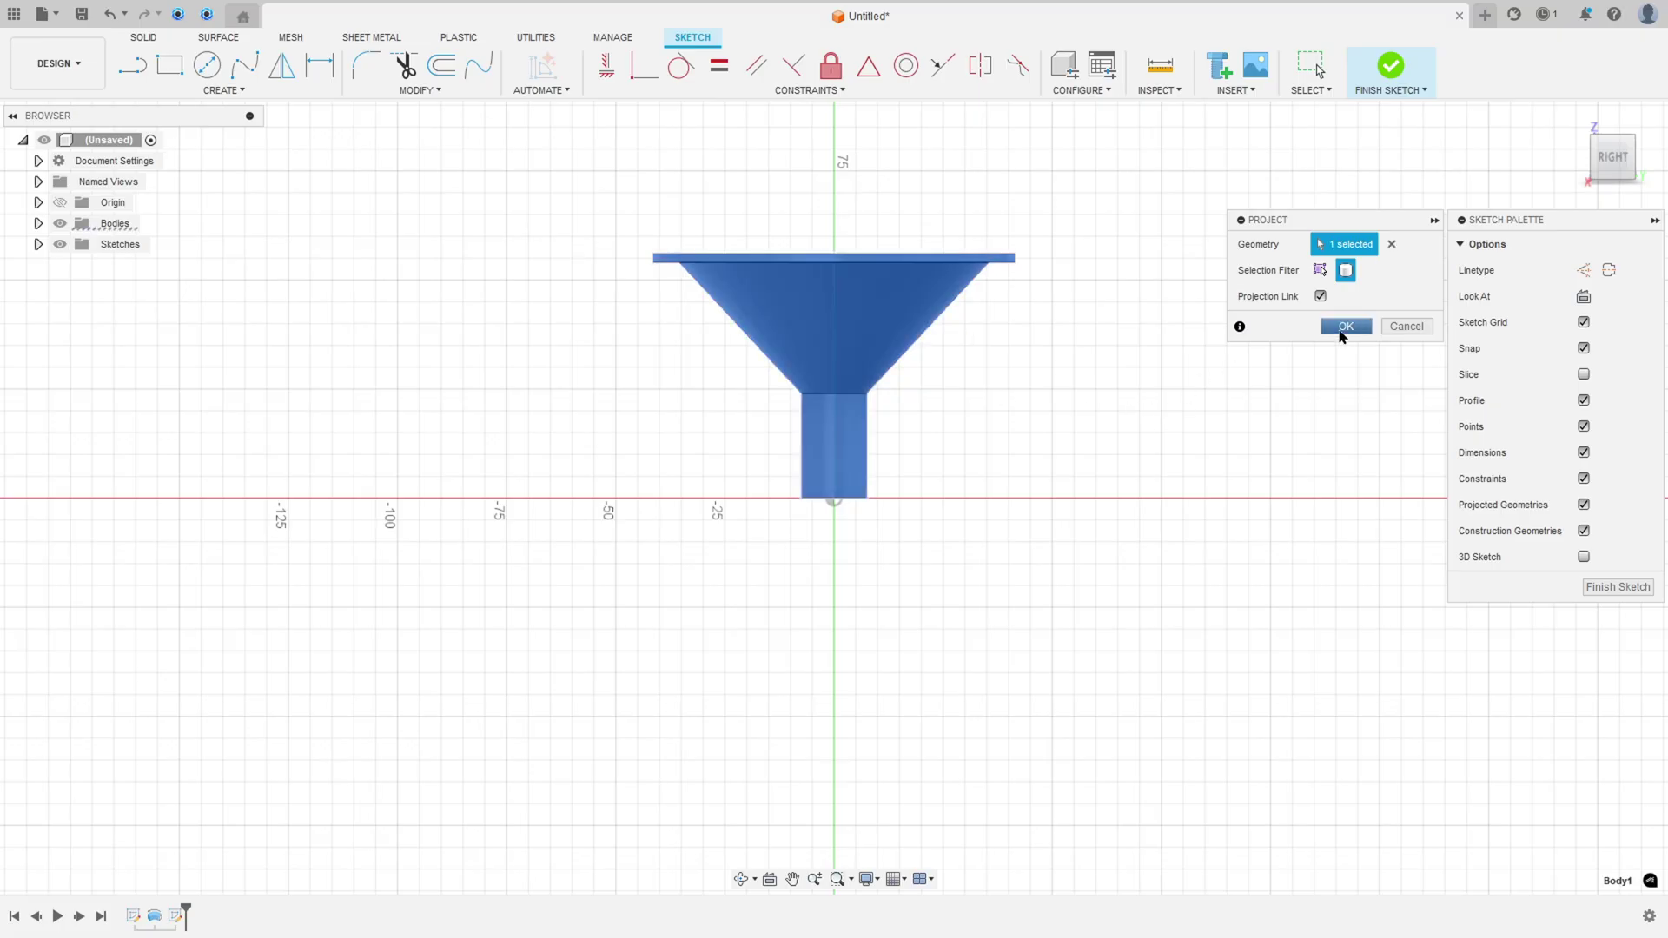
{"action": "left_click", "coordinate": [1346, 327]}
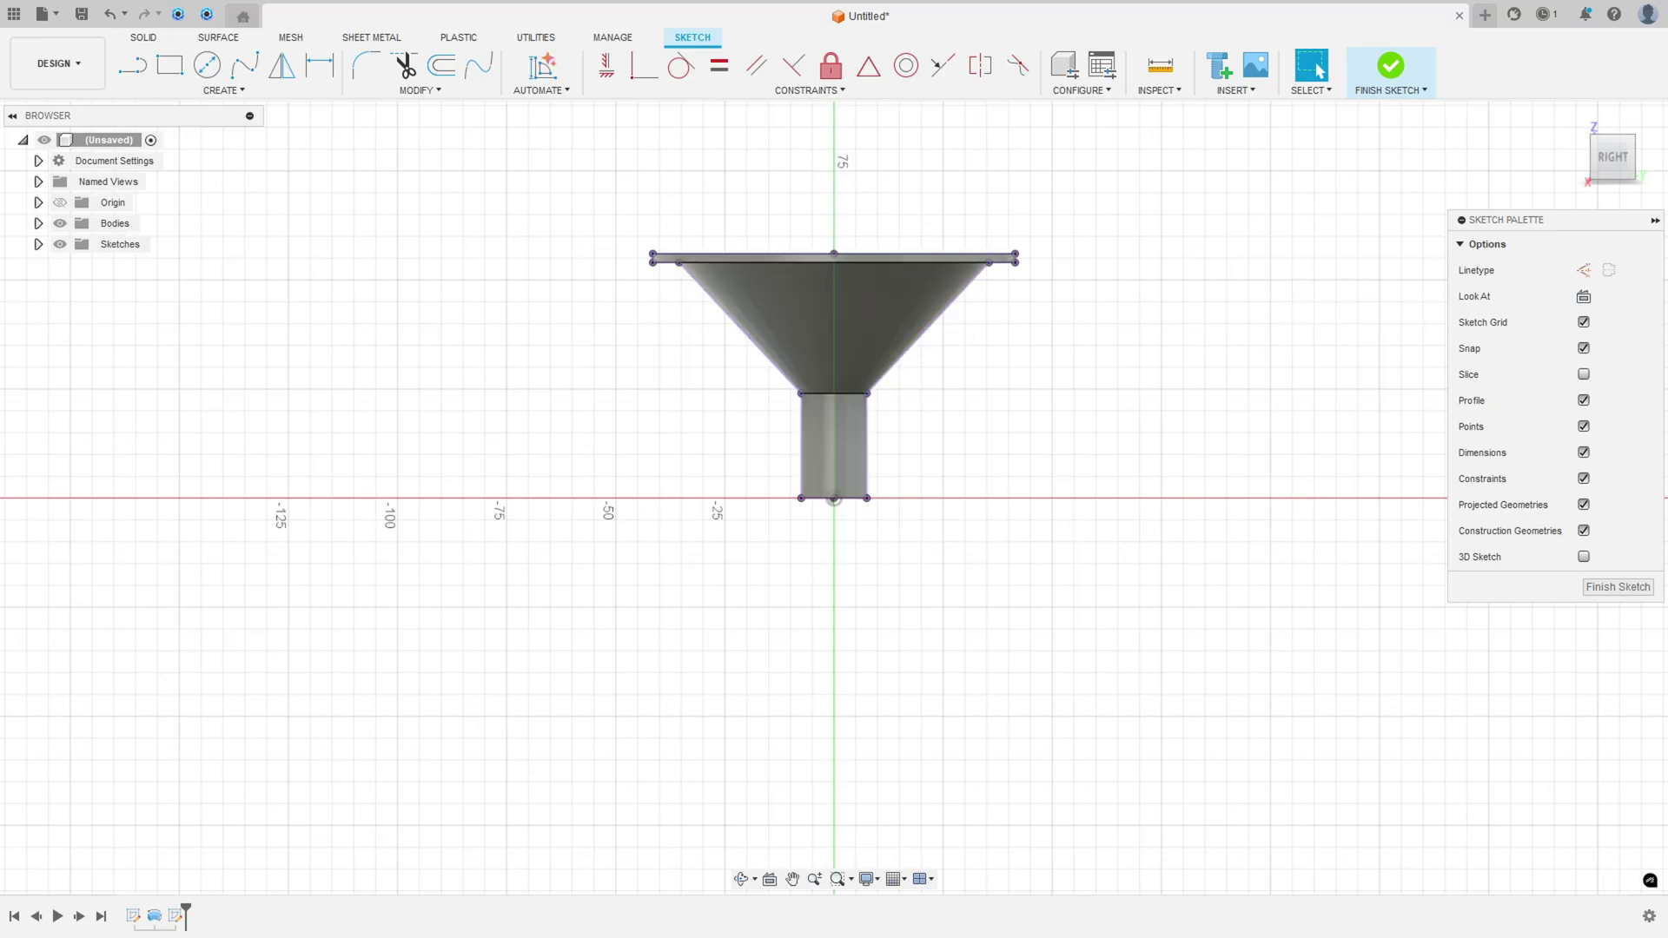
Step: Trace the rib's outline in section H-H of the PDF drawing, then return to the Fusion sketch and hide the bodies
{"action": "key", "text": "alt+Tab"}
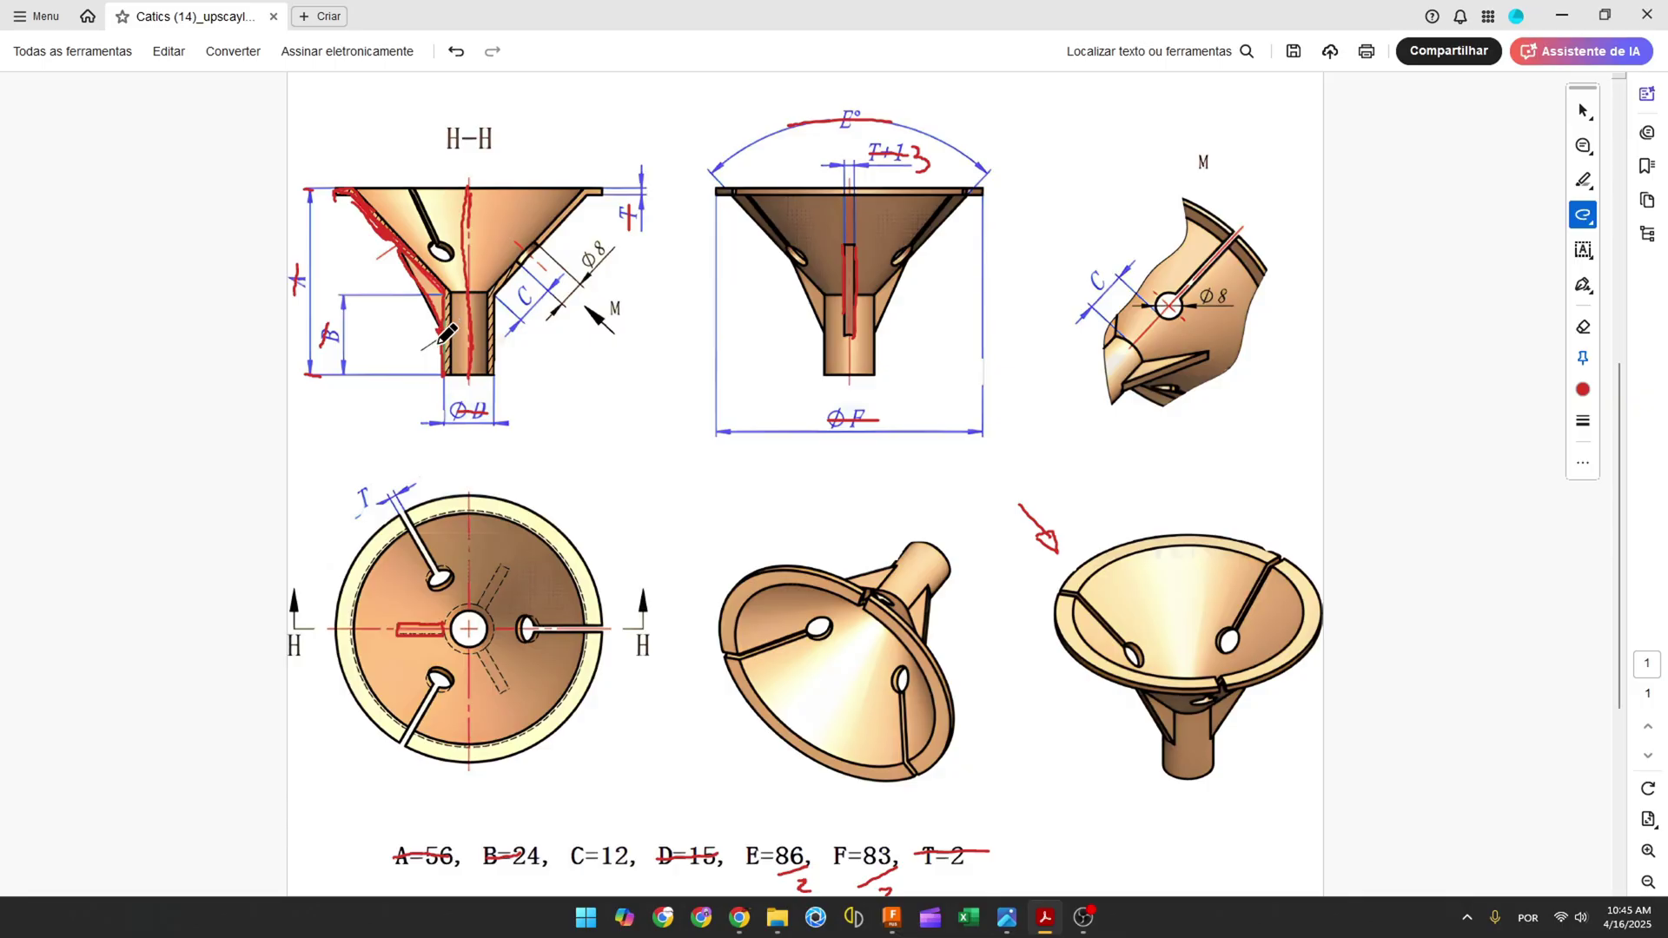
{"action": "left_click", "coordinate": [893, 918]}
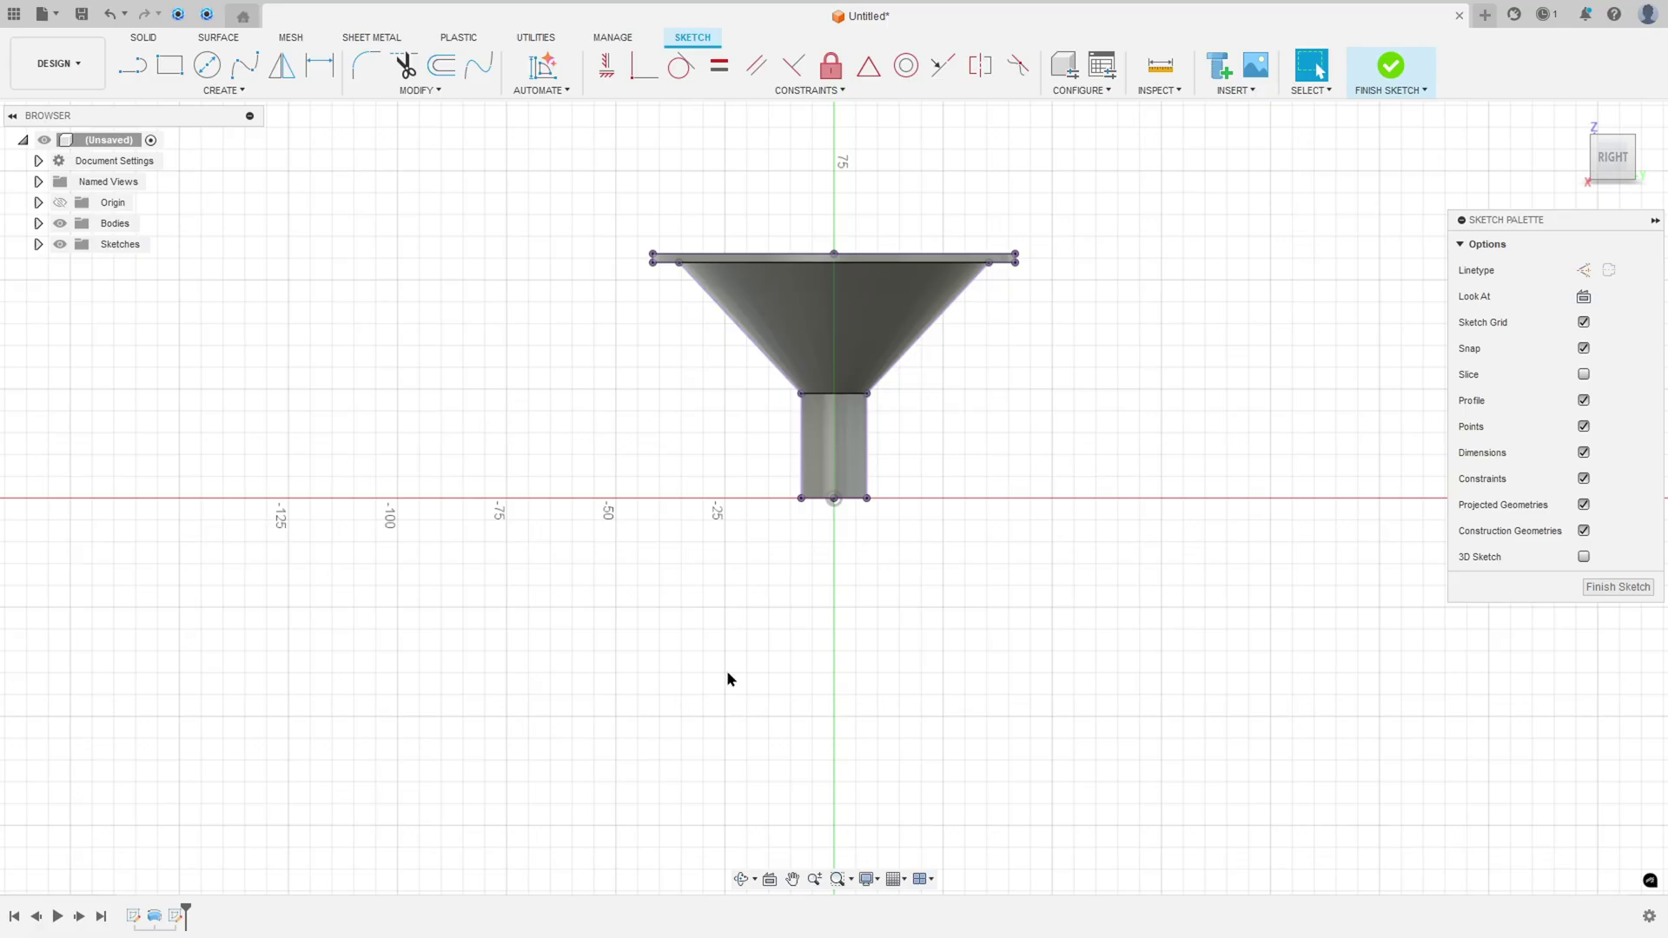
{"action": "left_click", "coordinate": [132, 64]}
{"action": "scroll", "coordinate": [707, 365], "scroll_direction": "up", "scroll_amount": 5}
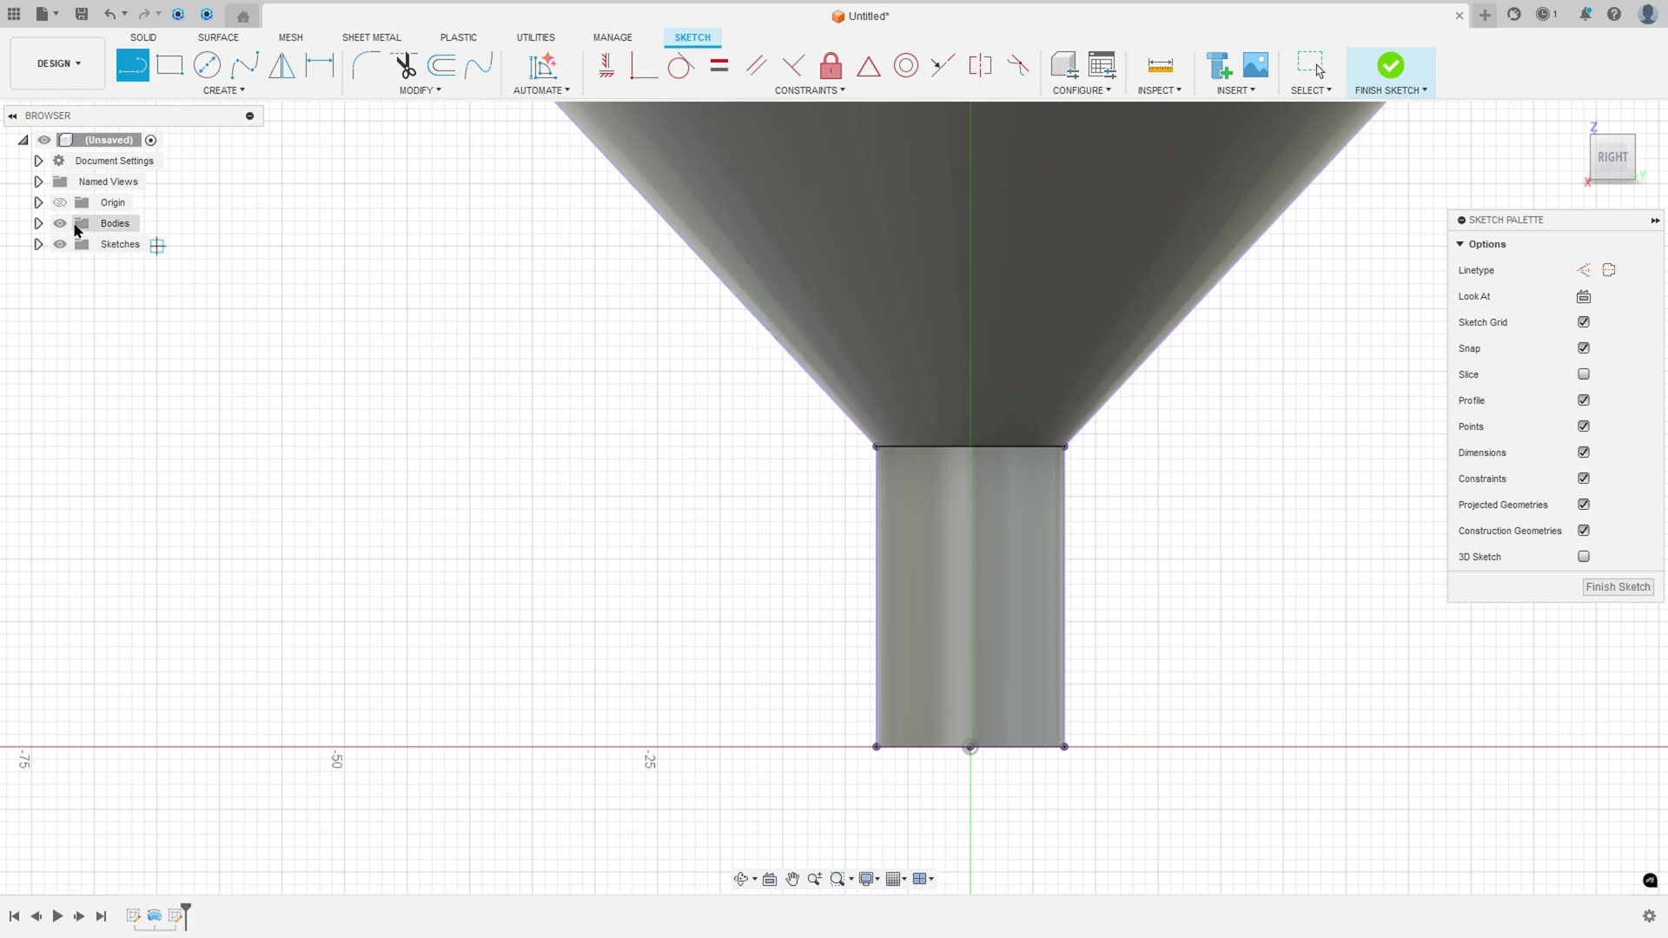
{"action": "left_click", "coordinate": [60, 223]}
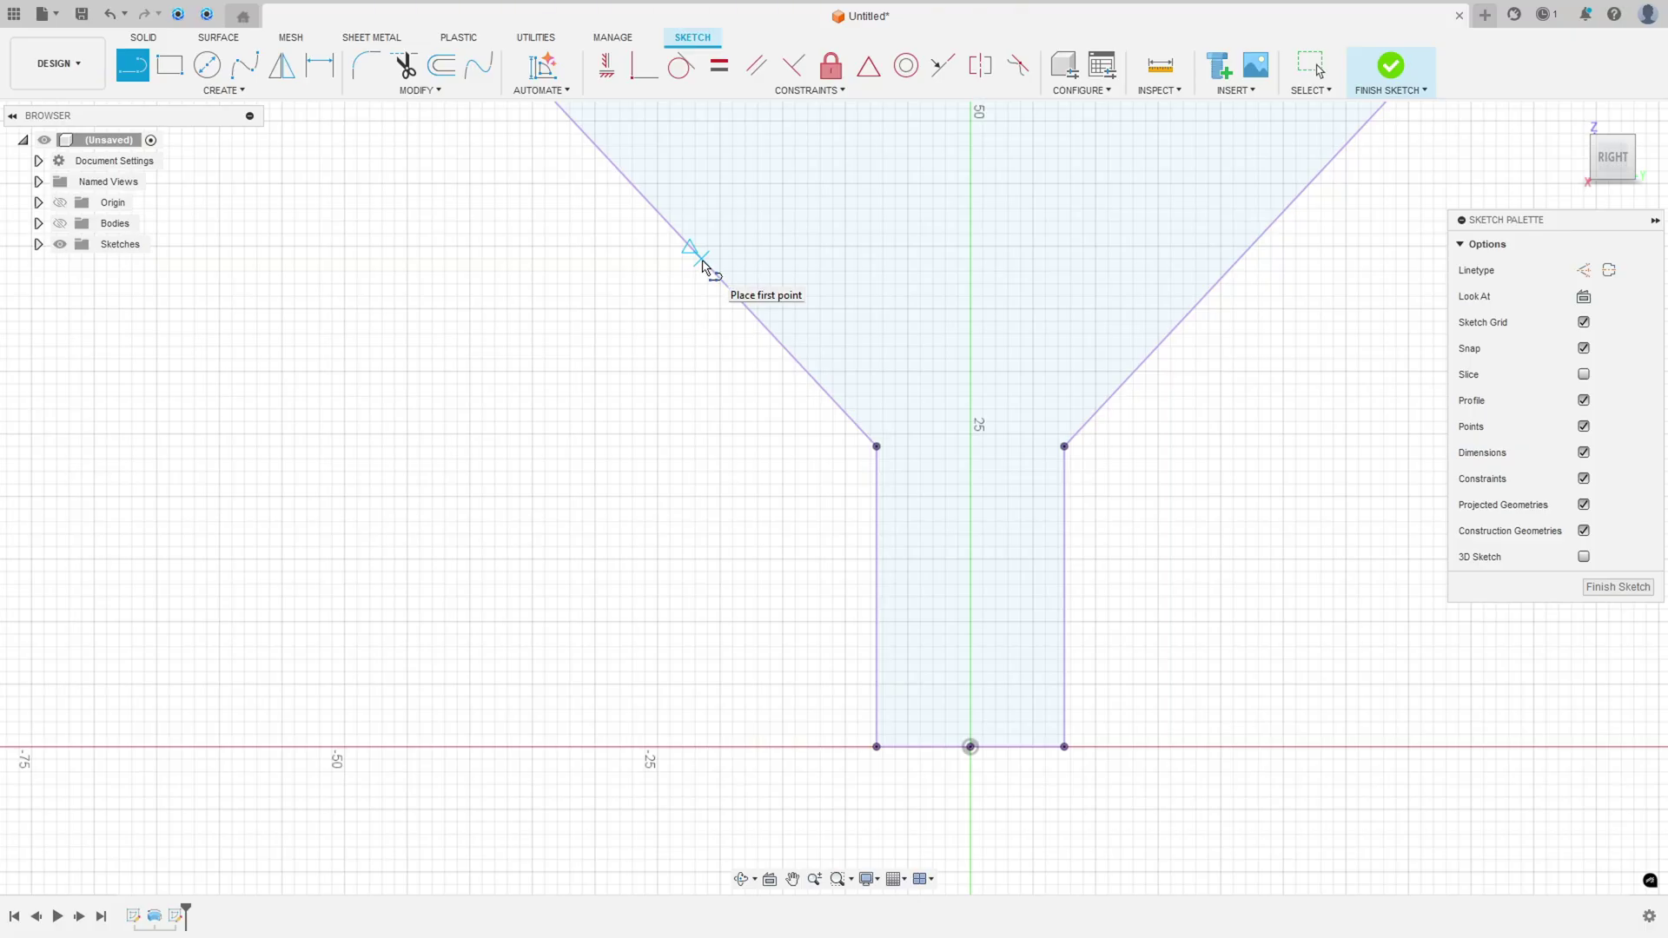
Step: Draw a slanted rib line from the left cone edge to the left tube edge and constrain its endpoints to those edges' midpoints
{"action": "left_click", "coordinate": [724, 282]}
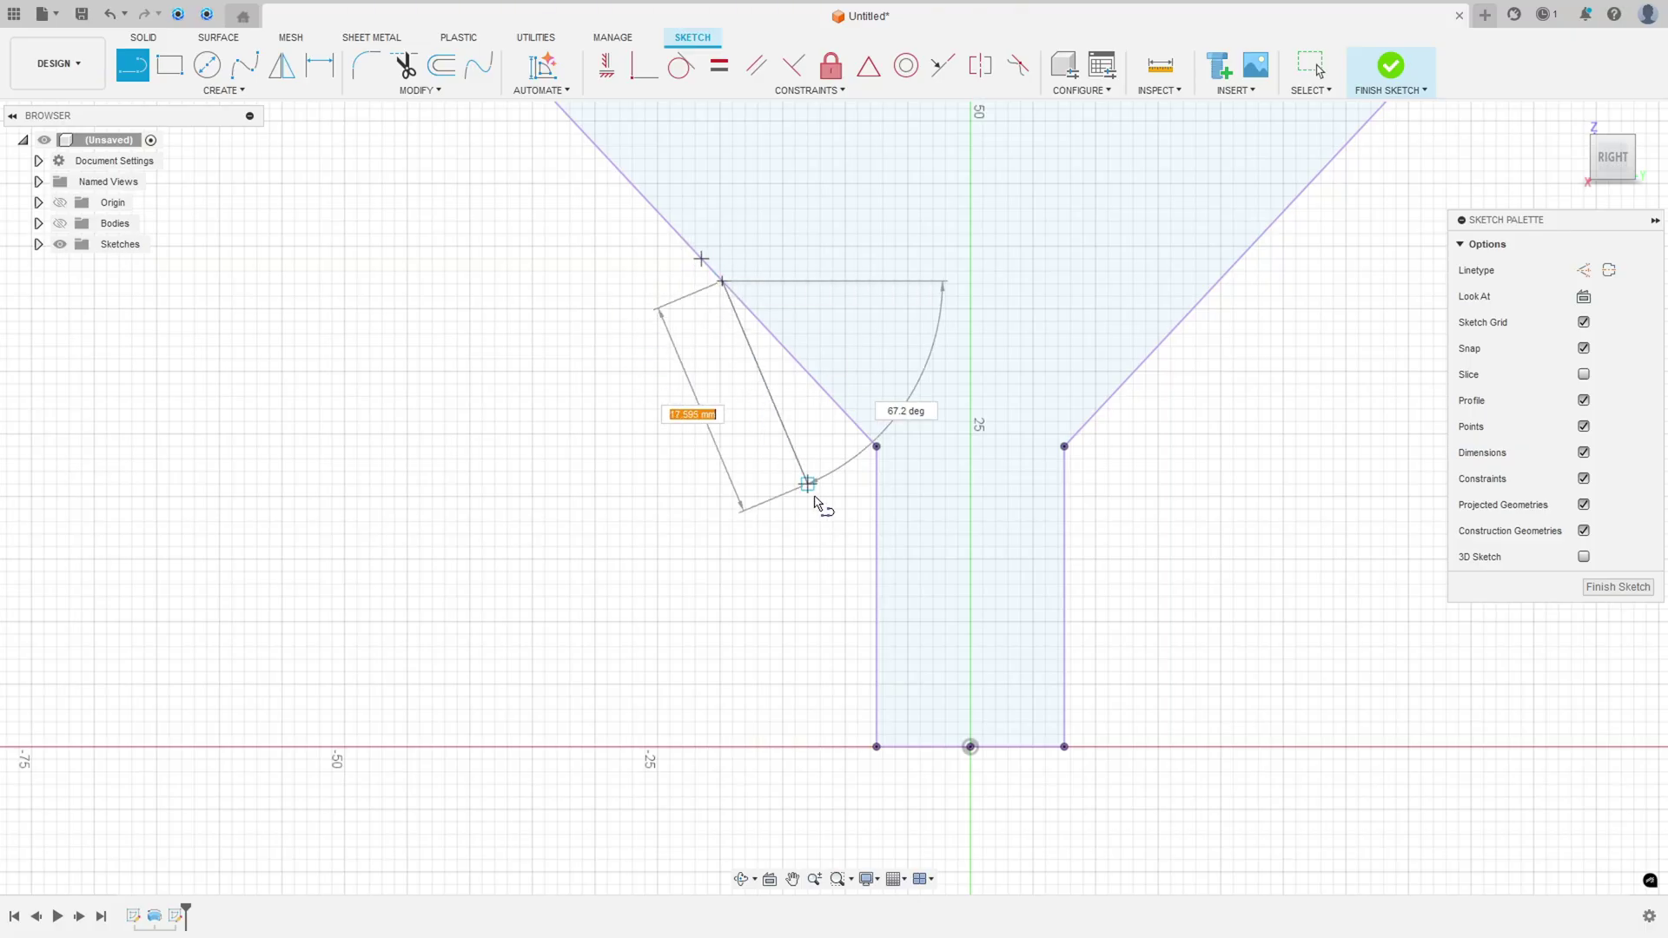
{"action": "double_click", "coordinate": [876, 550]}
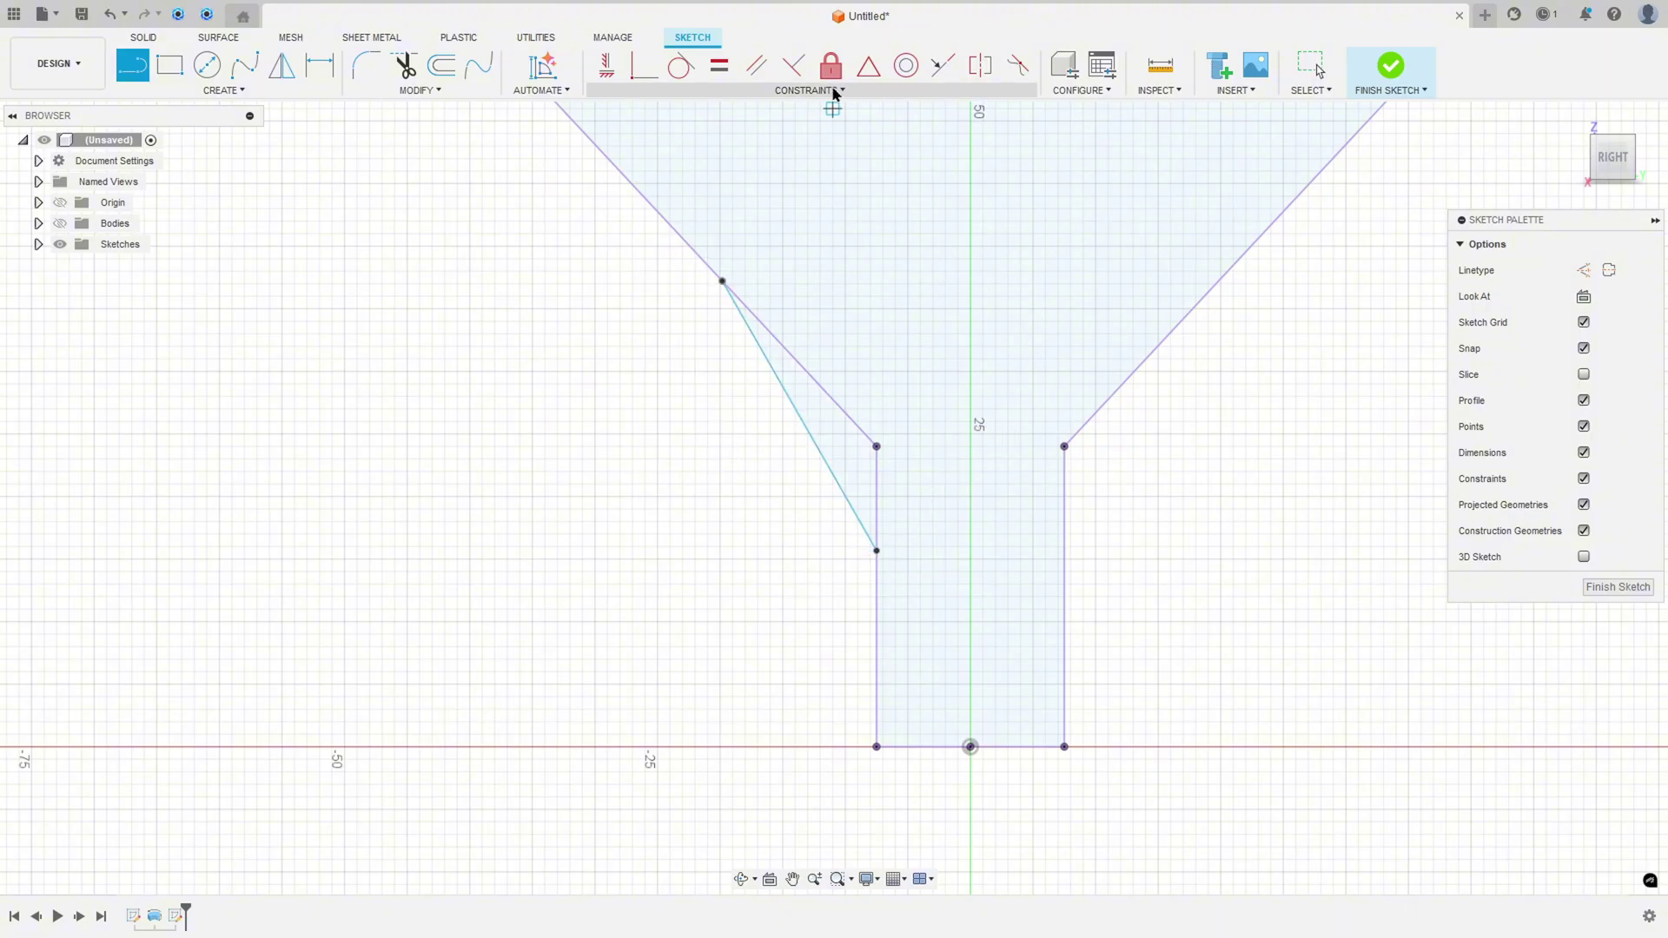
{"action": "left_click", "coordinate": [869, 70]}
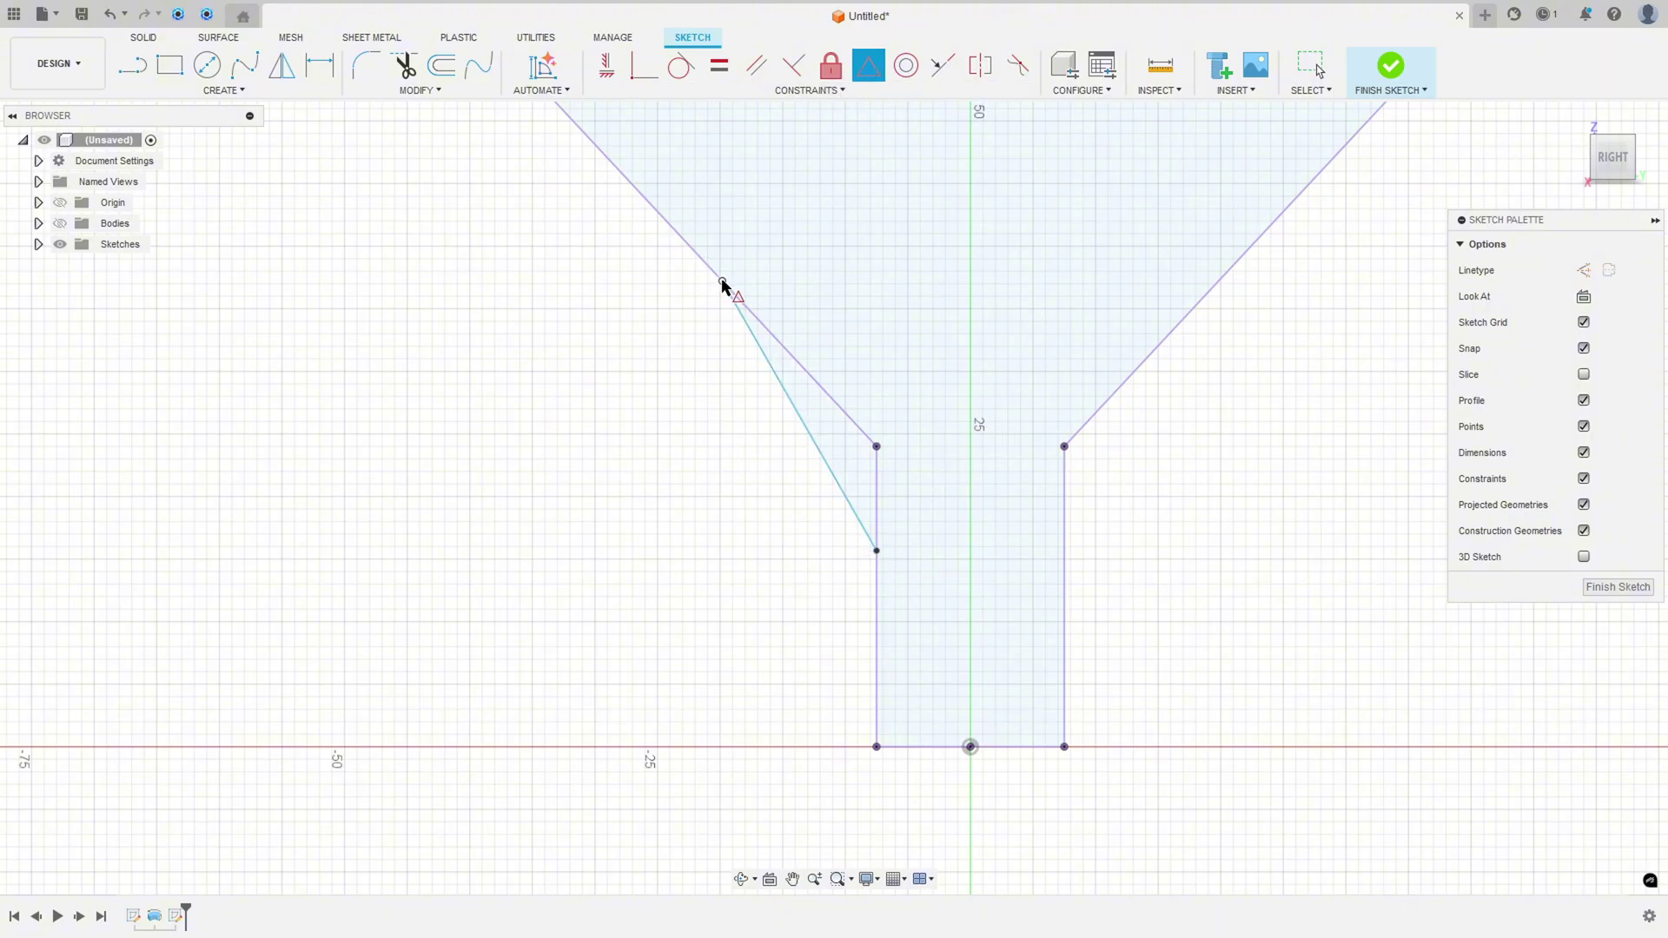
{"action": "left_click", "coordinate": [722, 282]}
{"action": "left_click", "coordinate": [678, 242]}
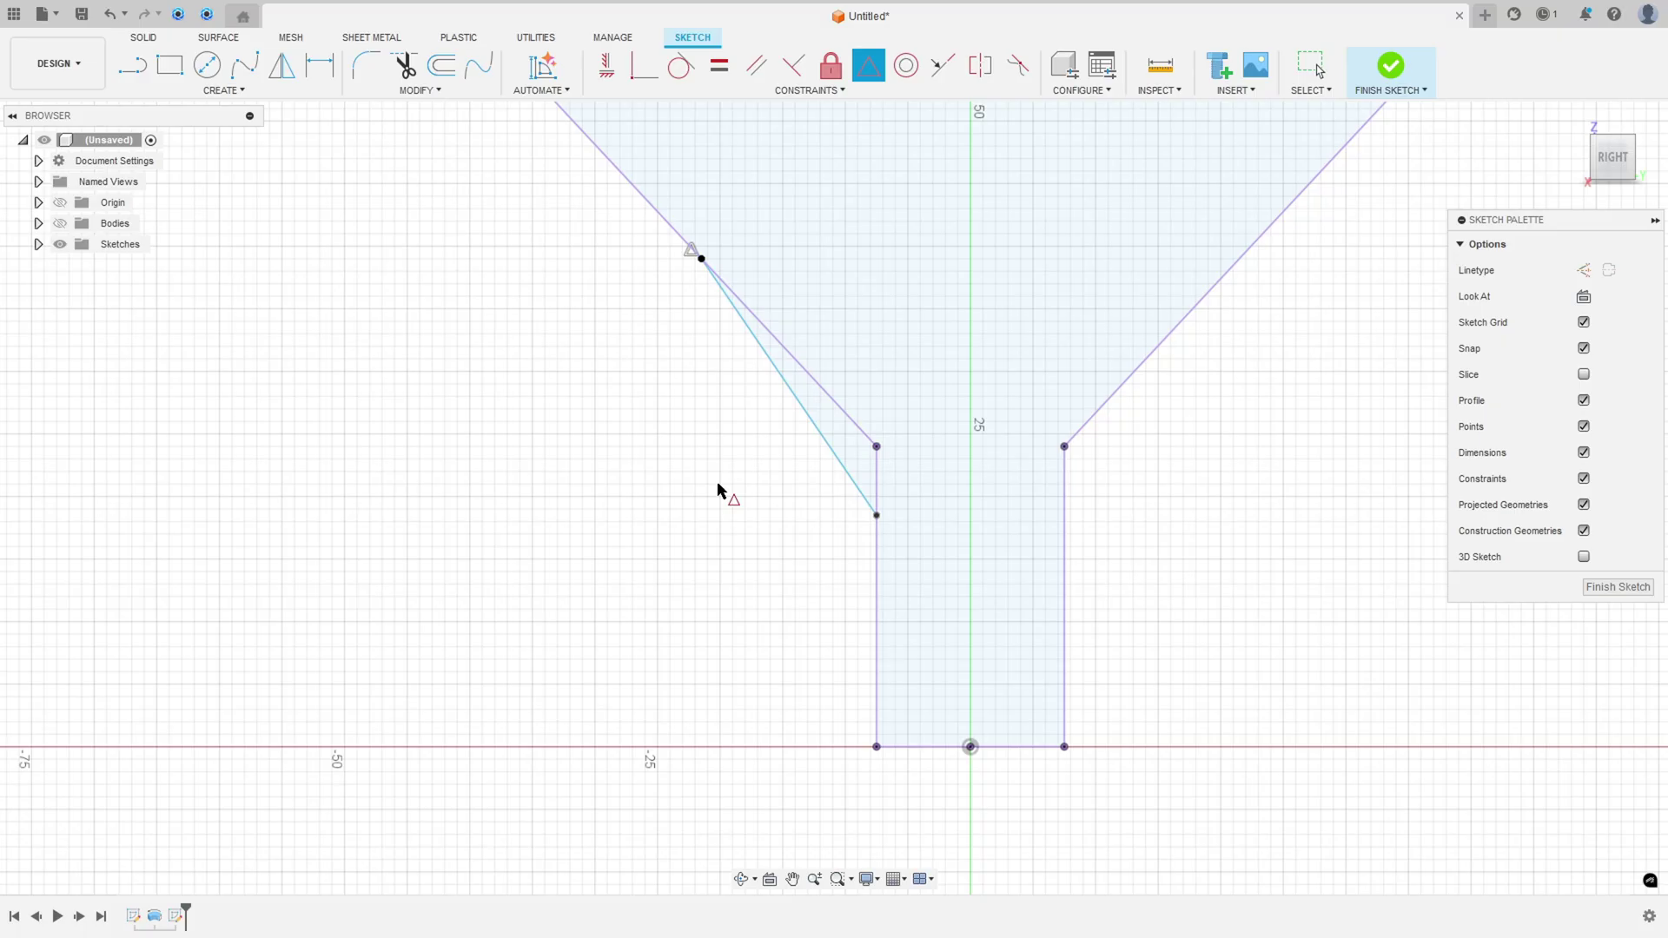
{"action": "left_click", "coordinate": [876, 516]}
{"action": "left_click", "coordinate": [878, 596]}
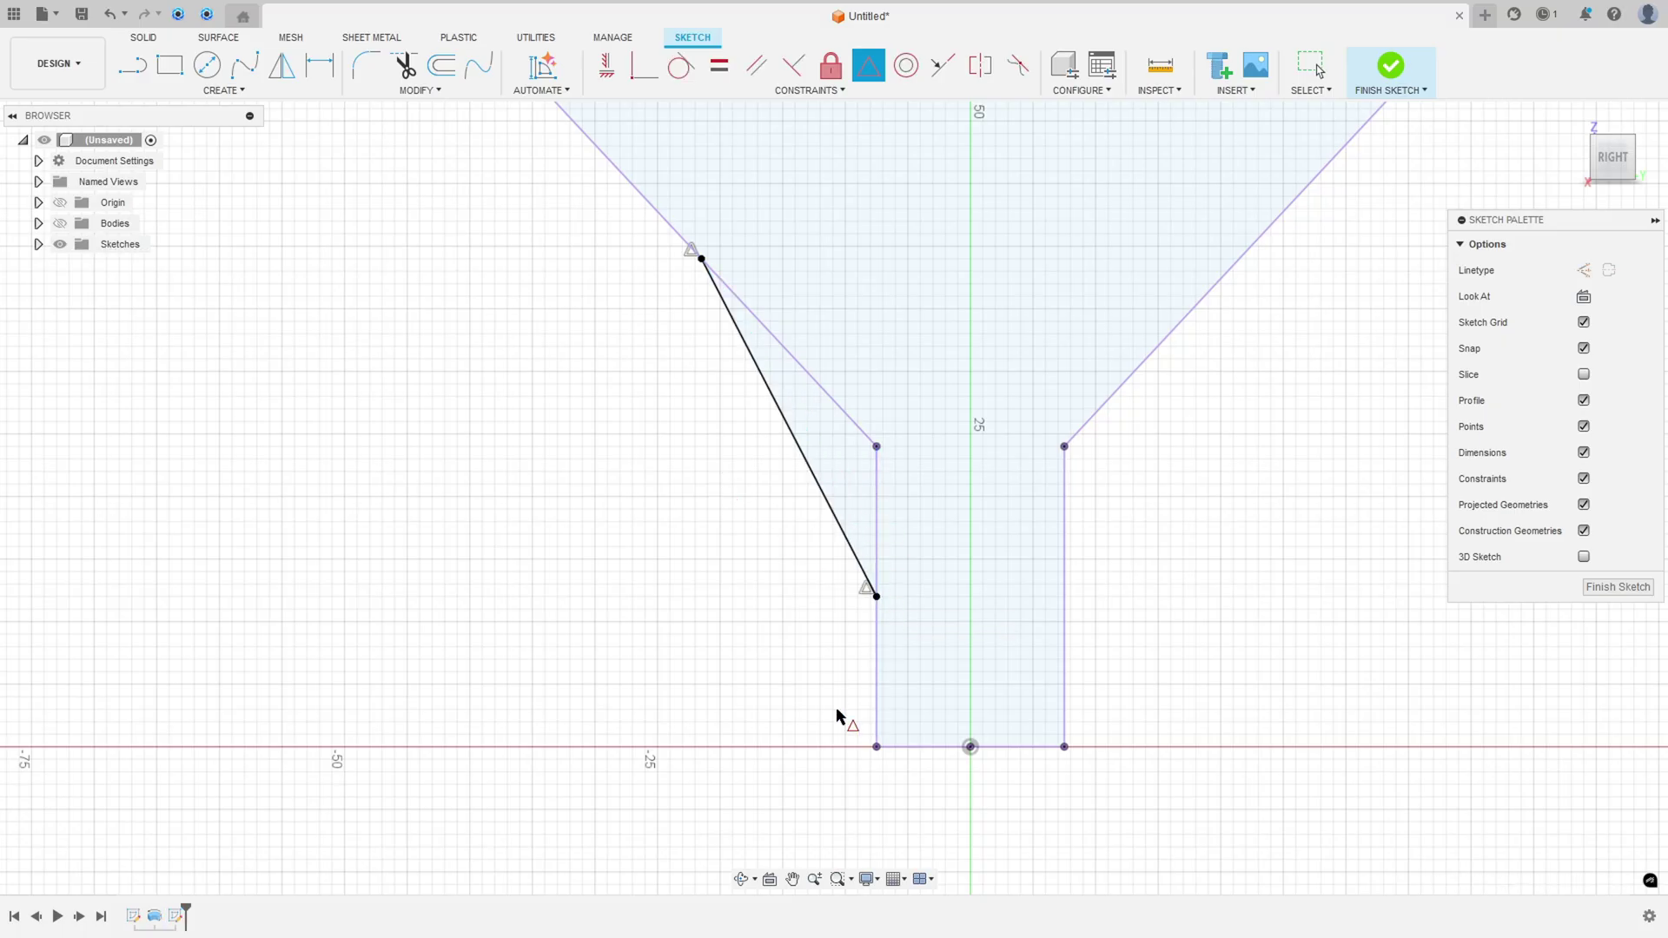
Step: Finish the slanted rib-line sketch and show the funnel's bodies again
{"action": "left_click", "coordinate": [1391, 67]}
{"action": "left_click", "coordinate": [61, 223]}
{"action": "scroll", "coordinate": [428, 435], "scroll_direction": "down", "scroll_amount": 5}
{"action": "middle_click_drag", "start_coordinate": [556, 493], "coordinate": [682, 595]}
Step: Create a 3 mm thick rib from the slanted sketch line, extending to the next faces of the cone and tube
{"action": "left_click", "coordinate": [235, 90]}
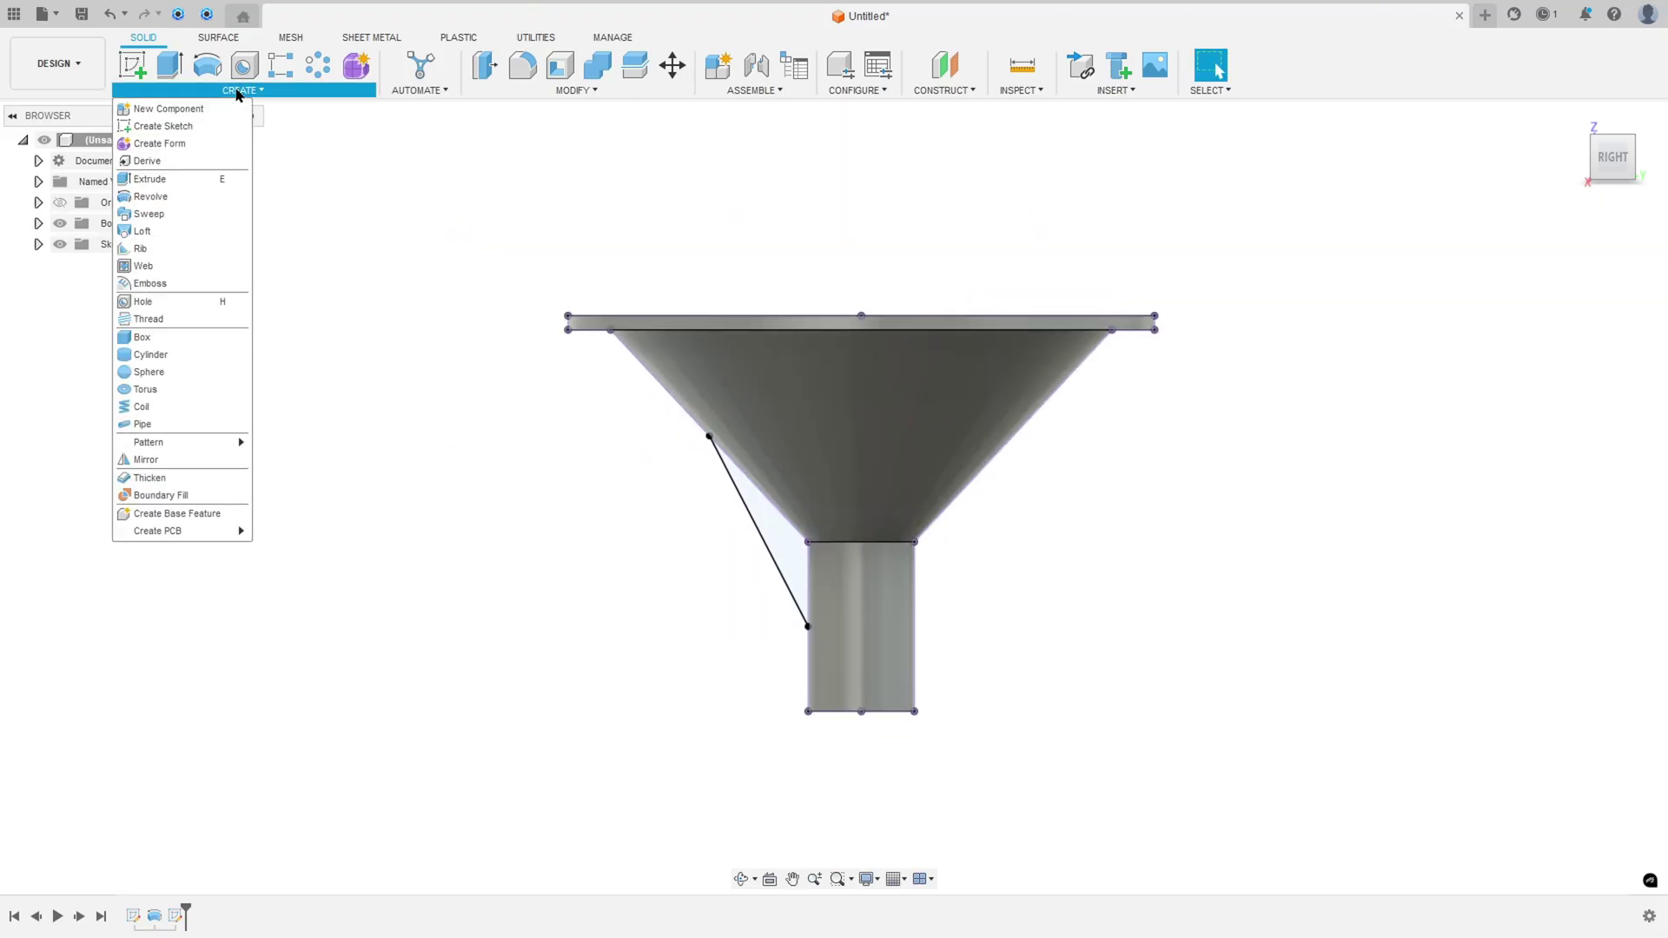
{"action": "left_click", "coordinate": [187, 249]}
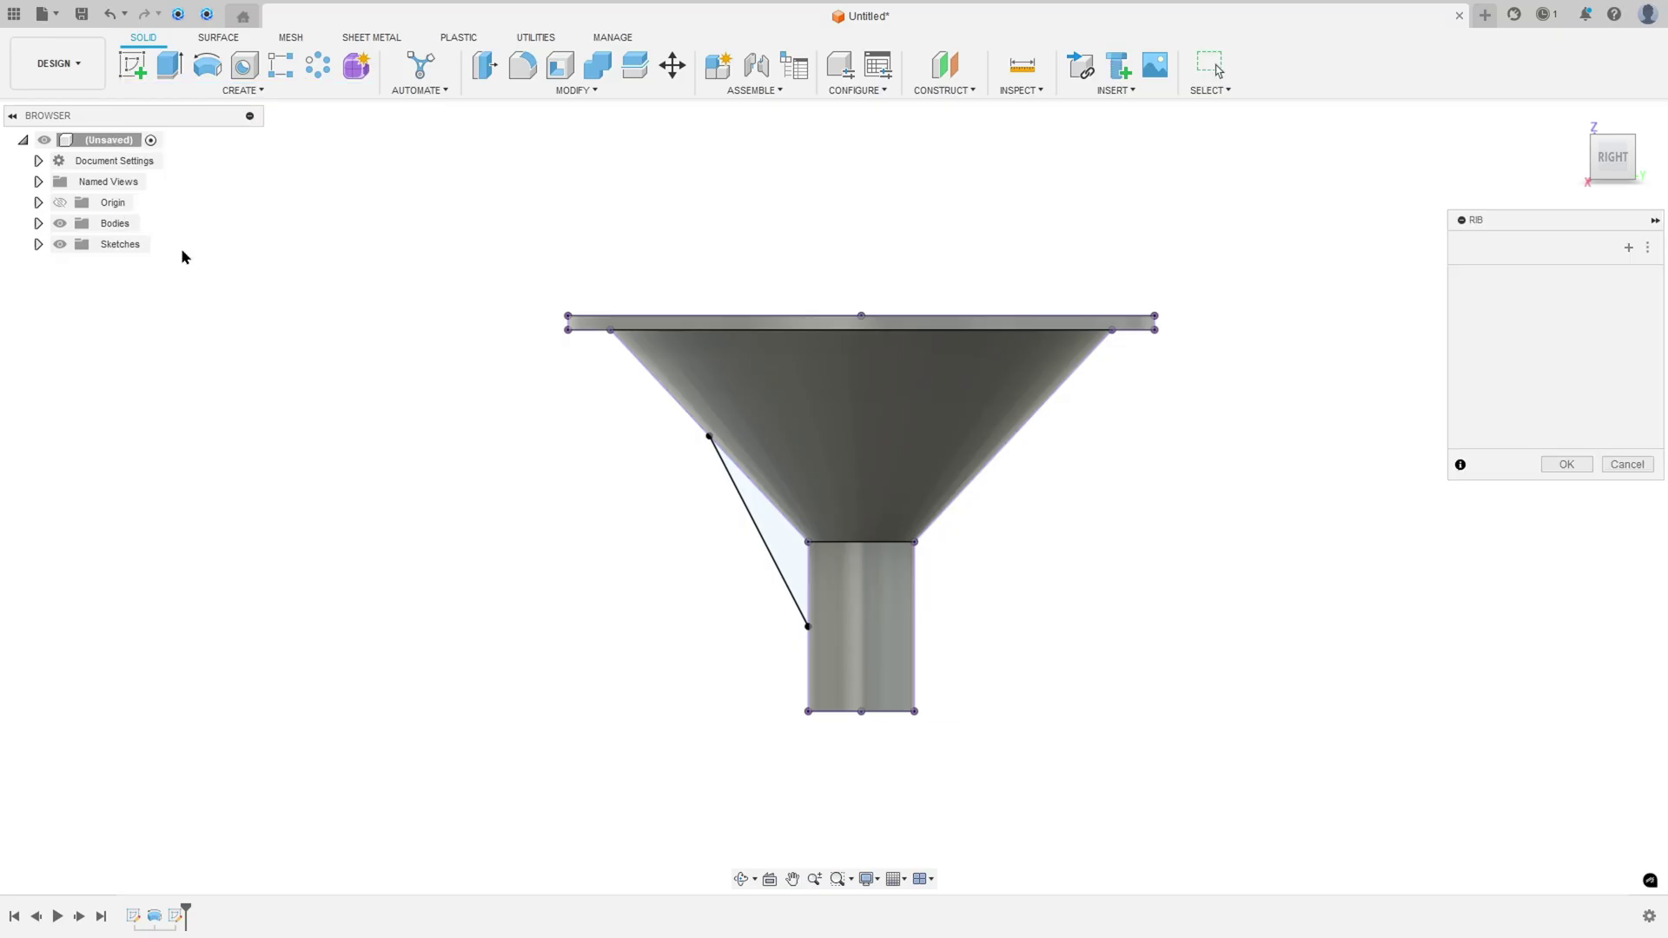
{"action": "mouse_move", "coordinate": [757, 537]}
{"action": "middle_mouse_down", "text": "shift"}
{"action": "mouse_move", "coordinate": [732, 534]}
{"action": "mouse_move", "coordinate": [750, 543]}
{"action": "middle_mouse_up", "text": "shift"}
{"action": "left_click", "coordinate": [773, 533]}
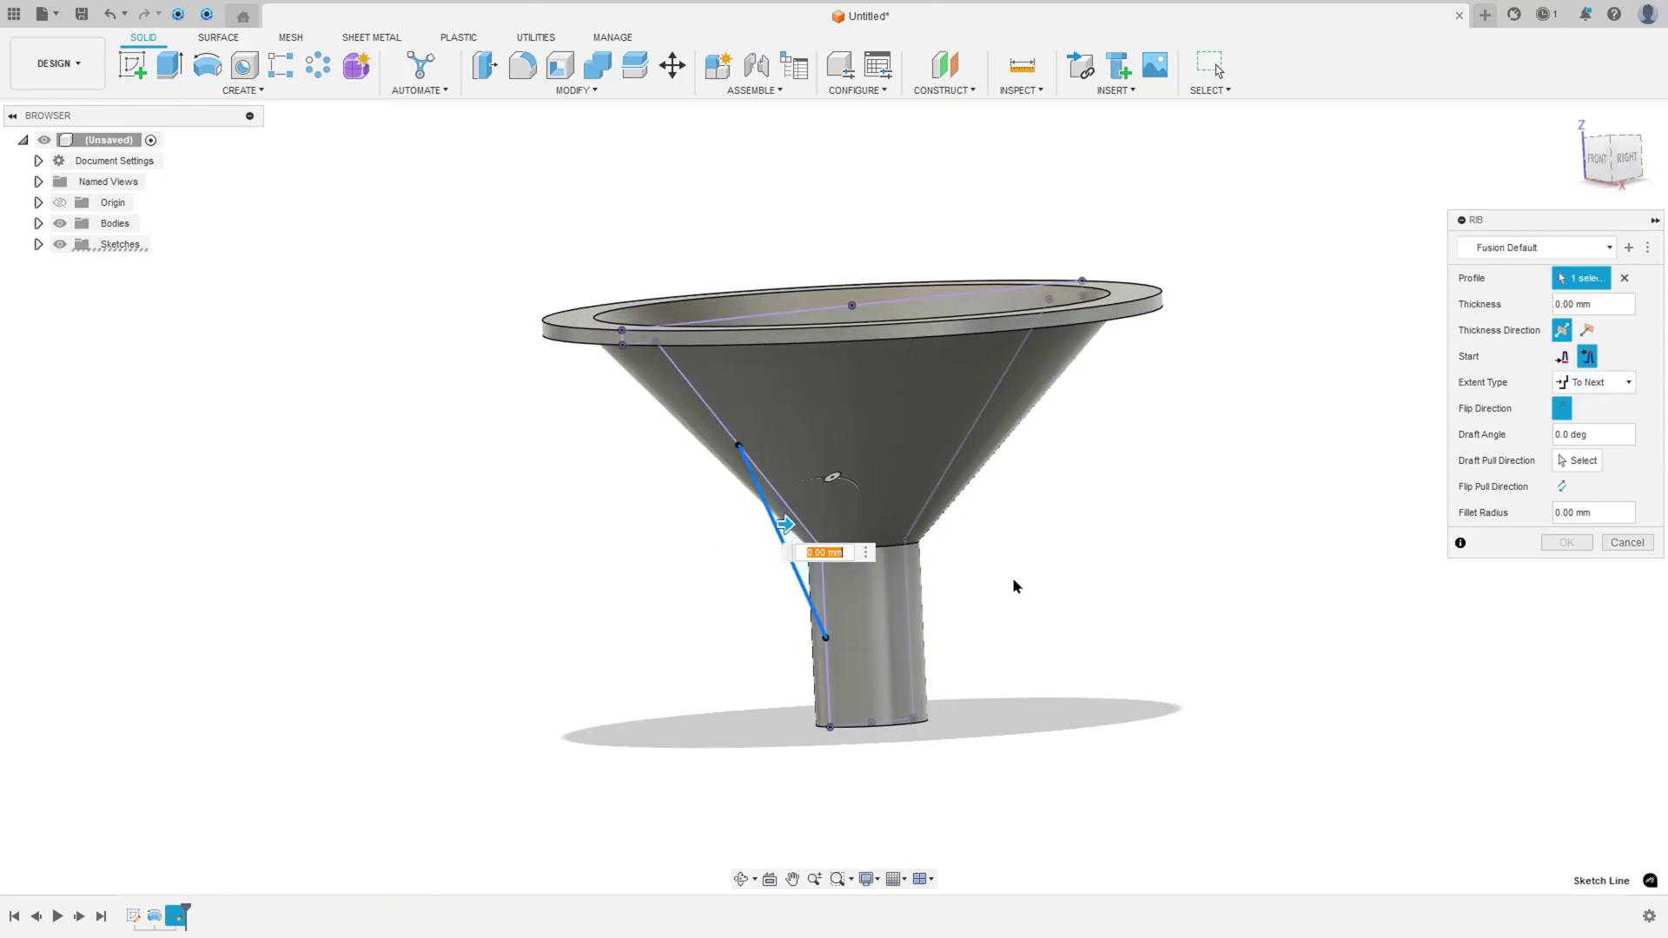
{"action": "left_click_drag", "start_coordinate": [1604, 304], "coordinate": [1458, 305]}
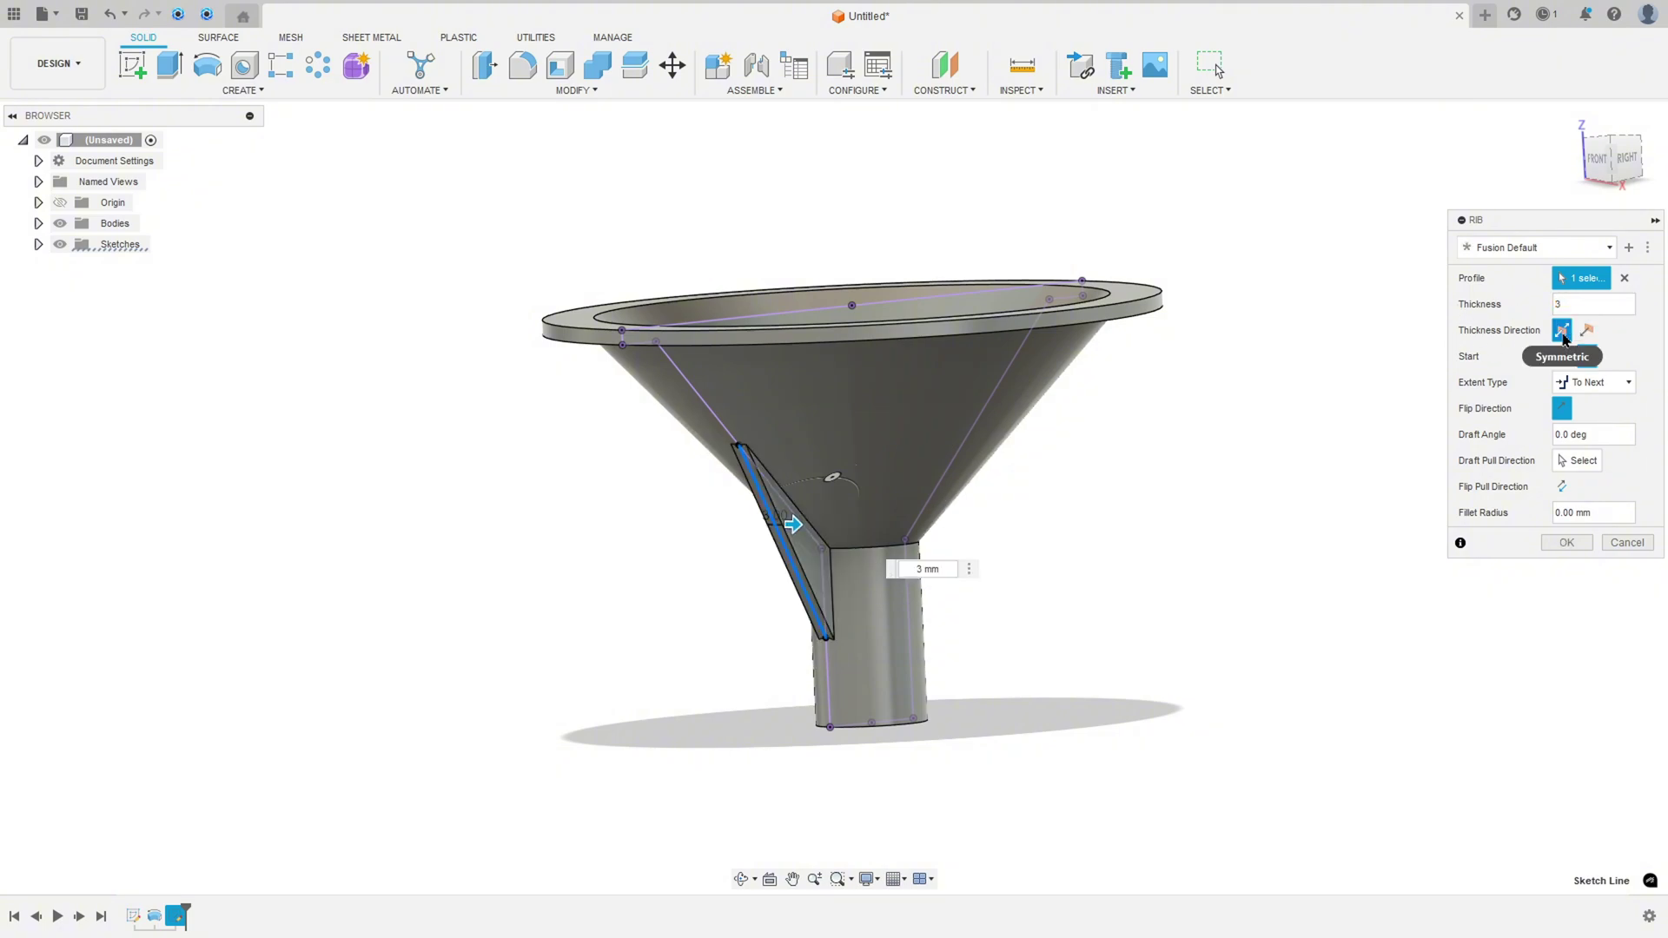
{"action": "left_click", "coordinate": [1562, 409]}
{"action": "left_click", "coordinate": [1562, 409]}
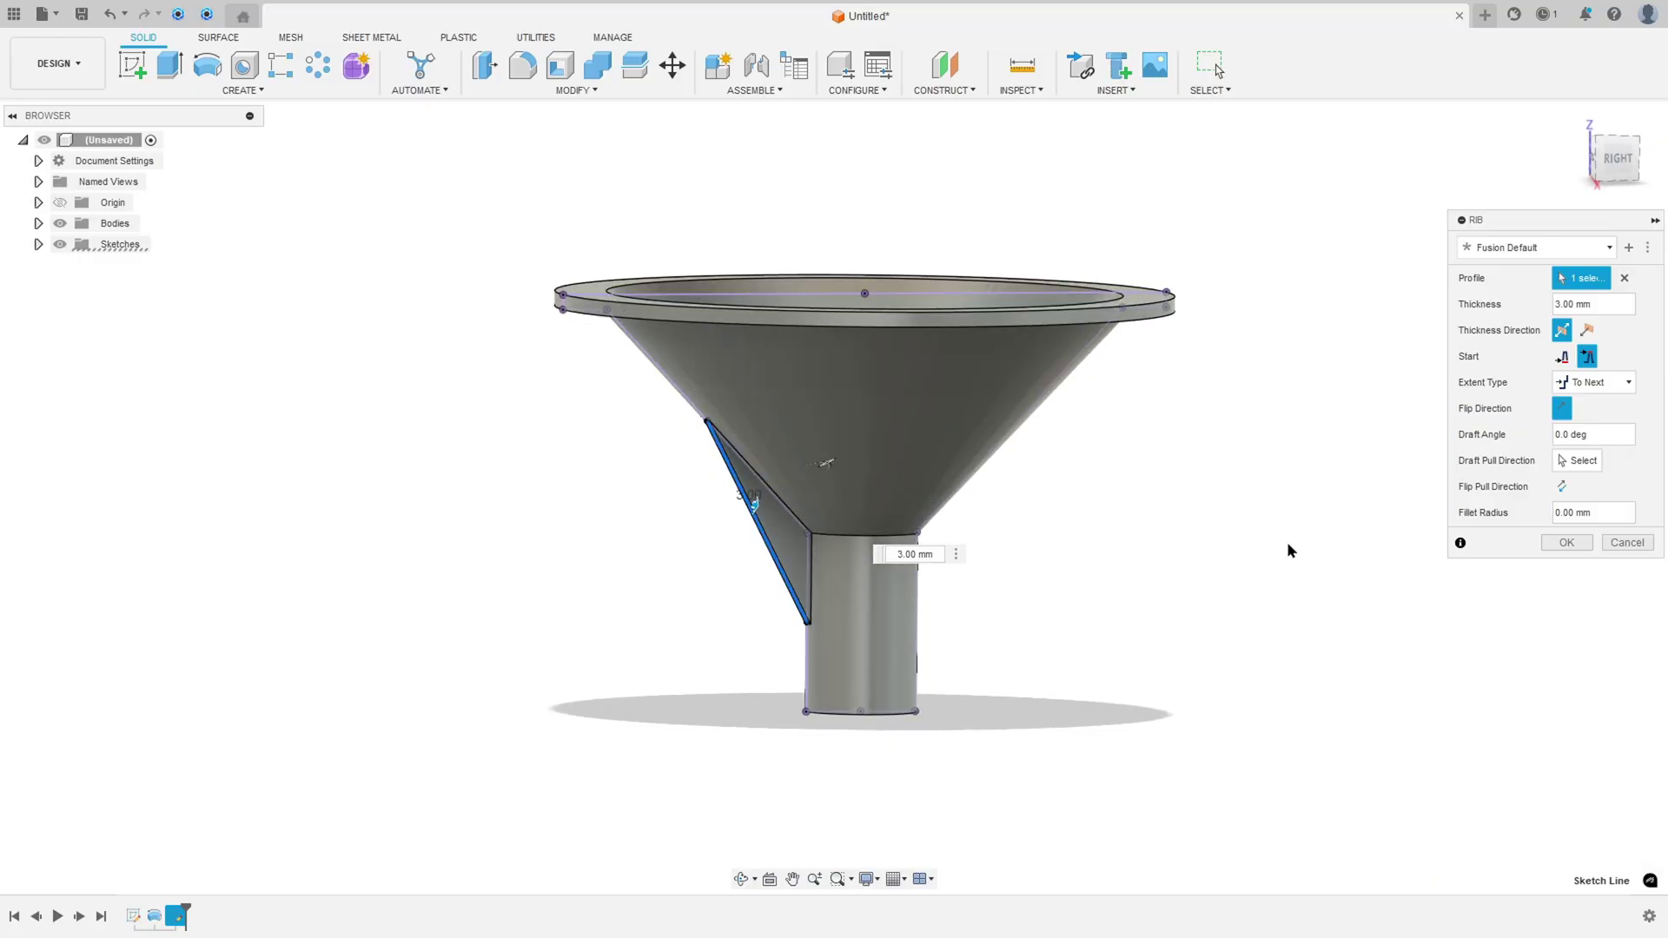
{"action": "left_click", "coordinate": [1565, 543]}
Step: Mark the remaining two ribs in the top view of the PDF drawing, then return to Fusion
{"action": "middle_click_drag", "start_coordinate": [798, 562], "coordinate": [841, 552], "text": "shift"}
{"action": "middle_click_drag", "start_coordinate": [1078, 618], "coordinate": [1056, 618], "text": "shift"}
{"action": "key", "text": "alt+Tab"}
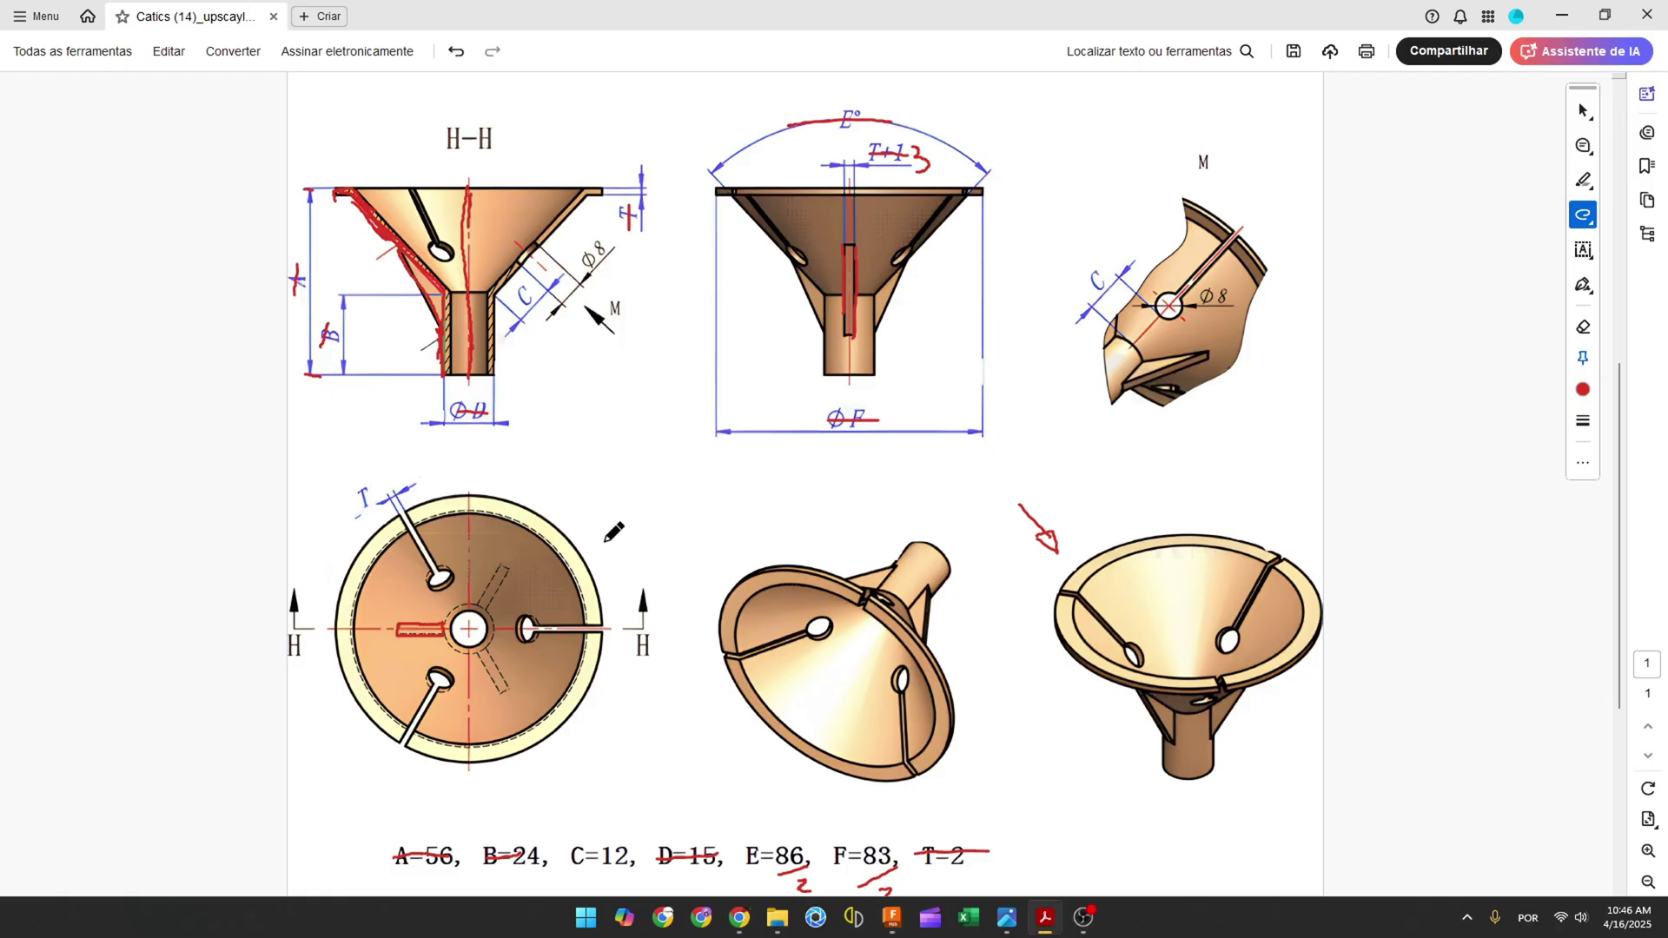
{"action": "mouse_move", "coordinate": [481, 606]}
{"action": "left_mouse_down"}
{"action": "mouse_move", "coordinate": [508, 567]}
{"action": "mouse_move", "coordinate": [489, 608]}
{"action": "mouse_move", "coordinate": [510, 686]}
{"action": "mouse_move", "coordinate": [486, 652]}
{"action": "left_mouse_up"}
{"action": "left_click", "coordinate": [892, 917]}
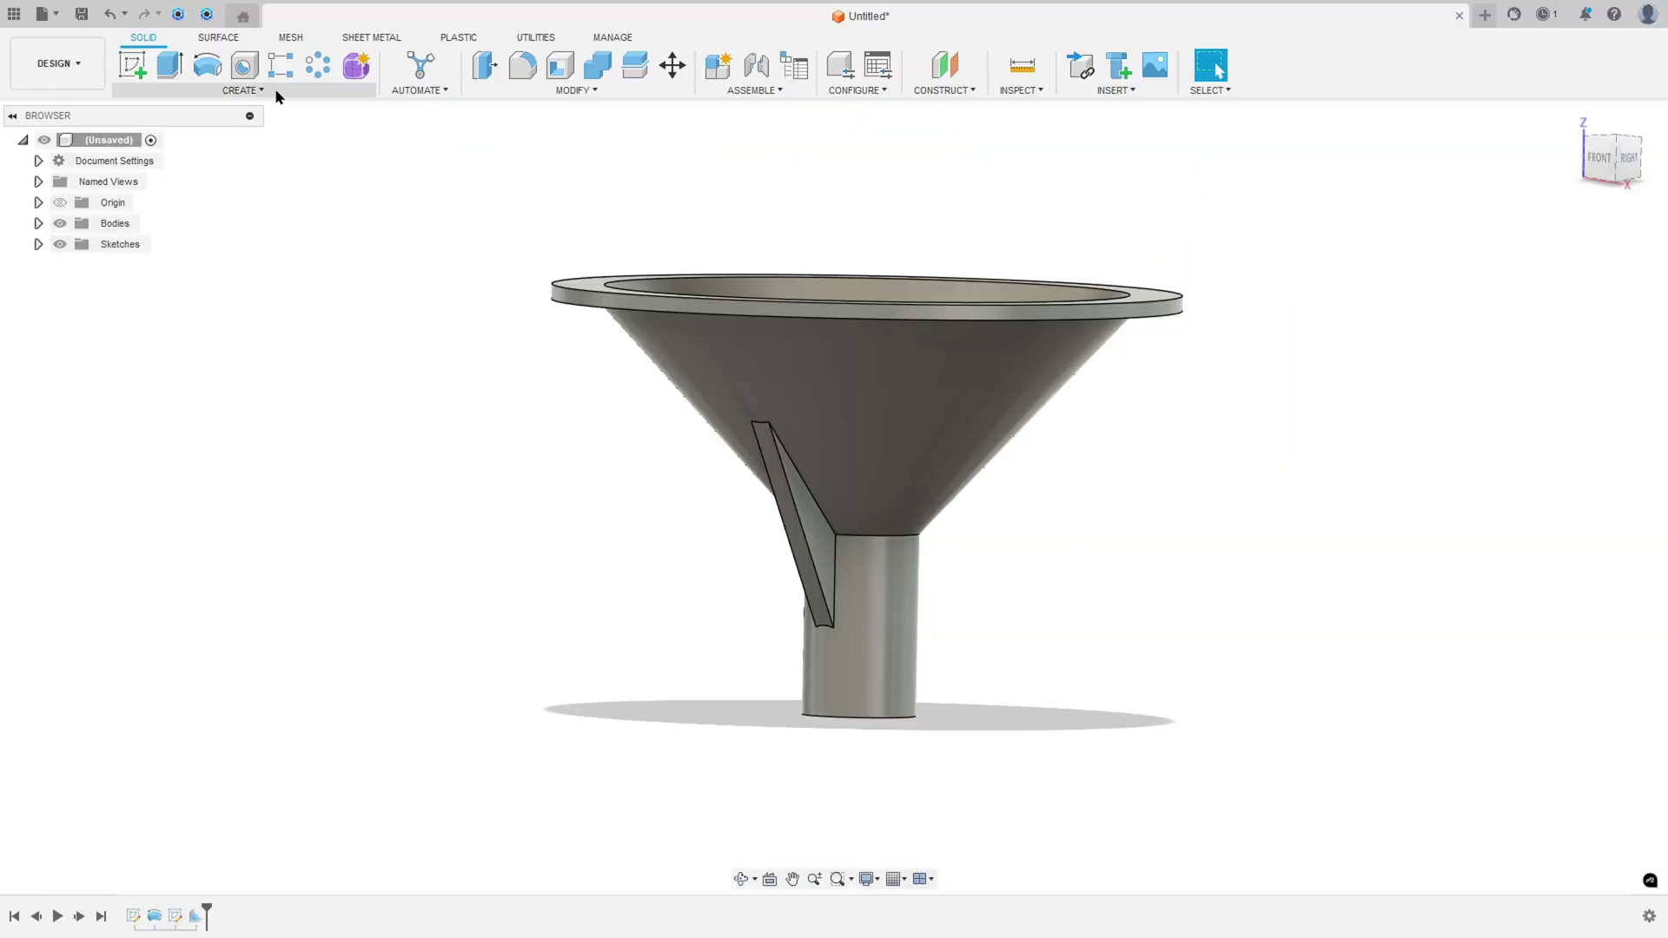
Step: Circular-pattern the rib feature around the tube's cylindrical face with full distribution and a quantity of 3
{"action": "left_click", "coordinate": [243, 90]}
{"action": "mouse_move", "coordinate": [165, 445]}
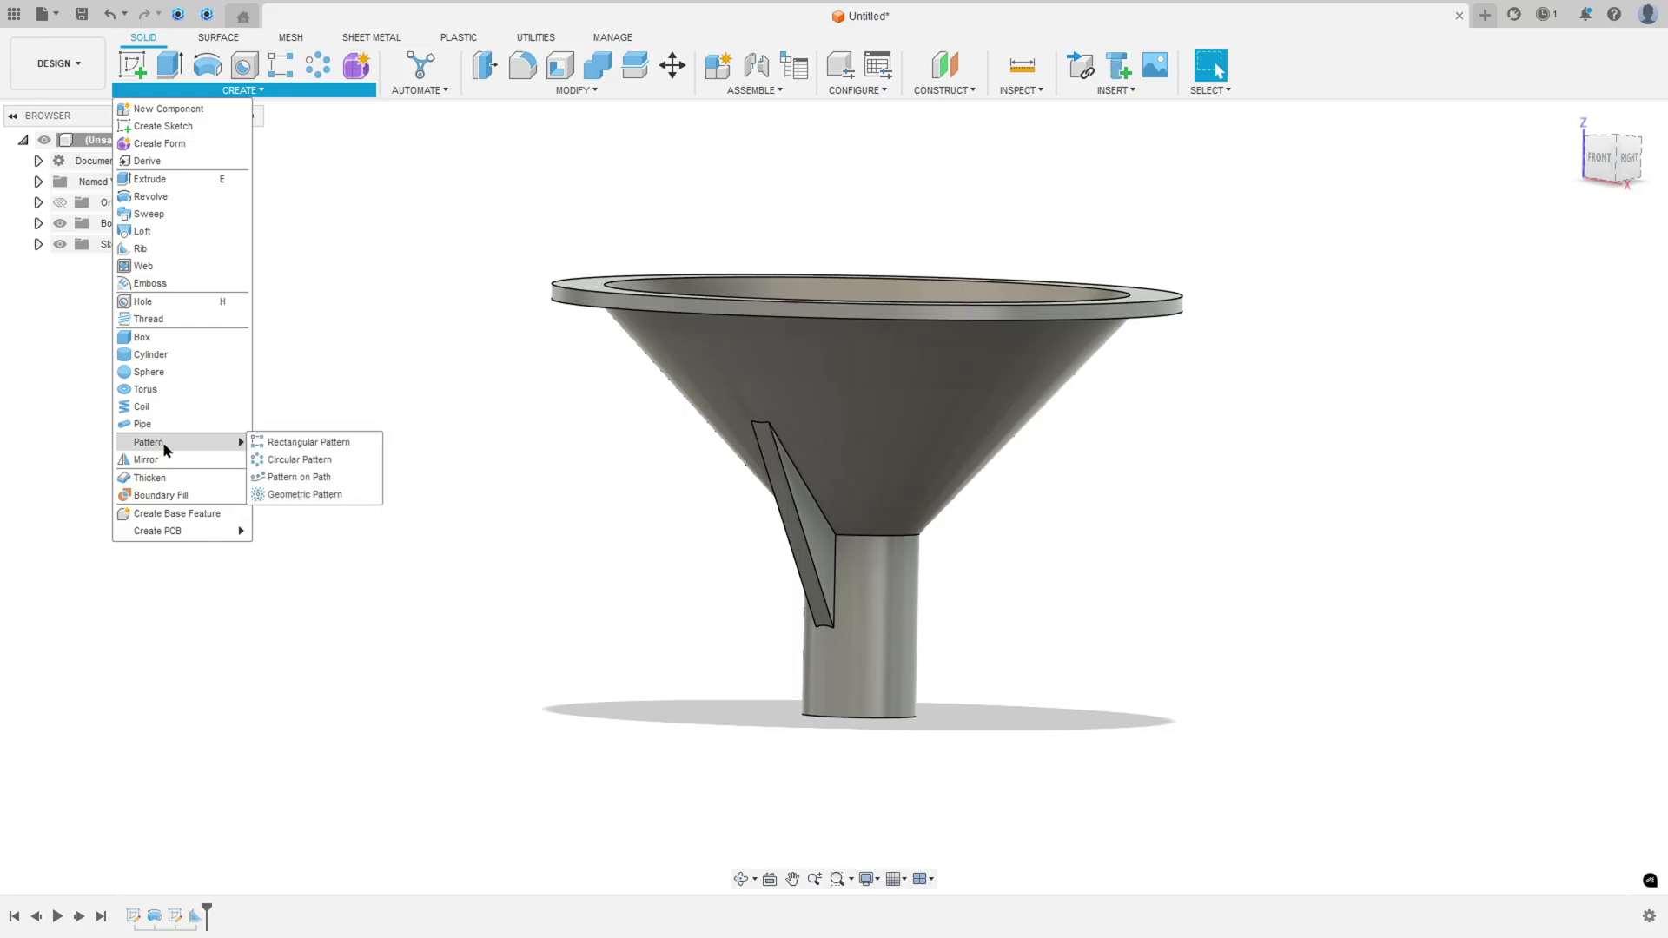
{"action": "left_click", "coordinate": [280, 462]}
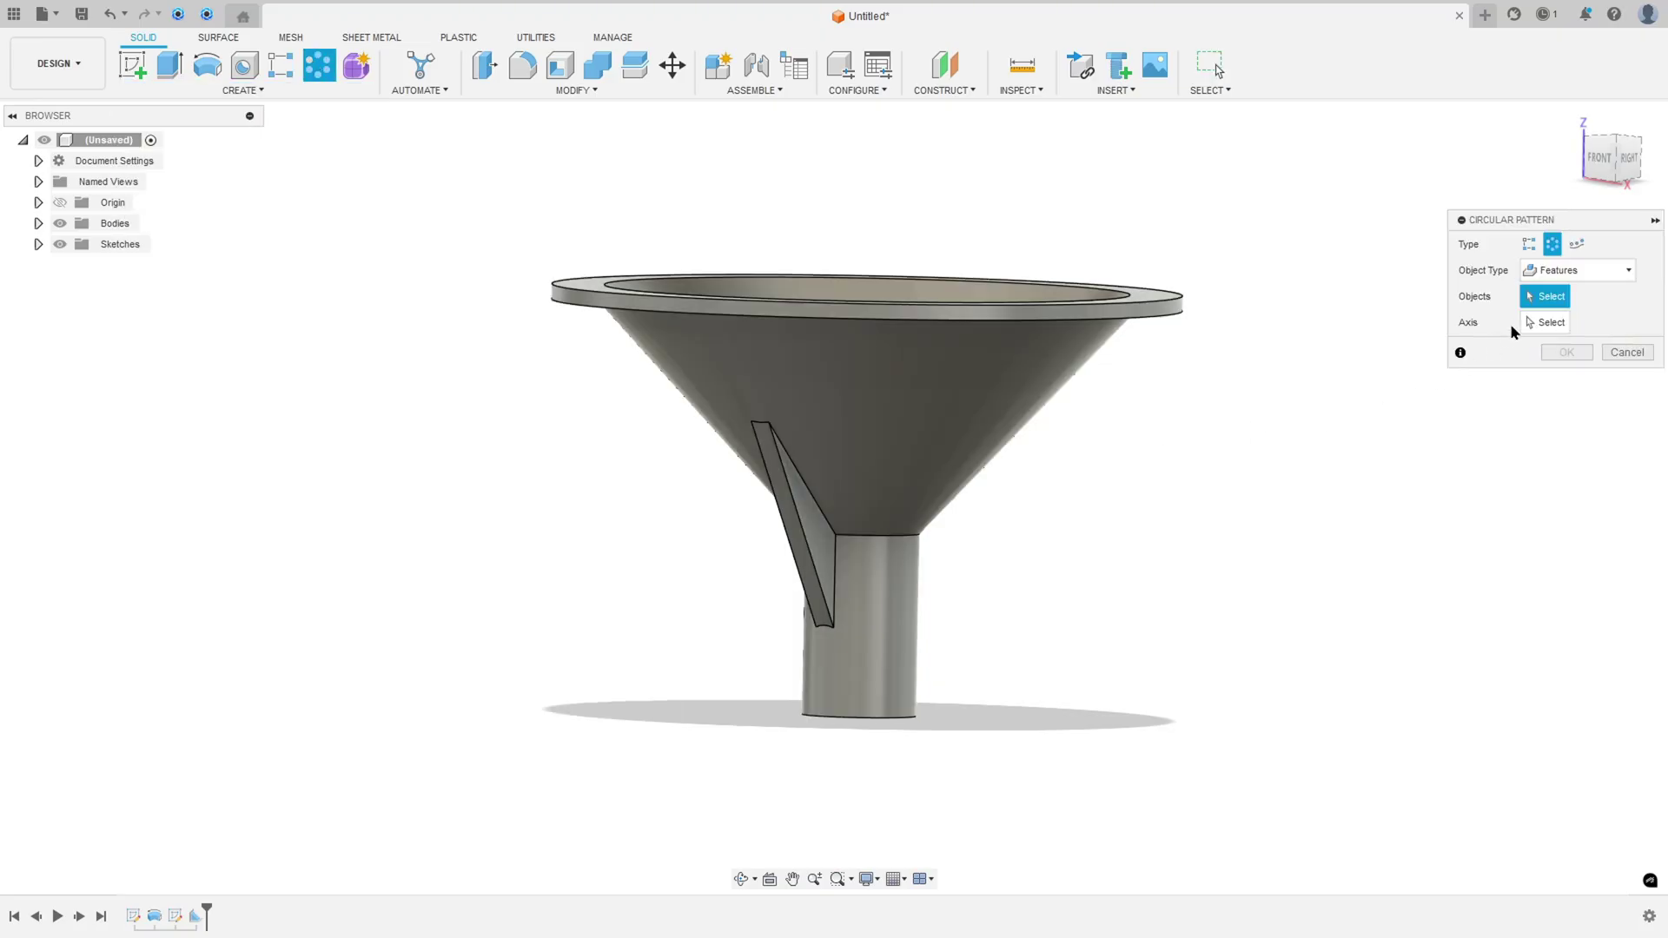
{"action": "left_click", "coordinate": [1536, 273]}
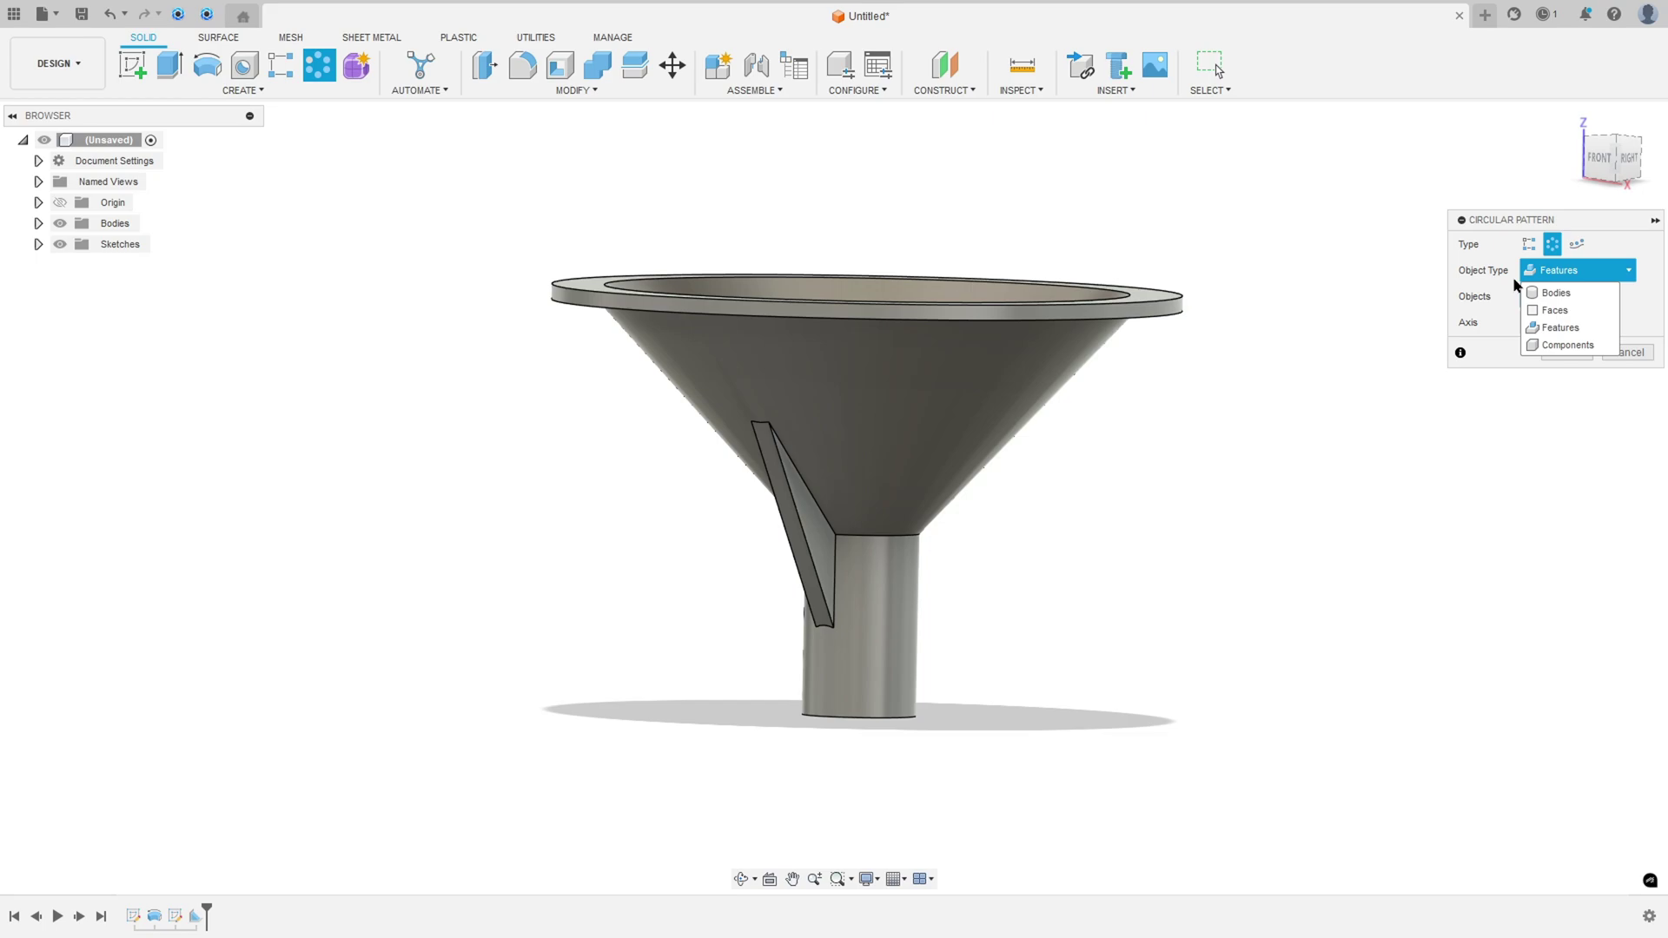
{"action": "left_click", "coordinate": [1559, 329]}
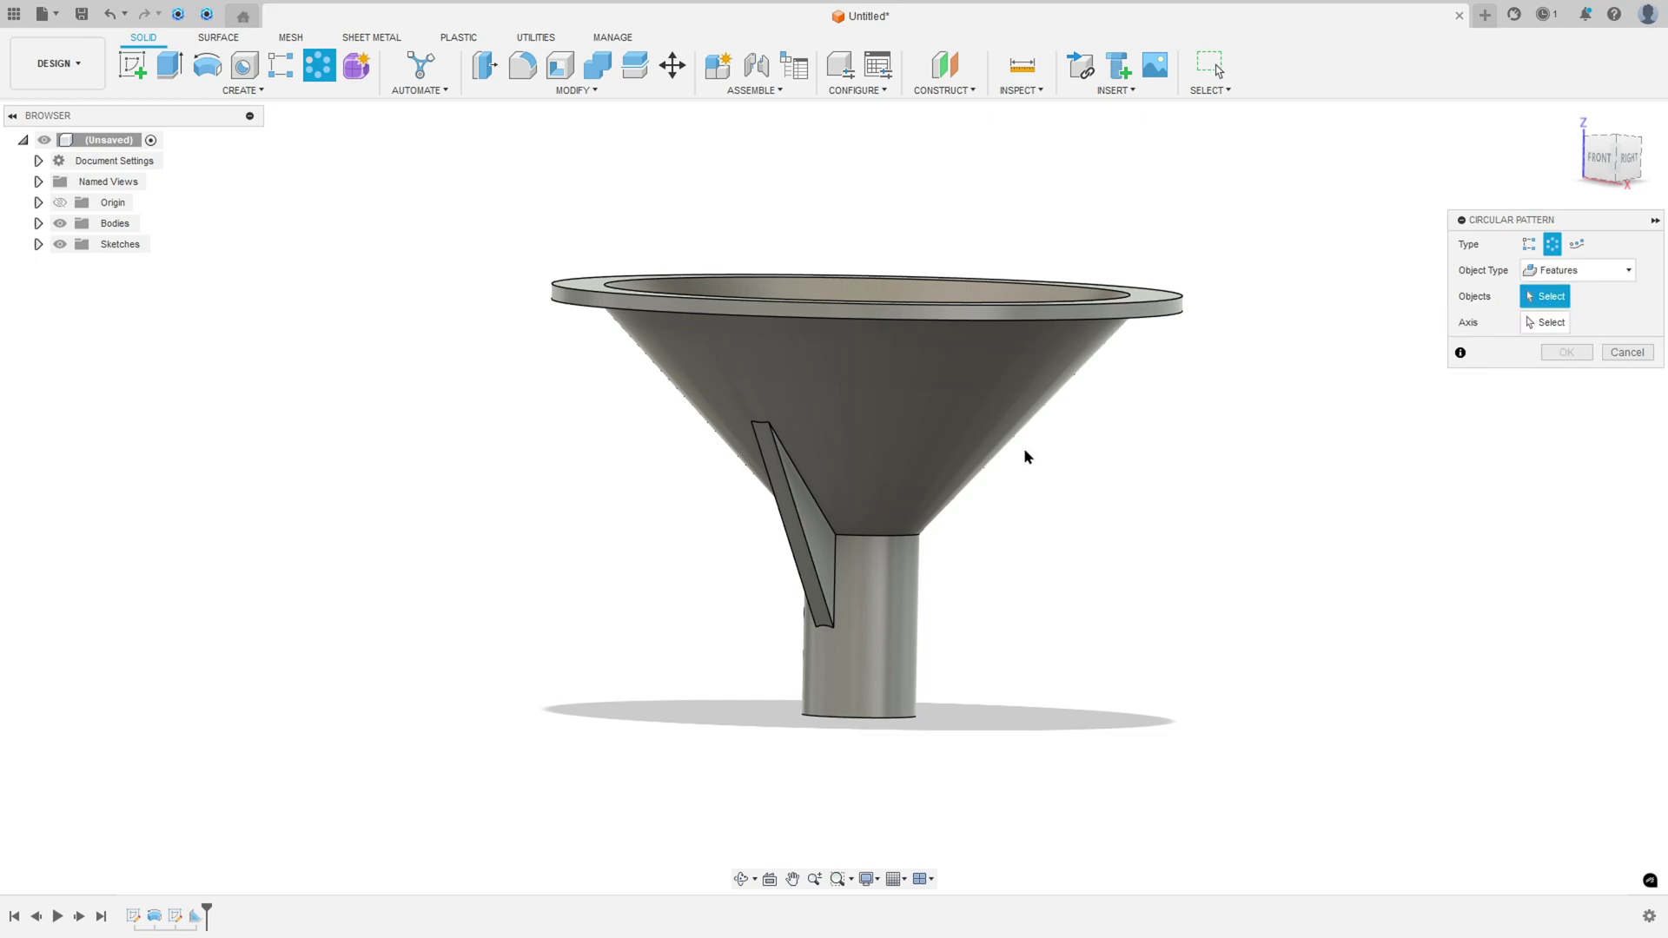
{"action": "left_click", "coordinate": [198, 923]}
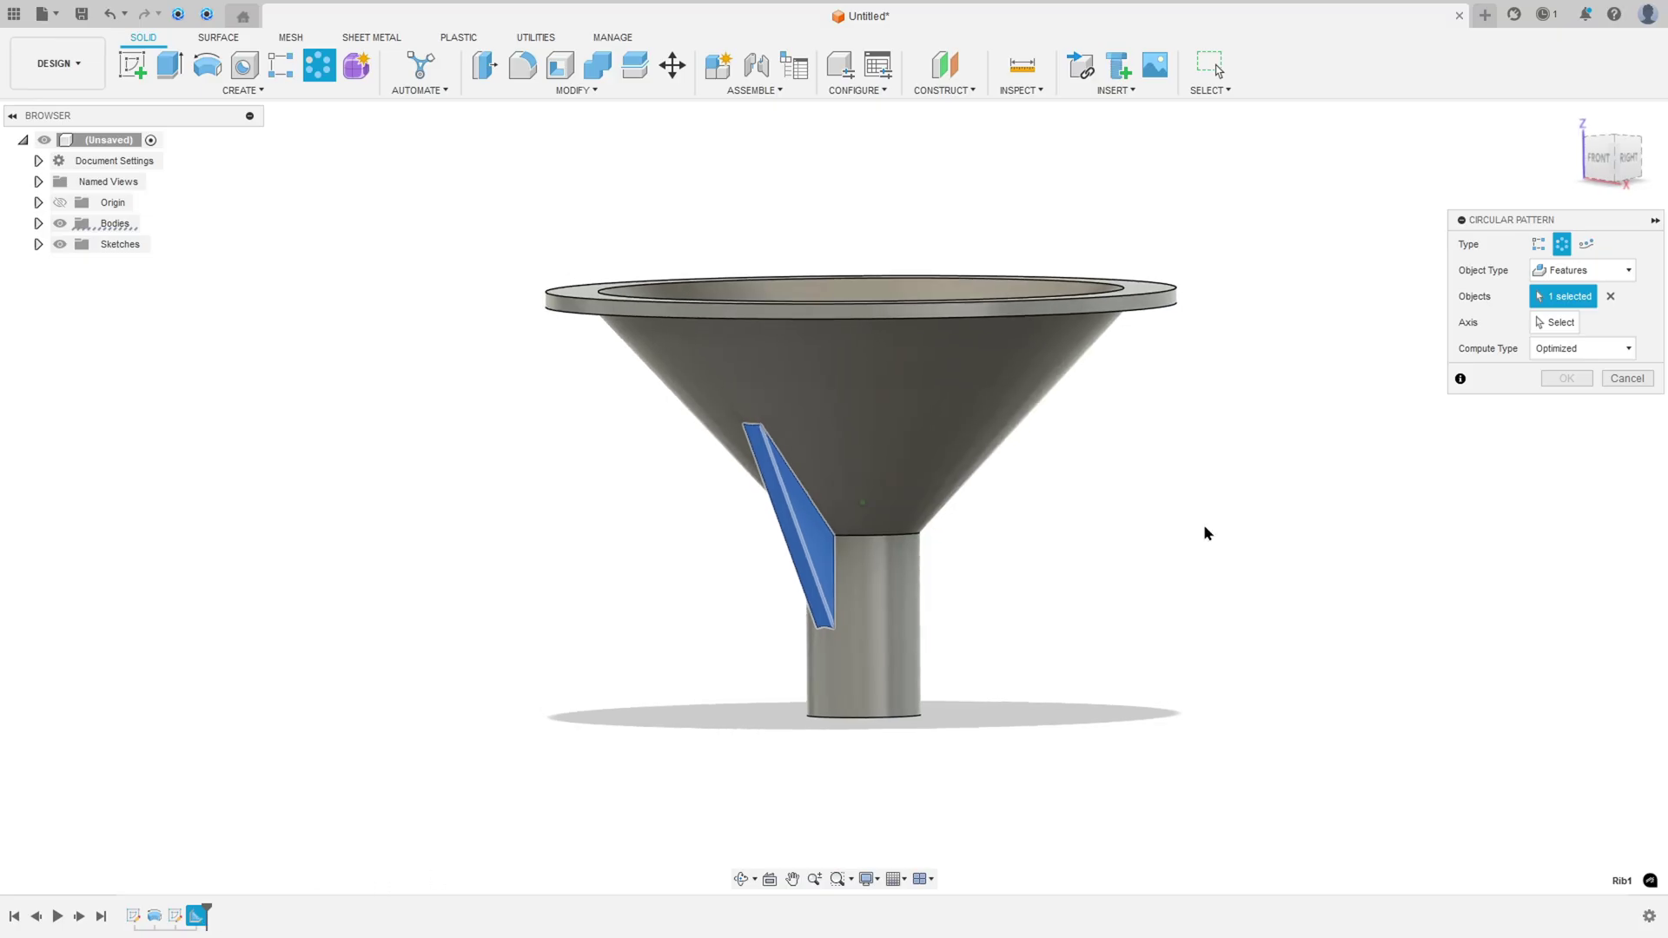
{"action": "left_click", "coordinate": [1554, 324]}
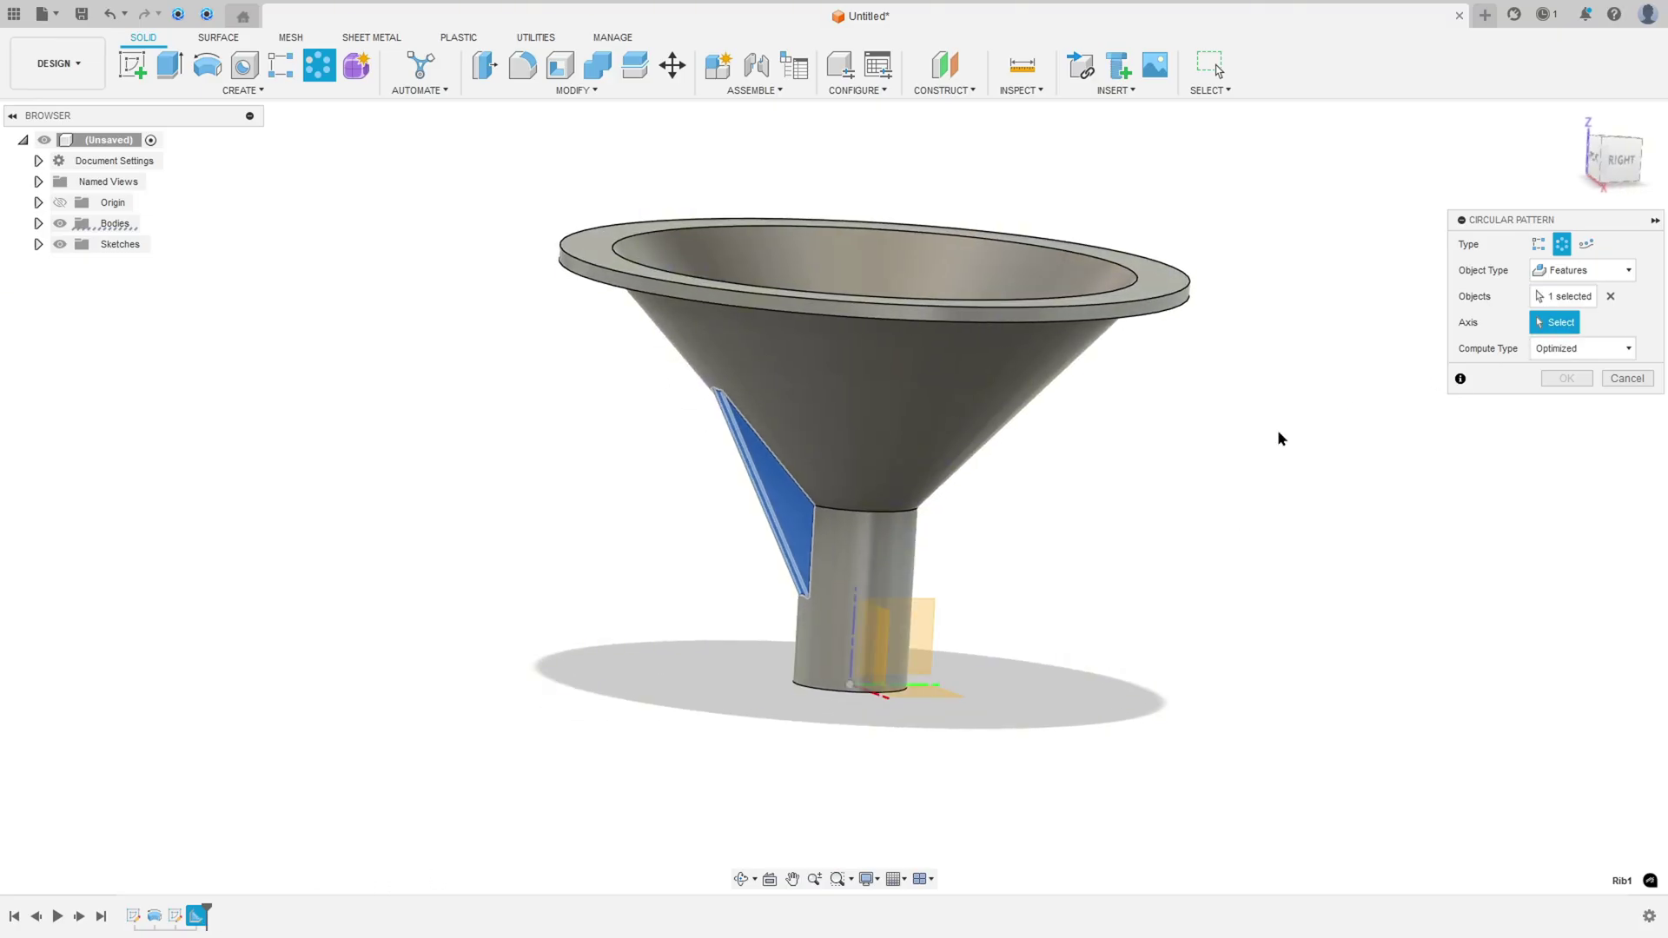
{"action": "left_click", "coordinate": [878, 577]}
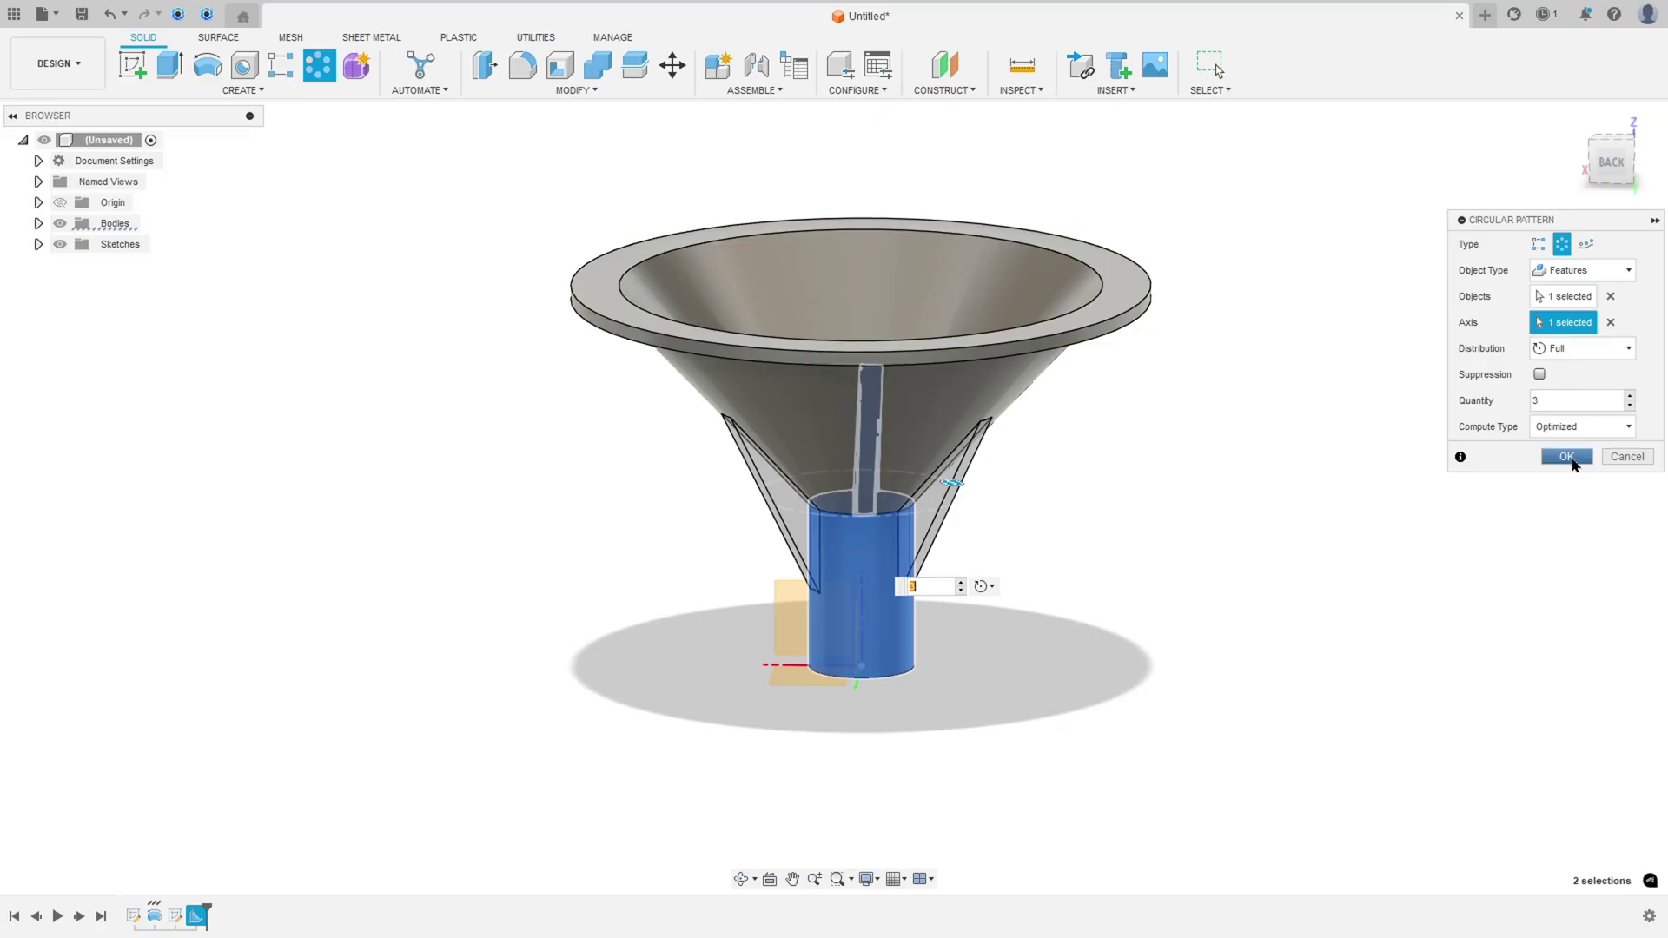
{"action": "left_click", "coordinate": [1569, 457]}
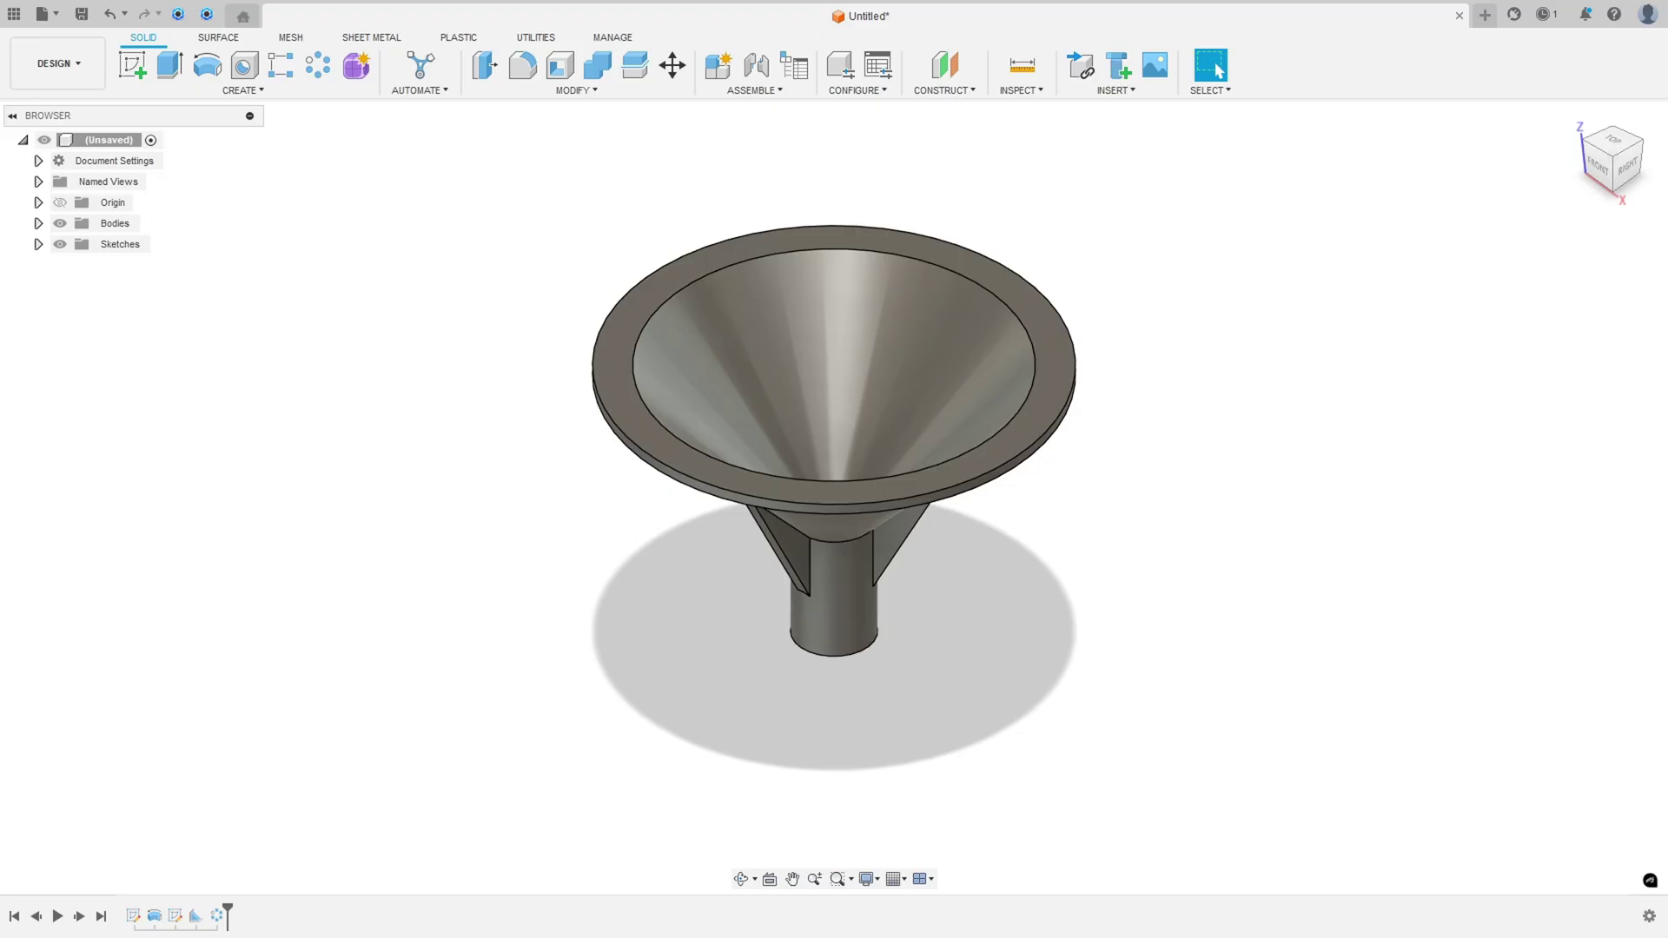
Step: Trace the slots and their round ends in the top view of the PDF drawing, then return to Fusion
{"action": "key", "text": "alt+Tab"}
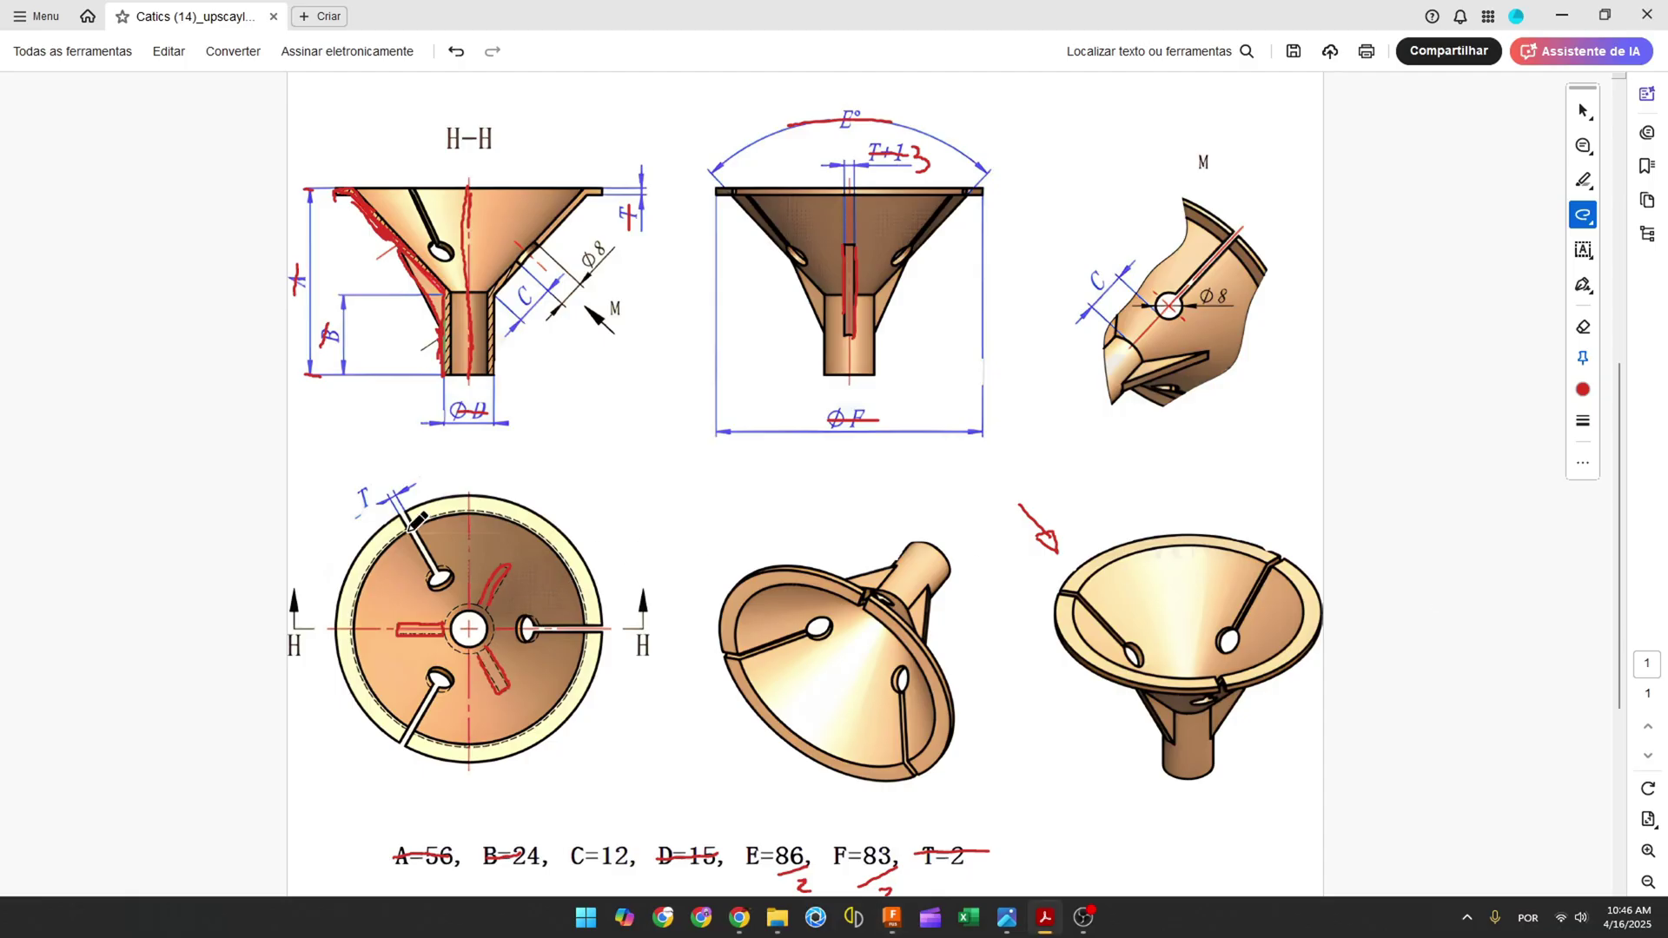
{"action": "mouse_move", "coordinate": [402, 513]}
{"action": "left_mouse_down"}
{"action": "mouse_move", "coordinate": [439, 566]}
{"action": "mouse_move", "coordinate": [426, 589]}
{"action": "mouse_move", "coordinate": [449, 575]}
{"action": "mouse_move", "coordinate": [406, 516]}
{"action": "left_mouse_up"}
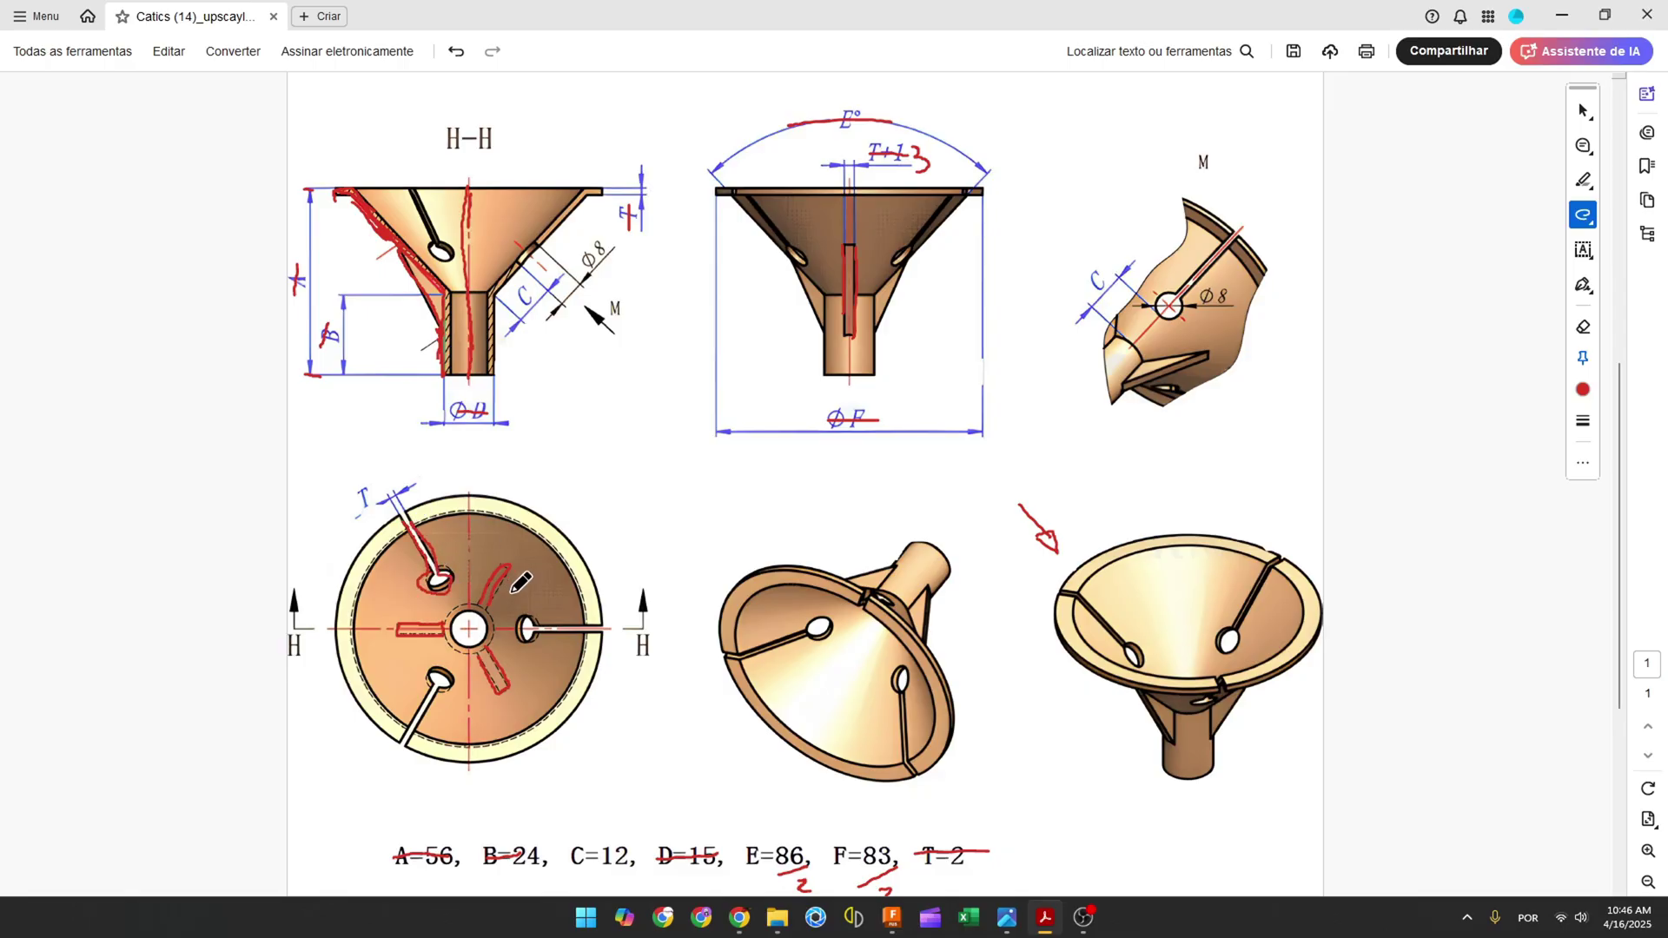
{"action": "left_click_drag", "start_coordinate": [575, 581], "coordinate": [578, 612]}
{"action": "left_click_drag", "start_coordinate": [400, 633], "coordinate": [399, 624]}
{"action": "mouse_move", "coordinate": [541, 635]}
{"action": "left_mouse_down"}
{"action": "mouse_move", "coordinate": [604, 628]}
{"action": "mouse_move", "coordinate": [525, 623]}
{"action": "mouse_move", "coordinate": [593, 626]}
{"action": "left_mouse_up"}
{"action": "left_click", "coordinate": [894, 918]}
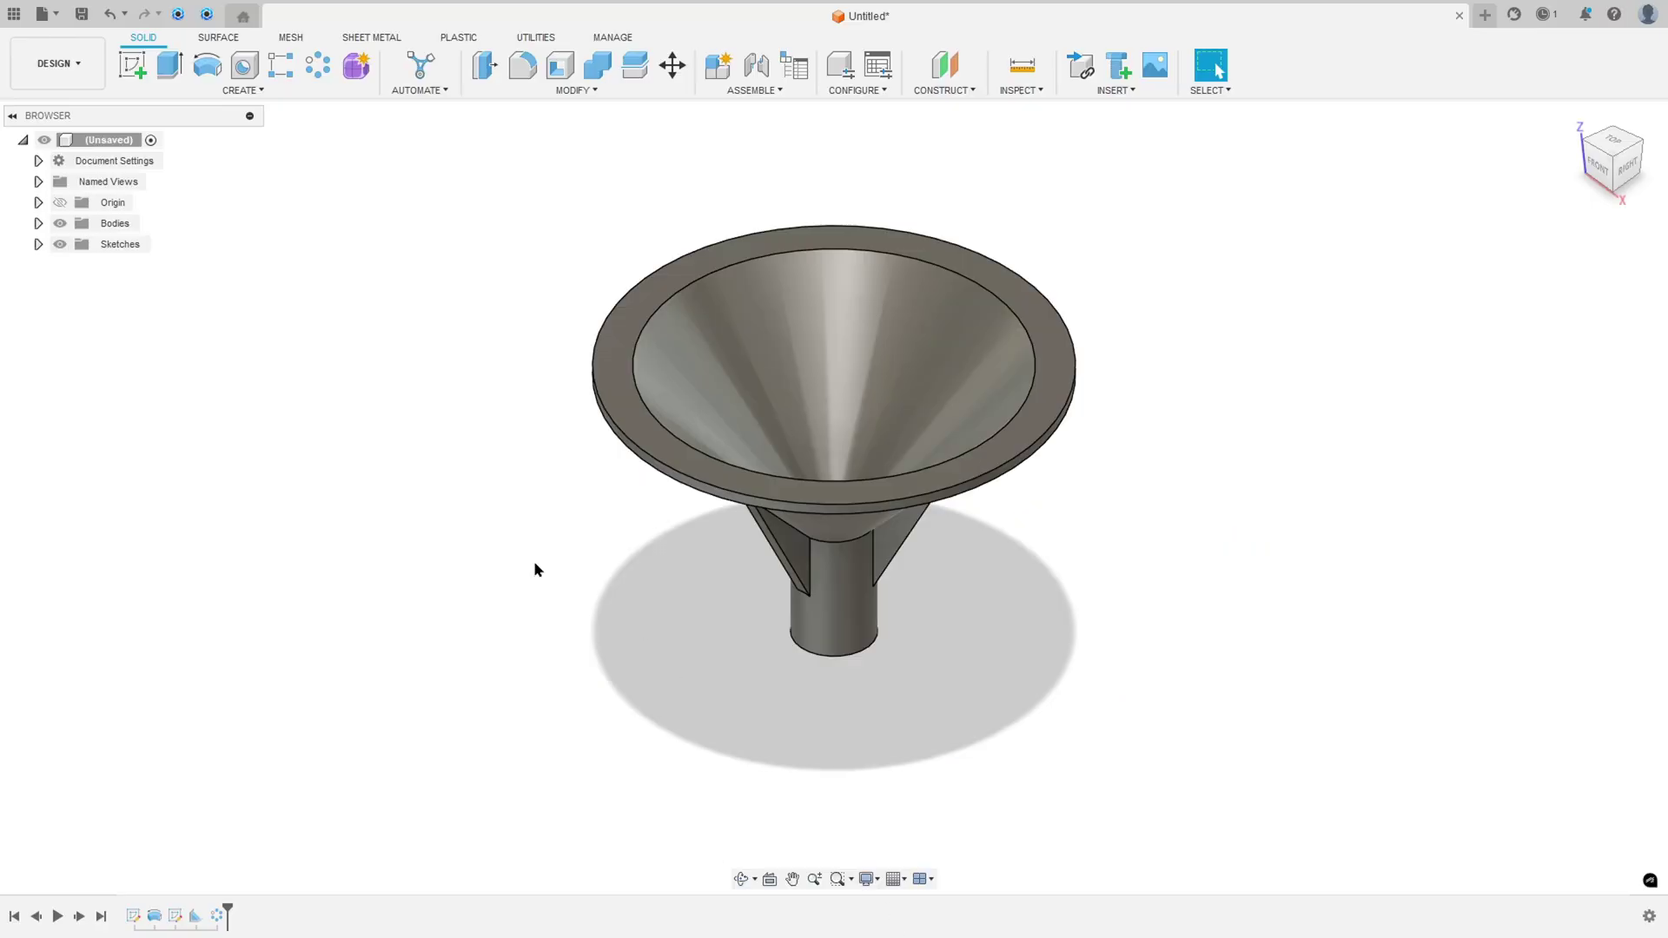
Step: Sketch on the vertical YZ plane, project the whole funnel body's outline with the projection link on, hide the bodies and finish the sketch
{"action": "left_click", "coordinate": [134, 75]}
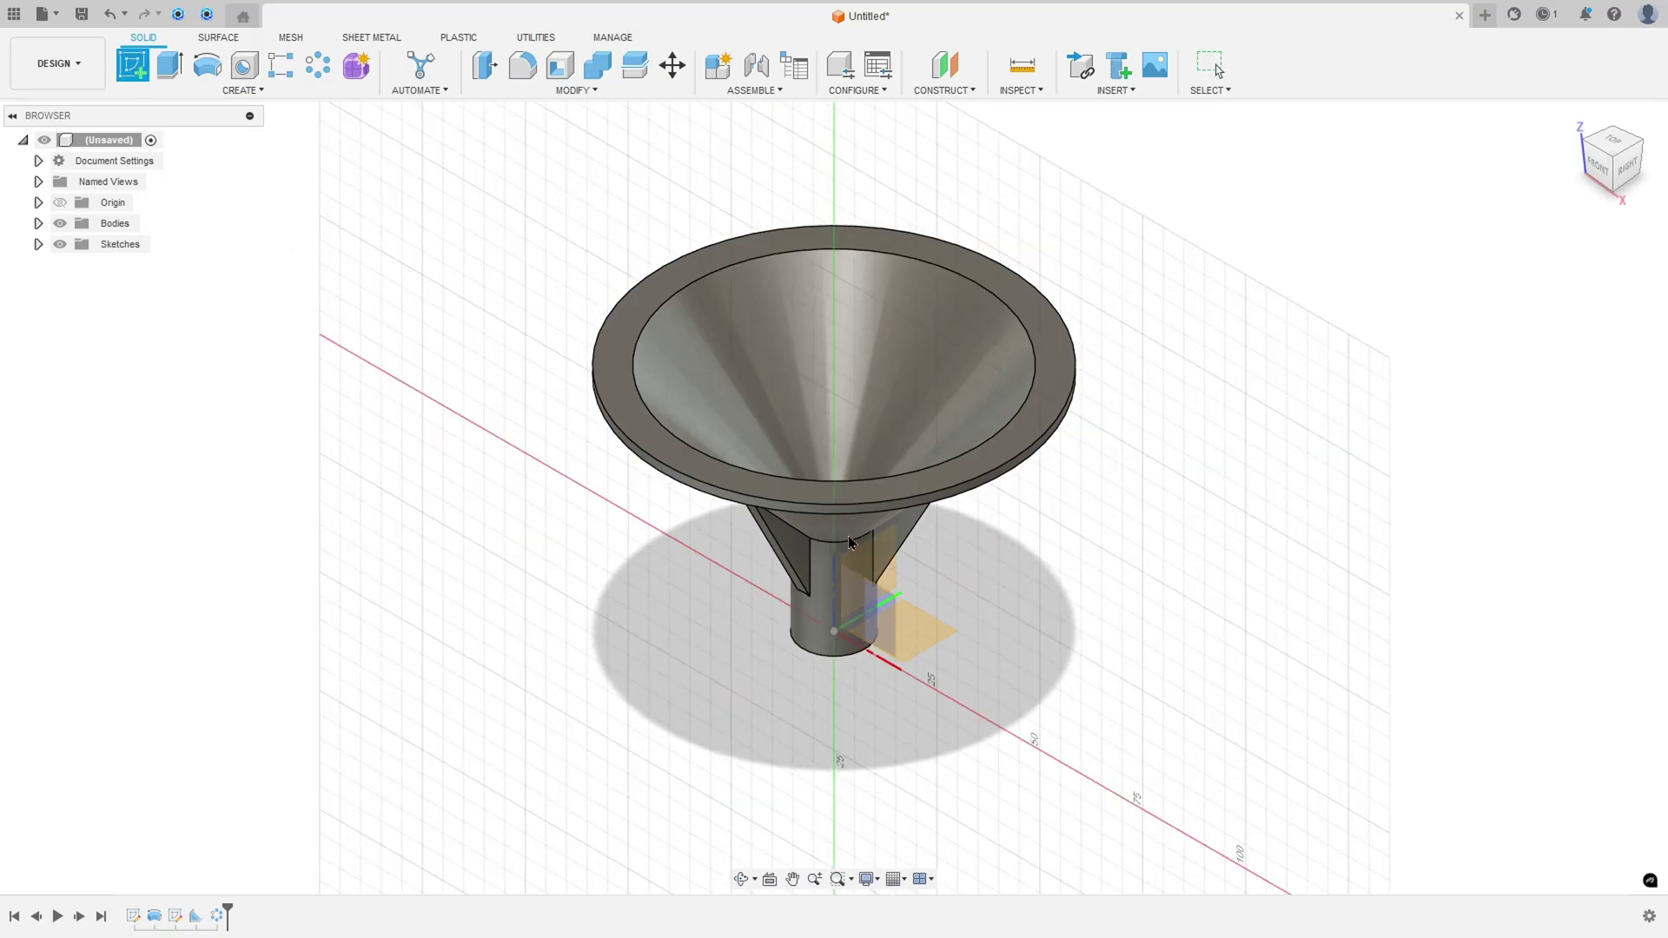
{"action": "left_click", "coordinate": [894, 578]}
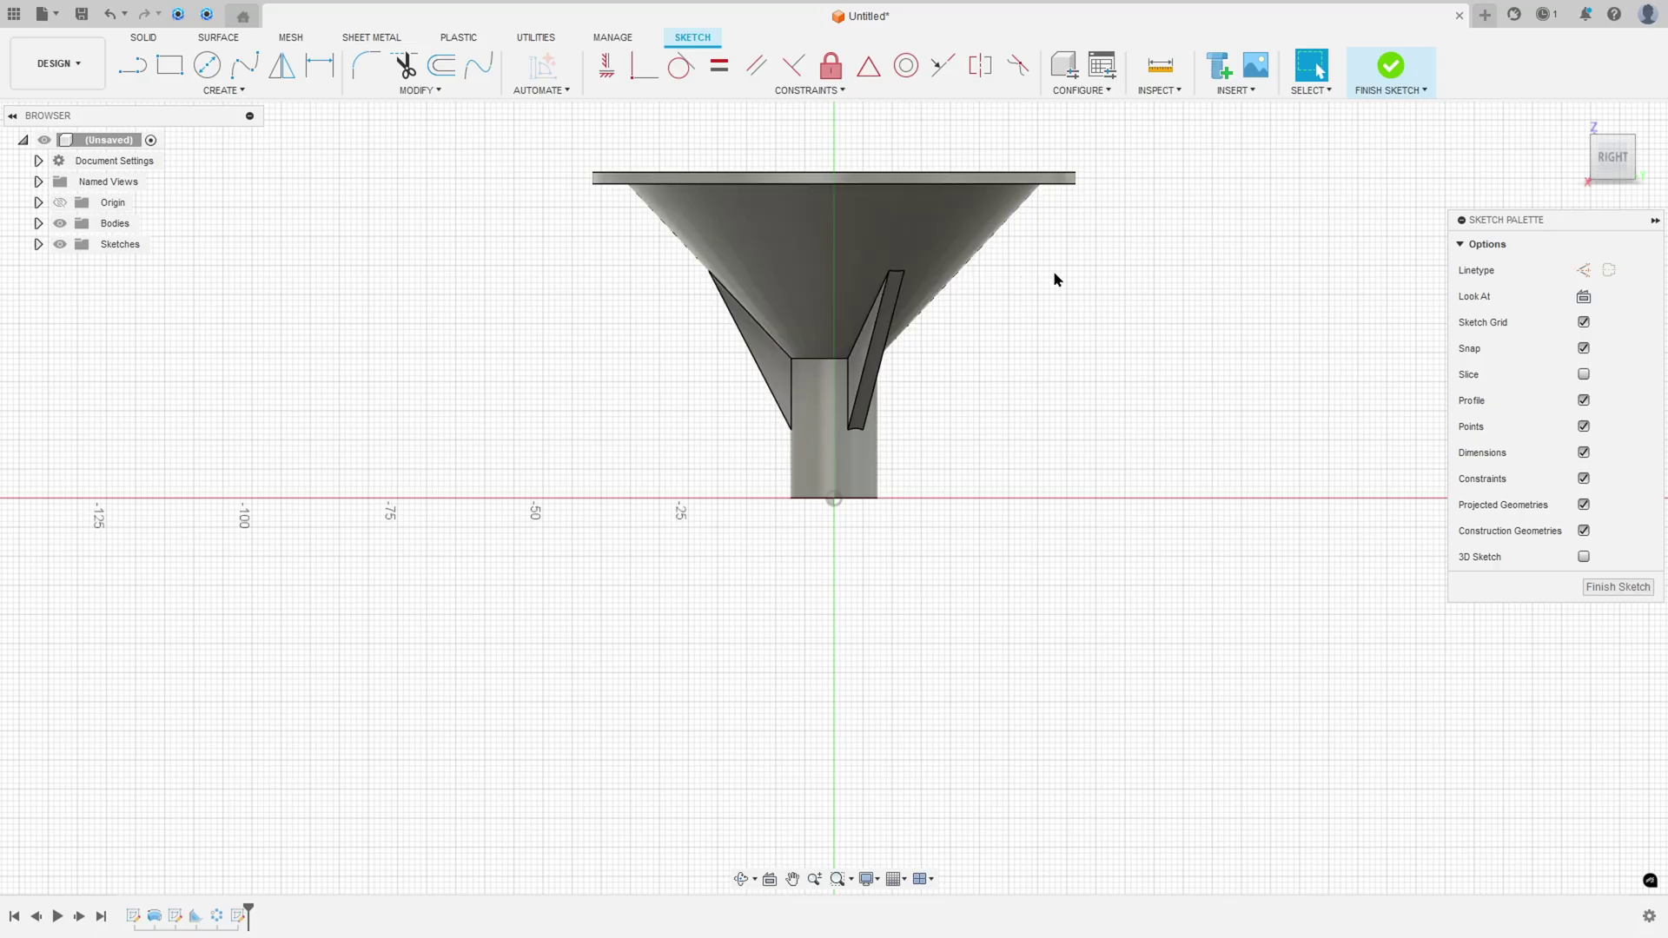
{"action": "left_click", "coordinate": [244, 91]}
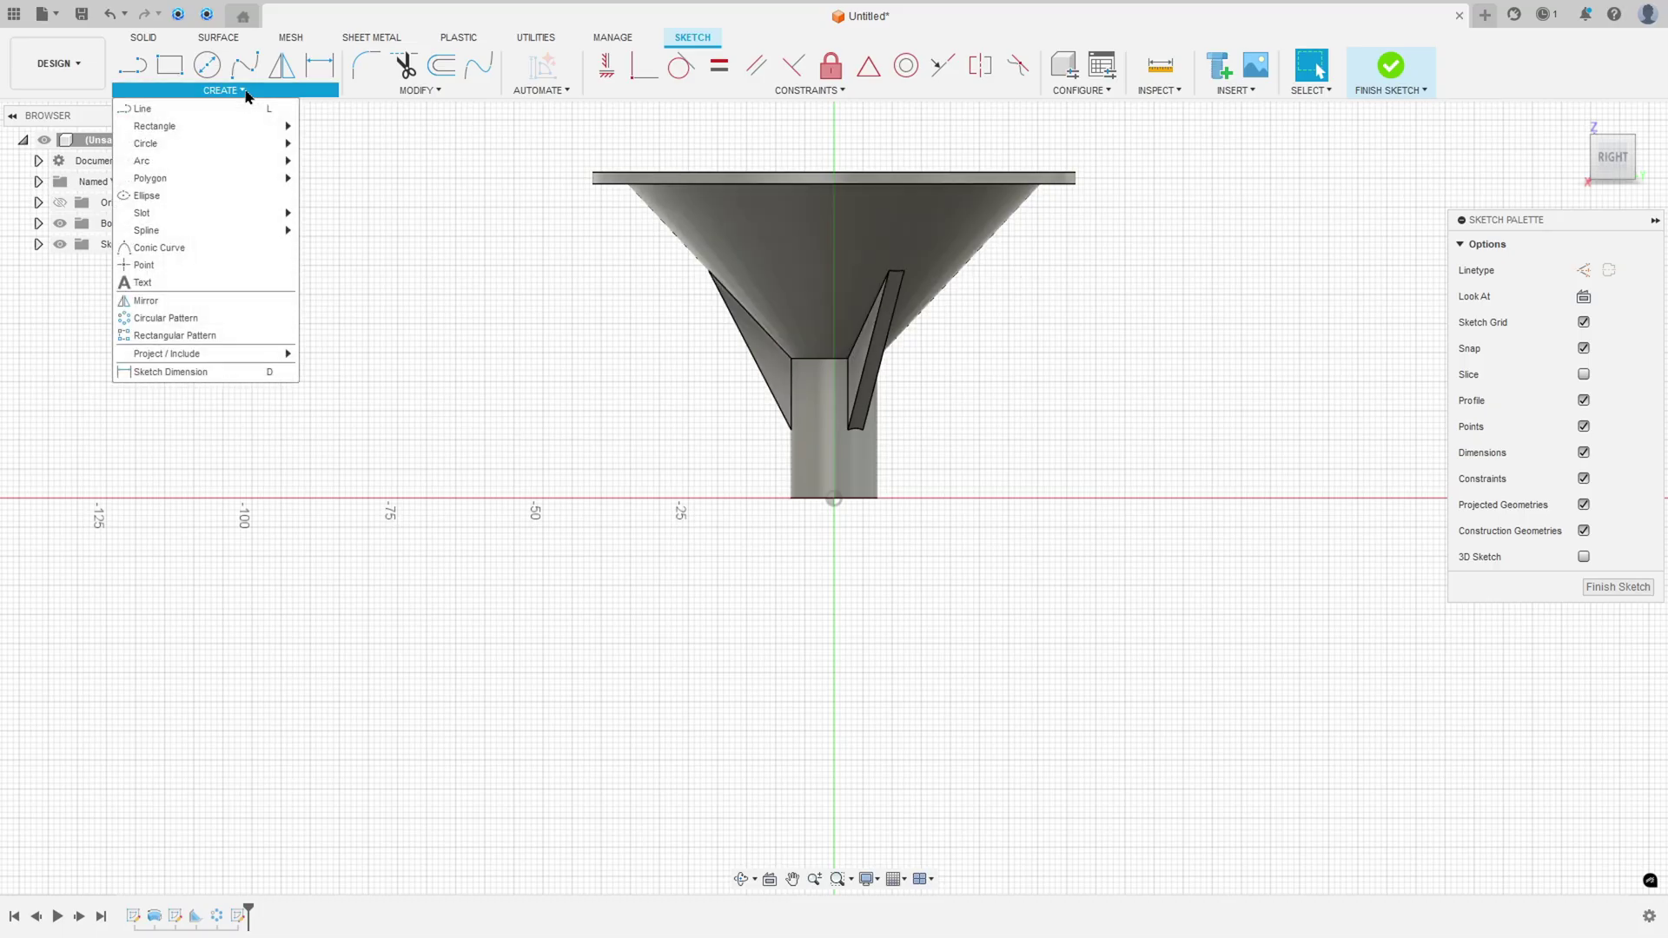
{"action": "mouse_move", "coordinate": [218, 357]}
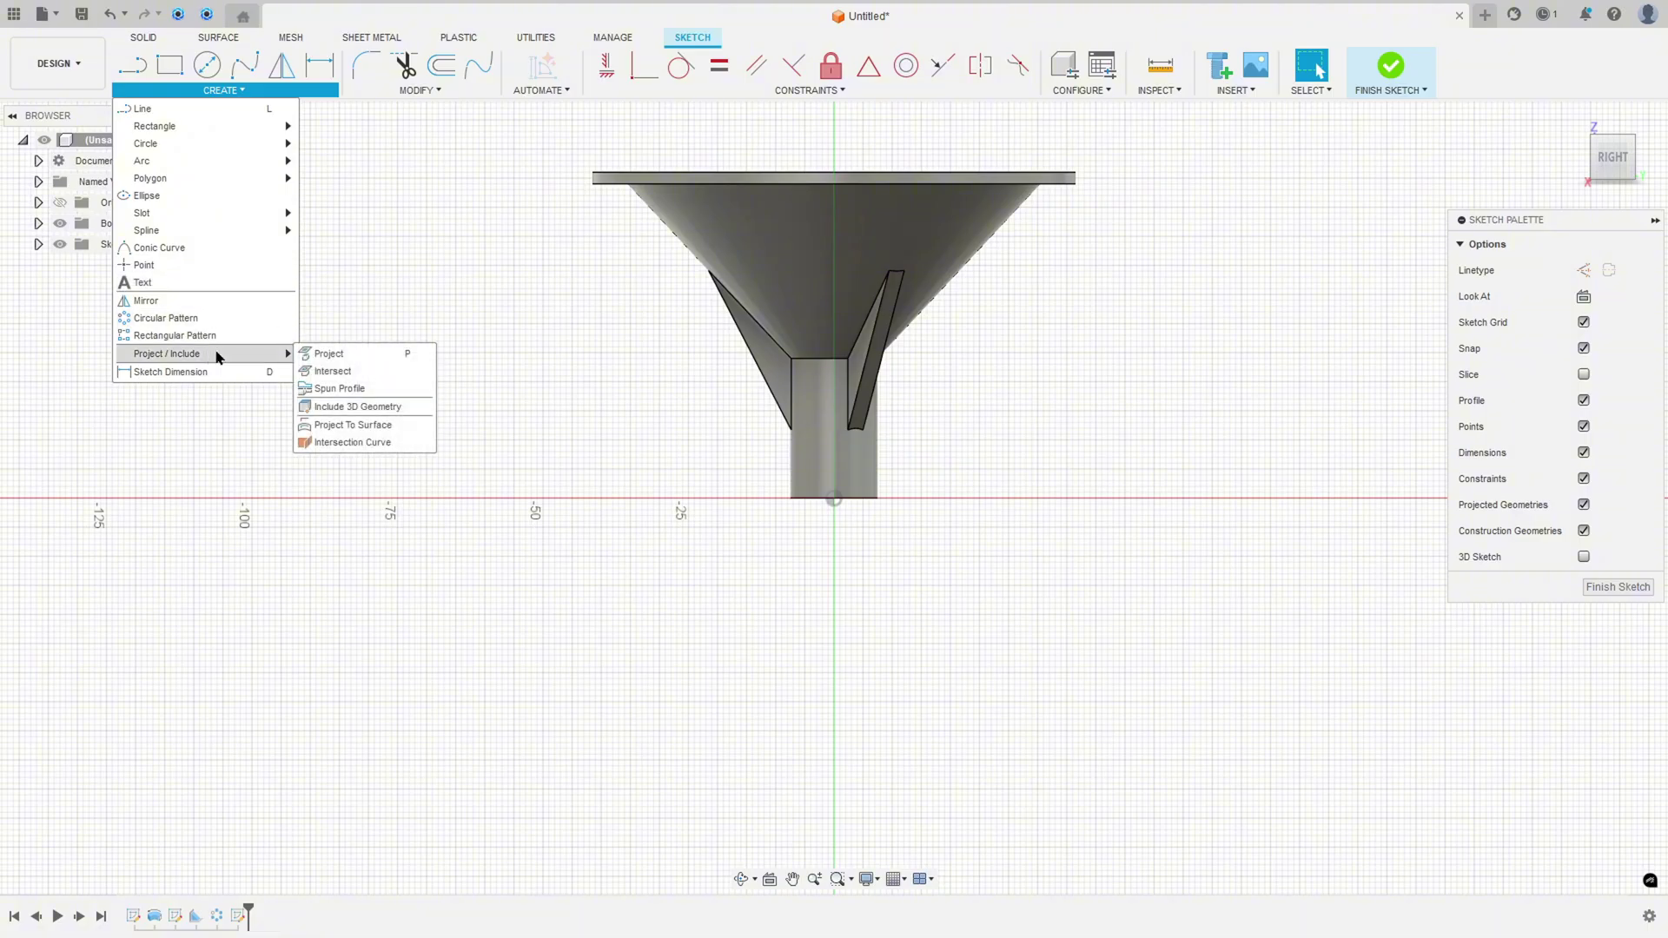
{"action": "left_click", "coordinate": [326, 354]}
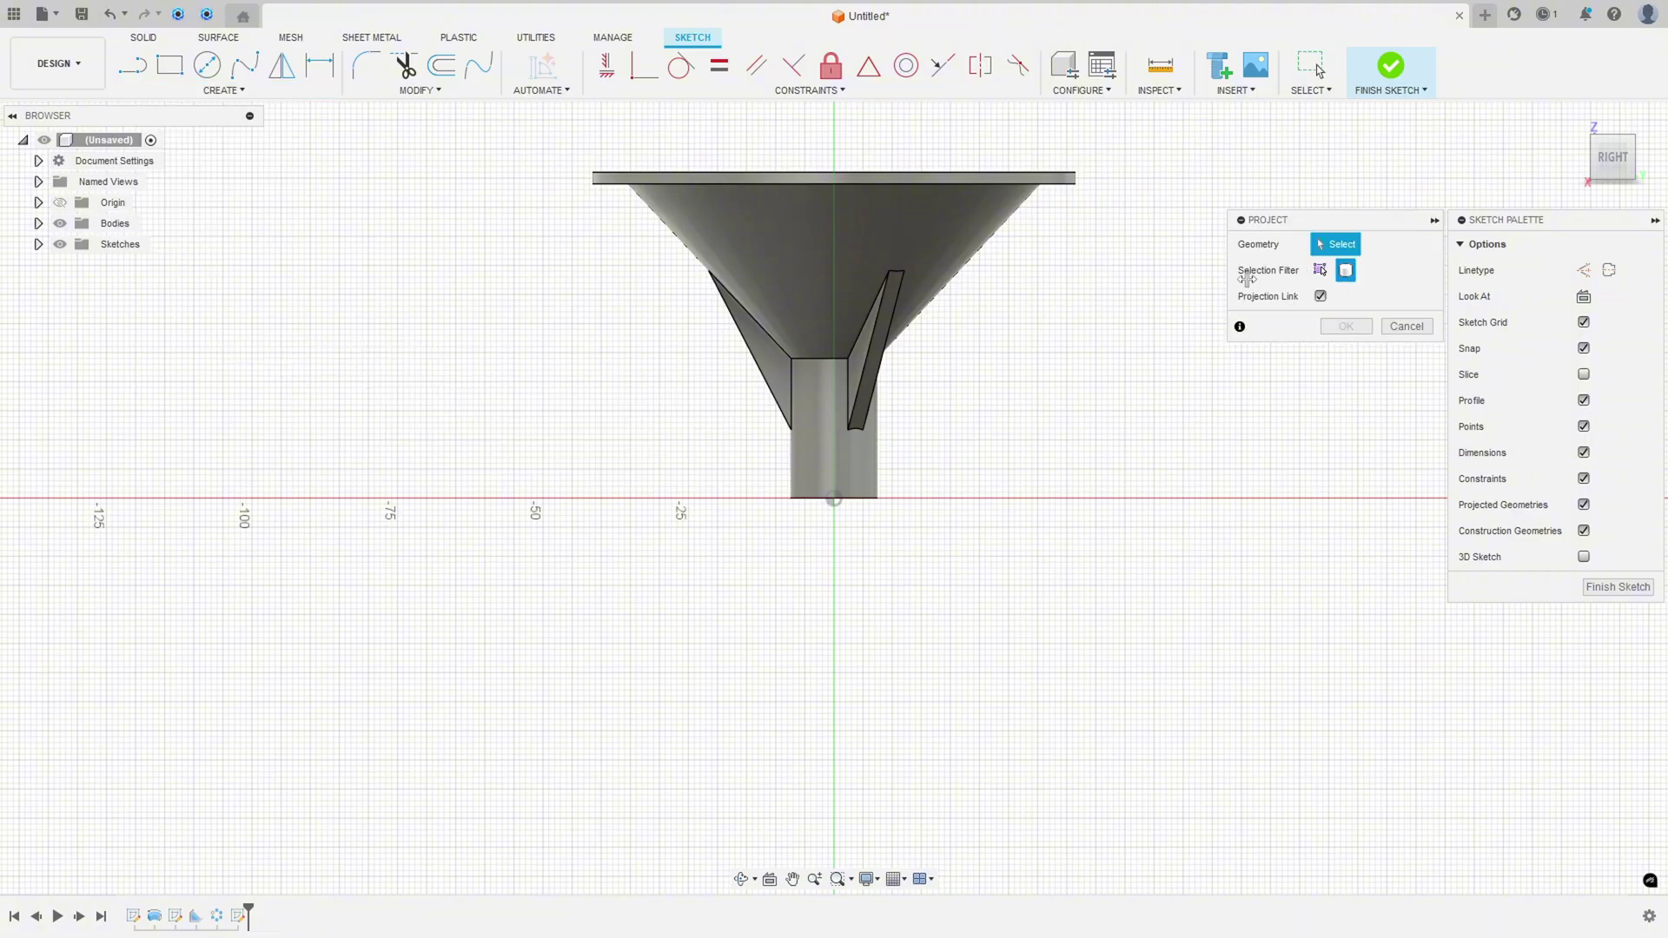
{"action": "left_click", "coordinate": [927, 260]}
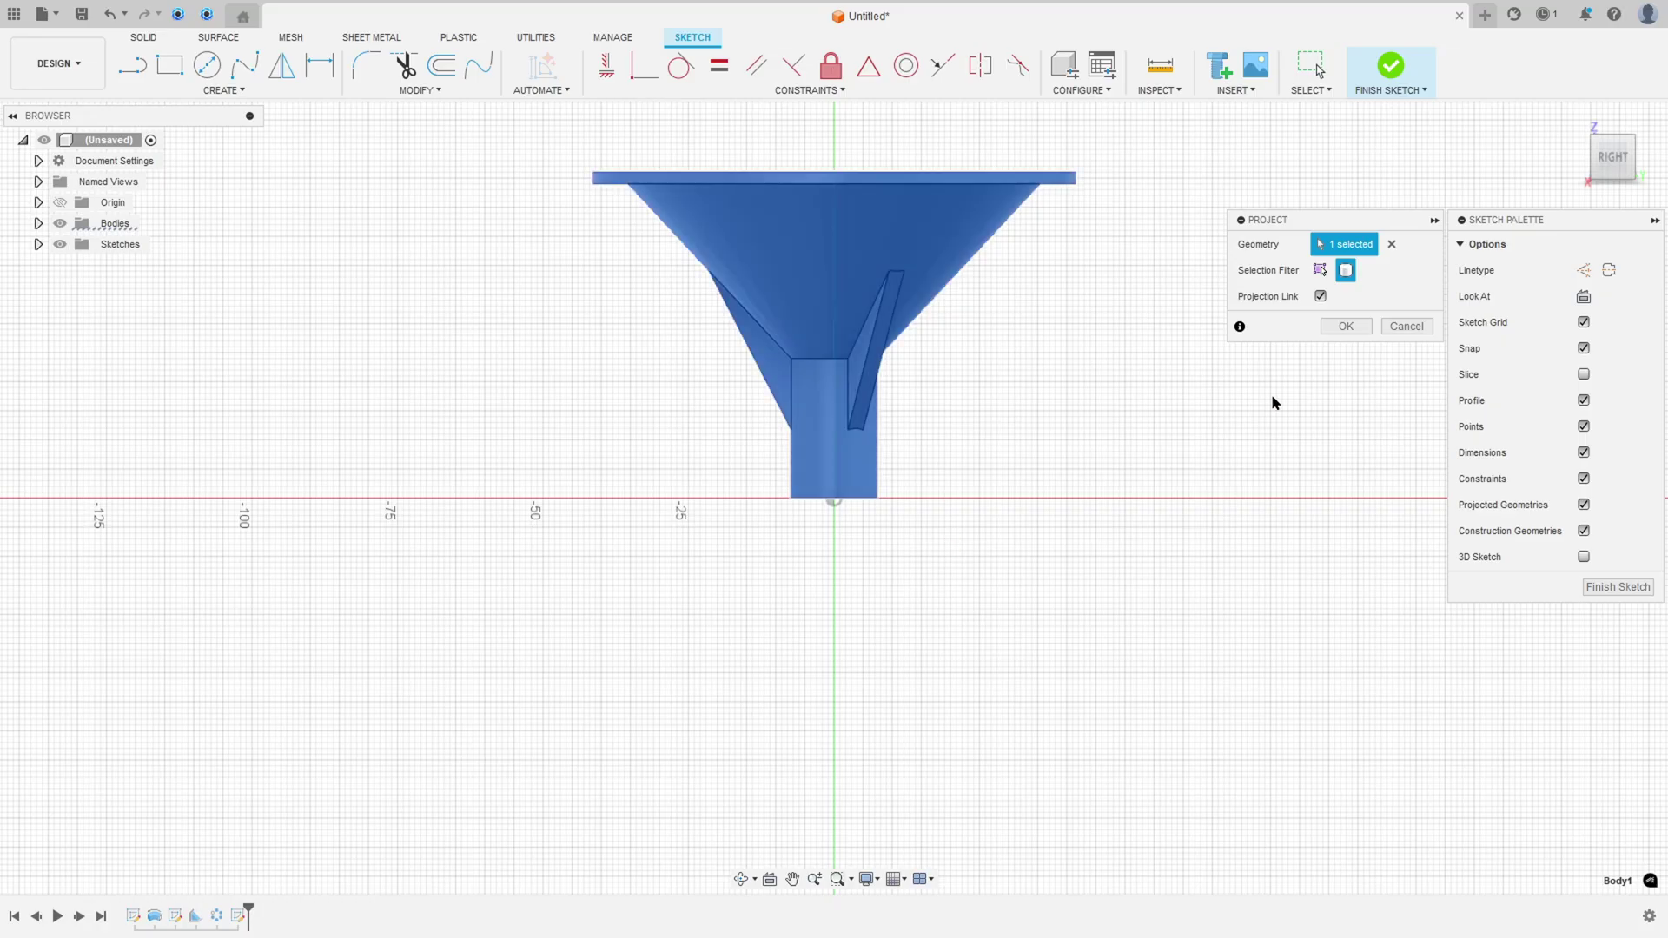
{"action": "left_click", "coordinate": [1346, 326]}
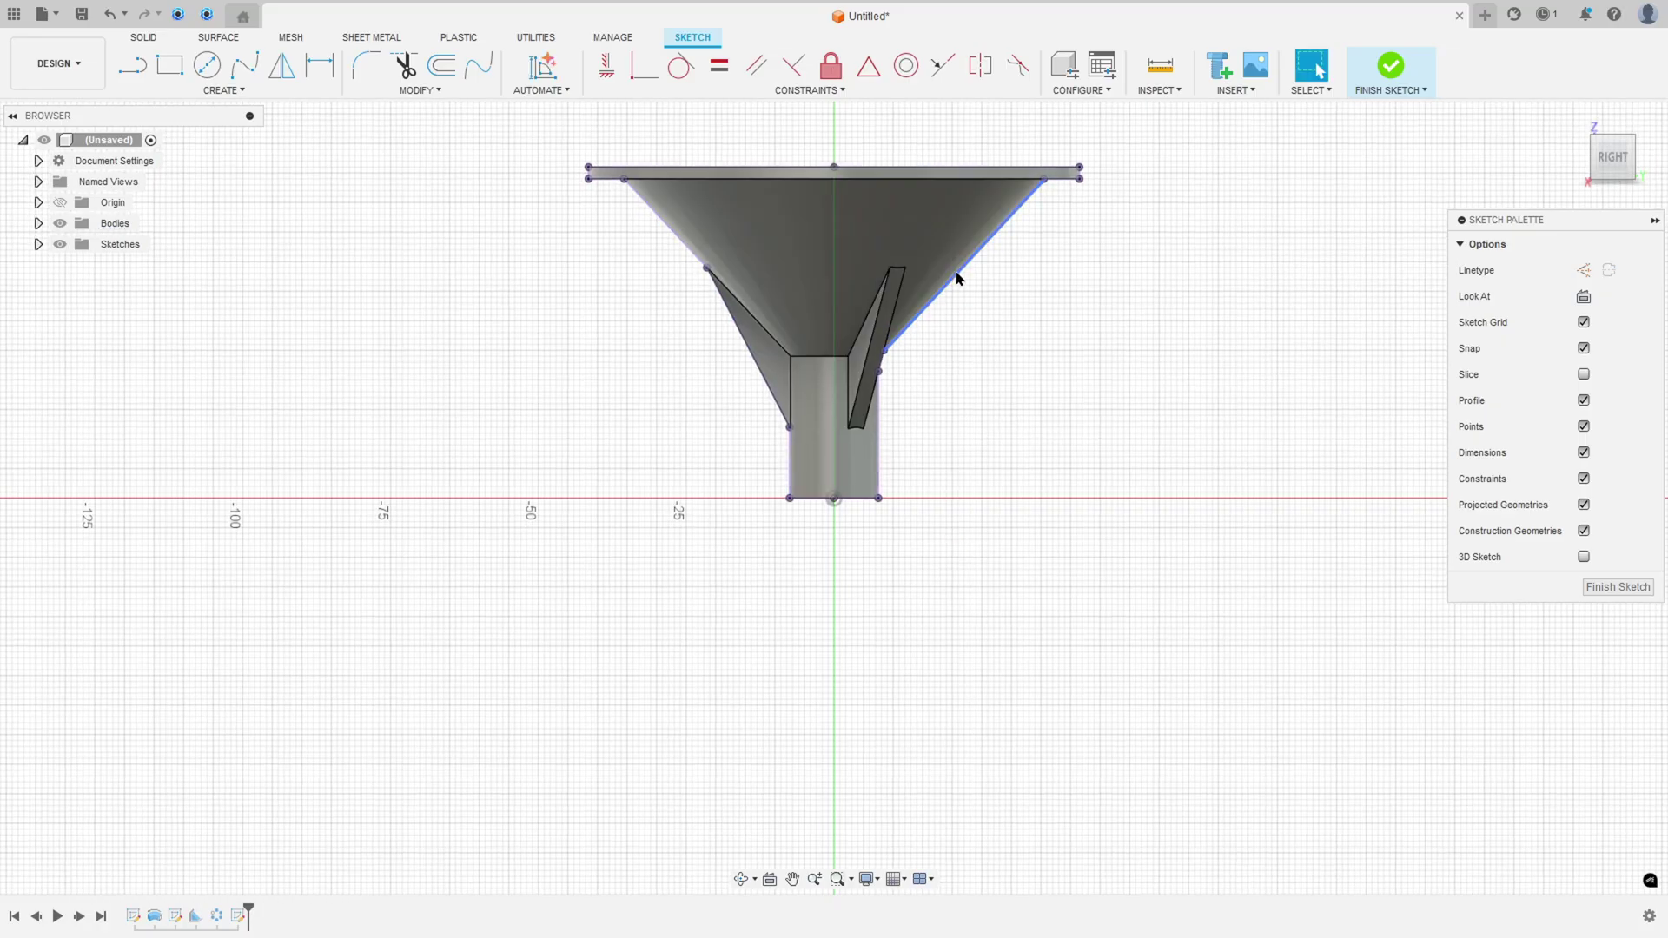
{"action": "left_click", "coordinate": [60, 223]}
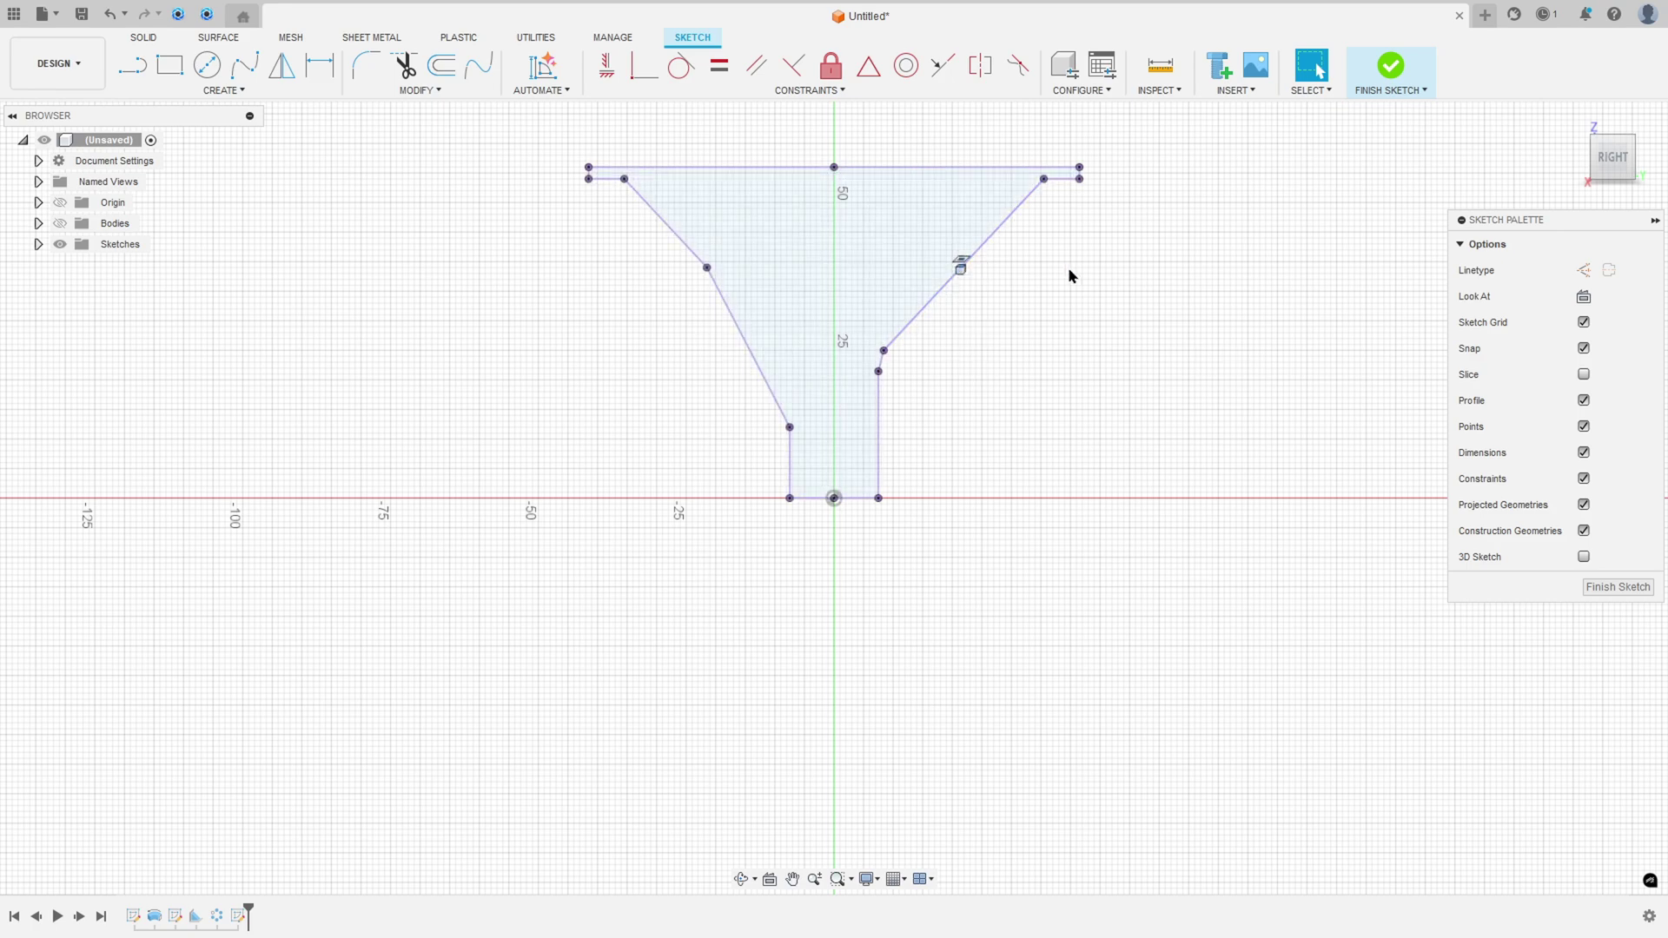
{"action": "left_click", "coordinate": [1374, 75]}
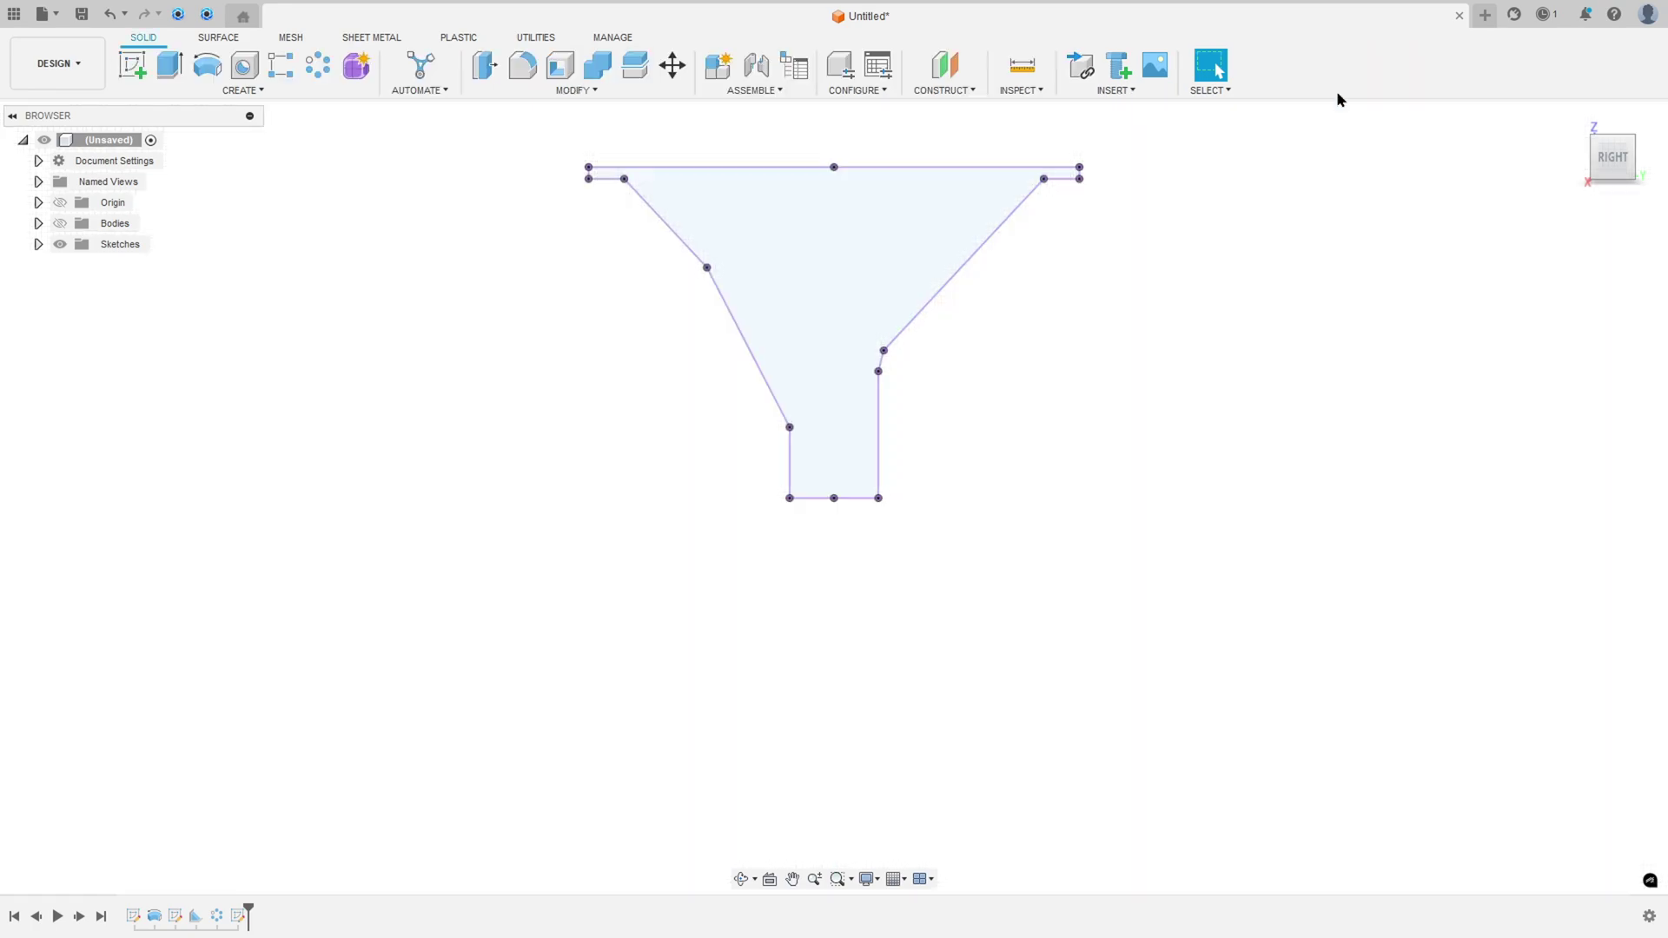
Step: Construct a plane at 90 degrees through the projected slanted cone edge opposite the rib, showing the bodies again
{"action": "left_click", "coordinate": [947, 91]}
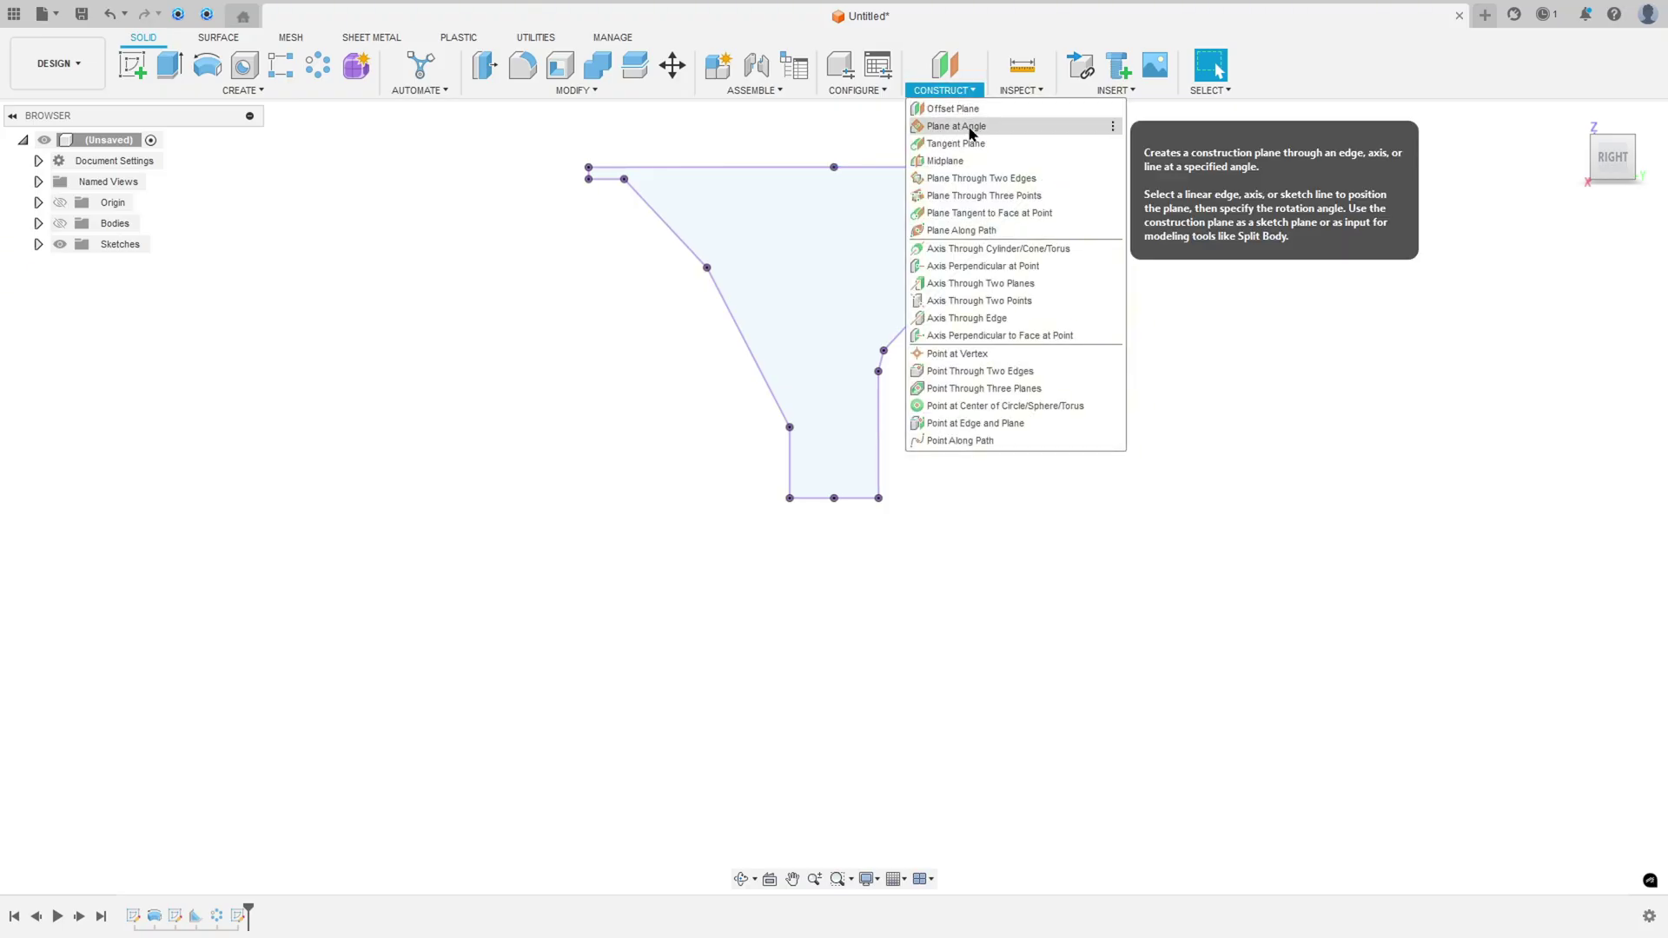
{"action": "left_click", "coordinate": [972, 130]}
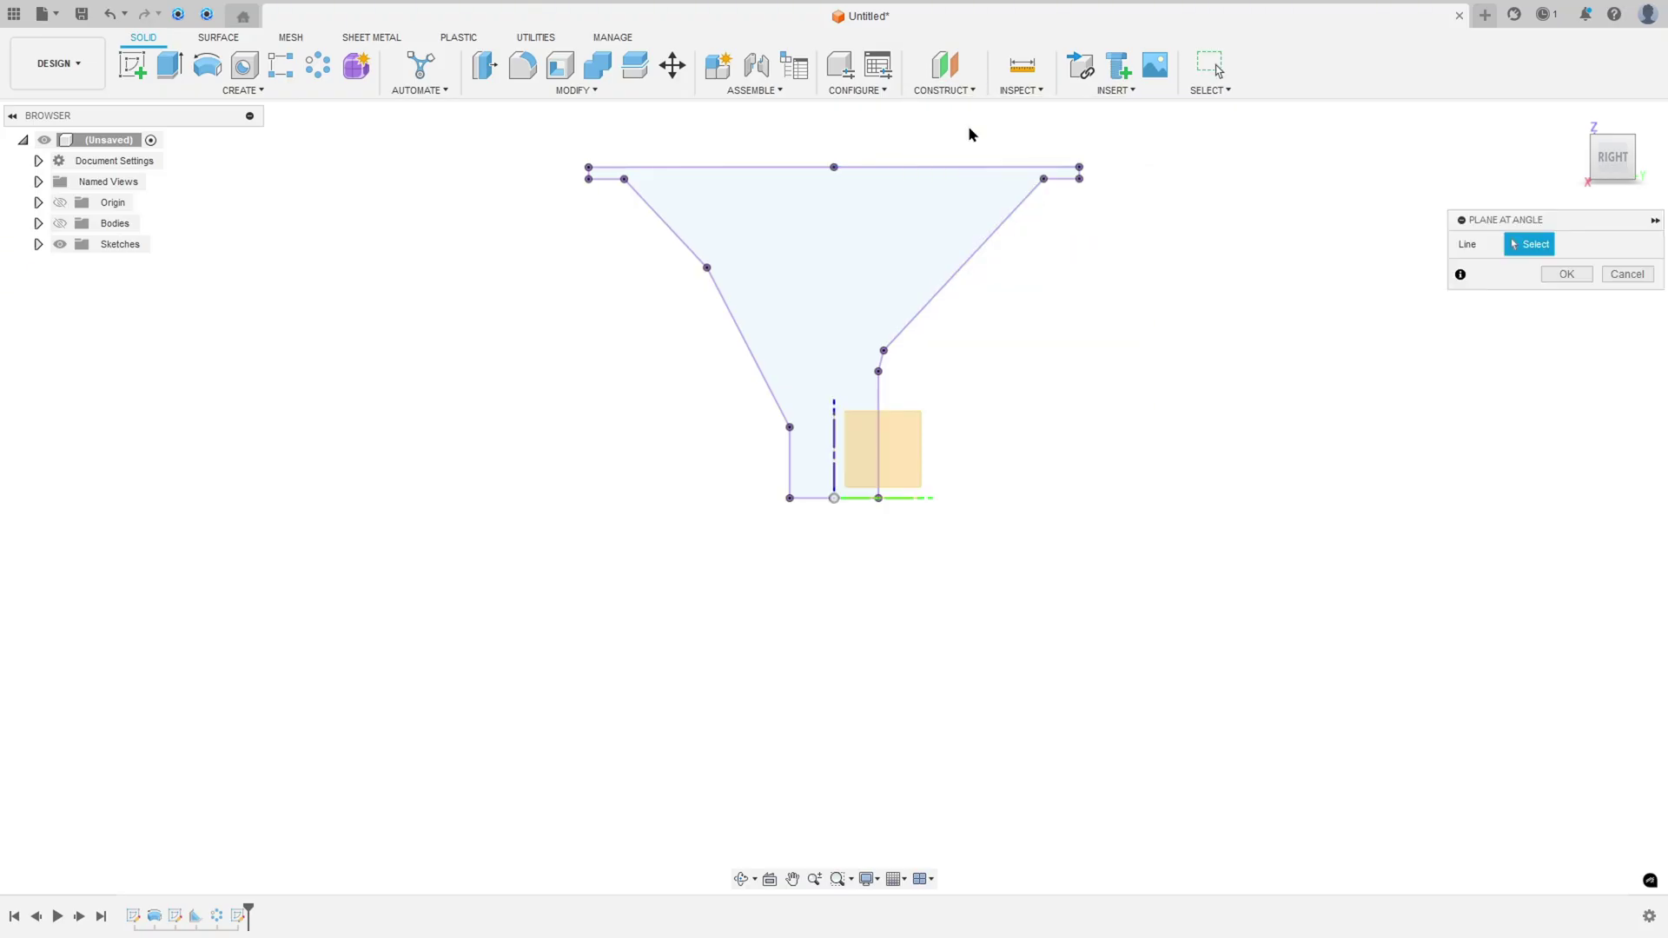
{"action": "left_click", "coordinate": [973, 258]}
{"action": "middle_click_drag", "start_coordinate": [909, 374], "coordinate": [974, 393], "text": "shift"}
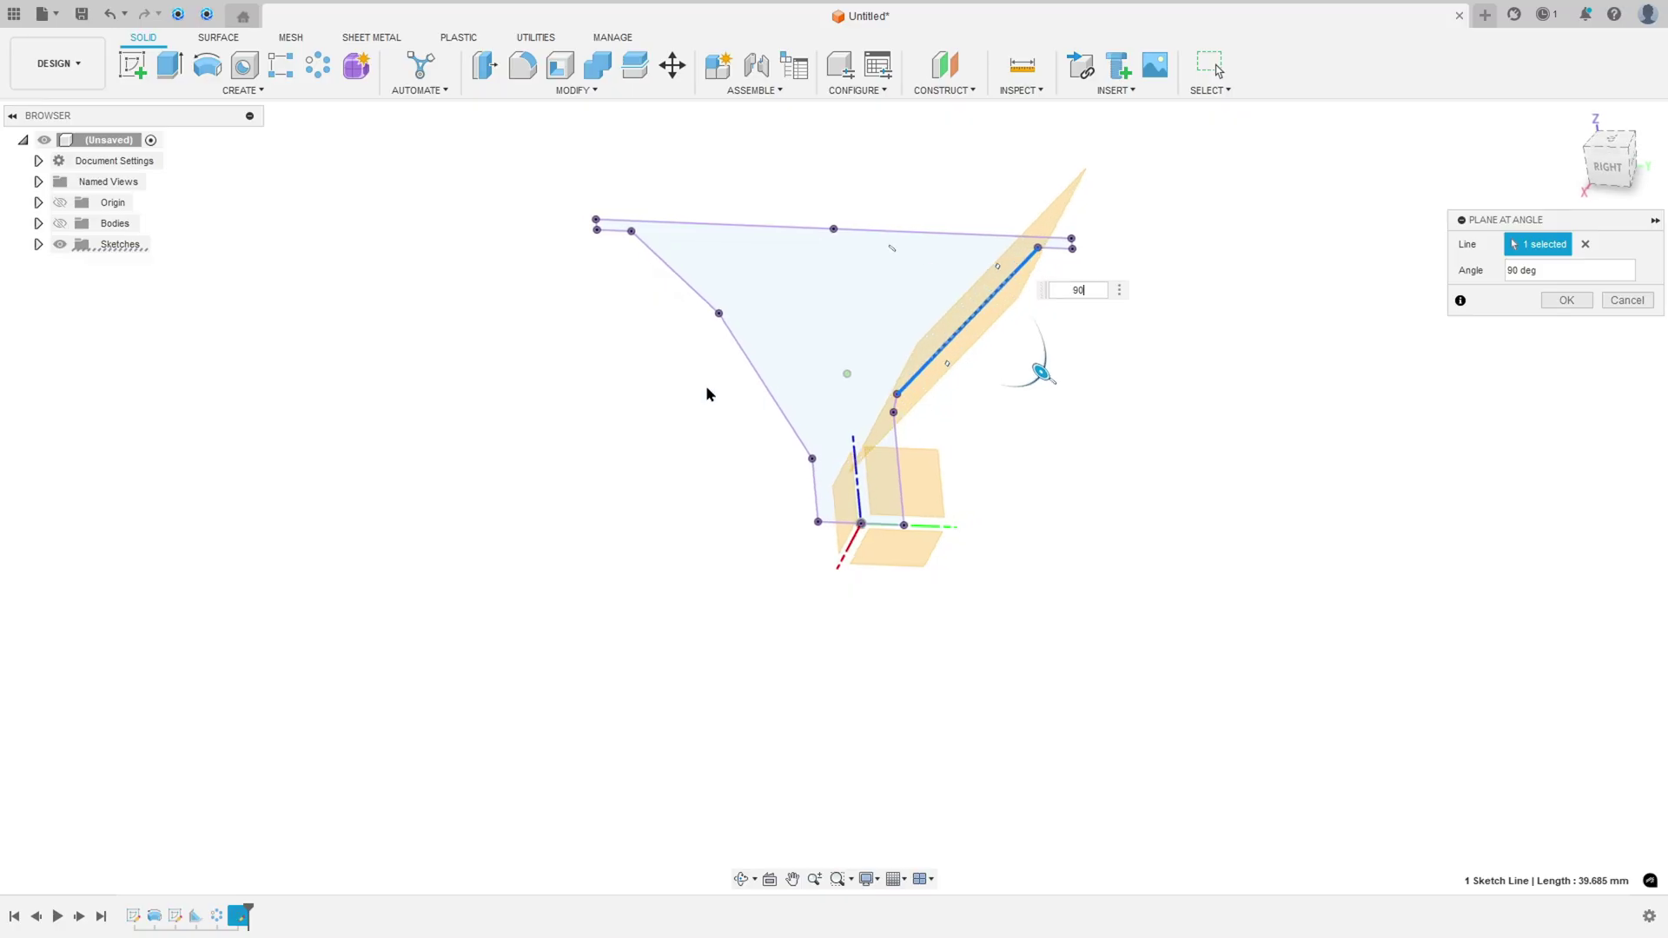
{"action": "left_click", "coordinate": [60, 224]}
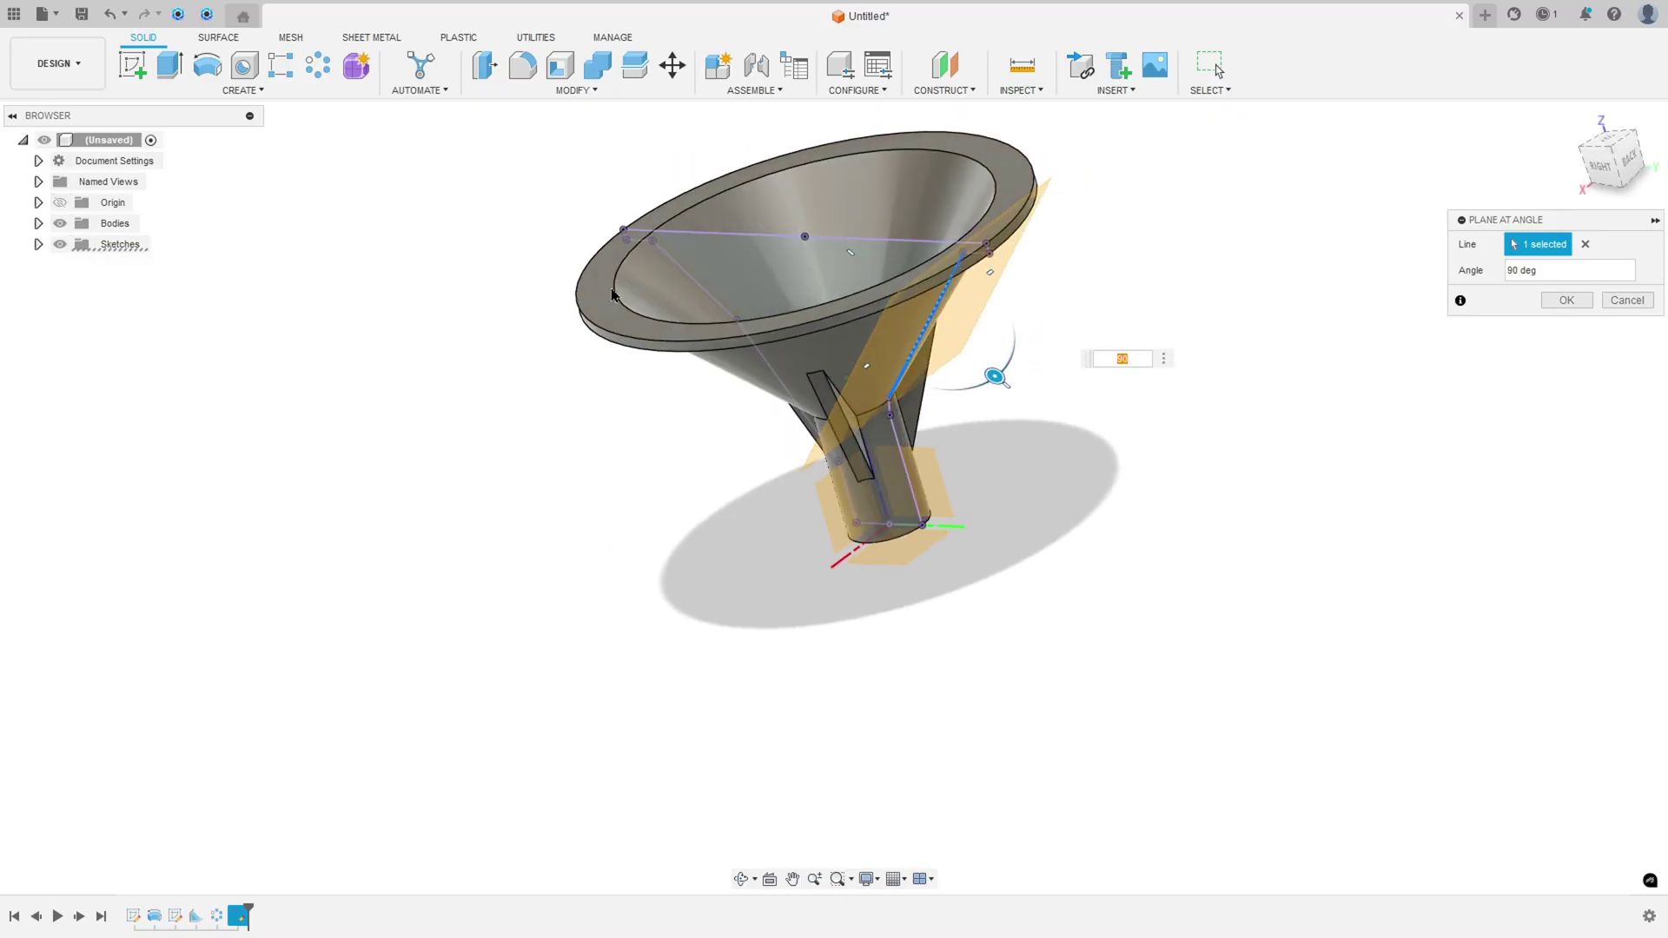
{"action": "middle_click_drag", "start_coordinate": [747, 316], "coordinate": [906, 354], "text": "shift"}
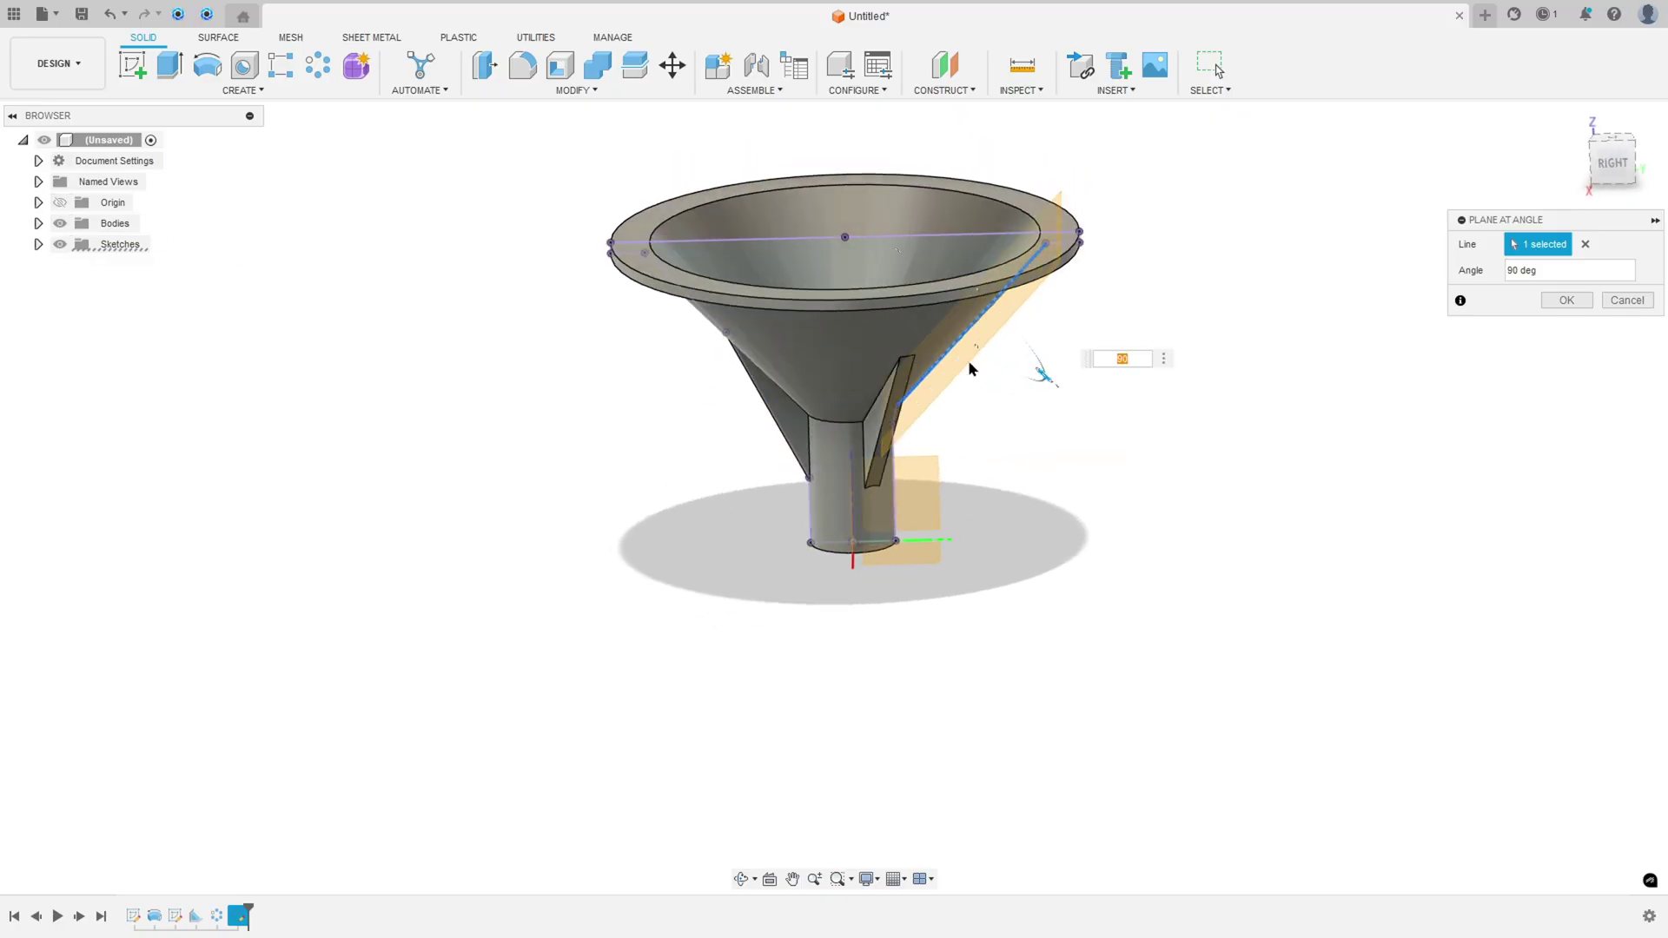
{"action": "left_click", "coordinate": [1567, 300]}
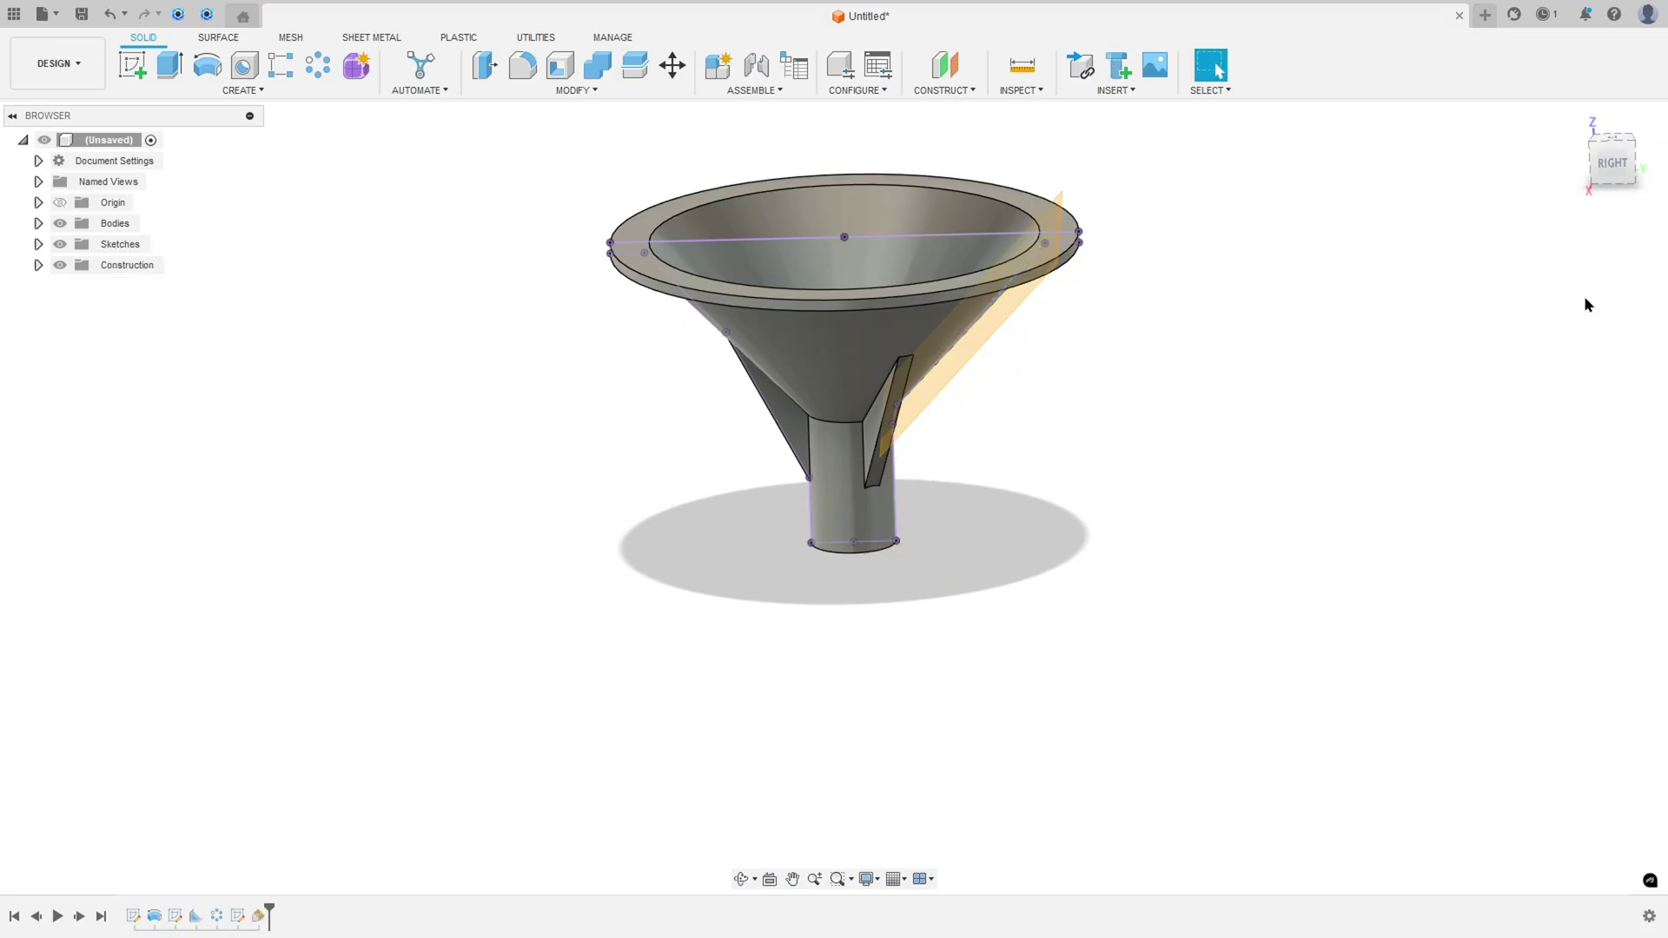
Step: Start a sketch on the slanted construction plane along the cone and orient the view square to that plane
{"action": "left_click", "coordinate": [132, 64]}
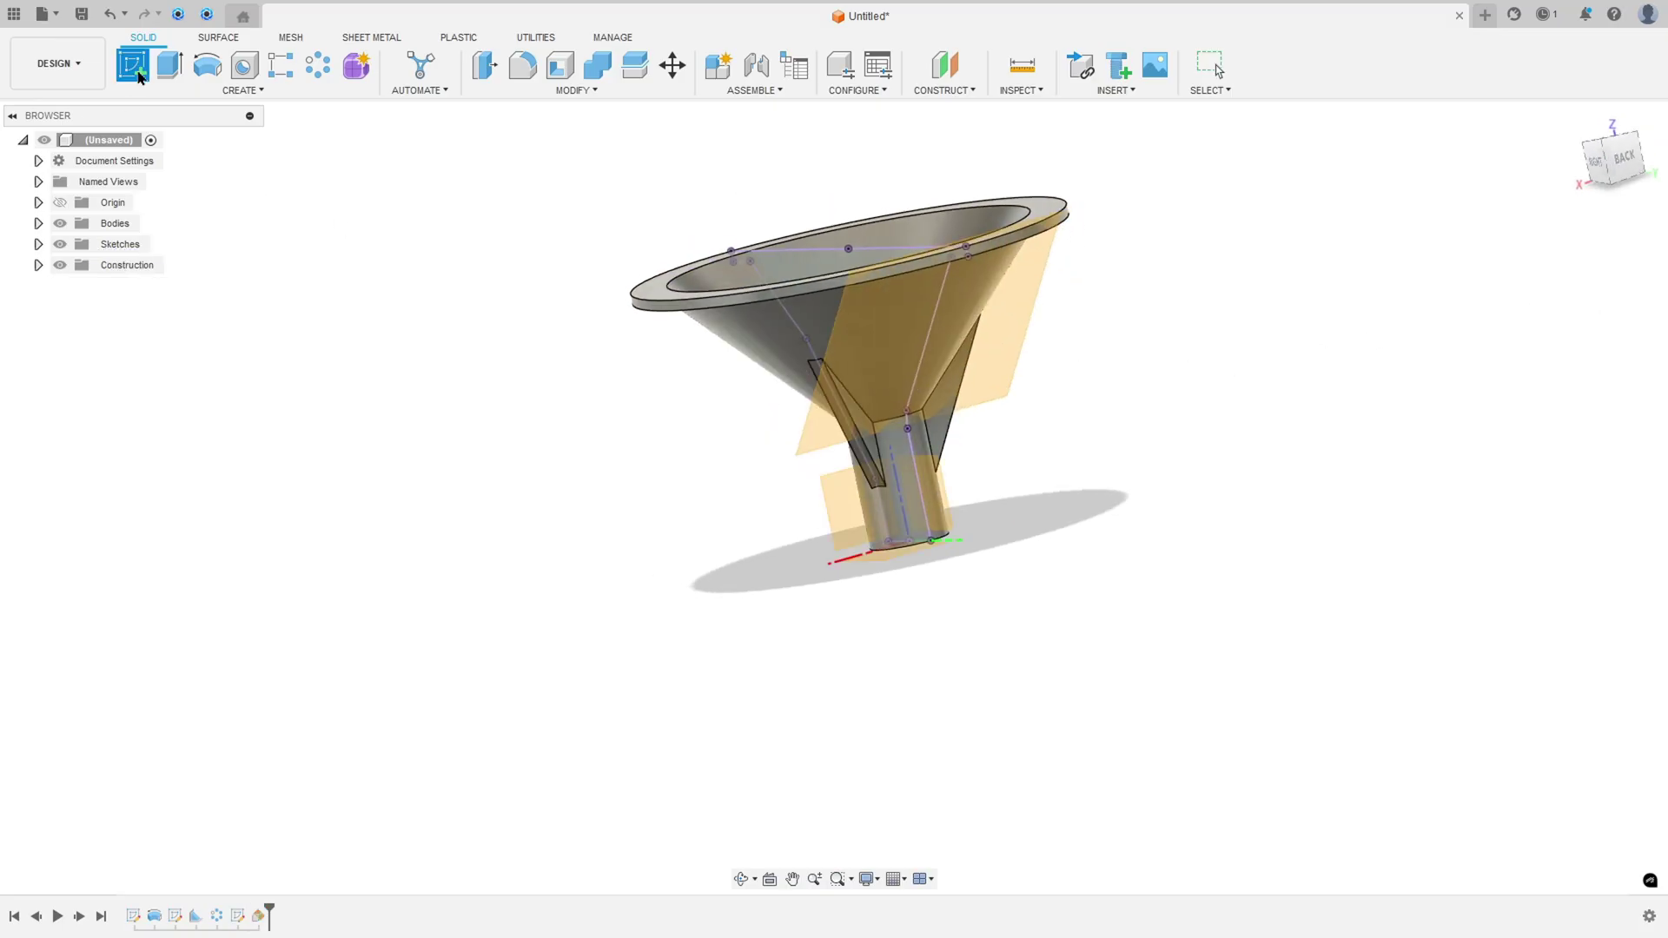
{"action": "left_click", "coordinate": [887, 377]}
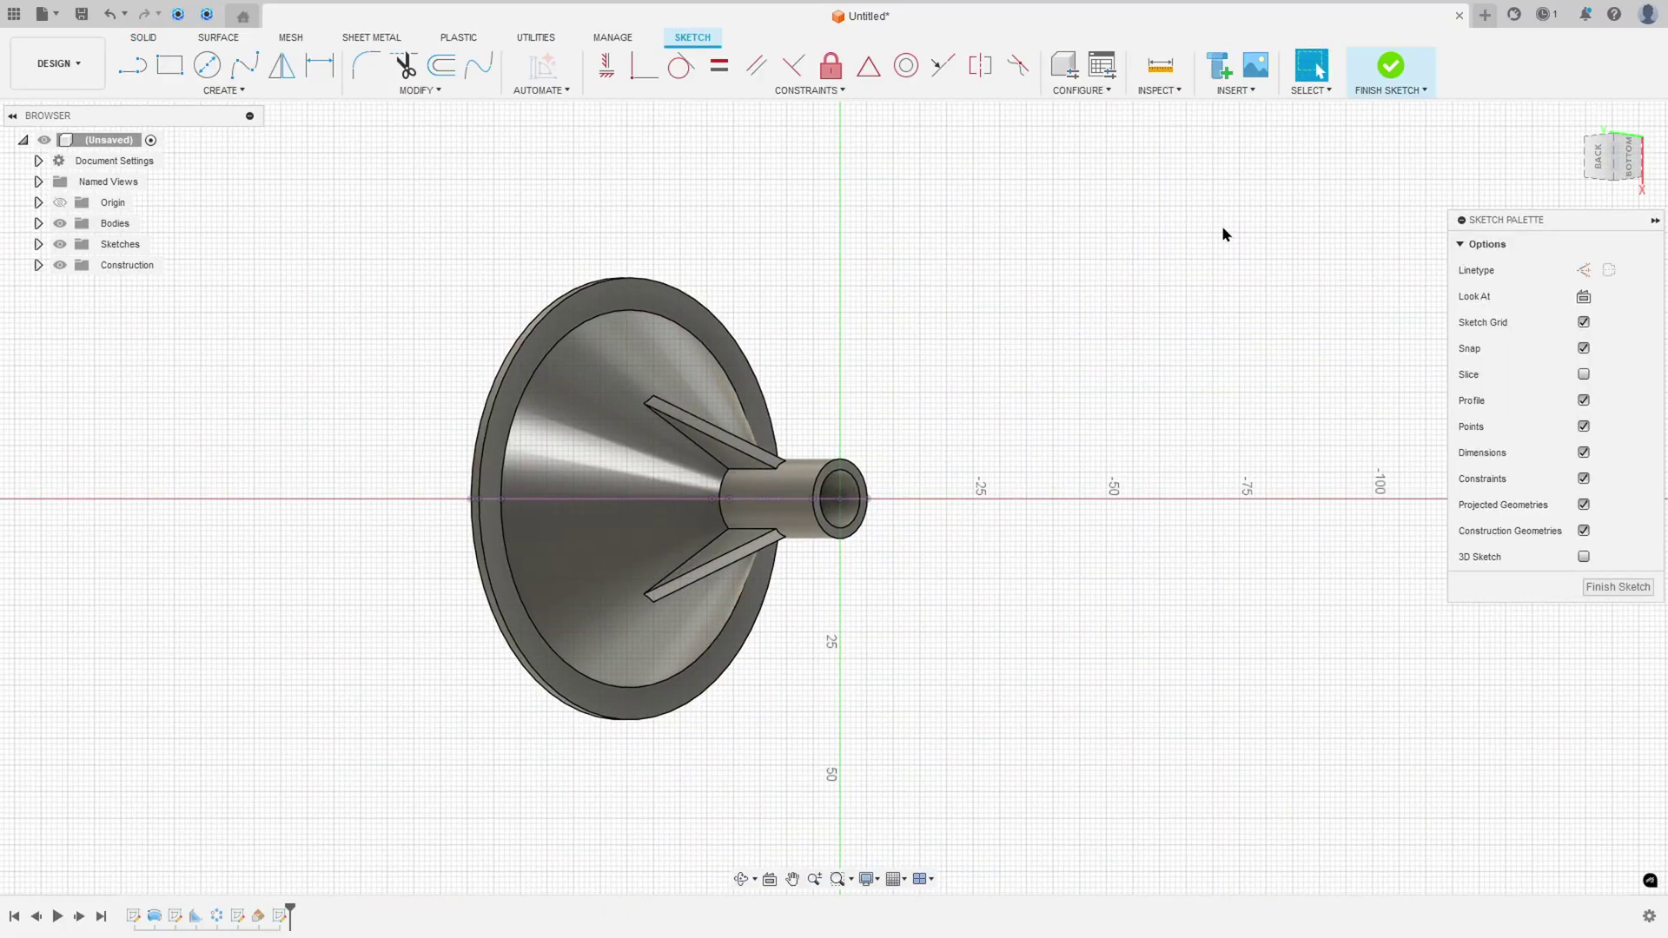
{"action": "mouse_move", "coordinate": [1169, 230]}
{"action": "middle_mouse_down", "text": "shift"}
{"action": "mouse_move", "coordinate": [998, 261]}
{"action": "mouse_move", "coordinate": [1124, 346]}
{"action": "mouse_move", "coordinate": [1411, 243]}
{"action": "middle_mouse_up", "text": "shift"}
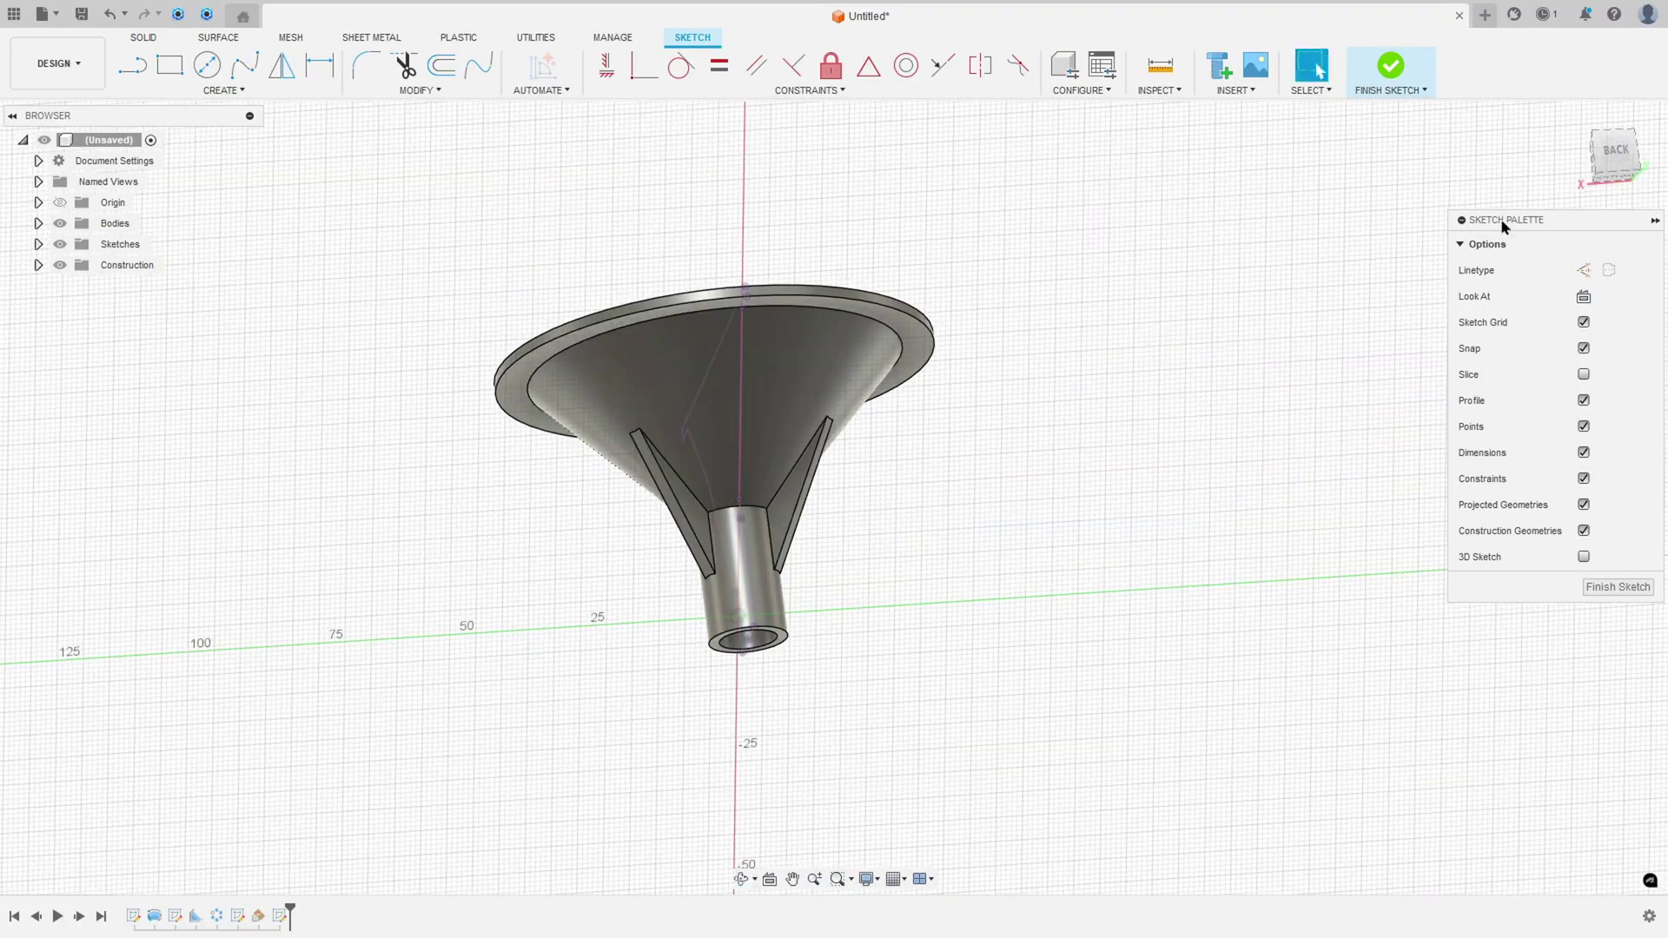
{"action": "left_click", "coordinate": [1620, 174]}
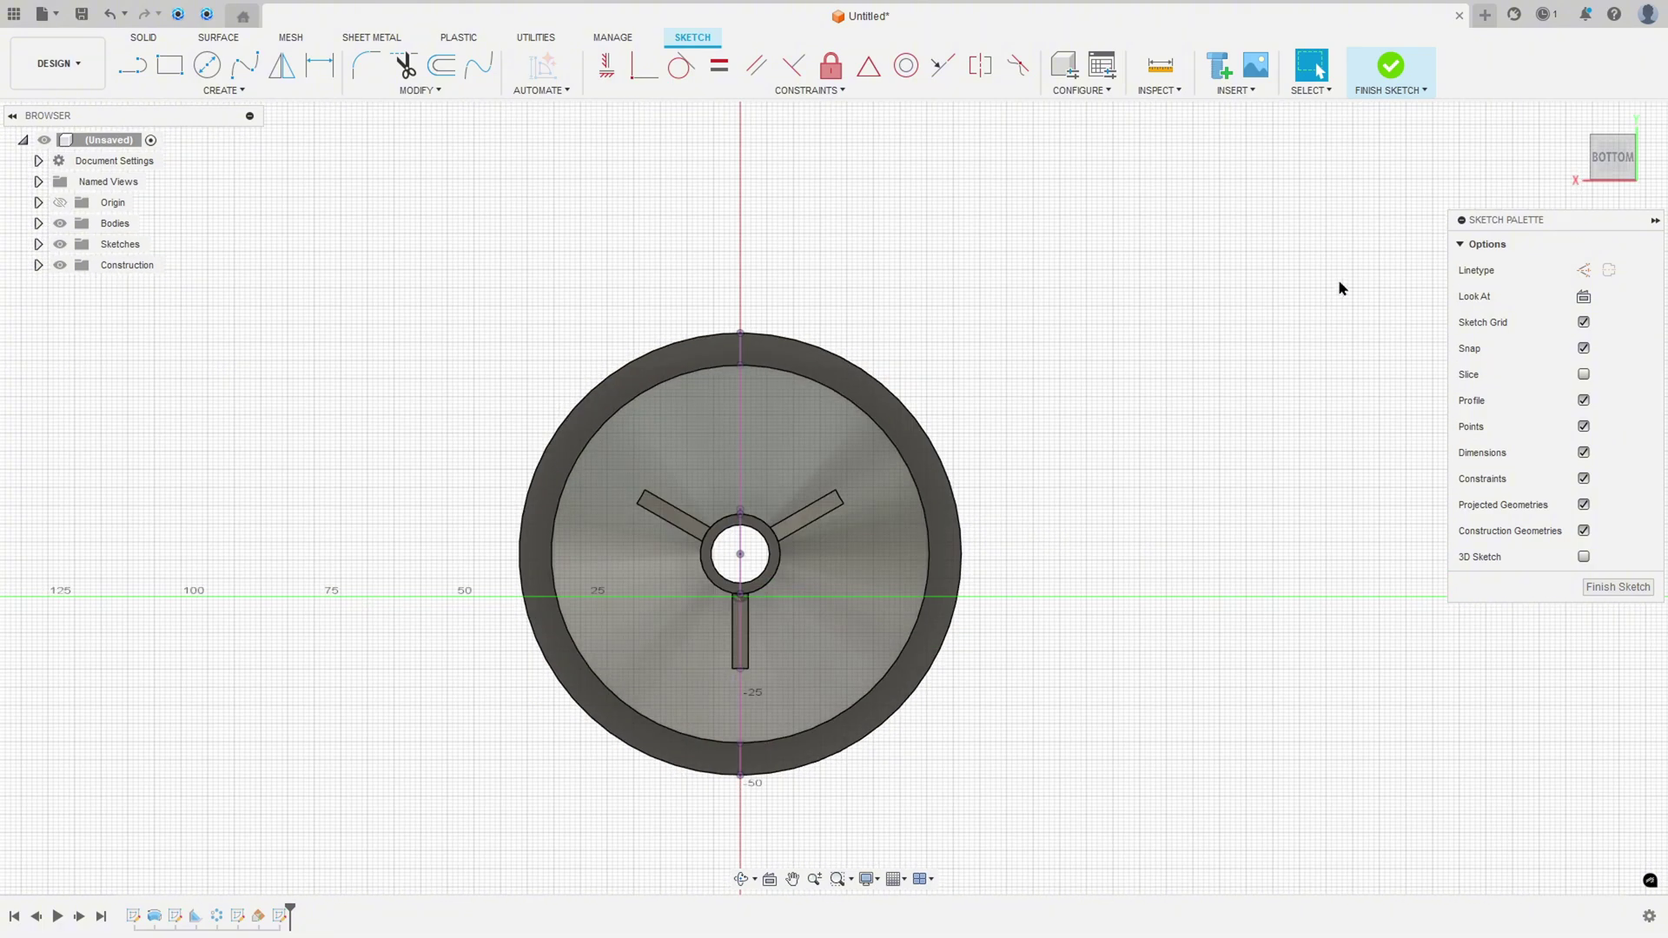
{"action": "left_click_drag", "start_coordinate": [1583, 148], "coordinate": [1598, 174]}
{"action": "left_click", "coordinate": [1610, 144]}
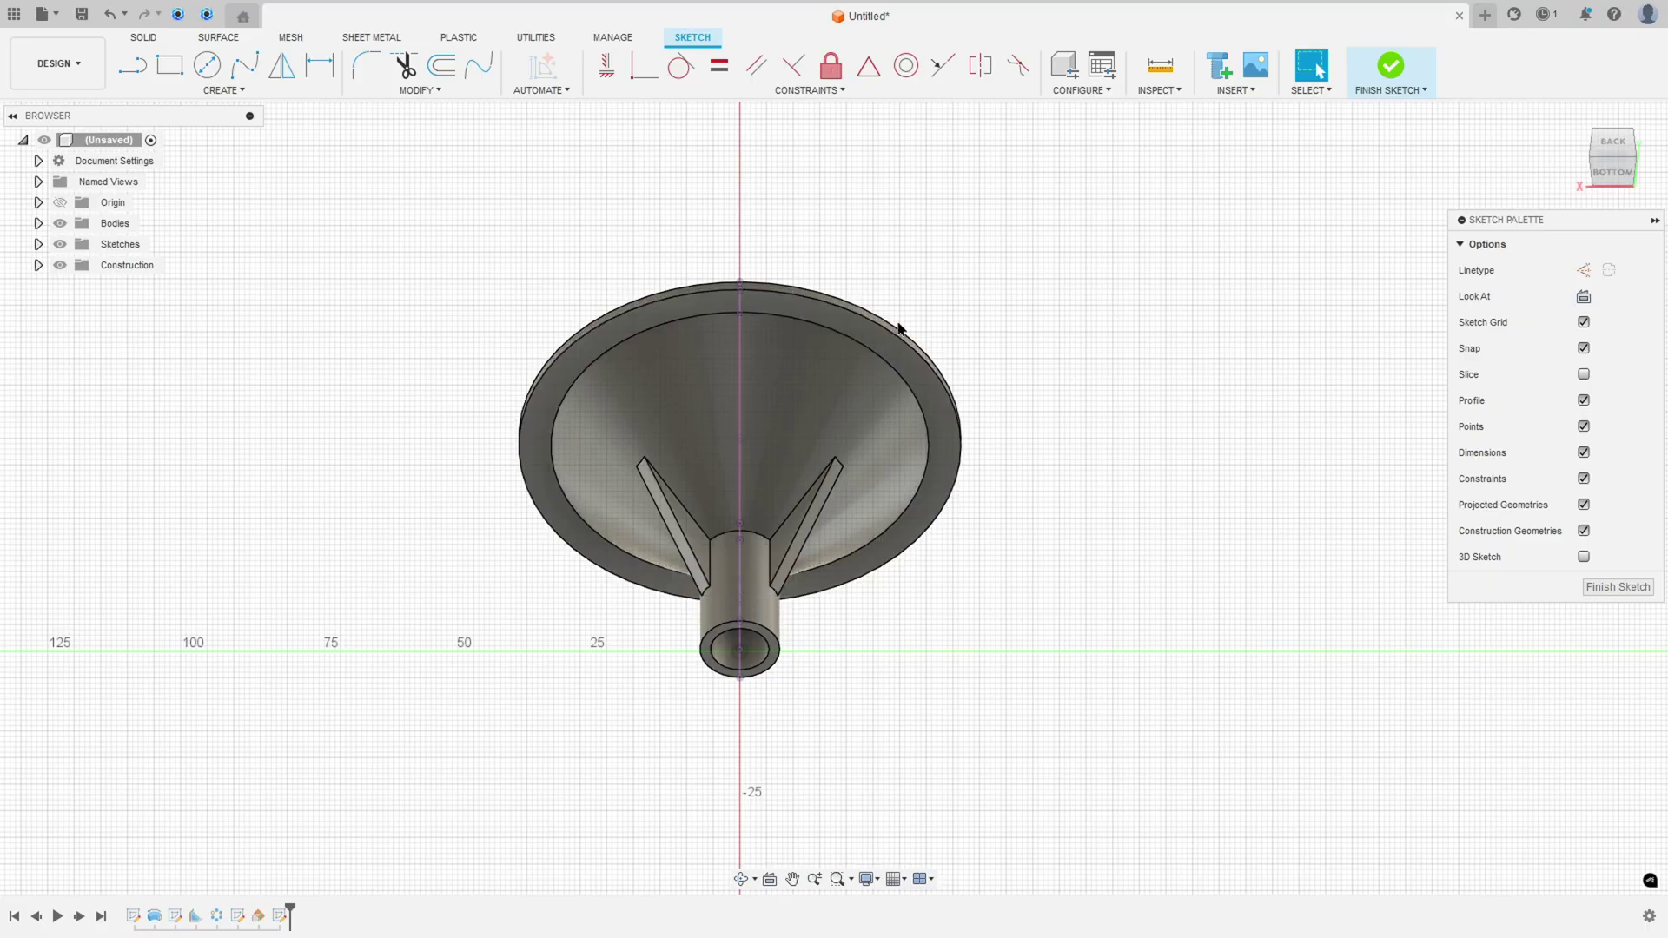
{"action": "scroll", "coordinate": [804, 321], "scroll_direction": "up", "scroll_amount": 5}
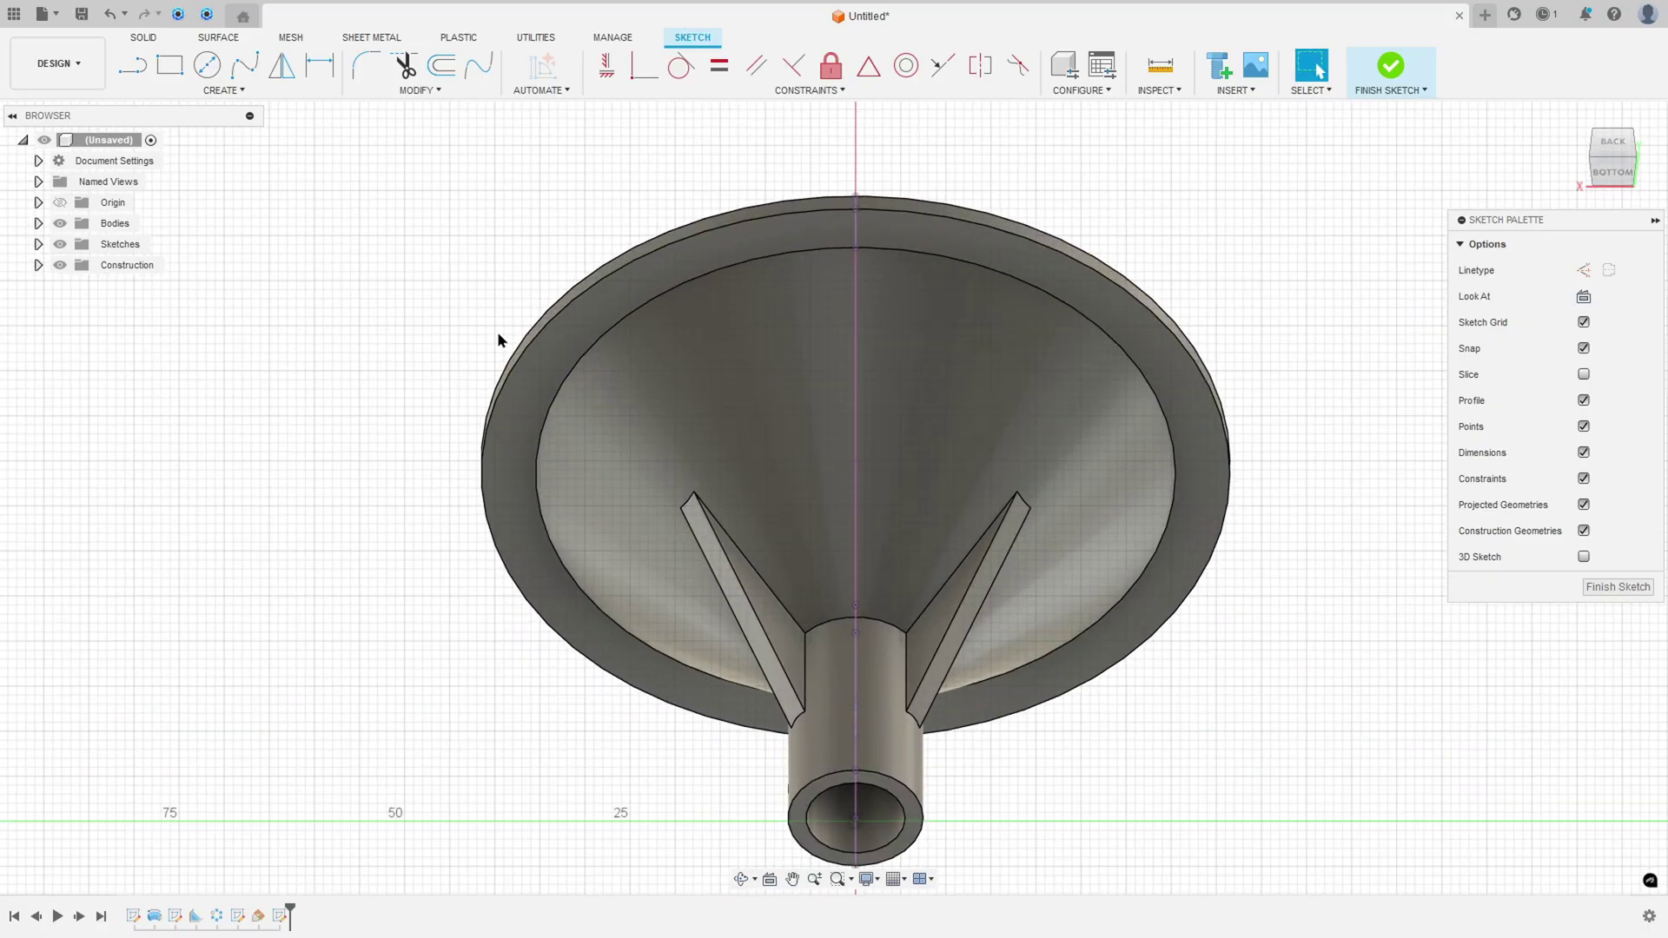
Step: Project the single edge where the cone meets the tube into the sketch with the projection link on, and hide Sketch3
{"action": "left_click", "coordinate": [224, 91]}
{"action": "mouse_move", "coordinate": [212, 352]}
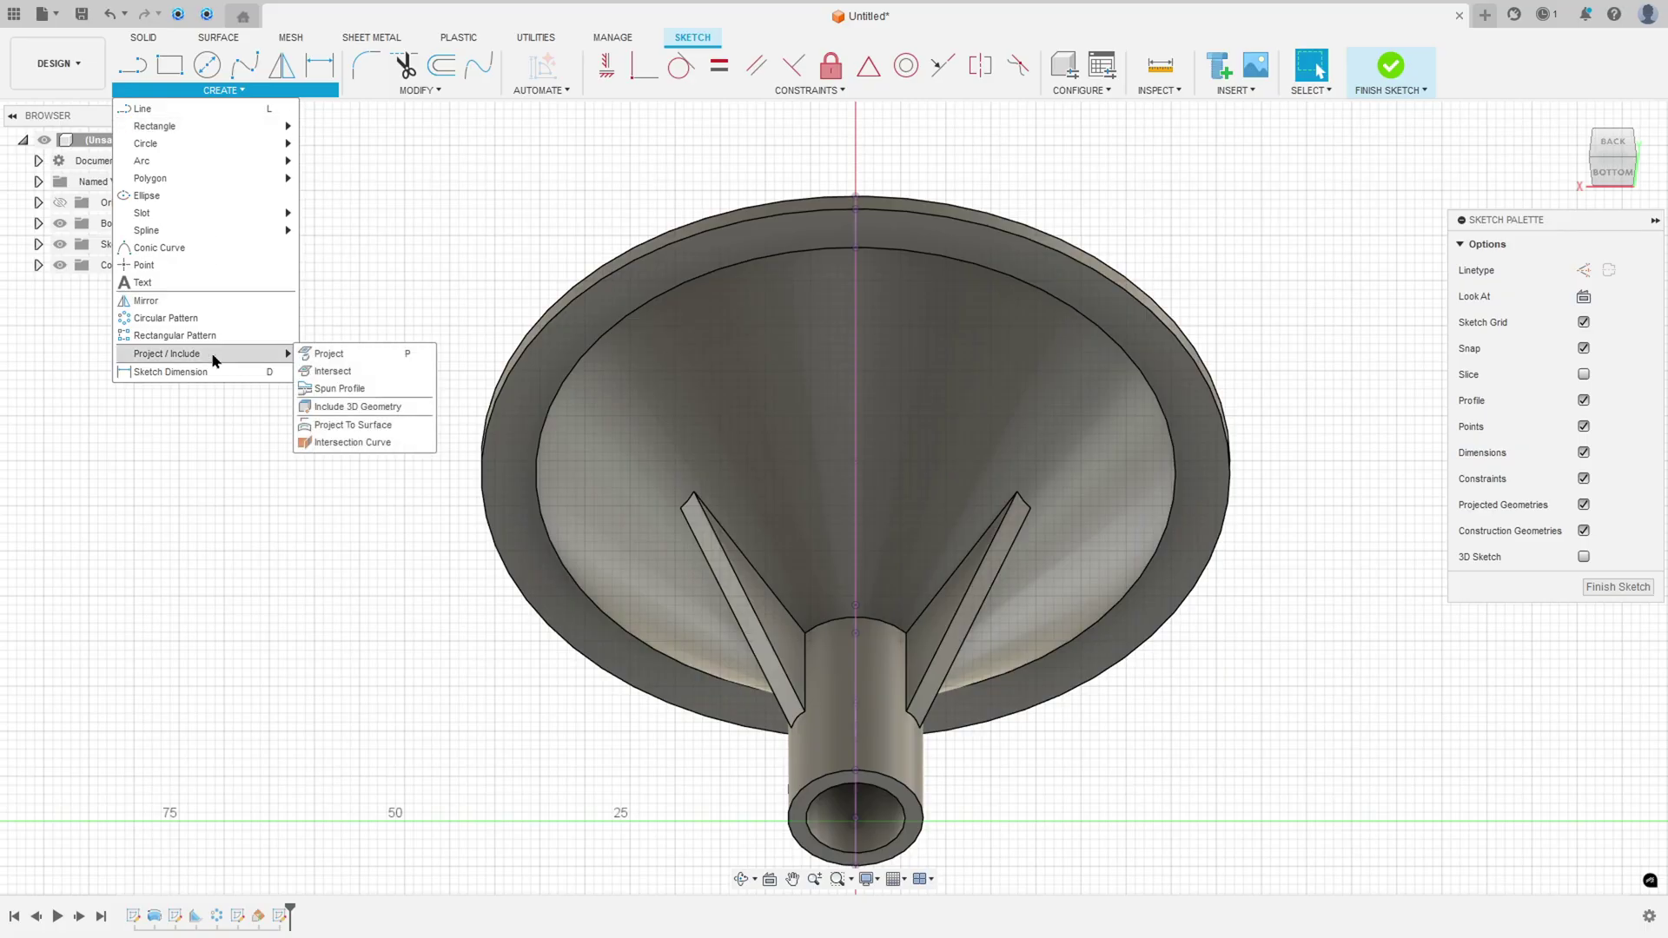
{"action": "left_click", "coordinate": [329, 354]}
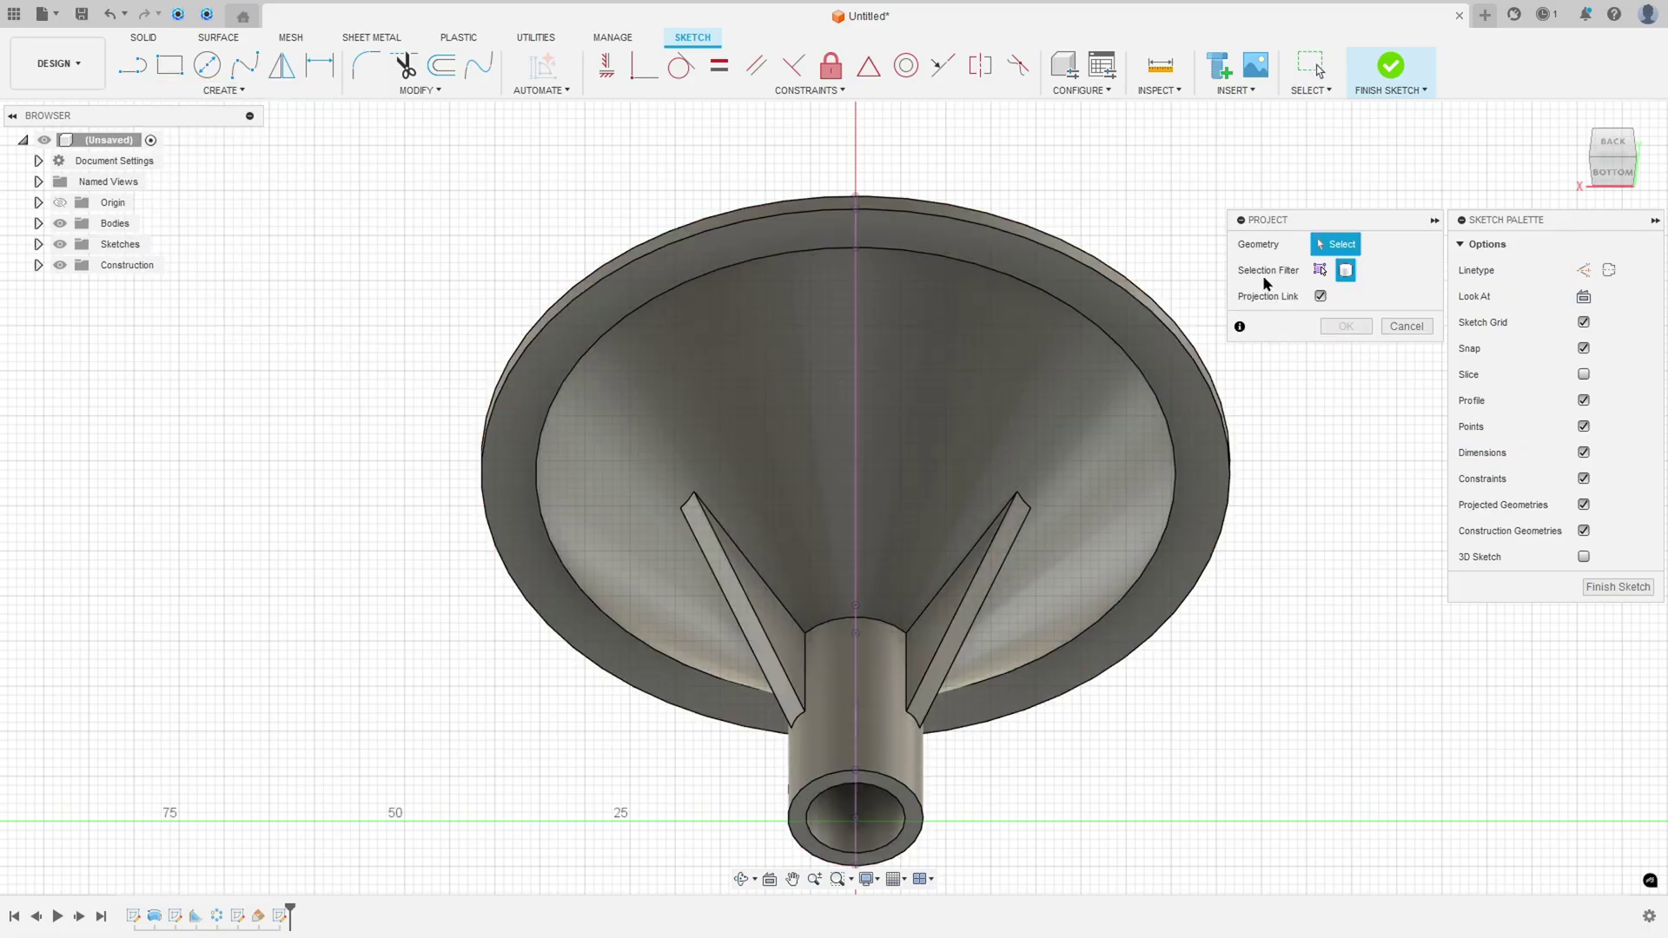
{"action": "left_click", "coordinate": [1321, 271]}
{"action": "scroll", "coordinate": [860, 625], "scroll_direction": "up", "scroll_amount": 5}
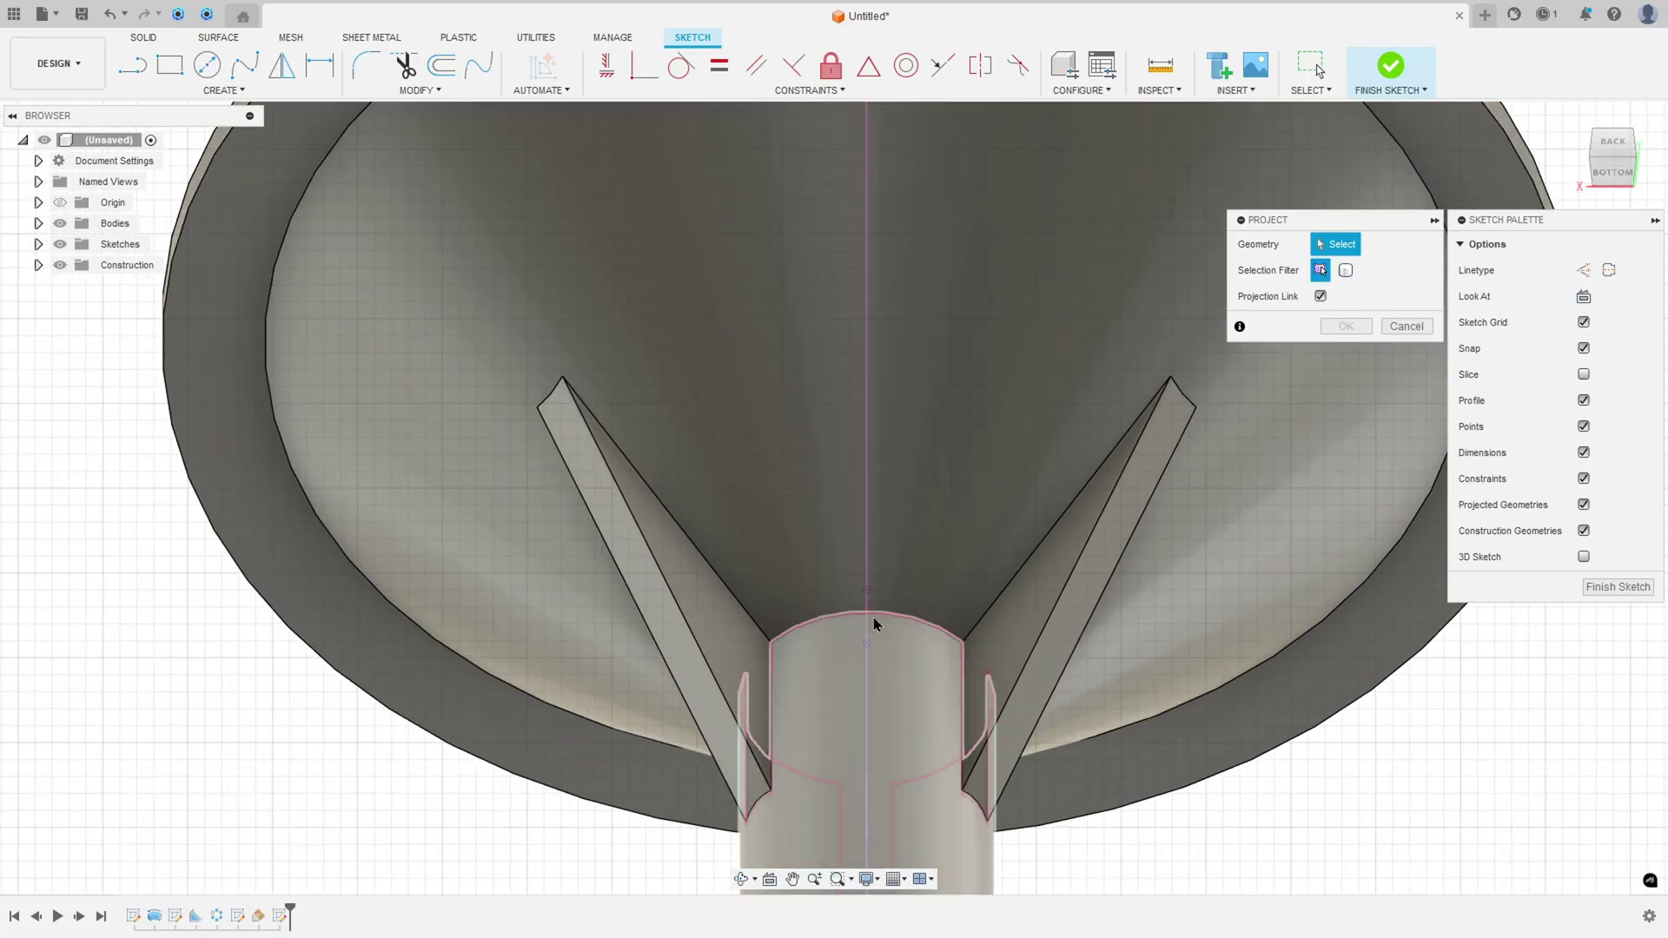
{"action": "left_click", "coordinate": [883, 618]}
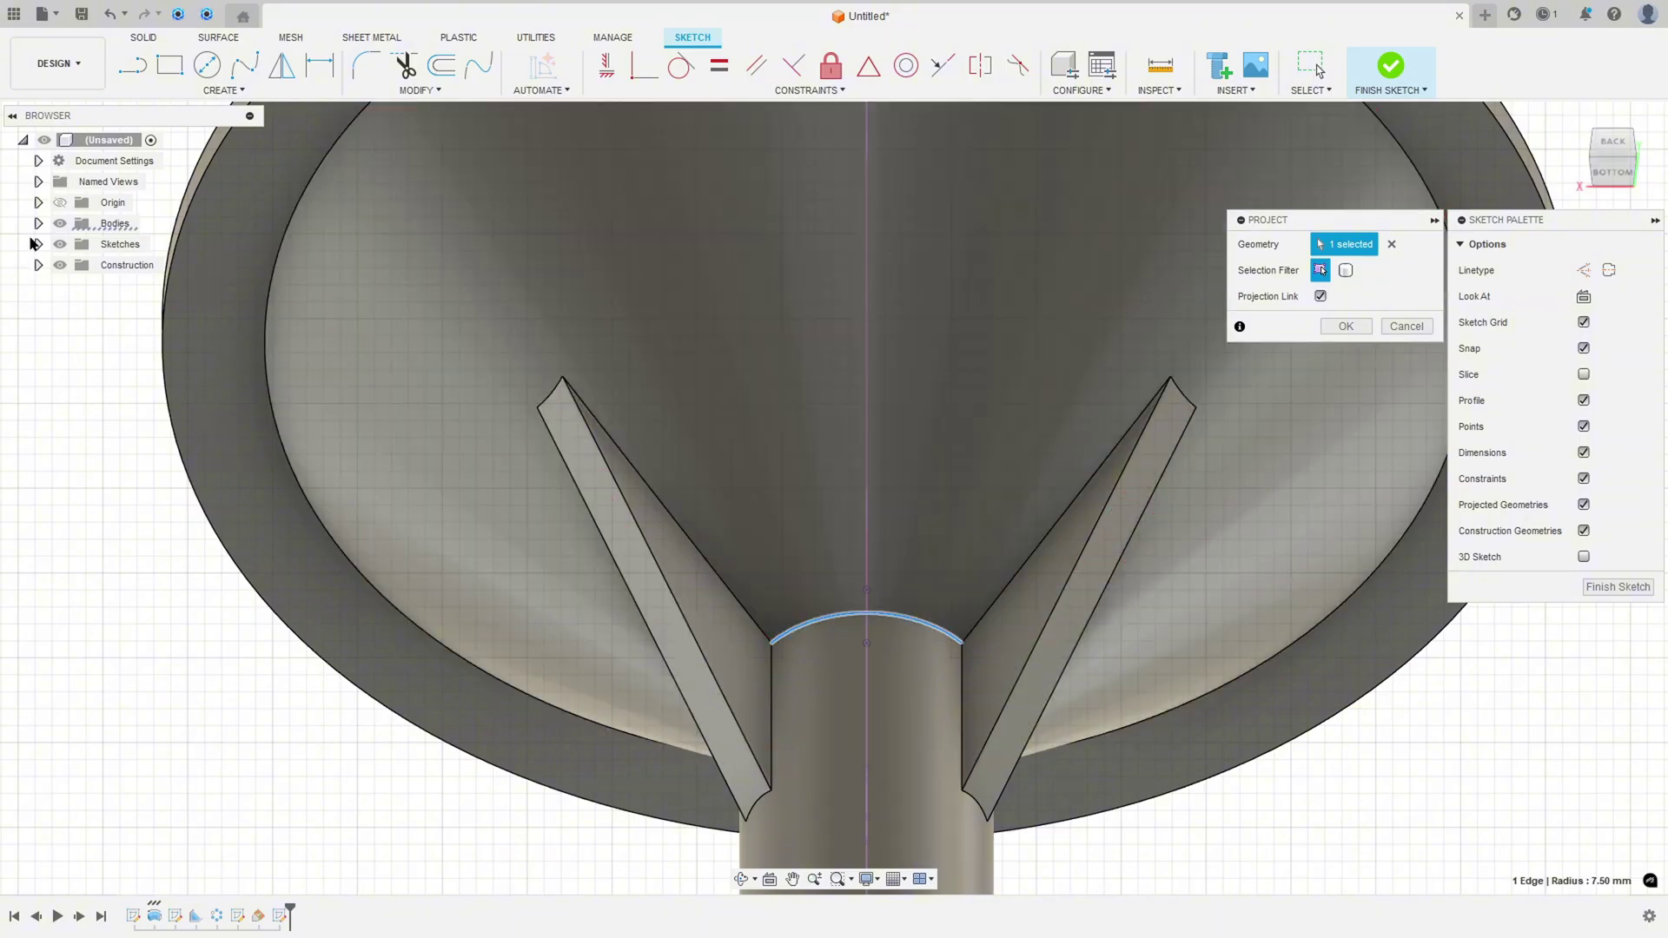
{"action": "left_click", "coordinate": [38, 246]}
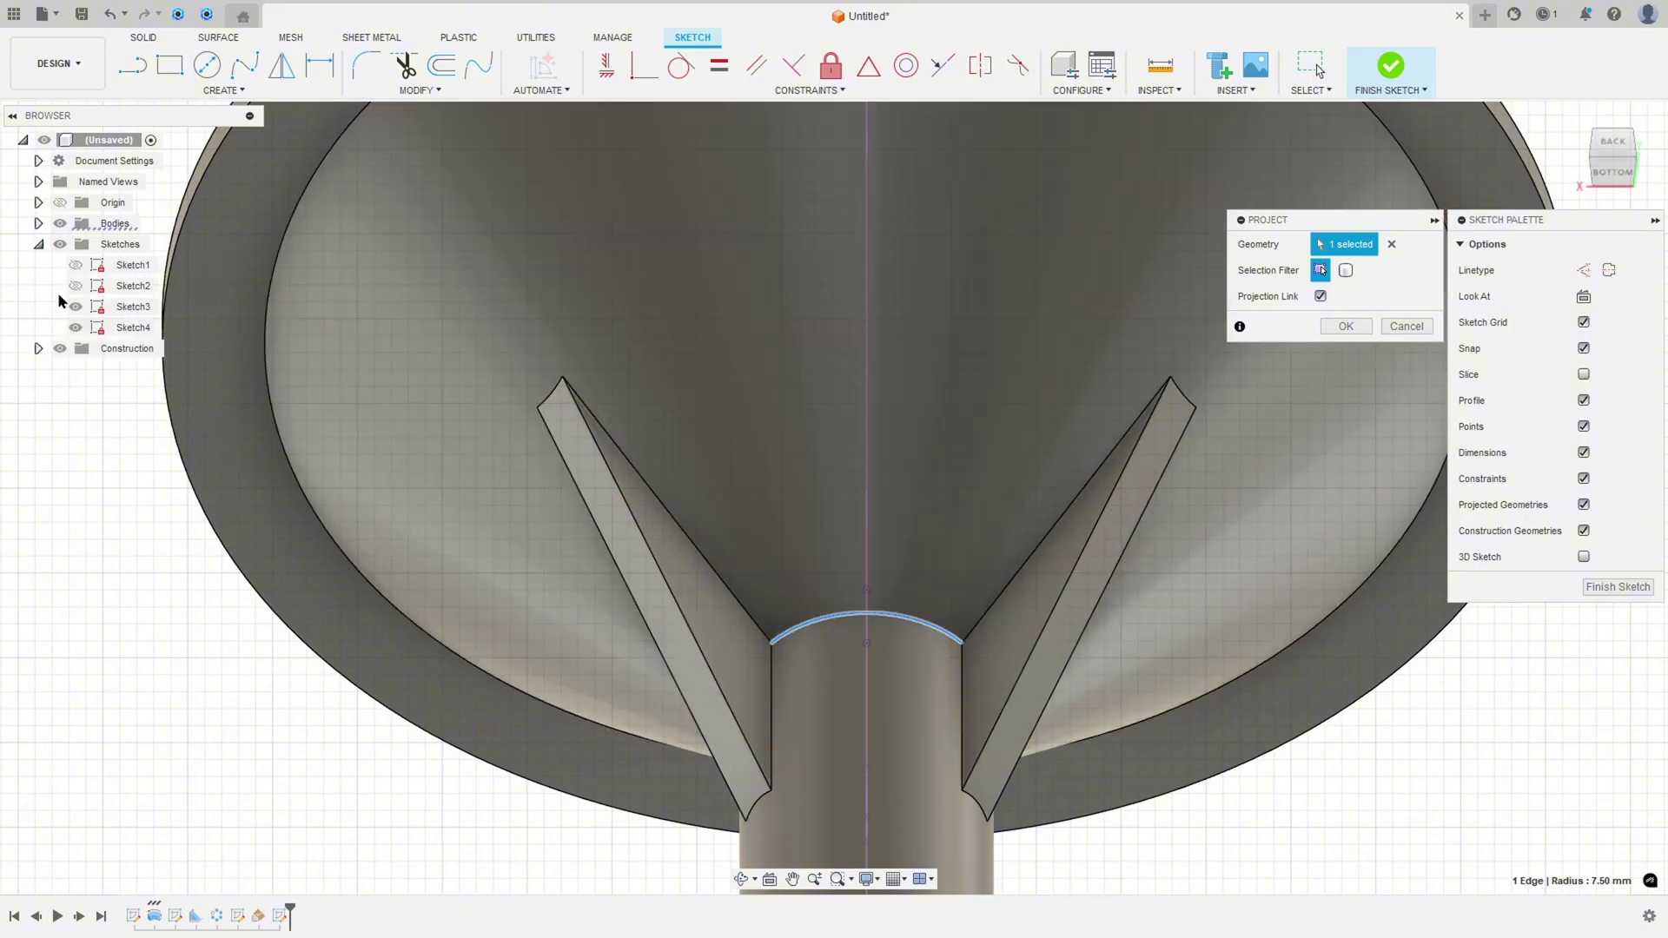
{"action": "left_click", "coordinate": [75, 306]}
{"action": "scroll", "coordinate": [200, 446], "scroll_direction": "down", "scroll_amount": 3}
{"action": "scroll", "coordinate": [914, 408], "scroll_direction": "up", "scroll_amount": 3}
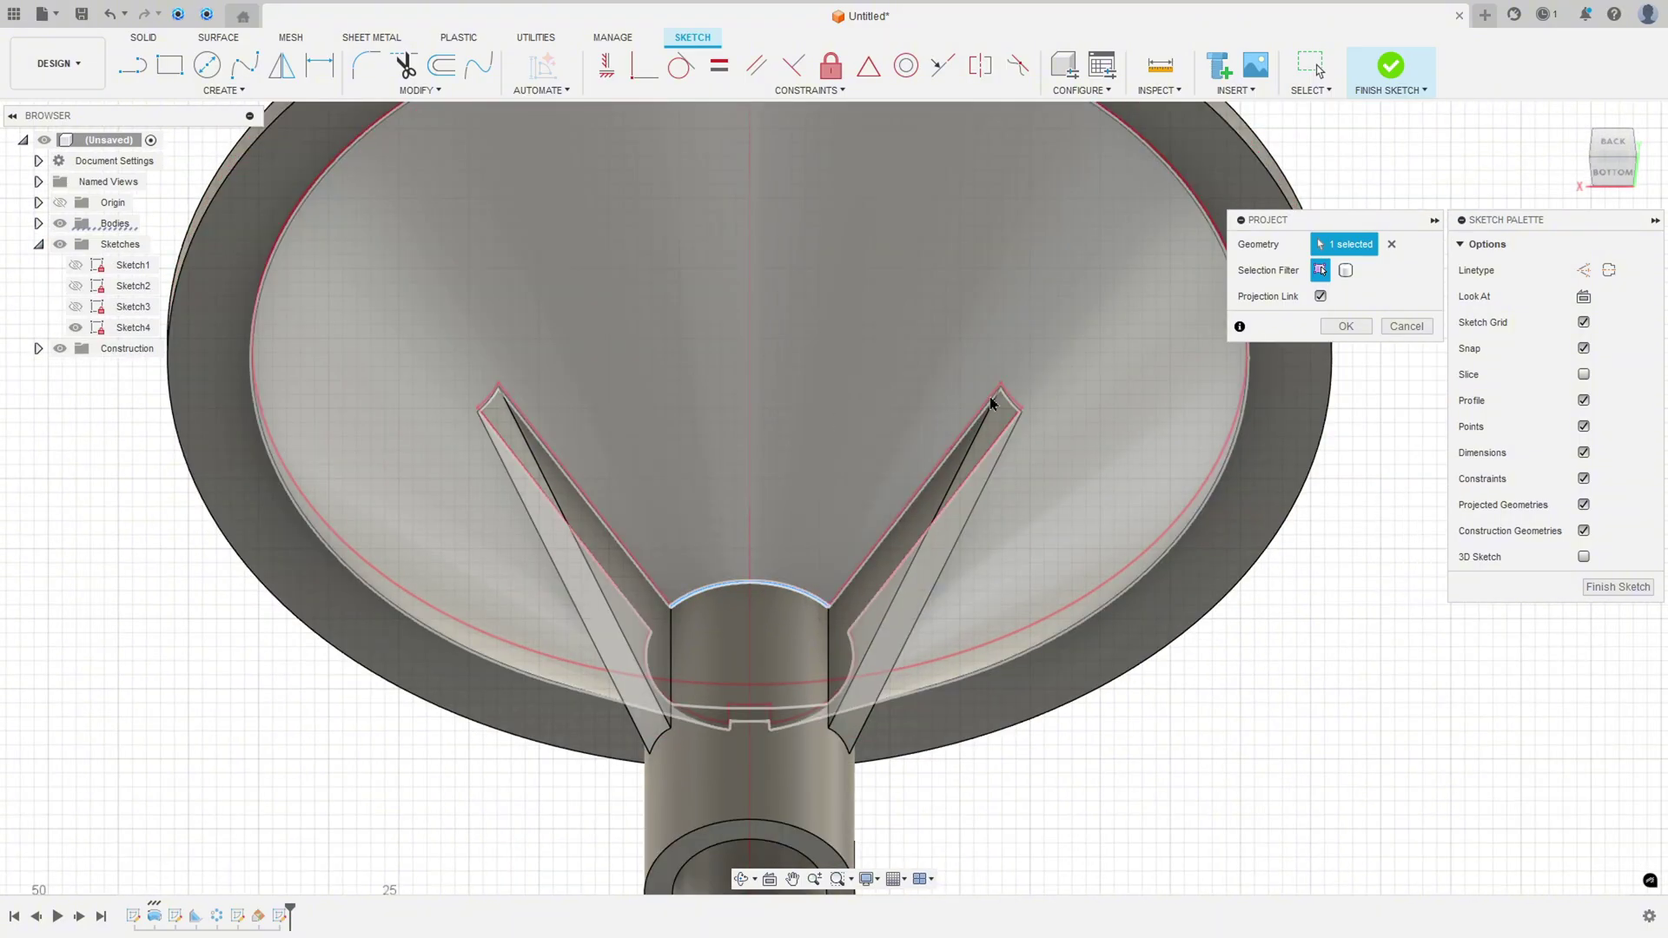
{"action": "left_click", "coordinate": [1346, 327]}
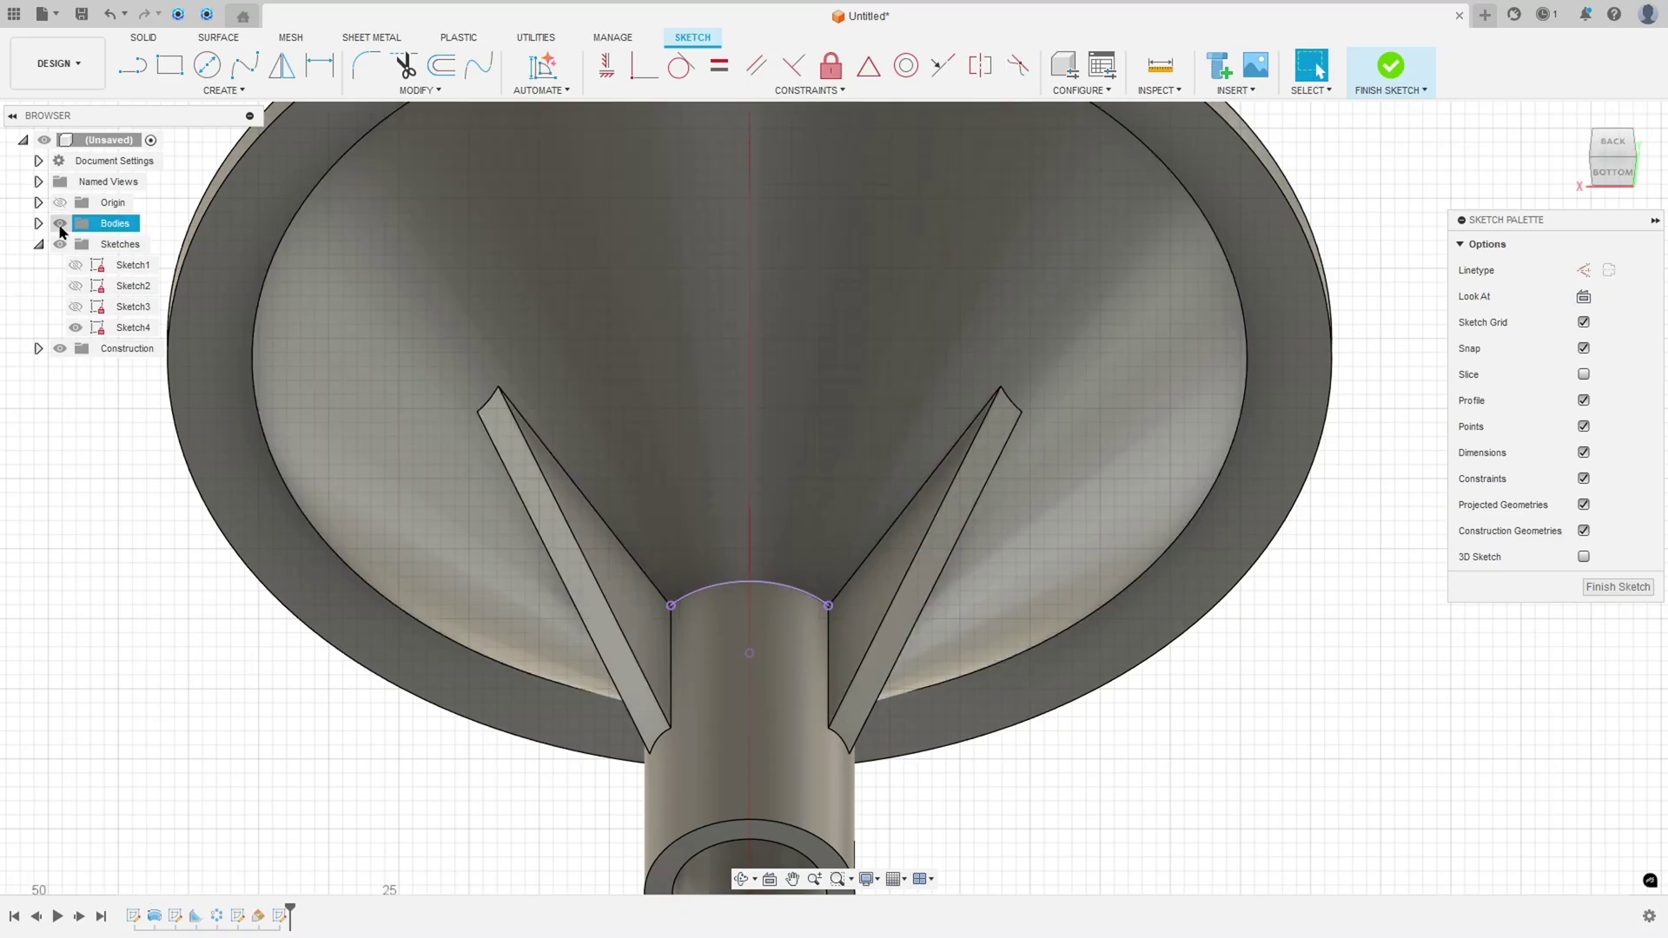
Step: Hide the bodies, place a sketch point on the projected arc and constrain it vertically to the arc's centre
{"action": "left_click", "coordinate": [60, 225]}
{"action": "scroll", "coordinate": [387, 477], "scroll_direction": "down", "scroll_amount": 1}
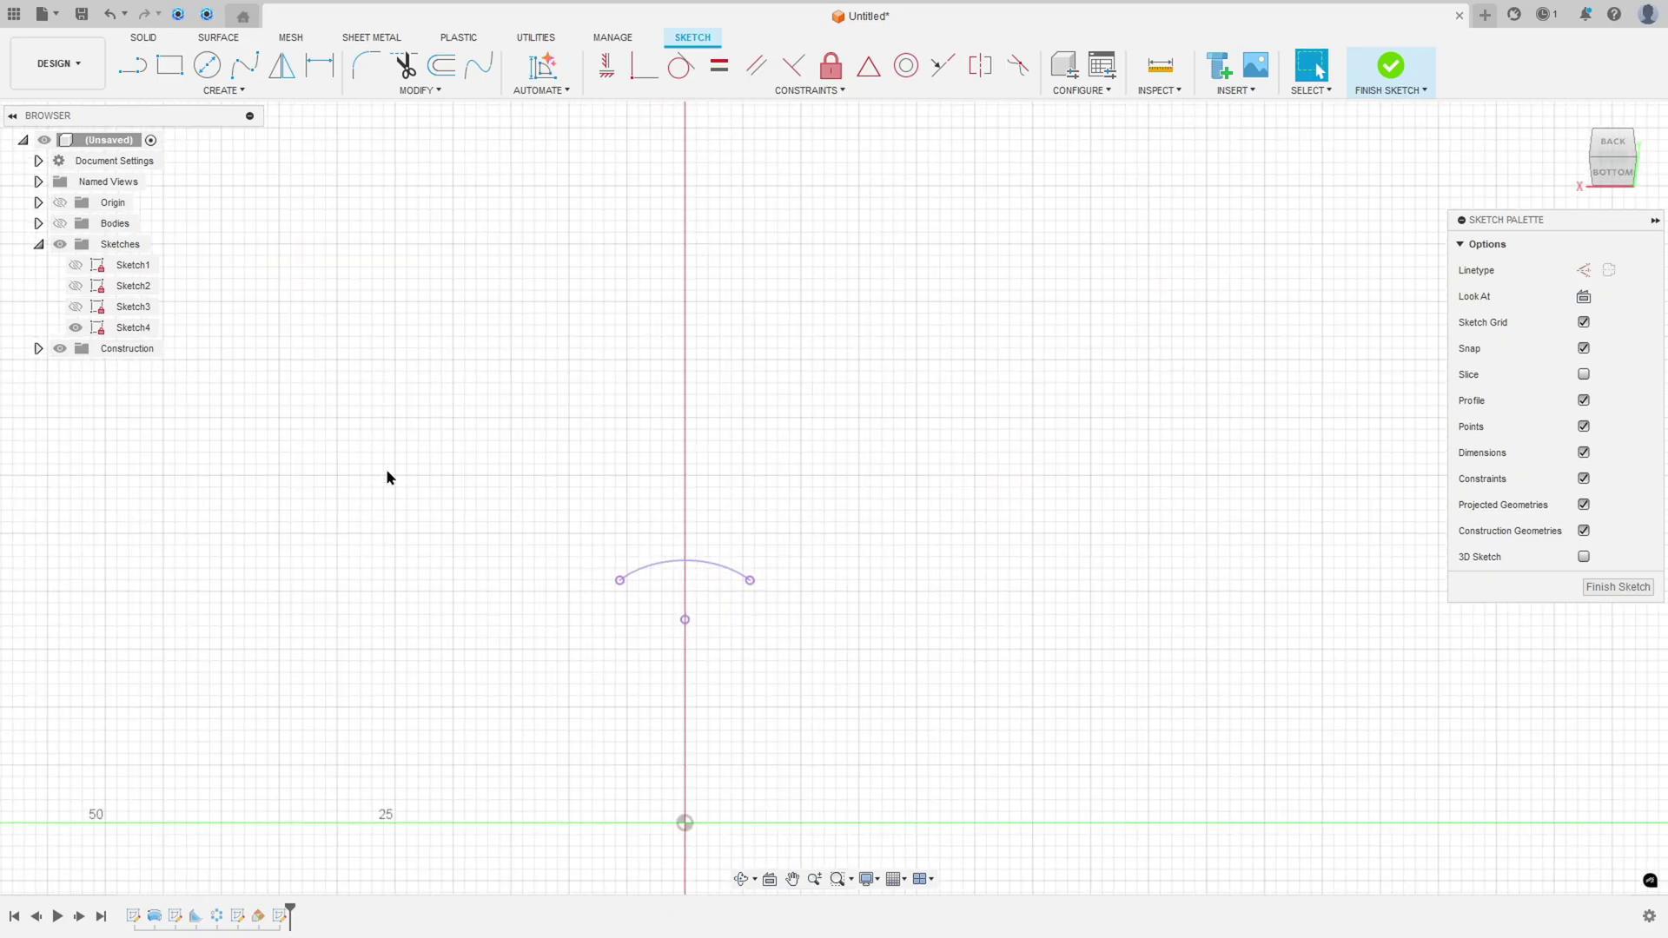
{"action": "left_click", "coordinate": [222, 91]}
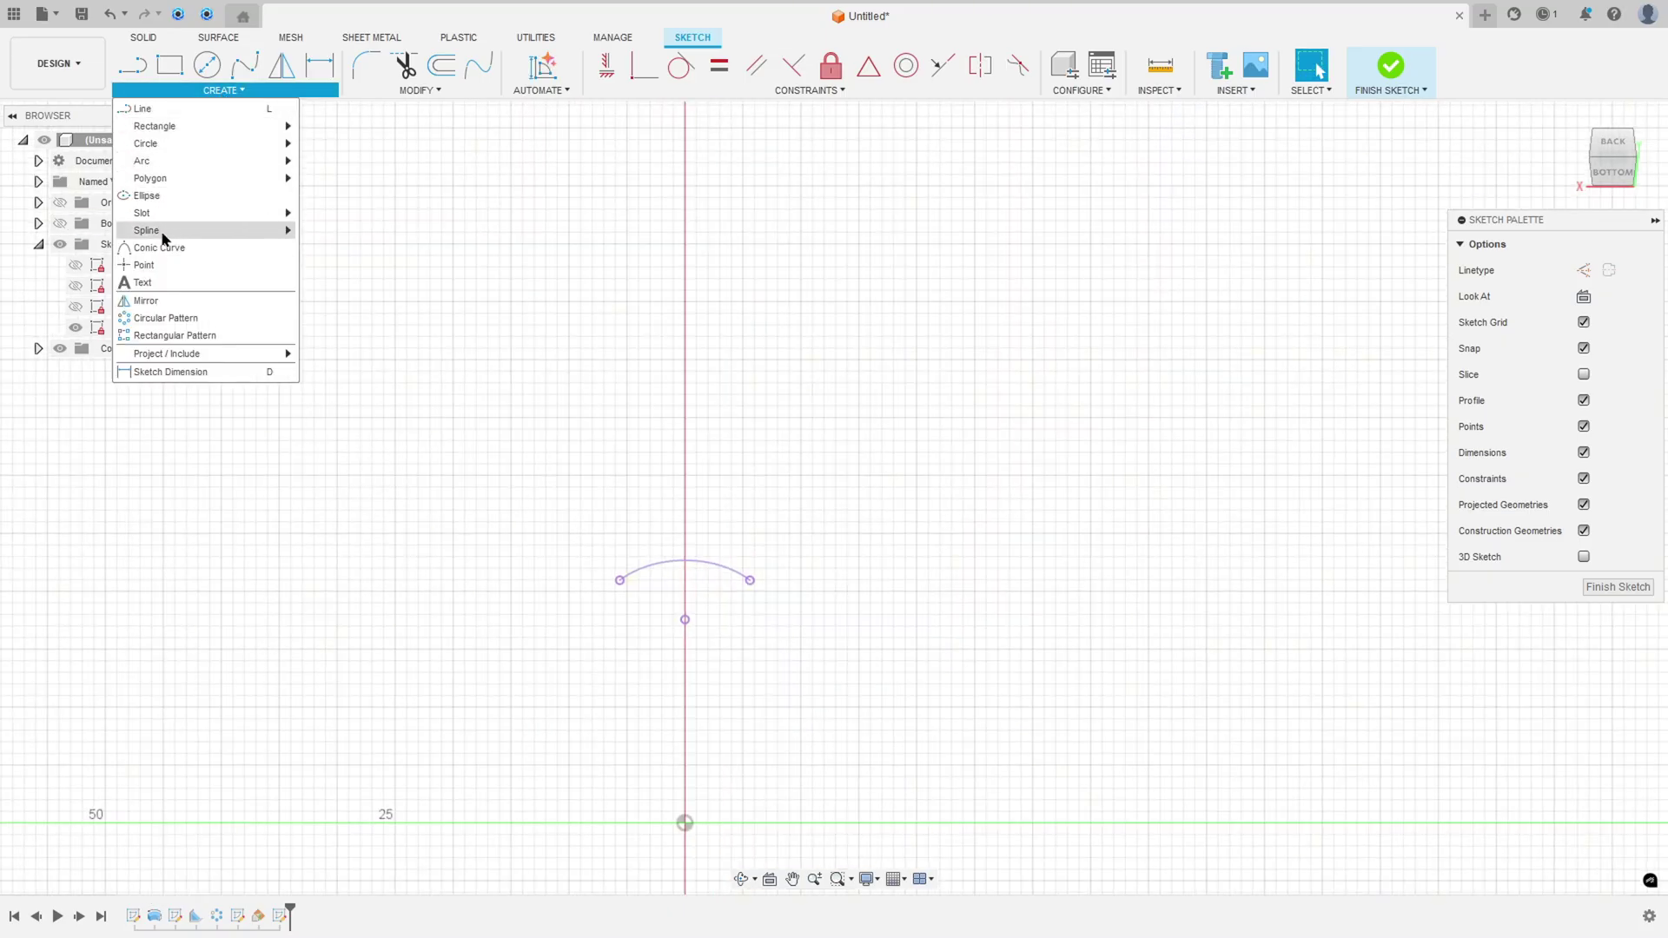
{"action": "left_click", "coordinate": [172, 270]}
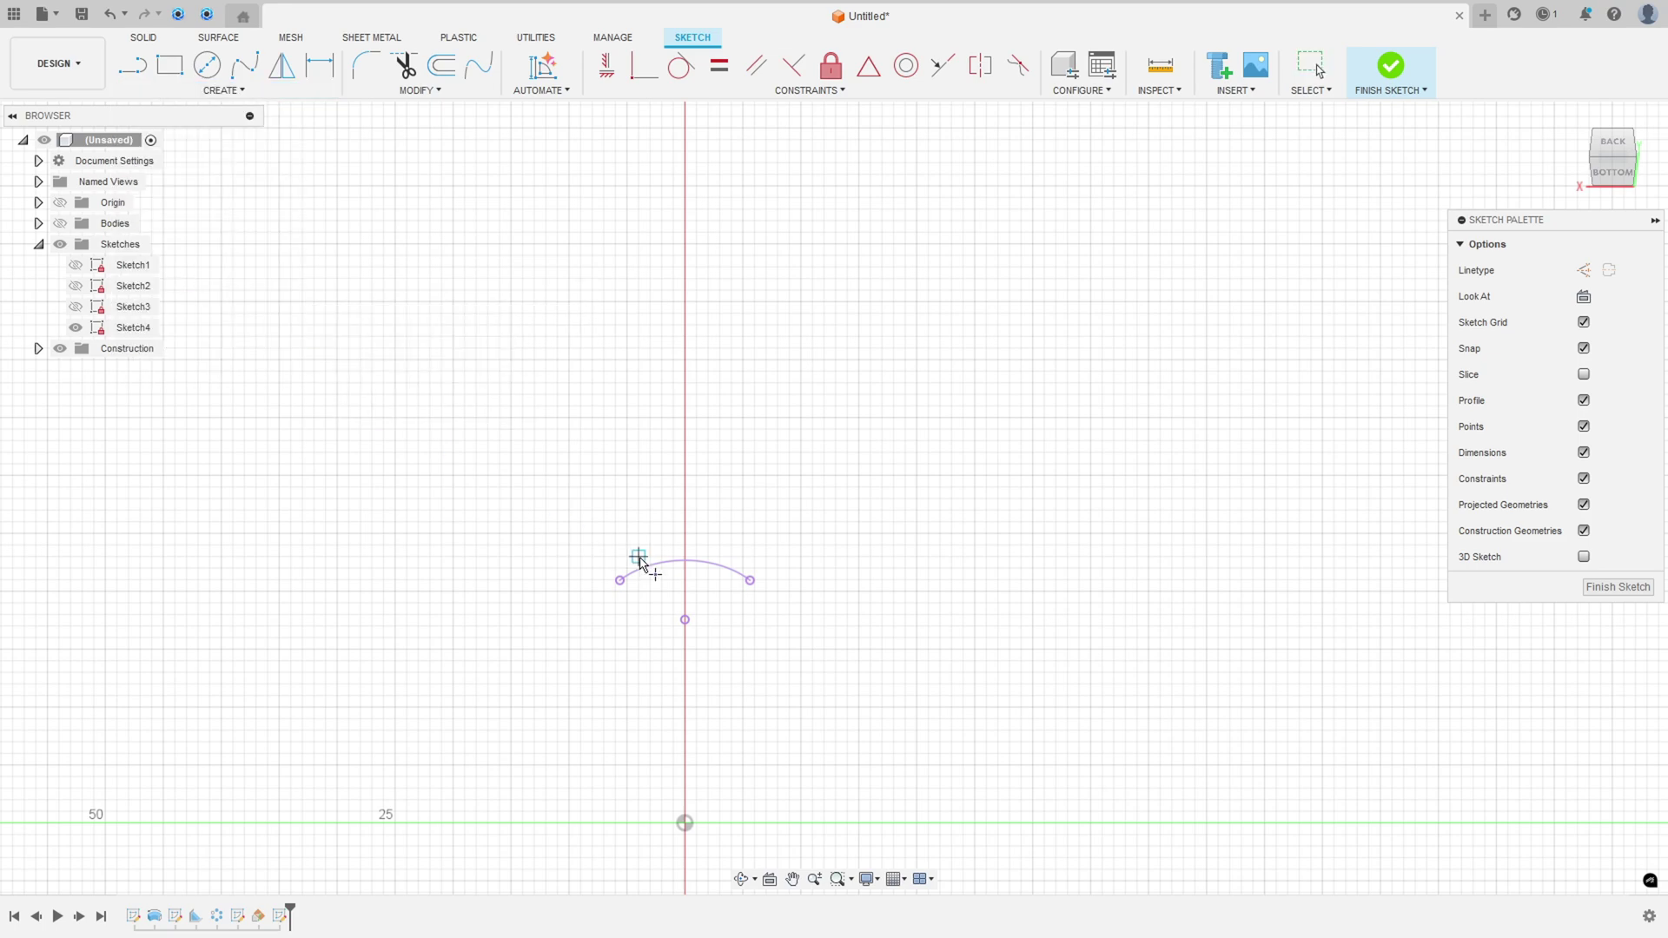
{"action": "left_click", "coordinate": [685, 563]}
{"action": "left_click", "coordinate": [606, 65]}
{"action": "left_click", "coordinate": [684, 563]}
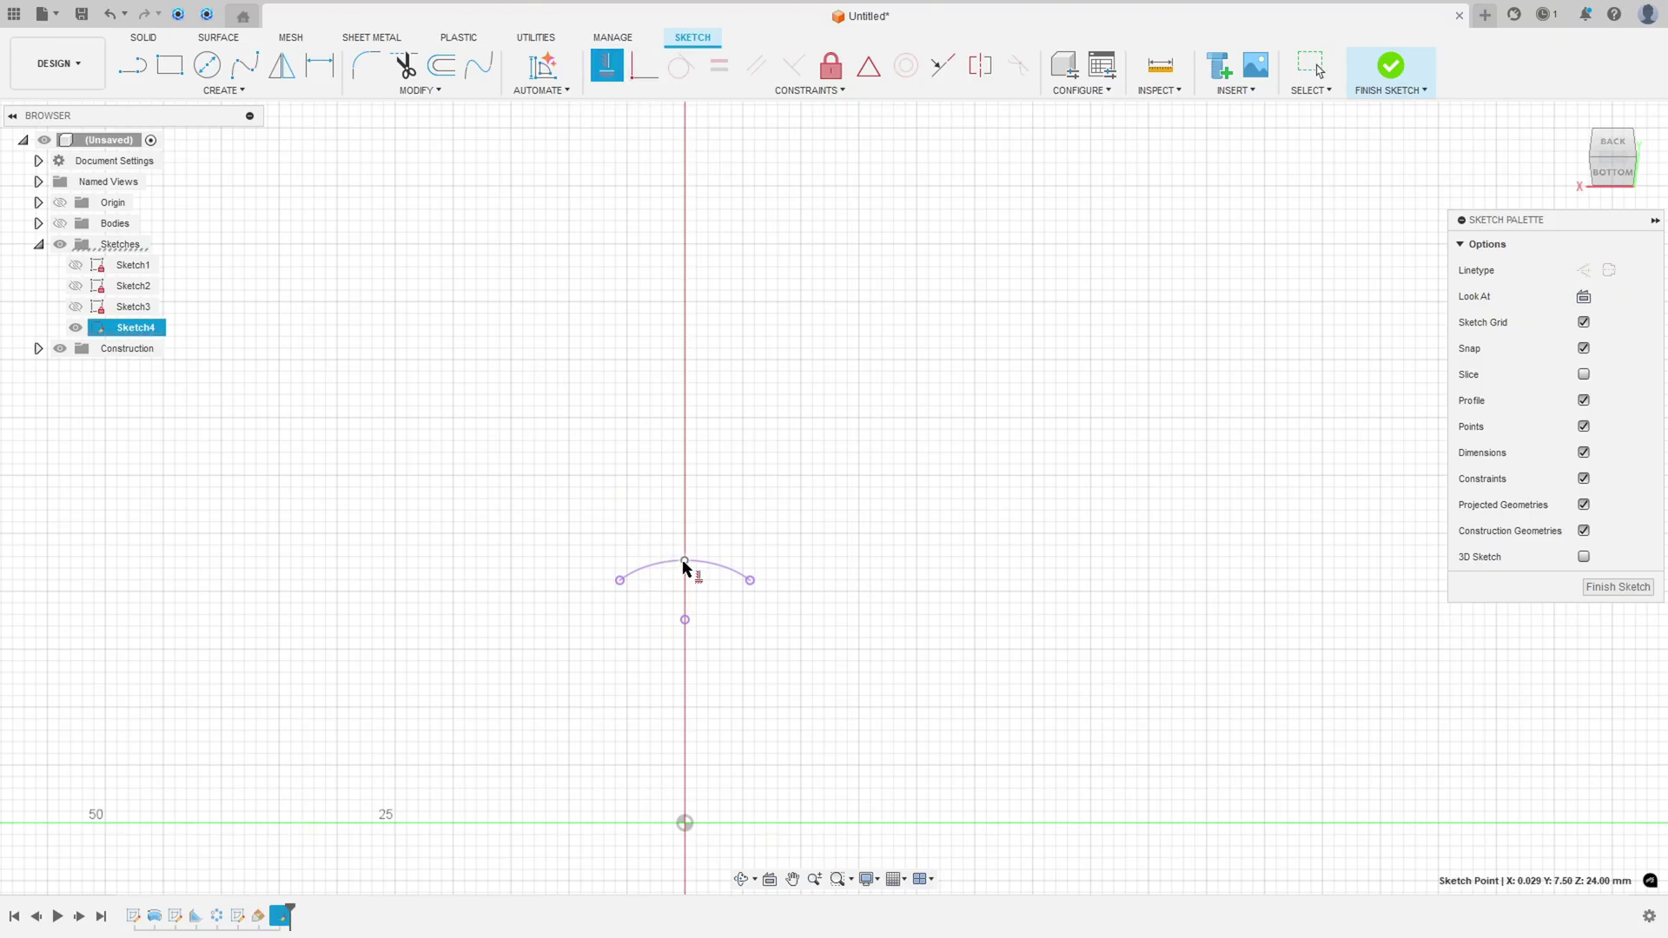
{"action": "left_click", "coordinate": [685, 622]}
{"action": "scroll", "coordinate": [787, 776], "scroll_direction": "down", "scroll_amount": 1}
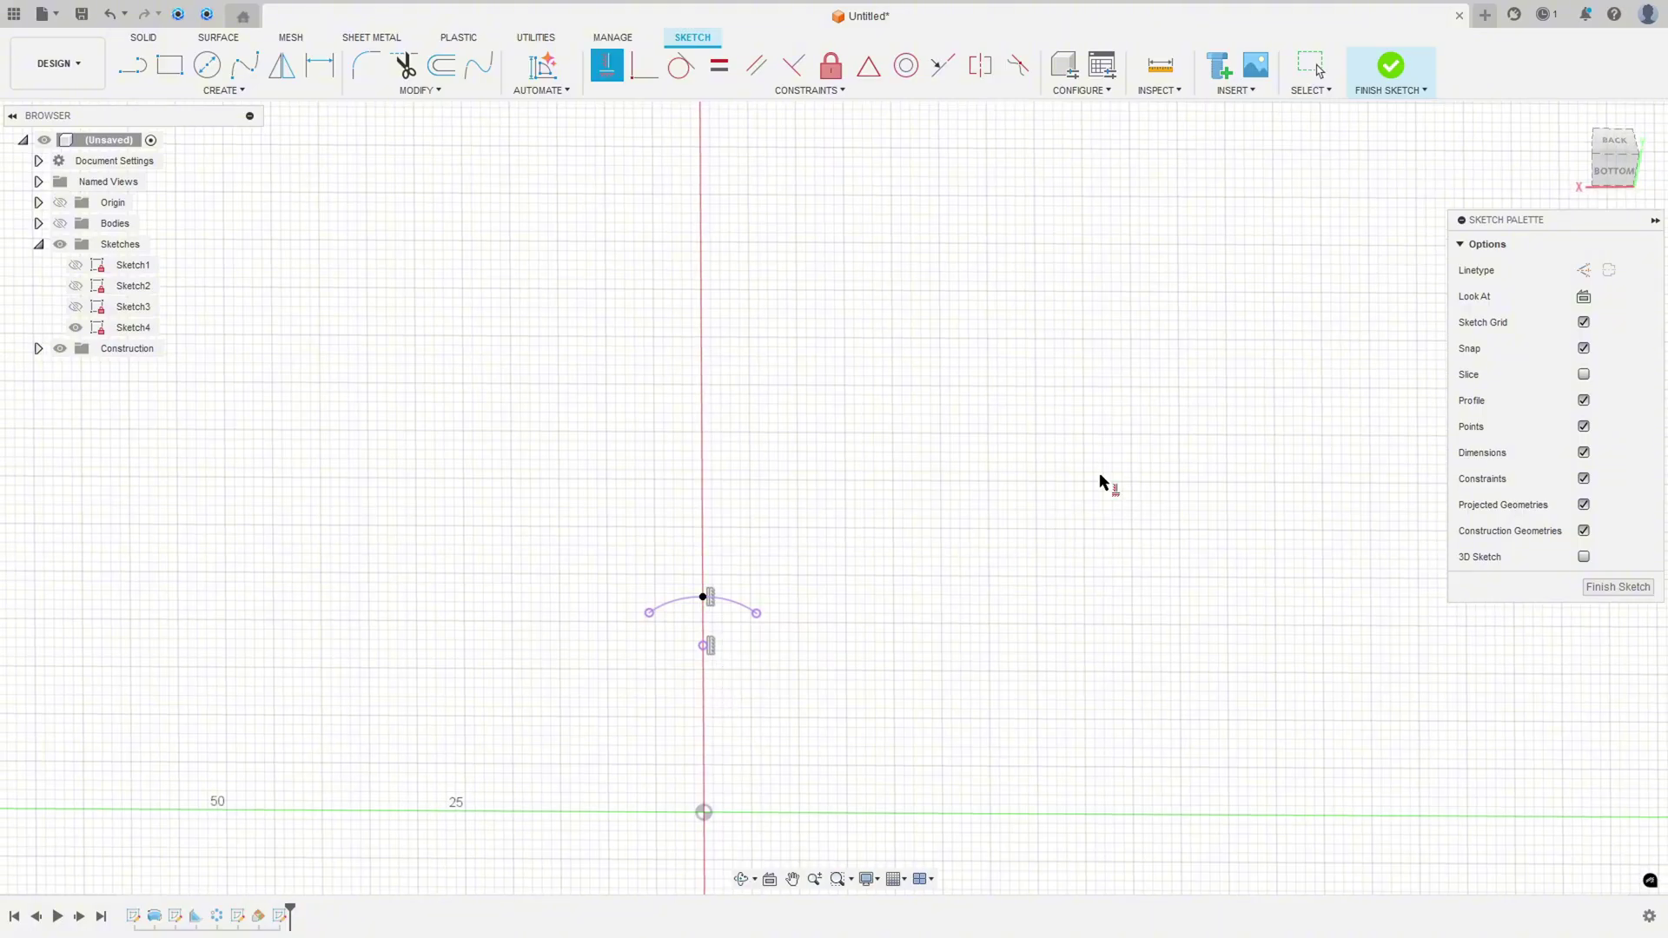
{"action": "mouse_move", "coordinate": [752, 600]}
{"action": "middle_mouse_down"}
{"action": "mouse_move", "coordinate": [860, 477]}
{"action": "mouse_move", "coordinate": [851, 437]}
{"action": "mouse_move", "coordinate": [872, 411]}
{"action": "middle_mouse_up"}
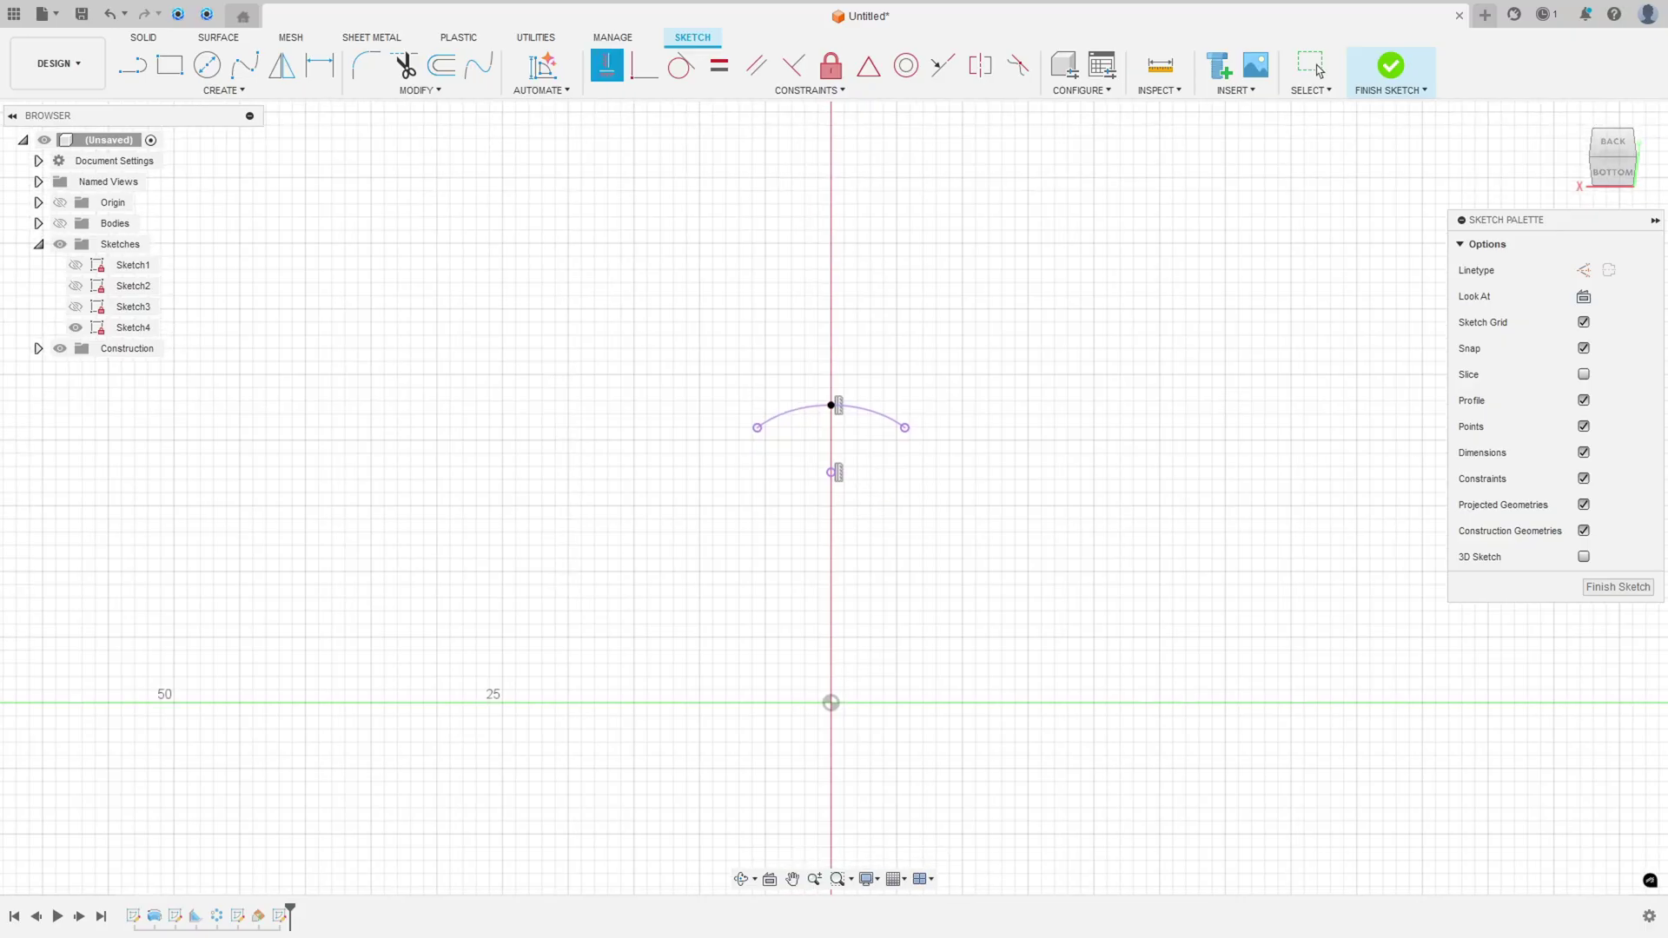
Step: Mark the Ø8 hole and dimension C in view M of the PDF drawing, strike out C=12, then return to Fusion
{"action": "key", "text": "alt+Tab"}
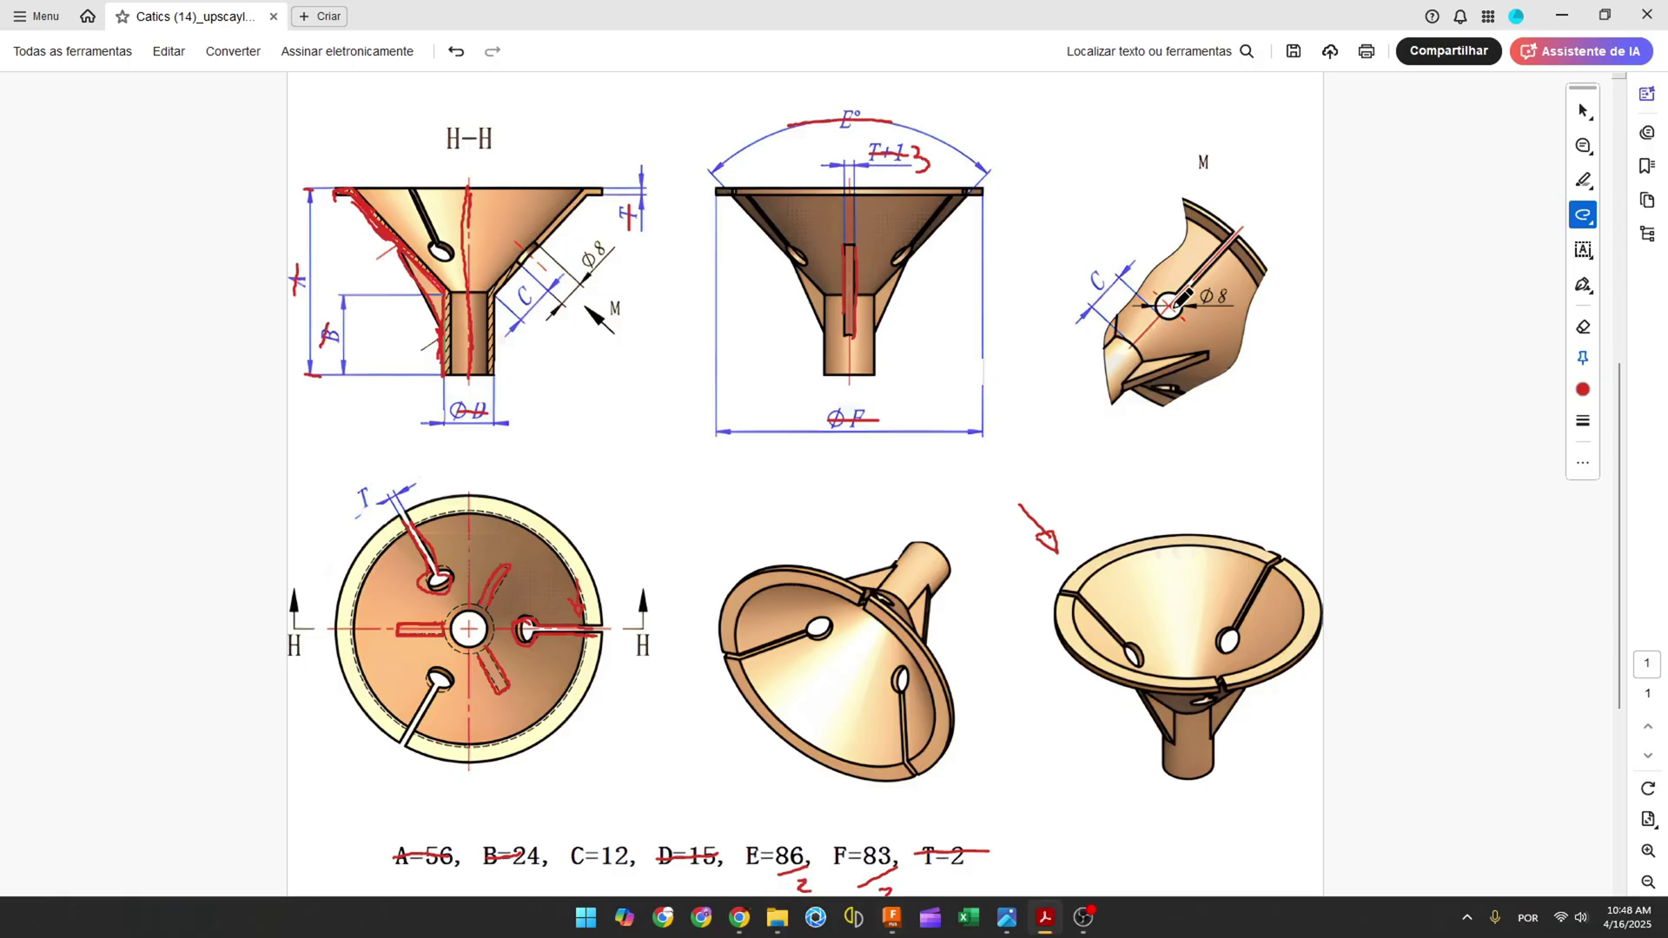
{"action": "mouse_move", "coordinate": [1157, 298]}
{"action": "left_mouse_down"}
{"action": "mouse_move", "coordinate": [1169, 323]}
{"action": "mouse_move", "coordinate": [1187, 297]}
{"action": "mouse_move", "coordinate": [1230, 296]}
{"action": "left_mouse_up"}
{"action": "scroll", "coordinate": [1152, 318], "scroll_direction": "up", "scroll_amount": 2, "text": "ctrl"}
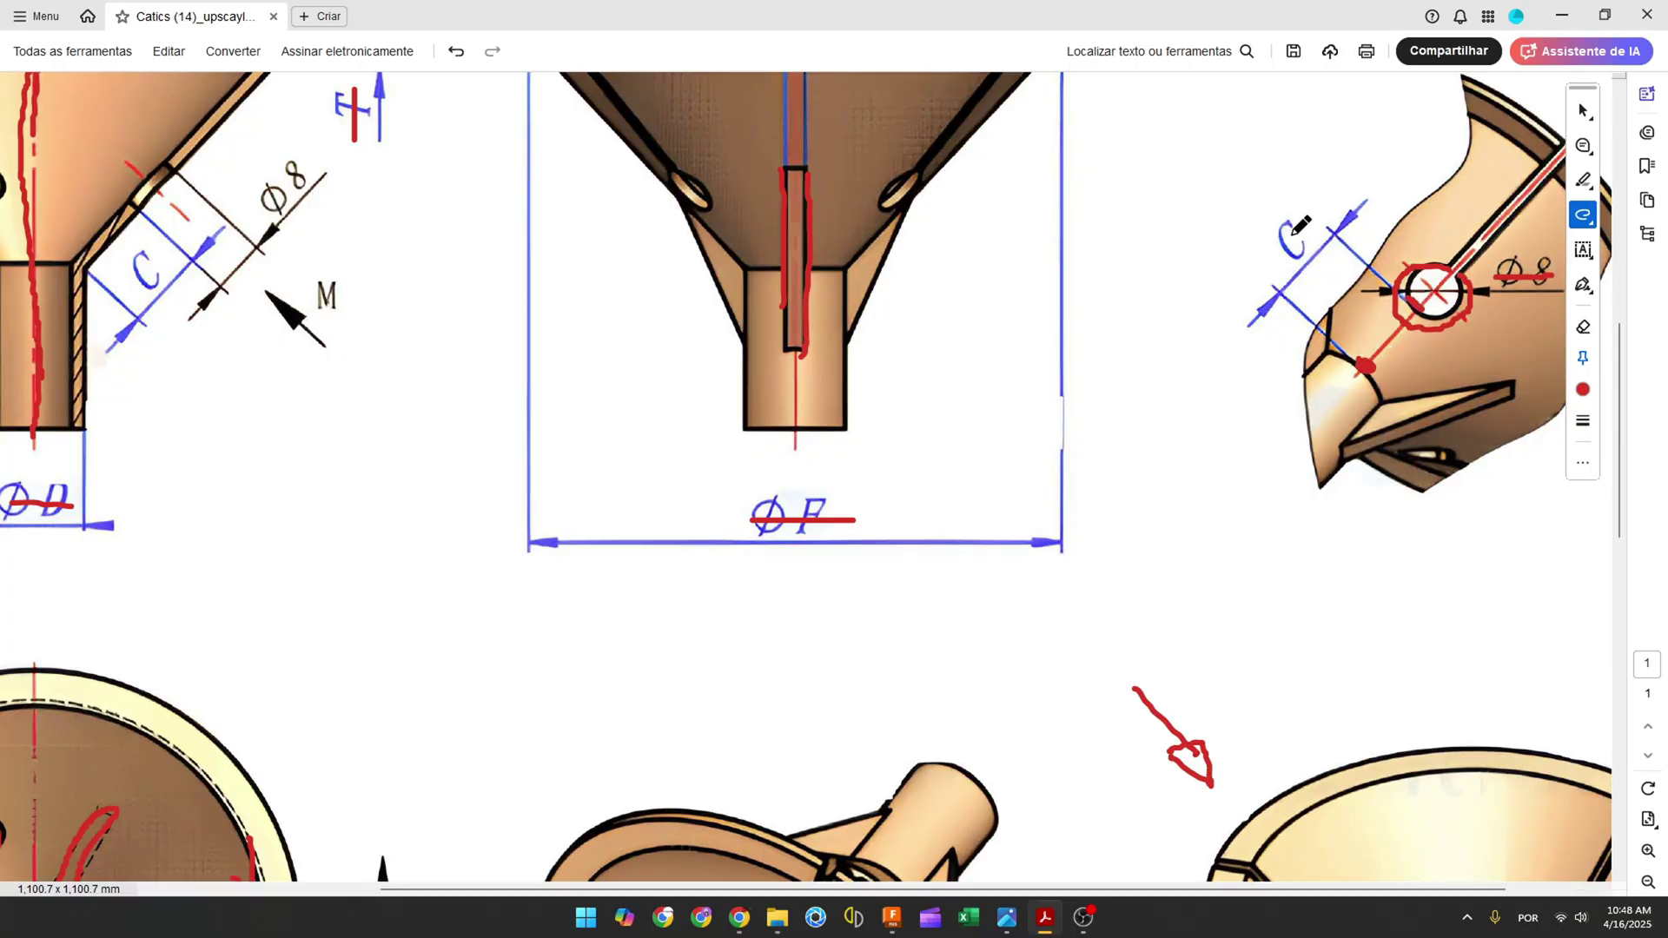
{"action": "scroll", "coordinate": [1032, 532], "scroll_direction": "down", "scroll_amount": 5, "text": "ctrl"}
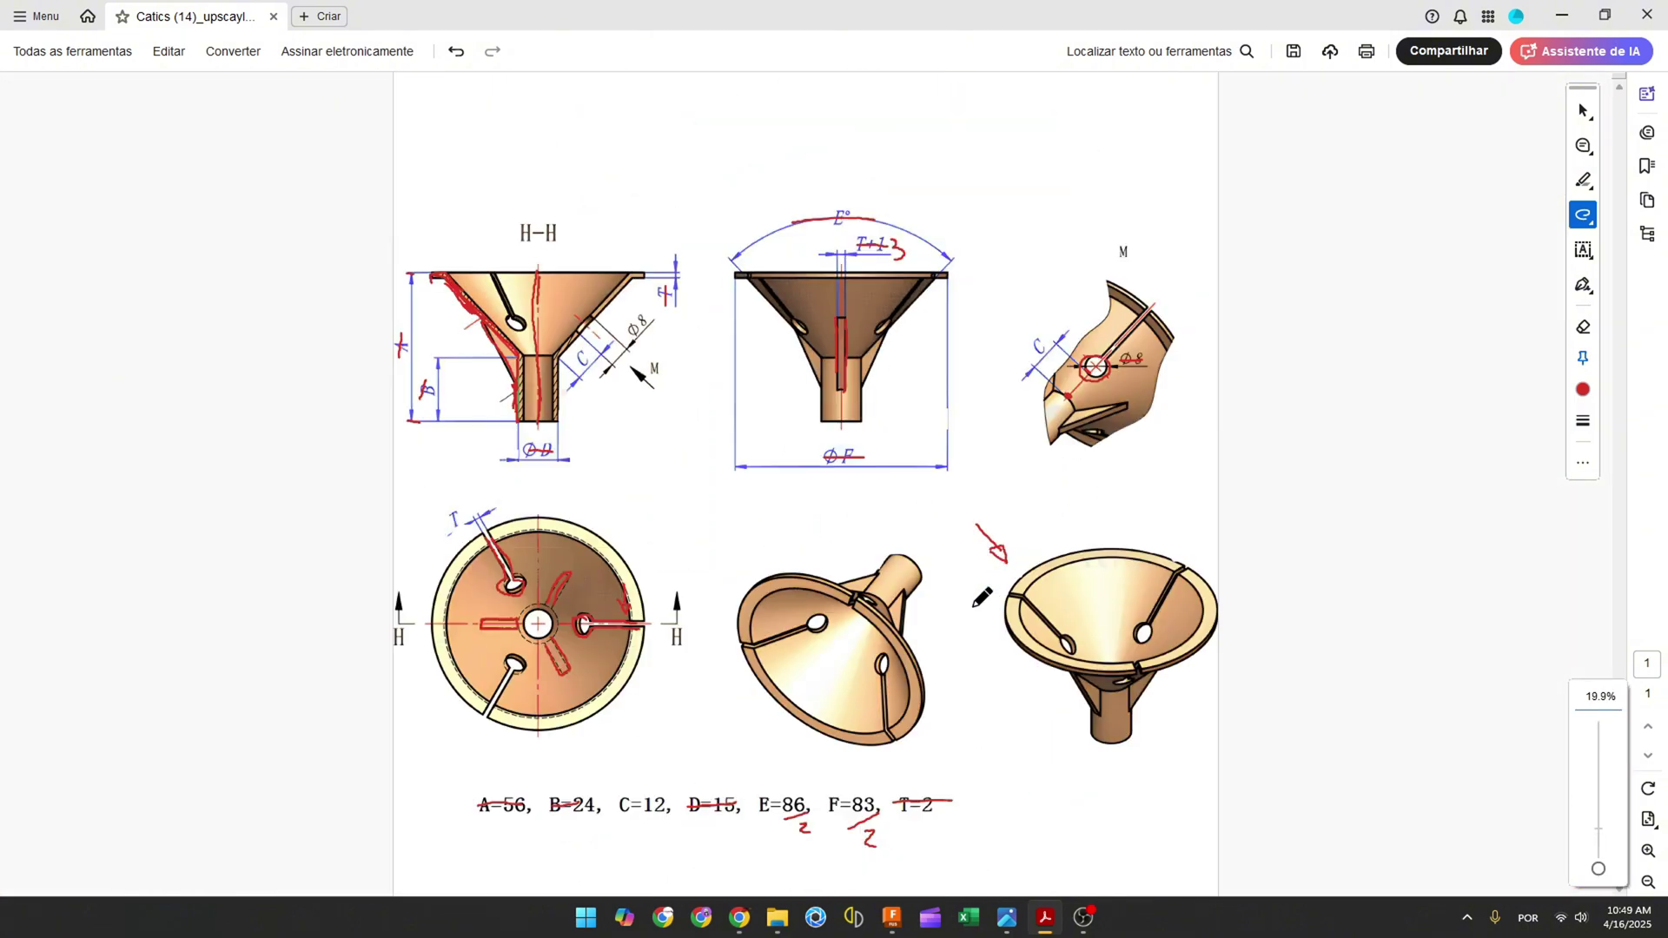
{"action": "left_click_drag", "start_coordinate": [620, 806], "coordinate": [679, 800]}
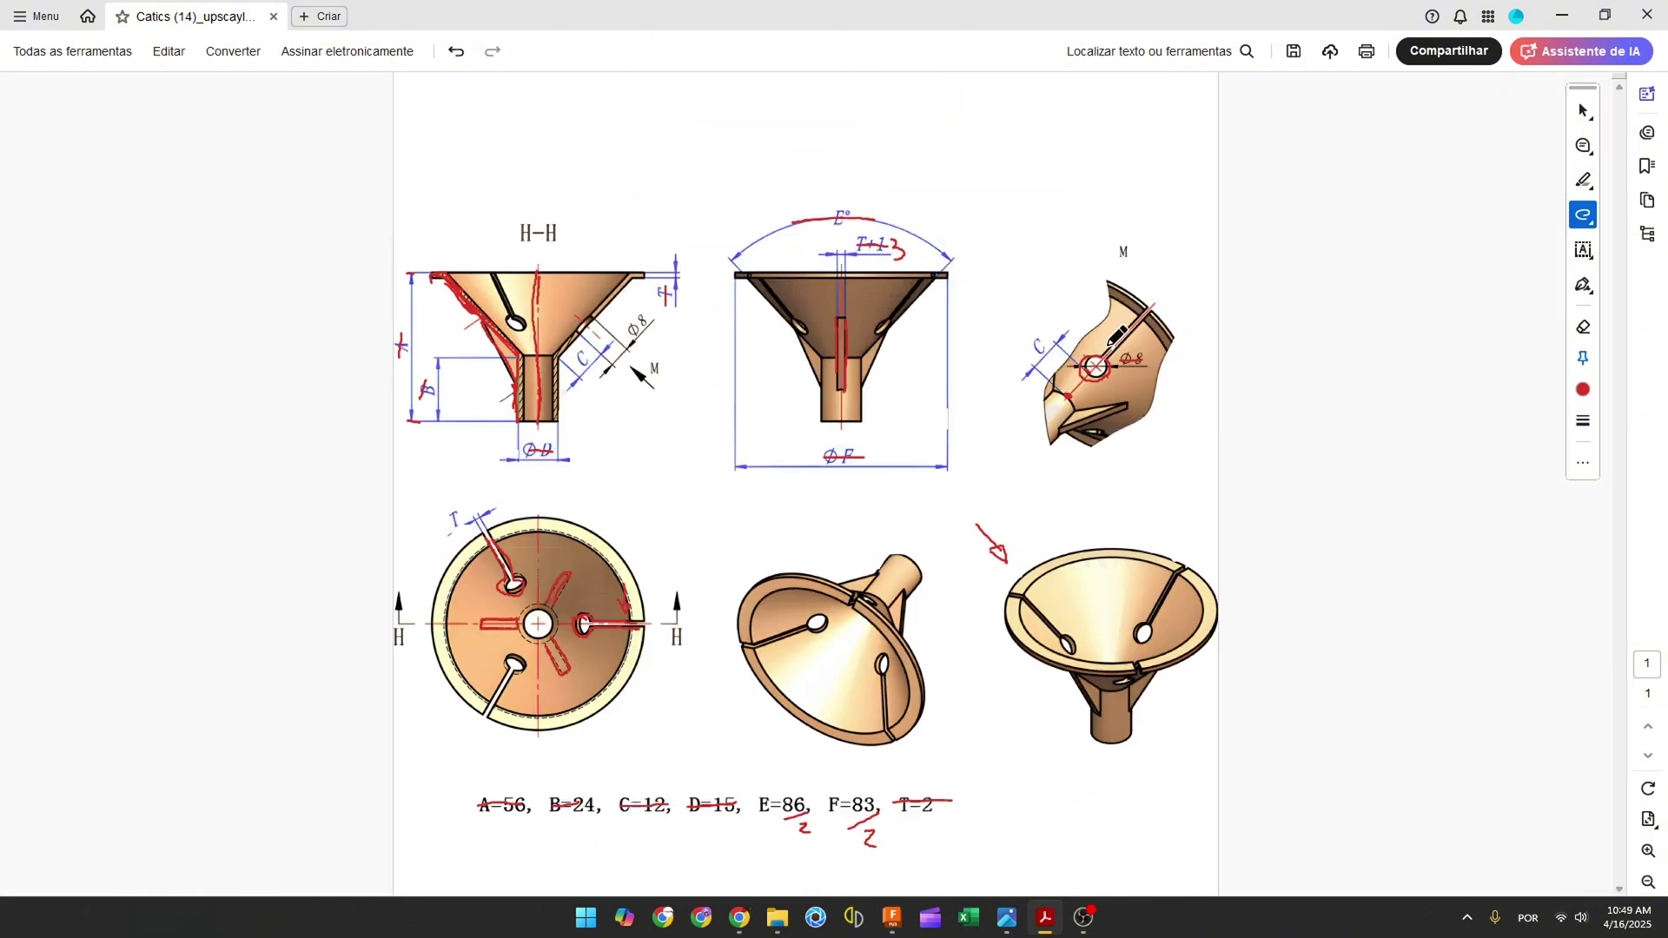
{"action": "scroll", "coordinate": [1115, 335], "scroll_direction": "up", "scroll_amount": 4, "text": "ctrl"}
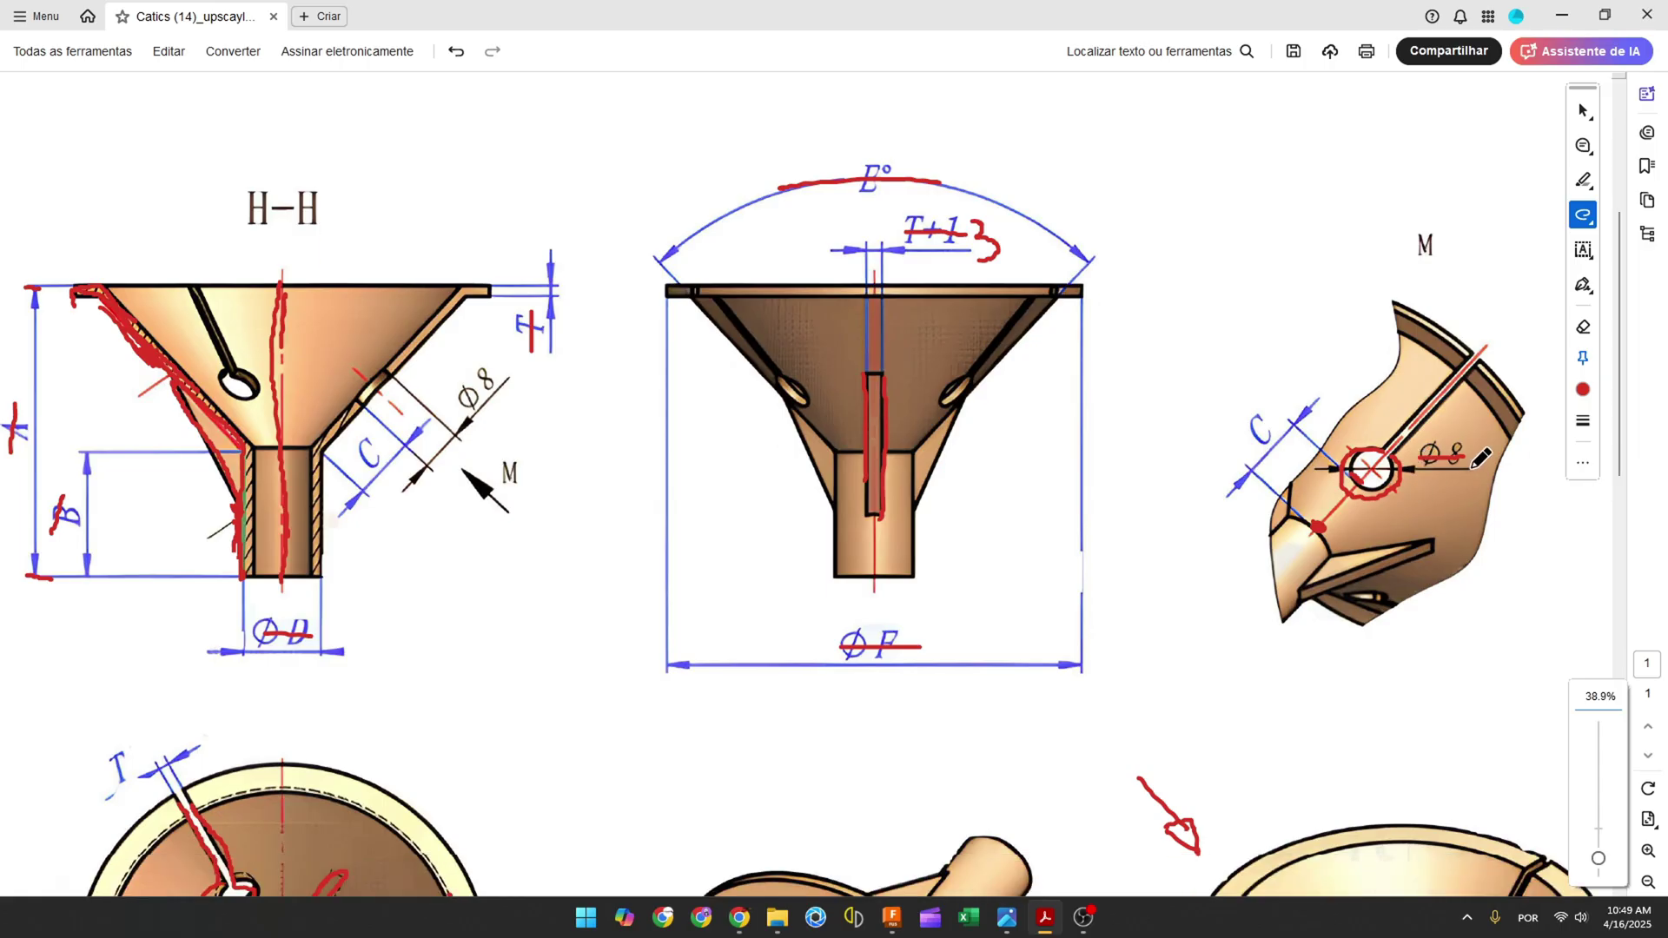
{"action": "scroll", "coordinate": [1480, 457], "scroll_direction": "up", "scroll_amount": 1, "text": "ctrl"}
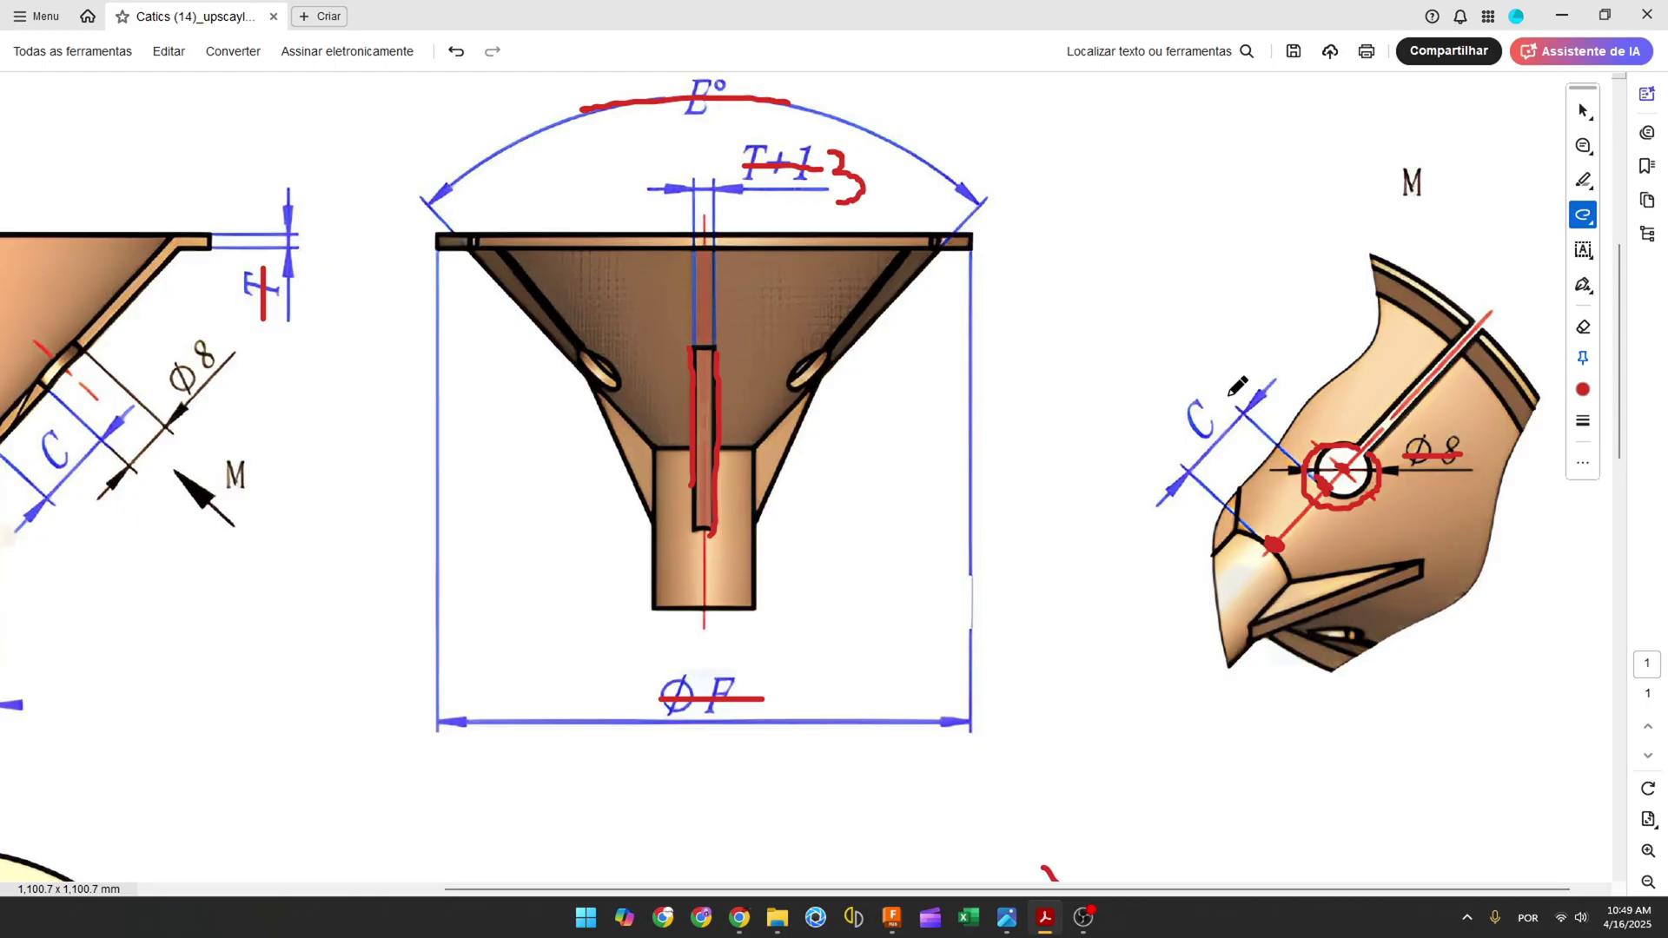
{"action": "left_click_drag", "start_coordinate": [1212, 391], "coordinate": [1261, 371]}
{"action": "left_click", "coordinate": [893, 918]}
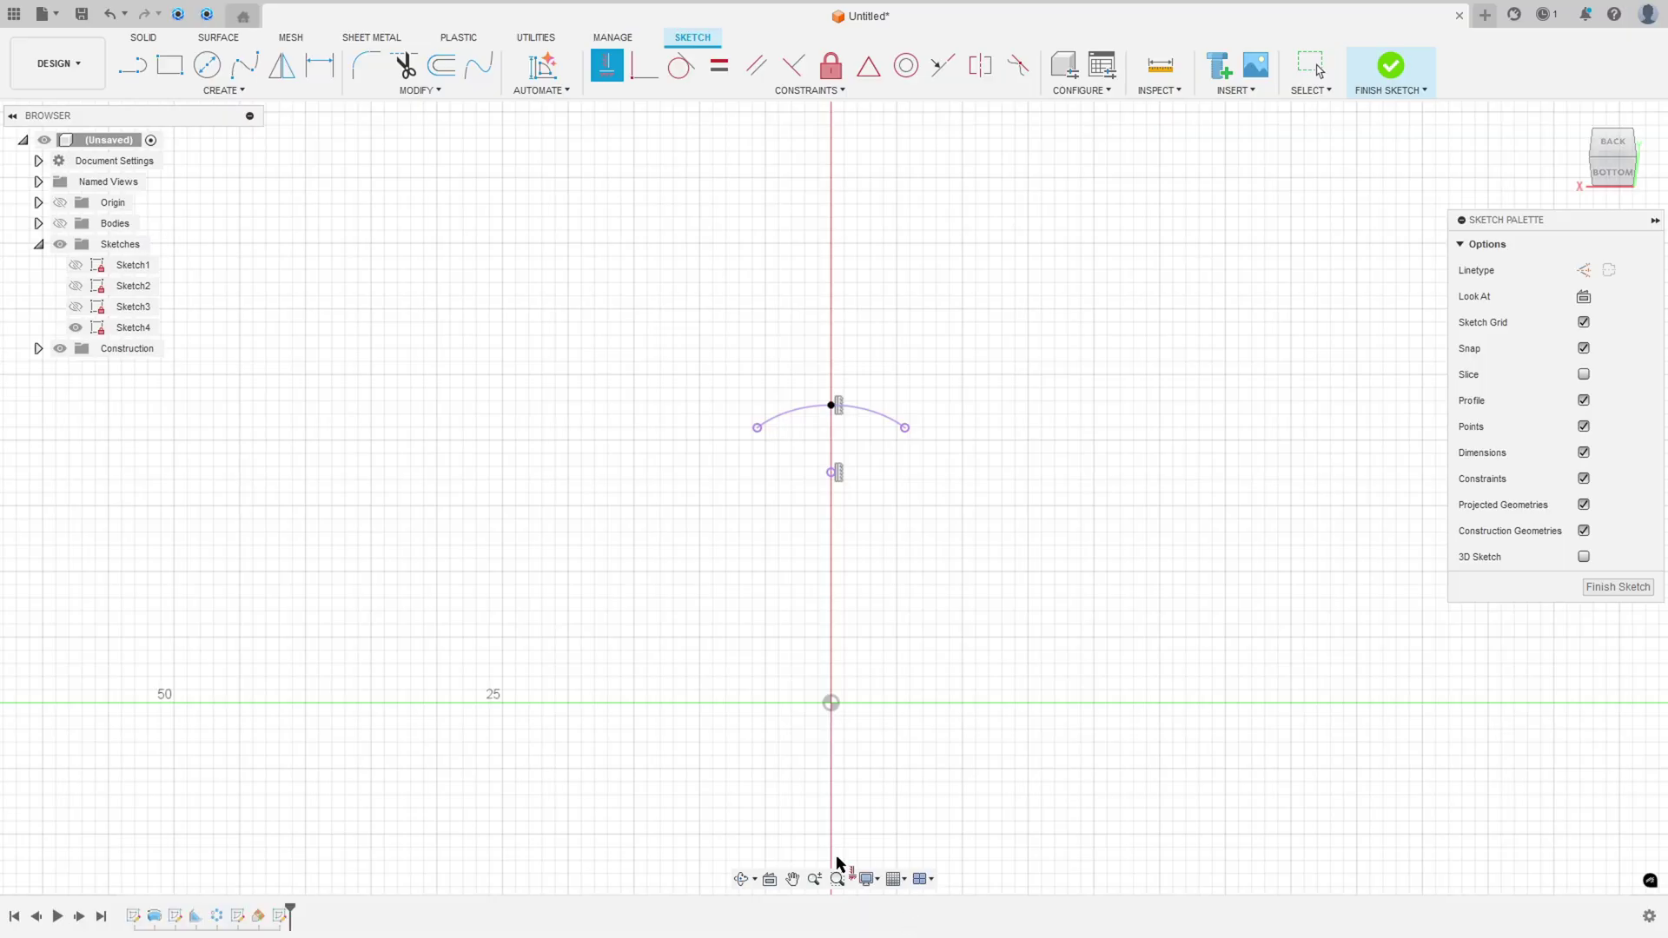
Step: Draw an 8 mm diameter centre circle on the vertical axis above the projected arc
{"action": "left_click", "coordinate": [207, 65]}
{"action": "left_click", "coordinate": [831, 243]}
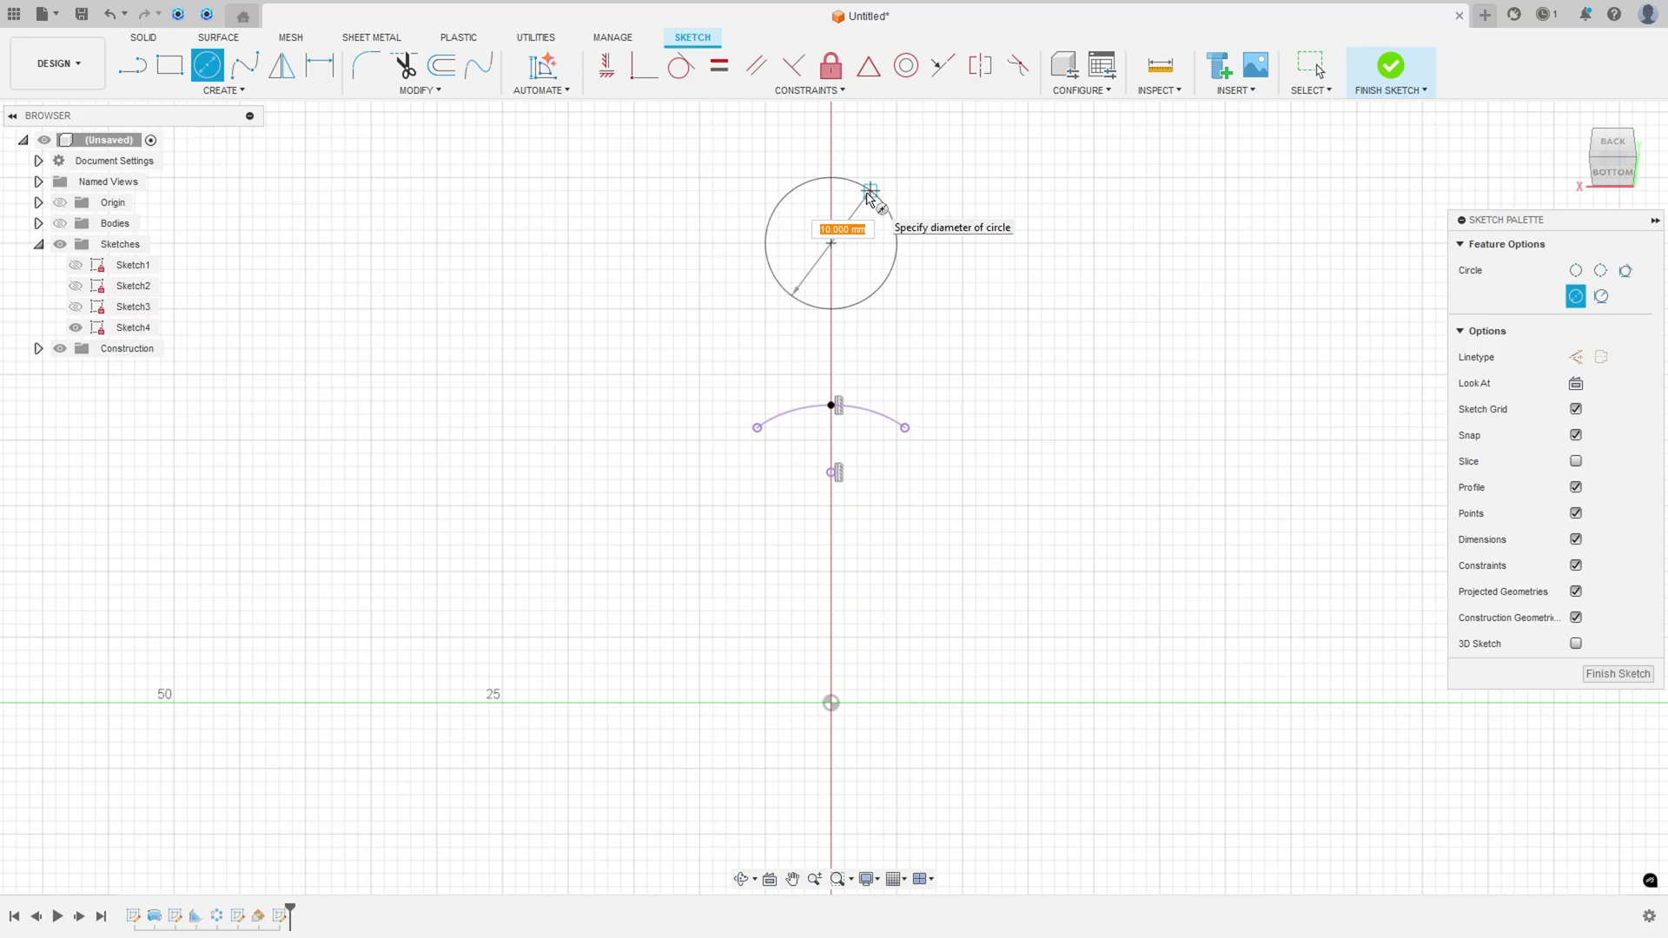
{"action": "type", "text": "8"}
{"action": "key", "text": "Return"}
{"action": "key", "text": "Escape"}
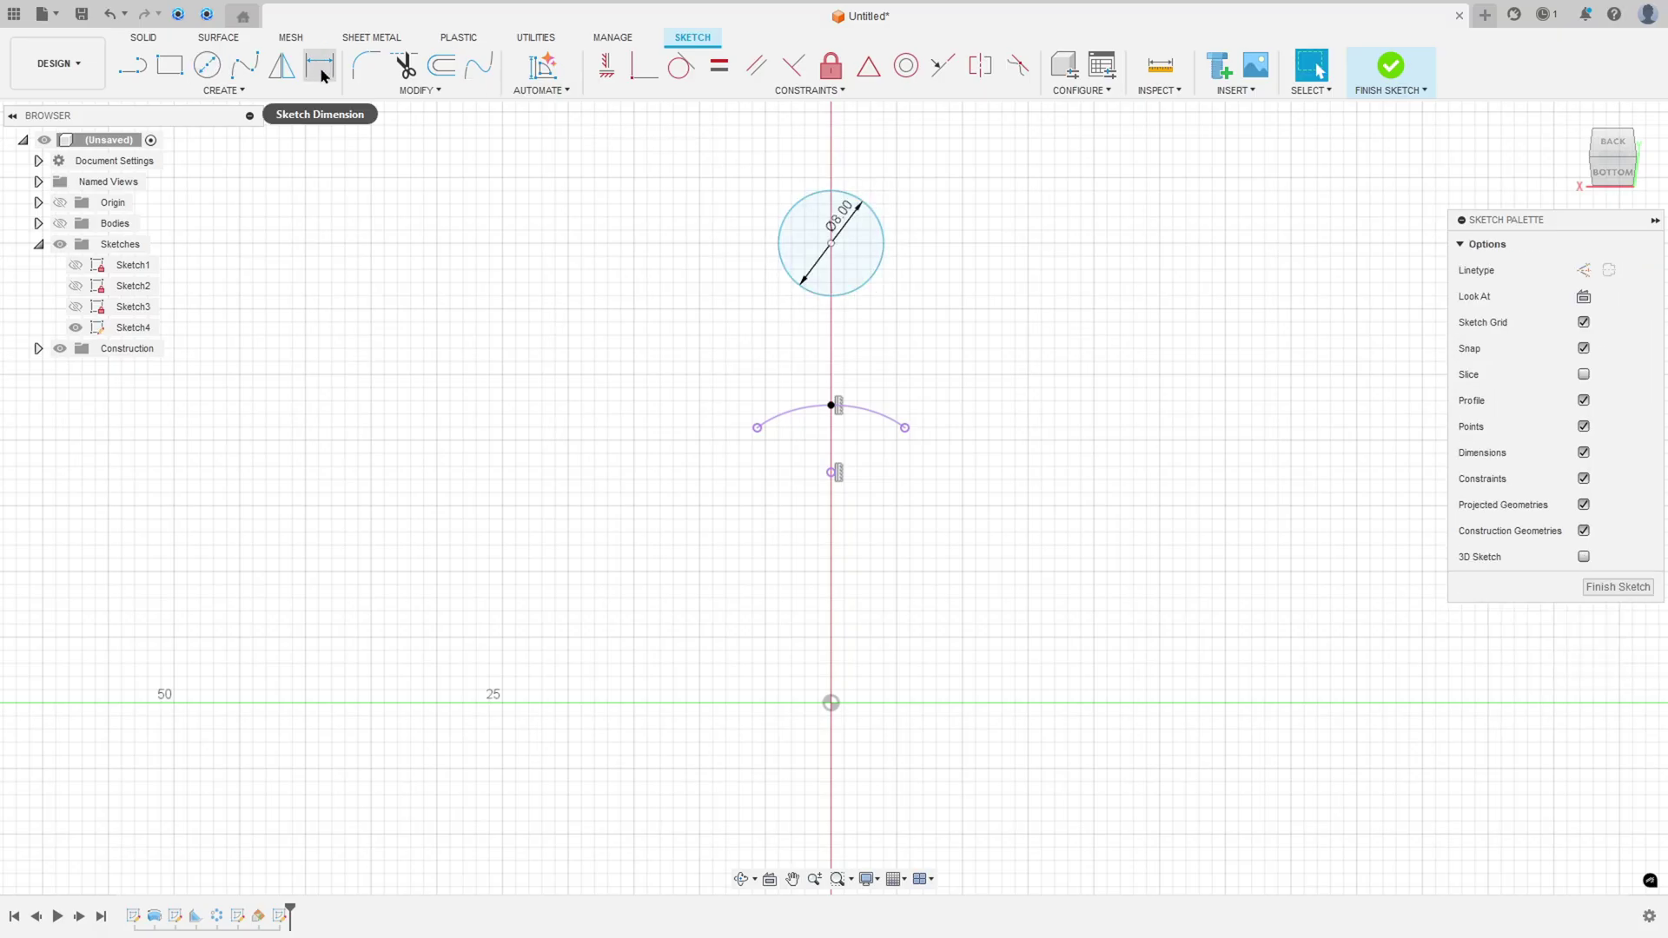
Step: Dimension the vertical distance from the point on the arc to the circle's centre as 16 mm
{"action": "left_click", "coordinate": [320, 64]}
{"action": "left_click", "coordinate": [831, 406]}
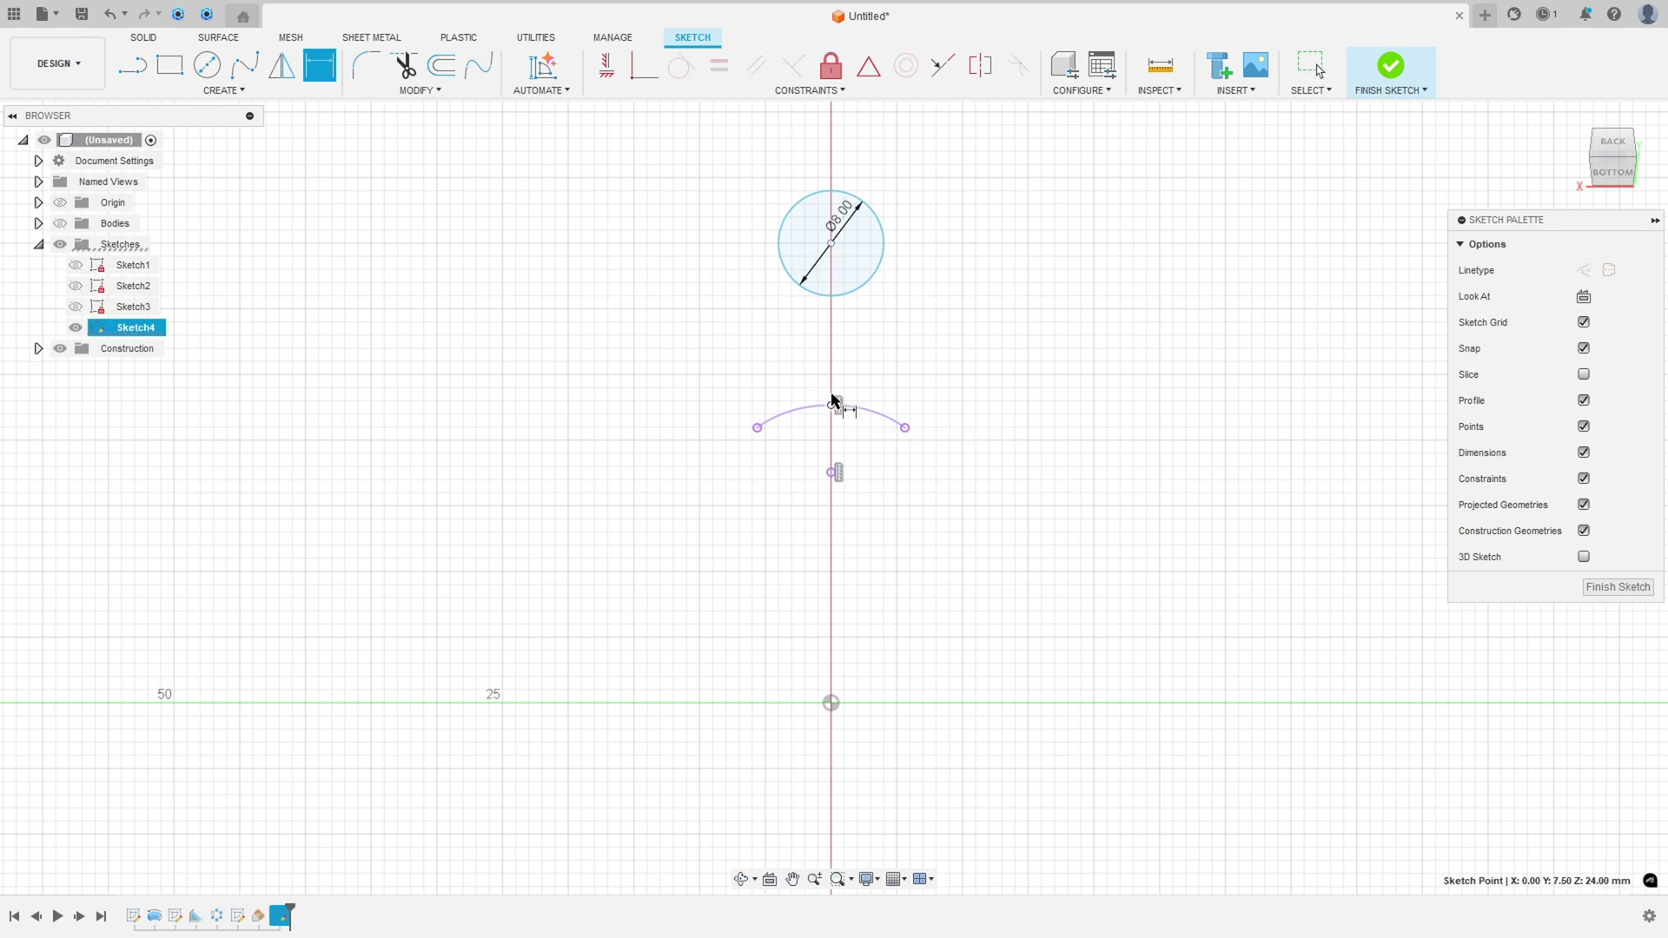
{"action": "left_click", "coordinate": [850, 292]}
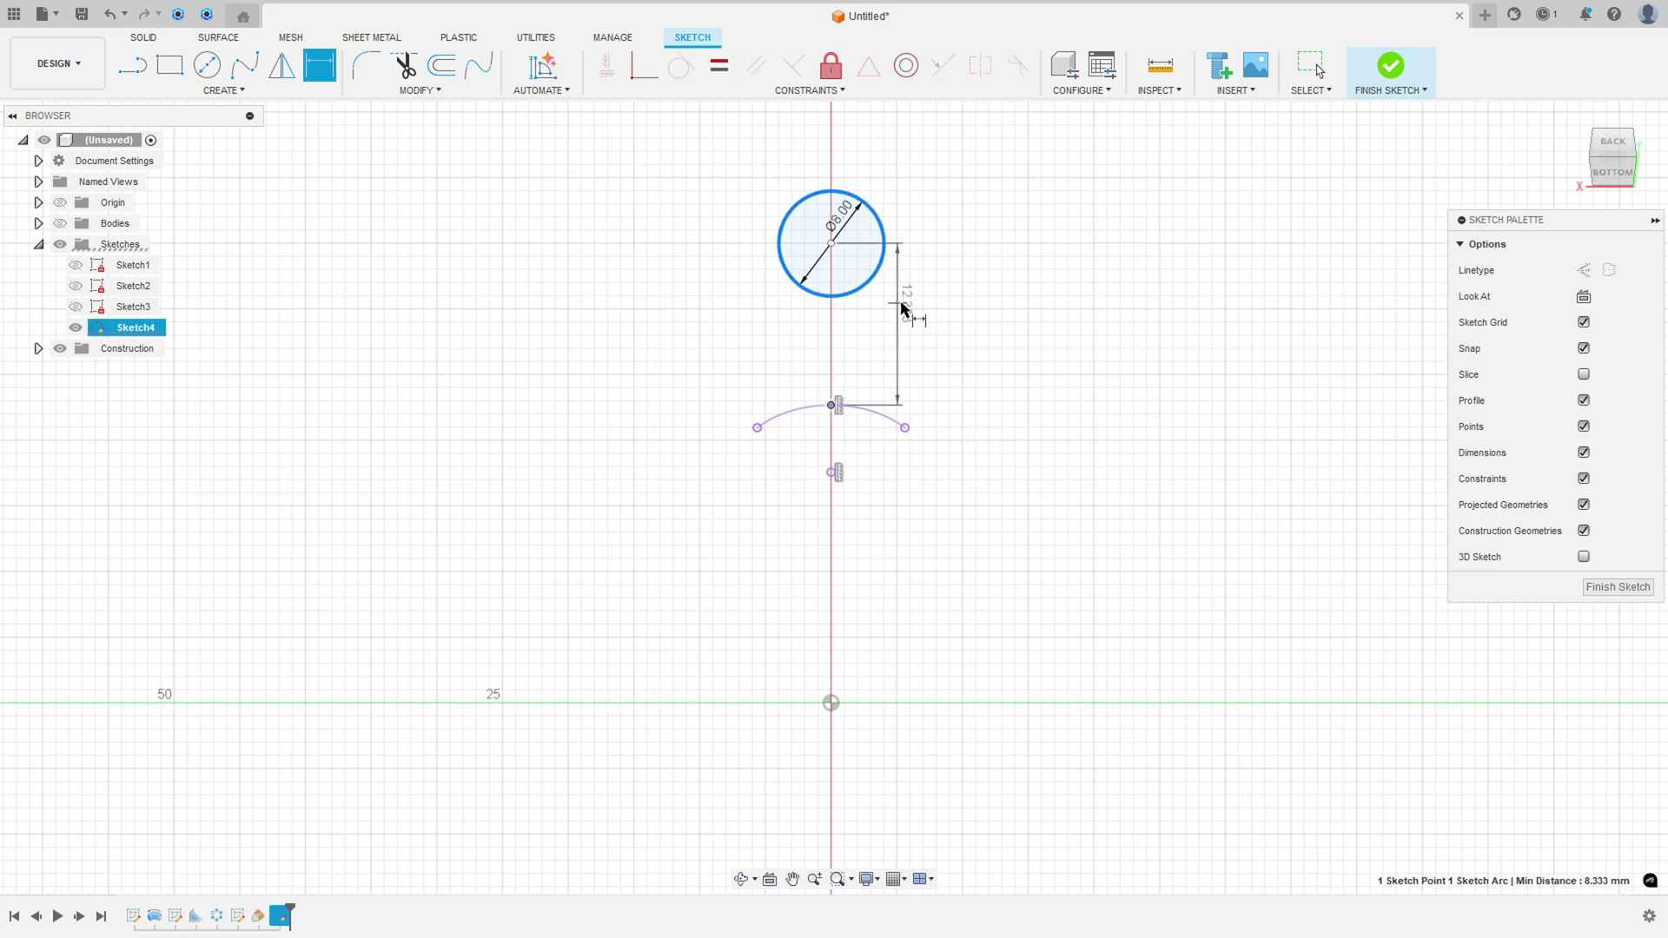
{"action": "left_click", "coordinate": [1005, 335]}
{"action": "type", "text": "12"}
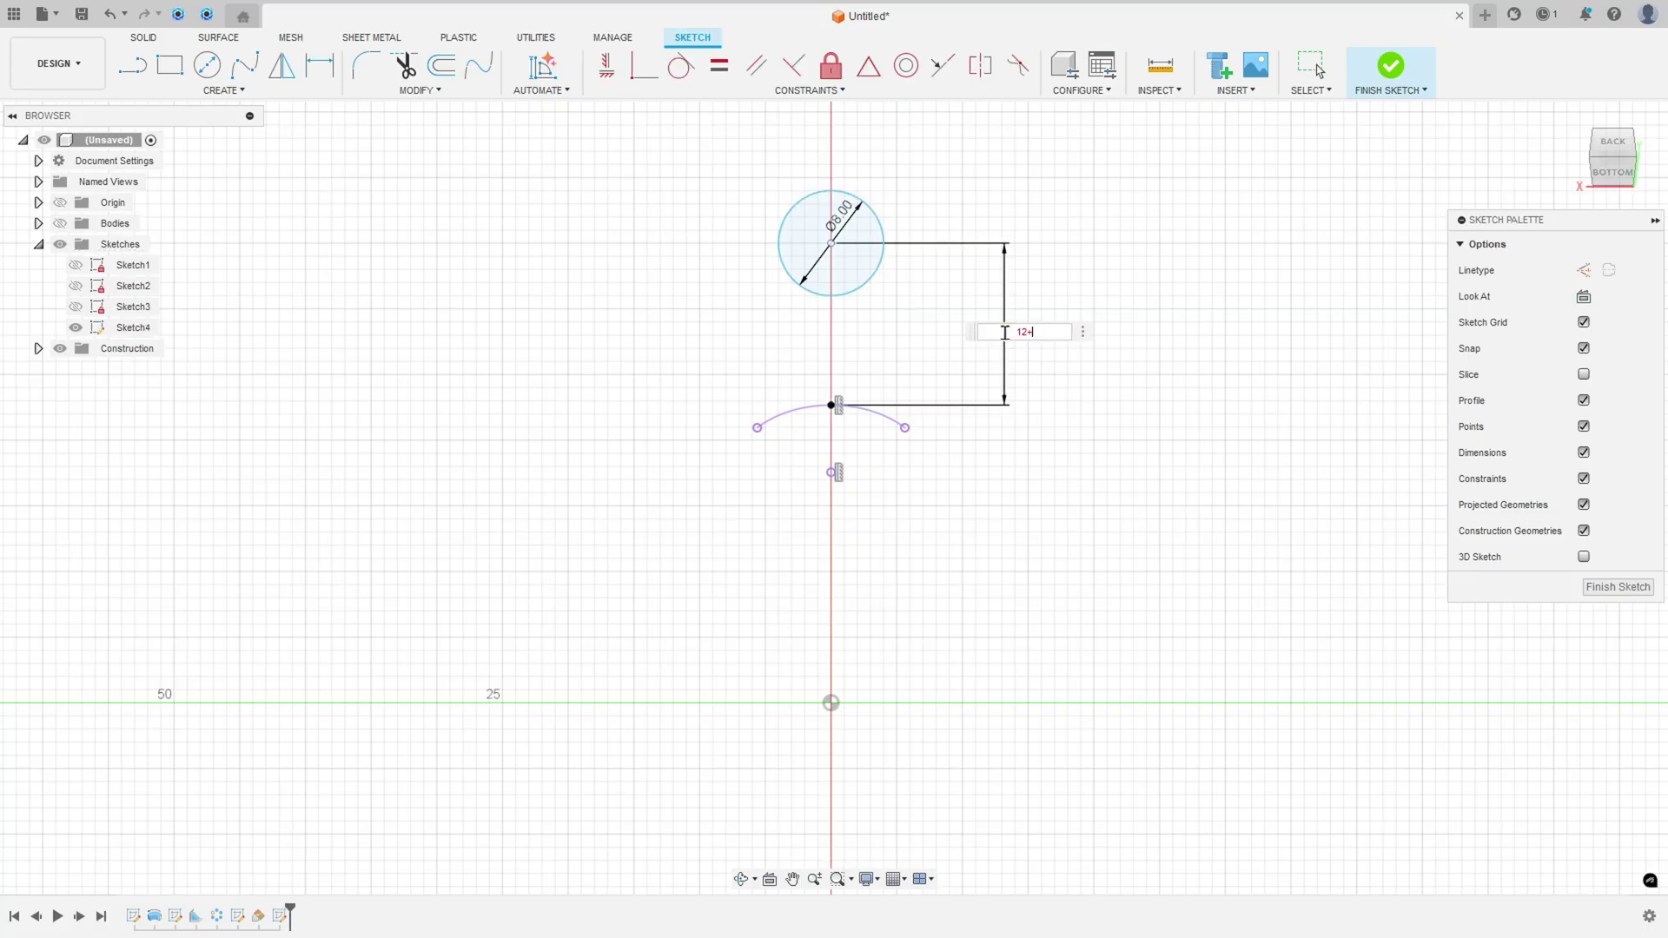
{"action": "key", "text": "Return"}
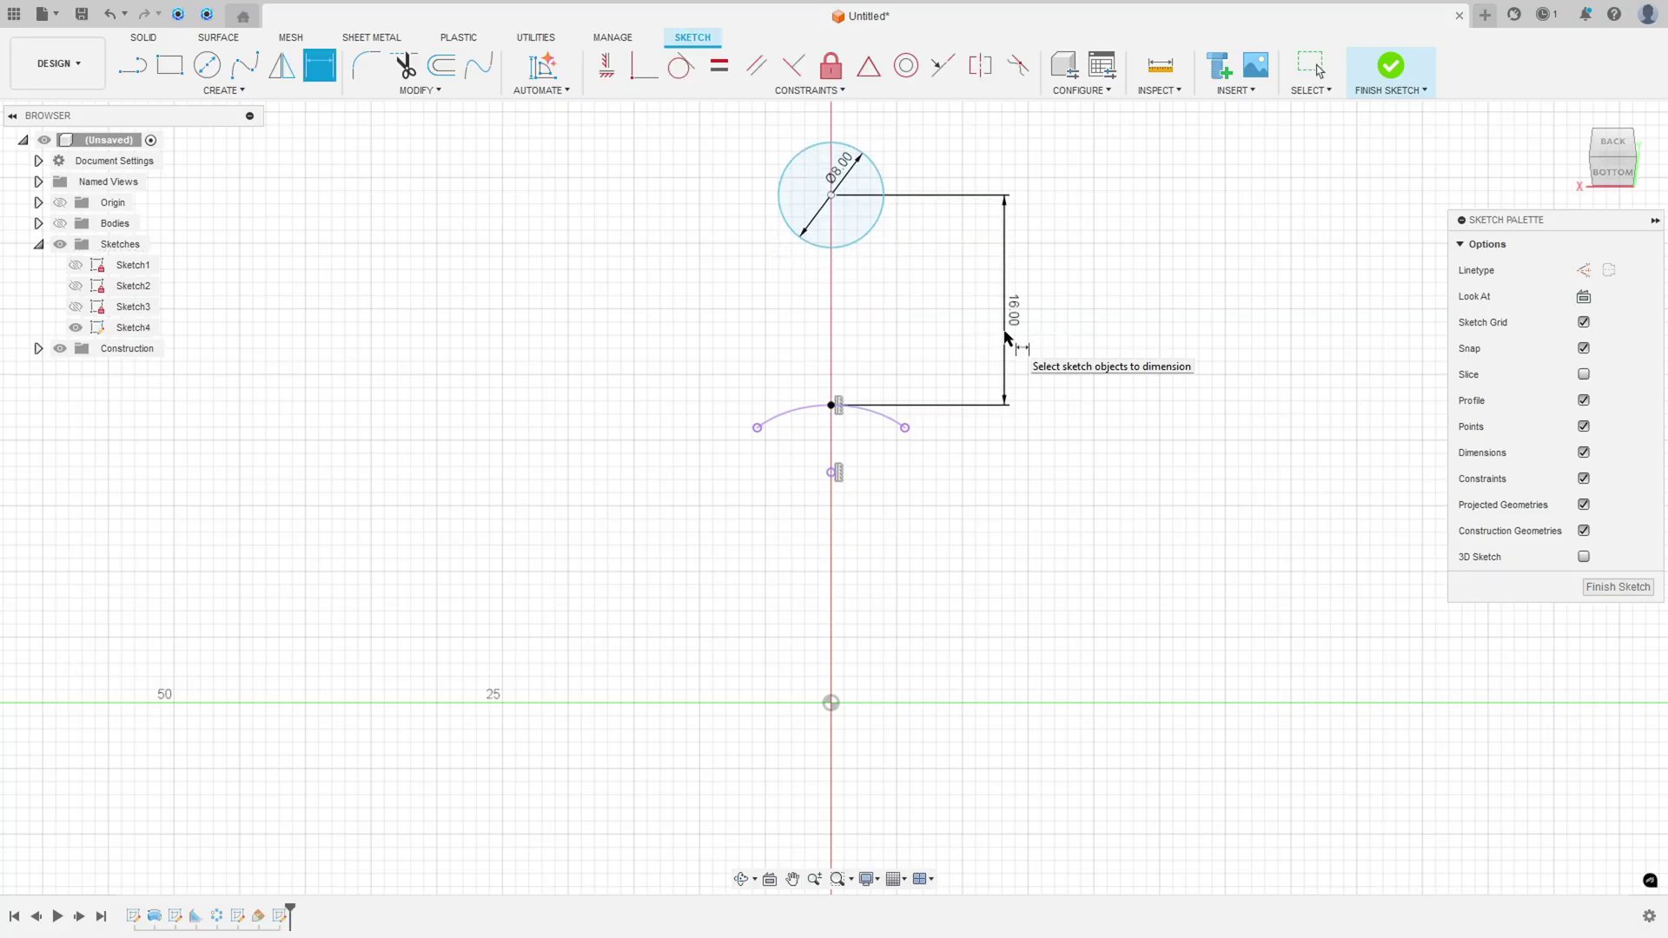
Step: Constrain the circle's centre vertically to the sketch origin
{"action": "left_click", "coordinate": [606, 65]}
{"action": "left_click", "coordinate": [831, 196]}
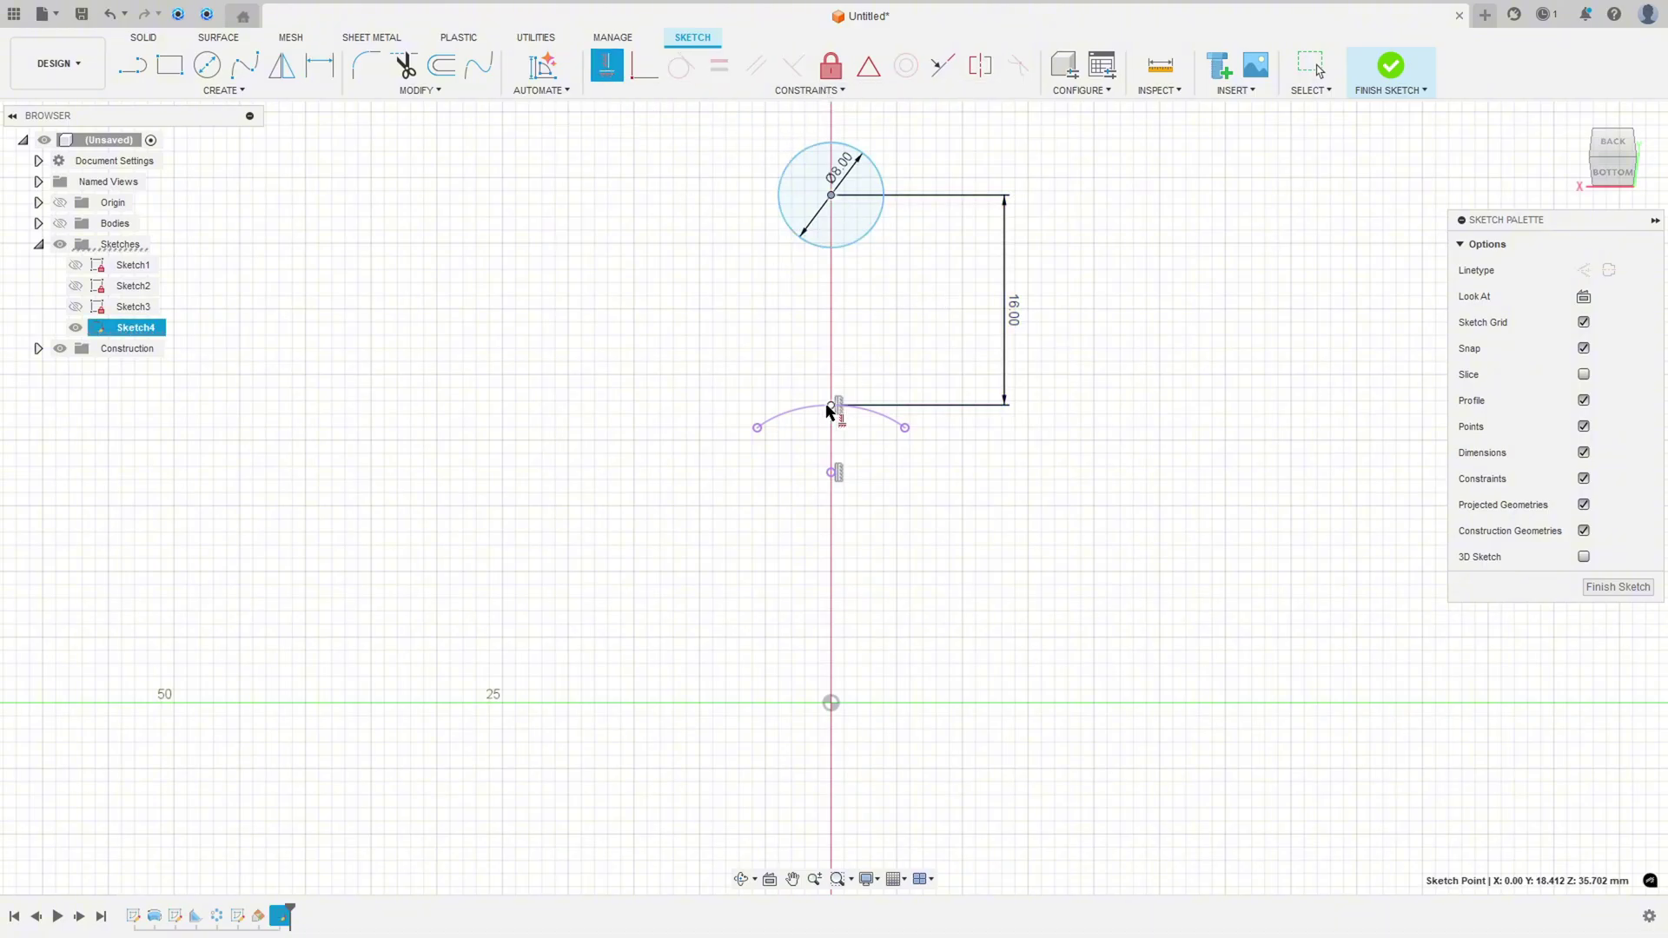
{"action": "left_click", "coordinate": [831, 704]}
{"action": "scroll", "coordinate": [708, 633], "scroll_direction": "down", "scroll_amount": 3}
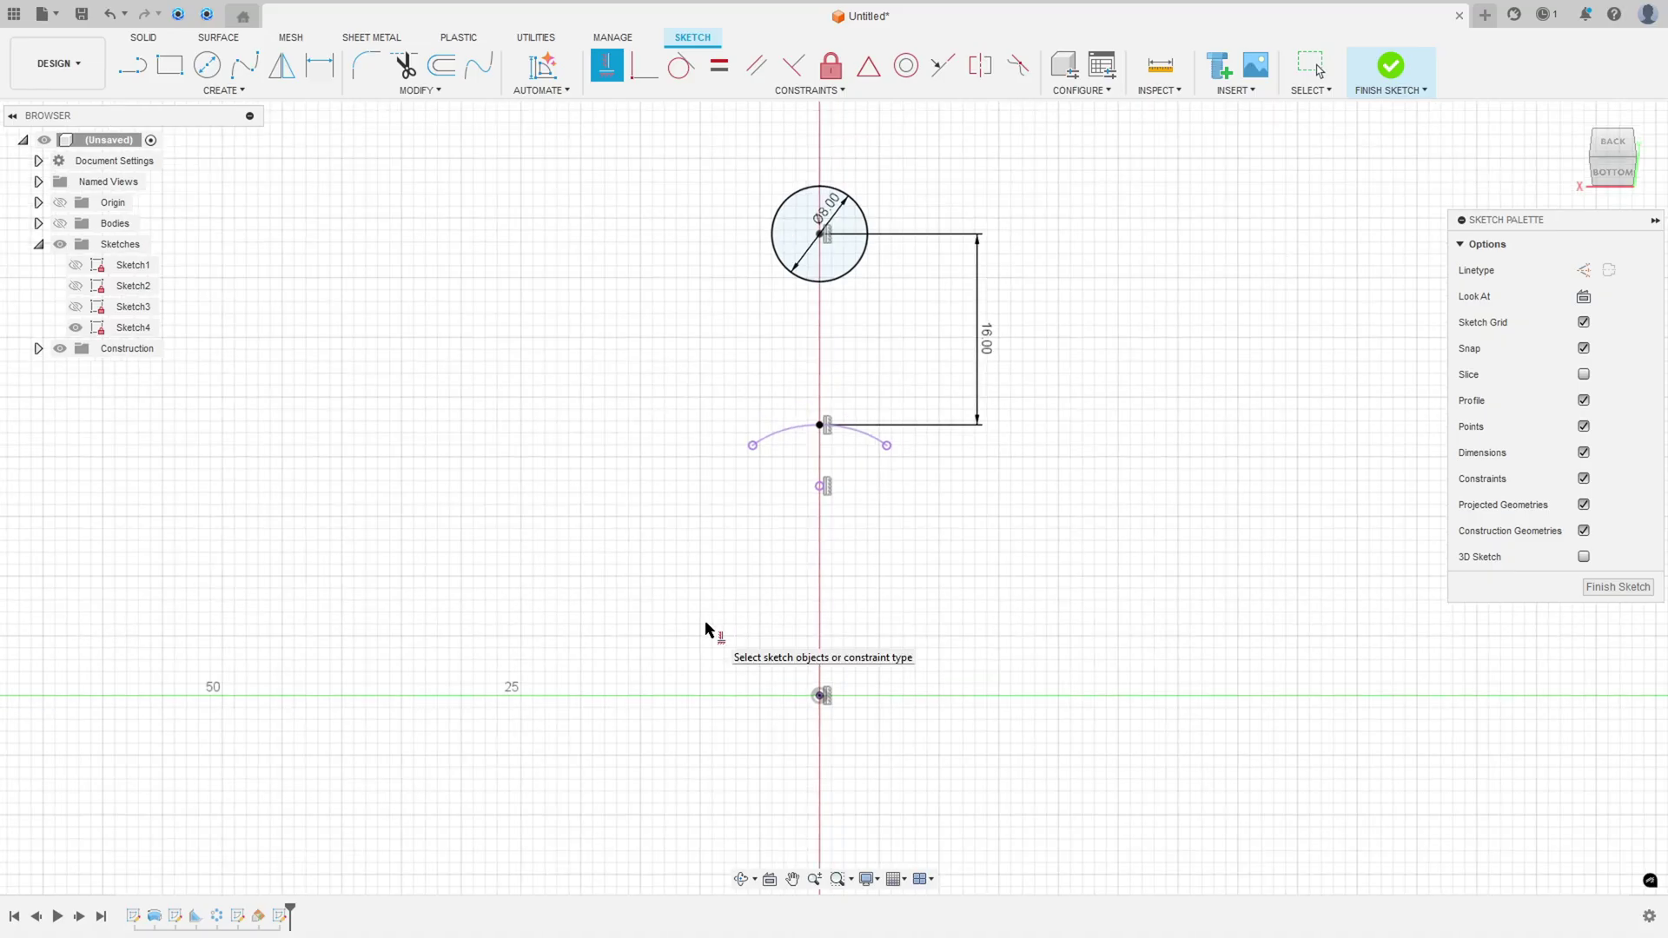
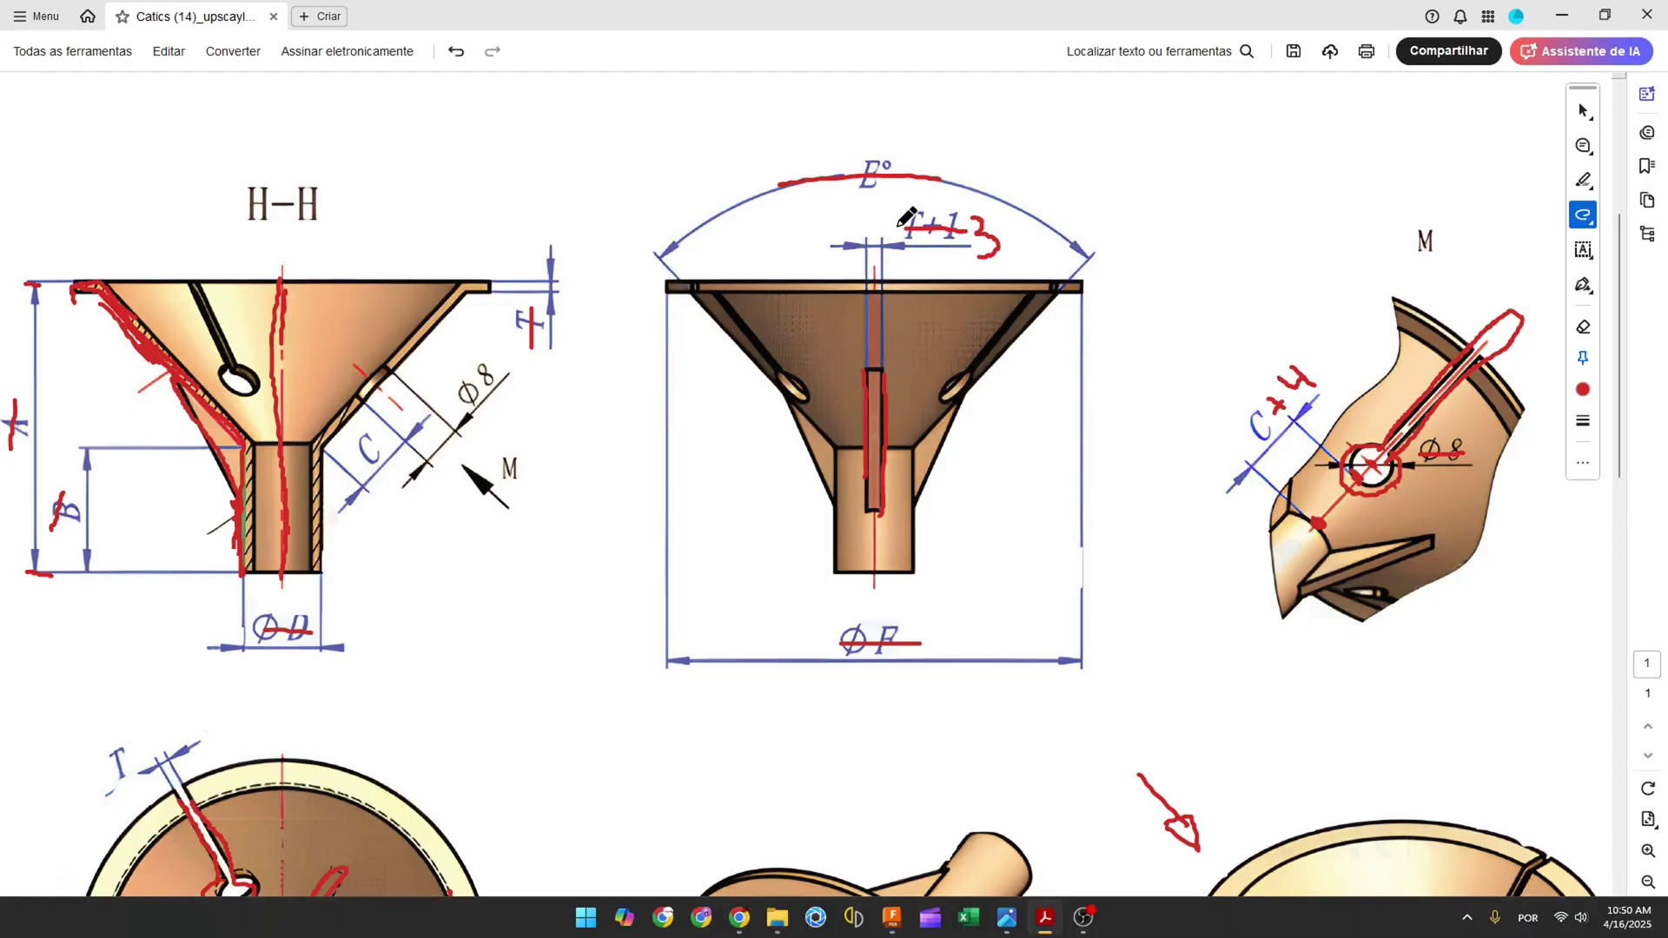
Step: Strike out the slot-width dimension T in the PDF's top view and T=2 in the parameter list
{"action": "scroll", "coordinate": [1320, 408], "scroll_direction": "down", "scroll_amount": 2}
{"action": "scroll", "coordinate": [968, 487], "scroll_direction": "down", "scroll_amount": 3, "text": "ctrl"}
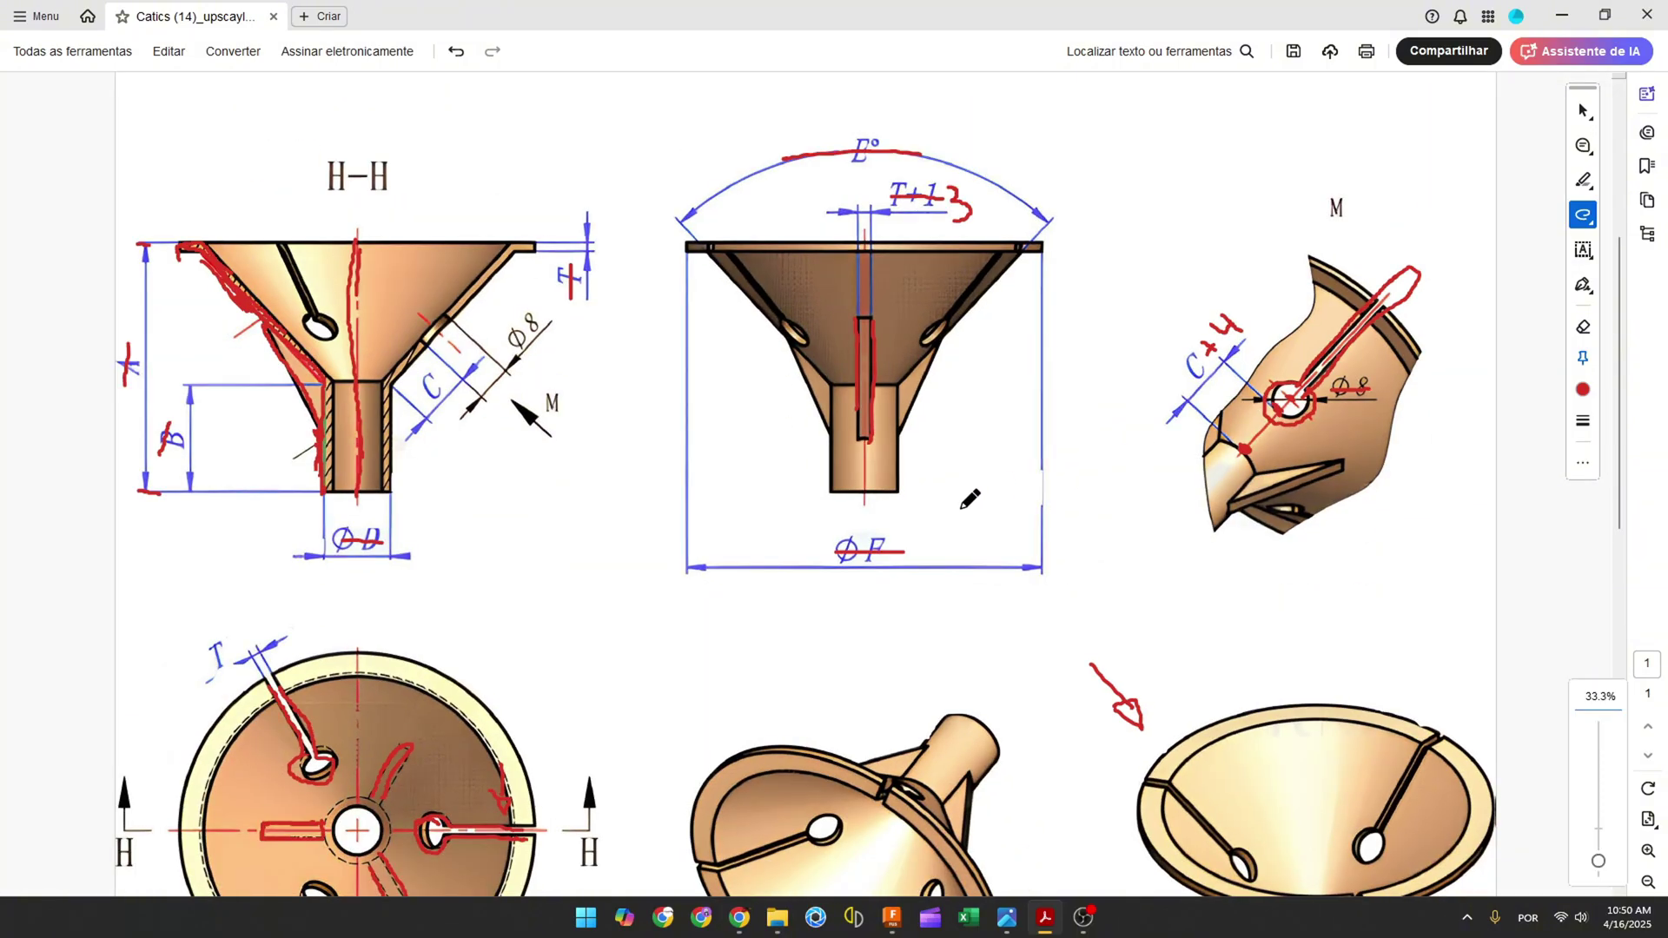
{"action": "scroll", "coordinate": [391, 670], "scroll_direction": "up", "scroll_amount": 2, "text": "ctrl"}
{"action": "left_click_drag", "start_coordinate": [87, 610], "coordinate": [130, 591]}
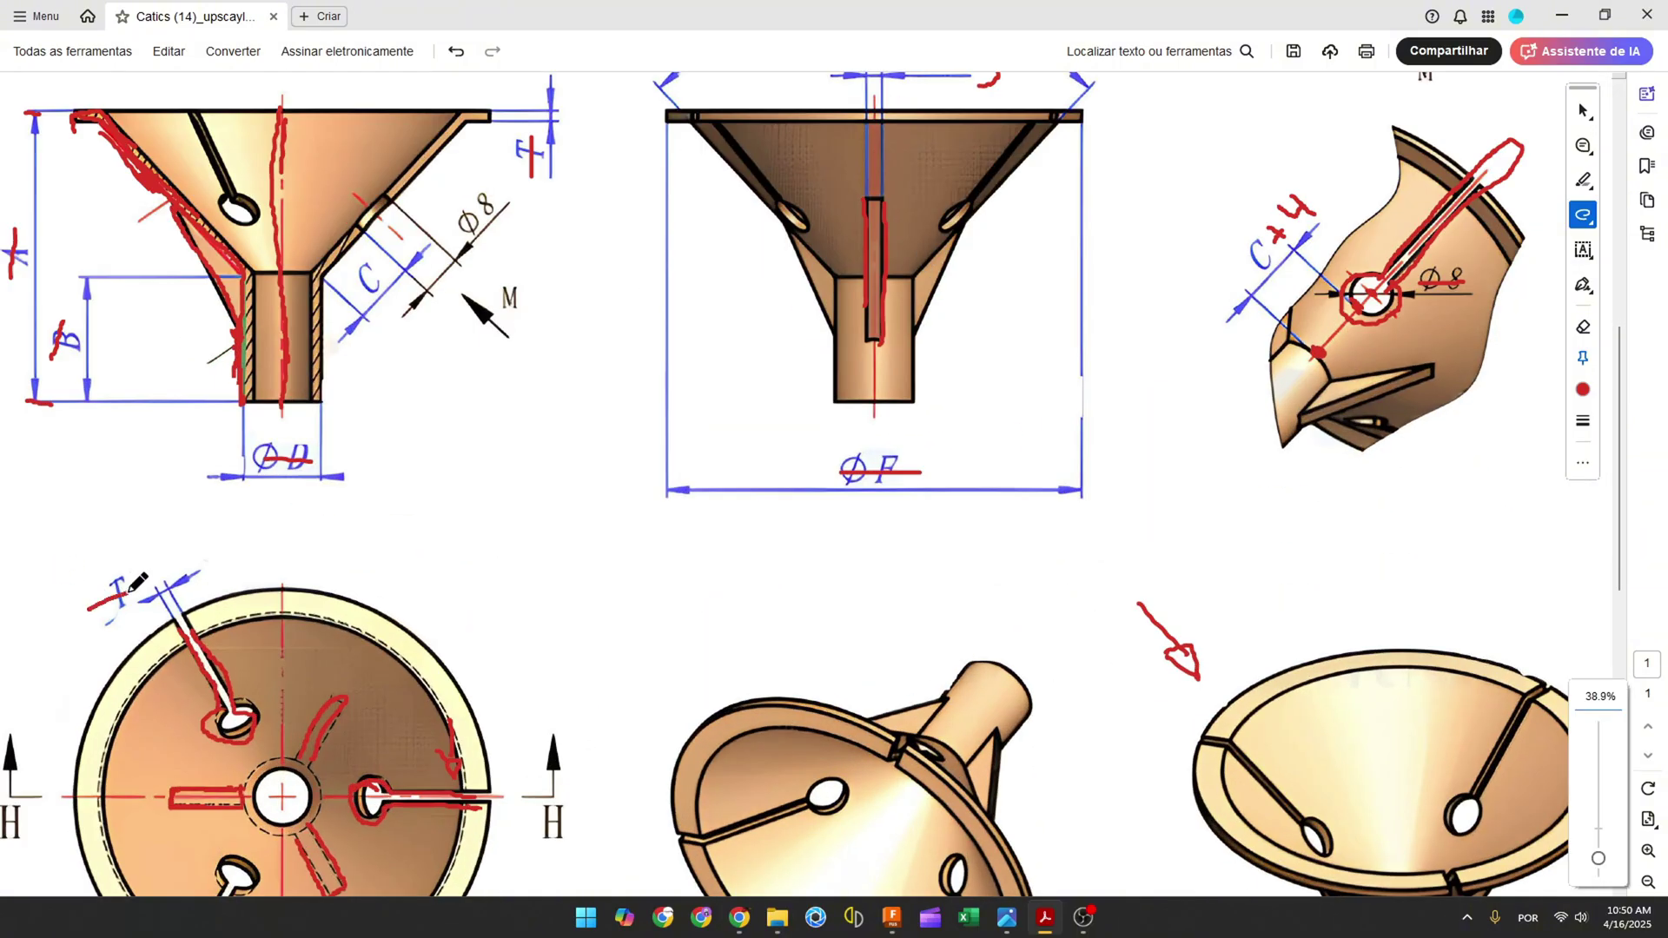
{"action": "scroll", "coordinate": [916, 554], "scroll_direction": "down", "scroll_amount": 5}
{"action": "left_click_drag", "start_coordinate": [998, 715], "coordinate": [1075, 718]}
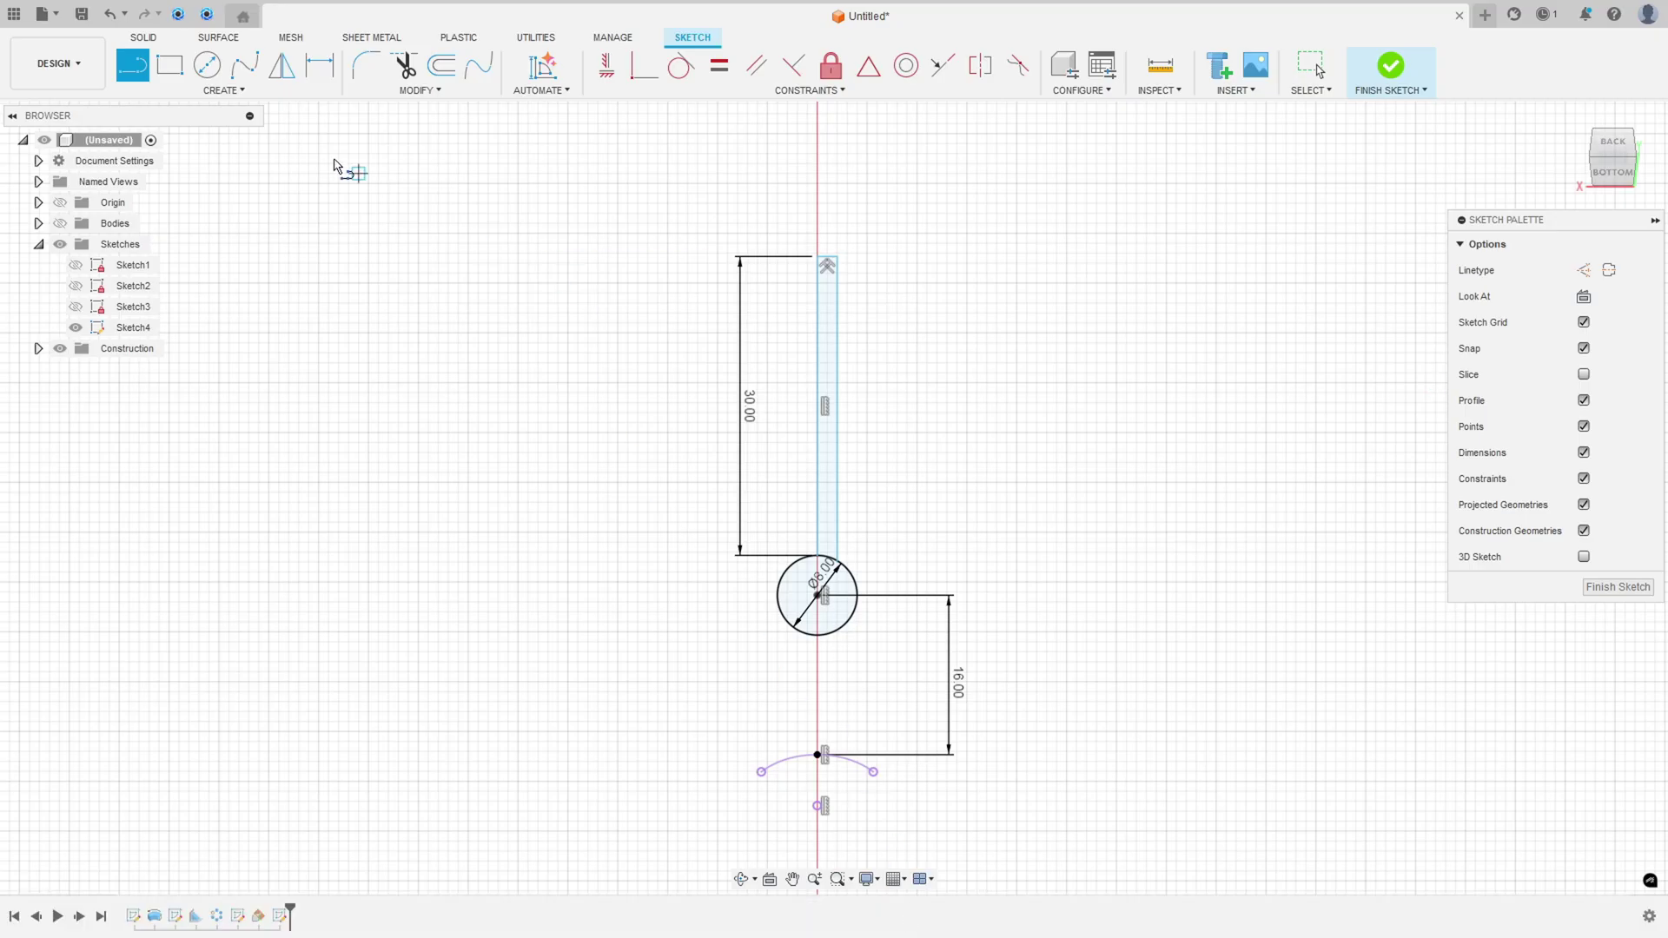
Step: Dimension the width of the narrow slot rectangle above the circle as 1 mm
{"action": "left_click", "coordinate": [324, 72]}
{"action": "left_click", "coordinate": [327, 79]}
{"action": "left_click", "coordinate": [838, 297]}
{"action": "left_click", "coordinate": [818, 300]}
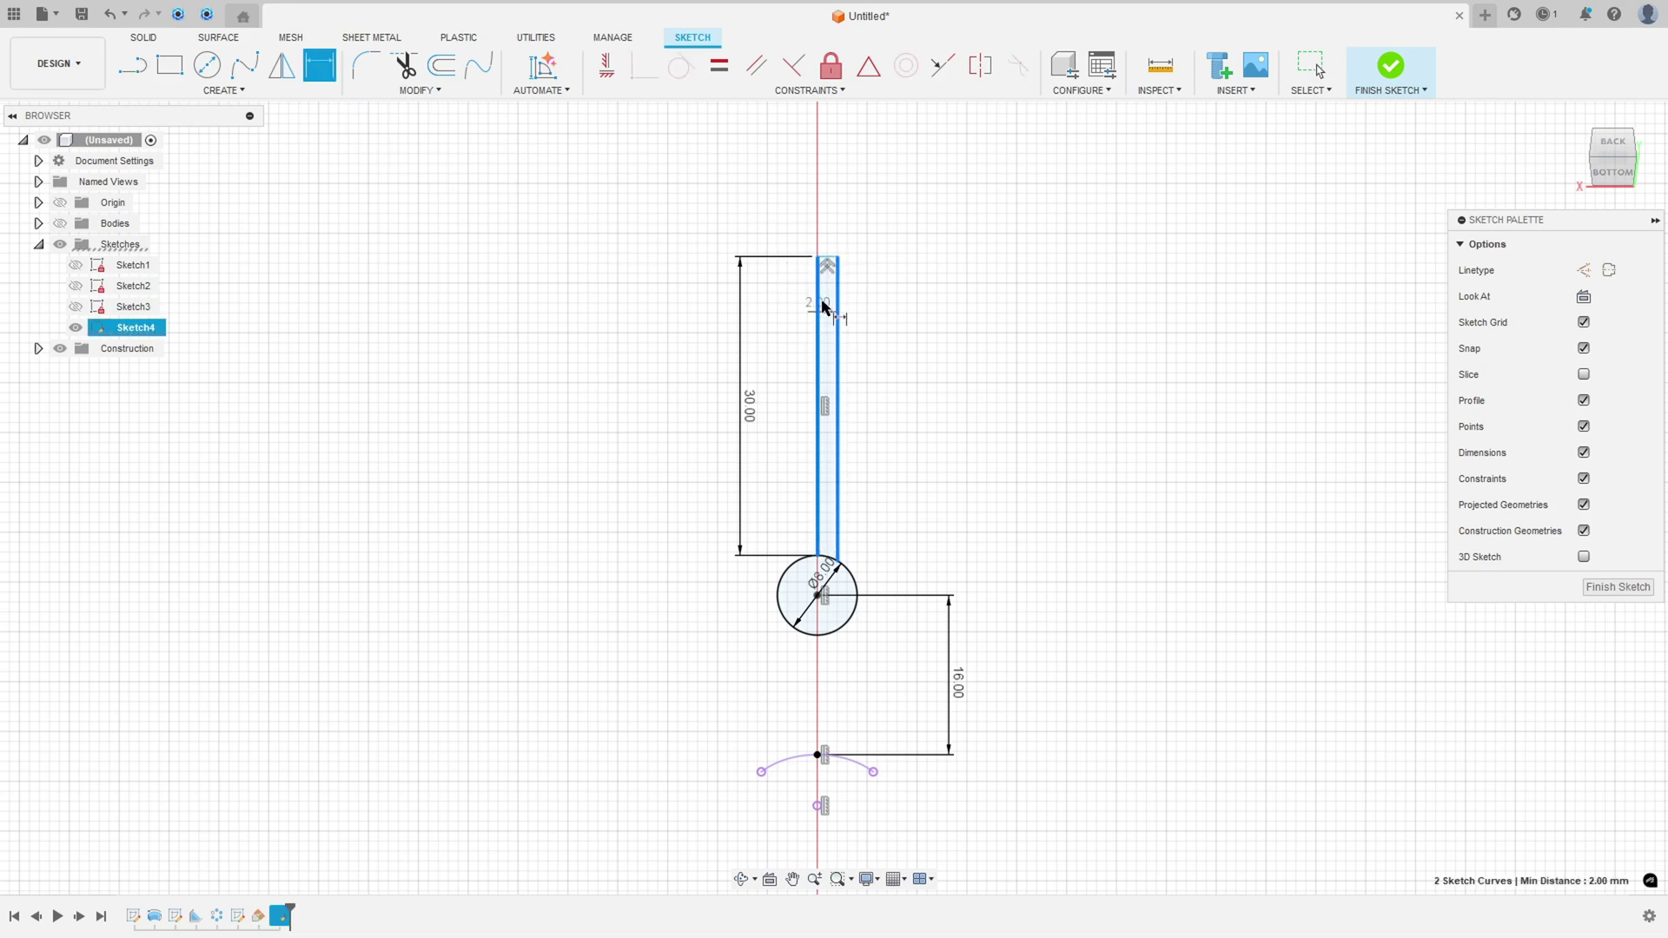
{"action": "left_click", "coordinate": [827, 200]}
{"action": "type", "text": "1"}
{"action": "key", "text": "Return"}
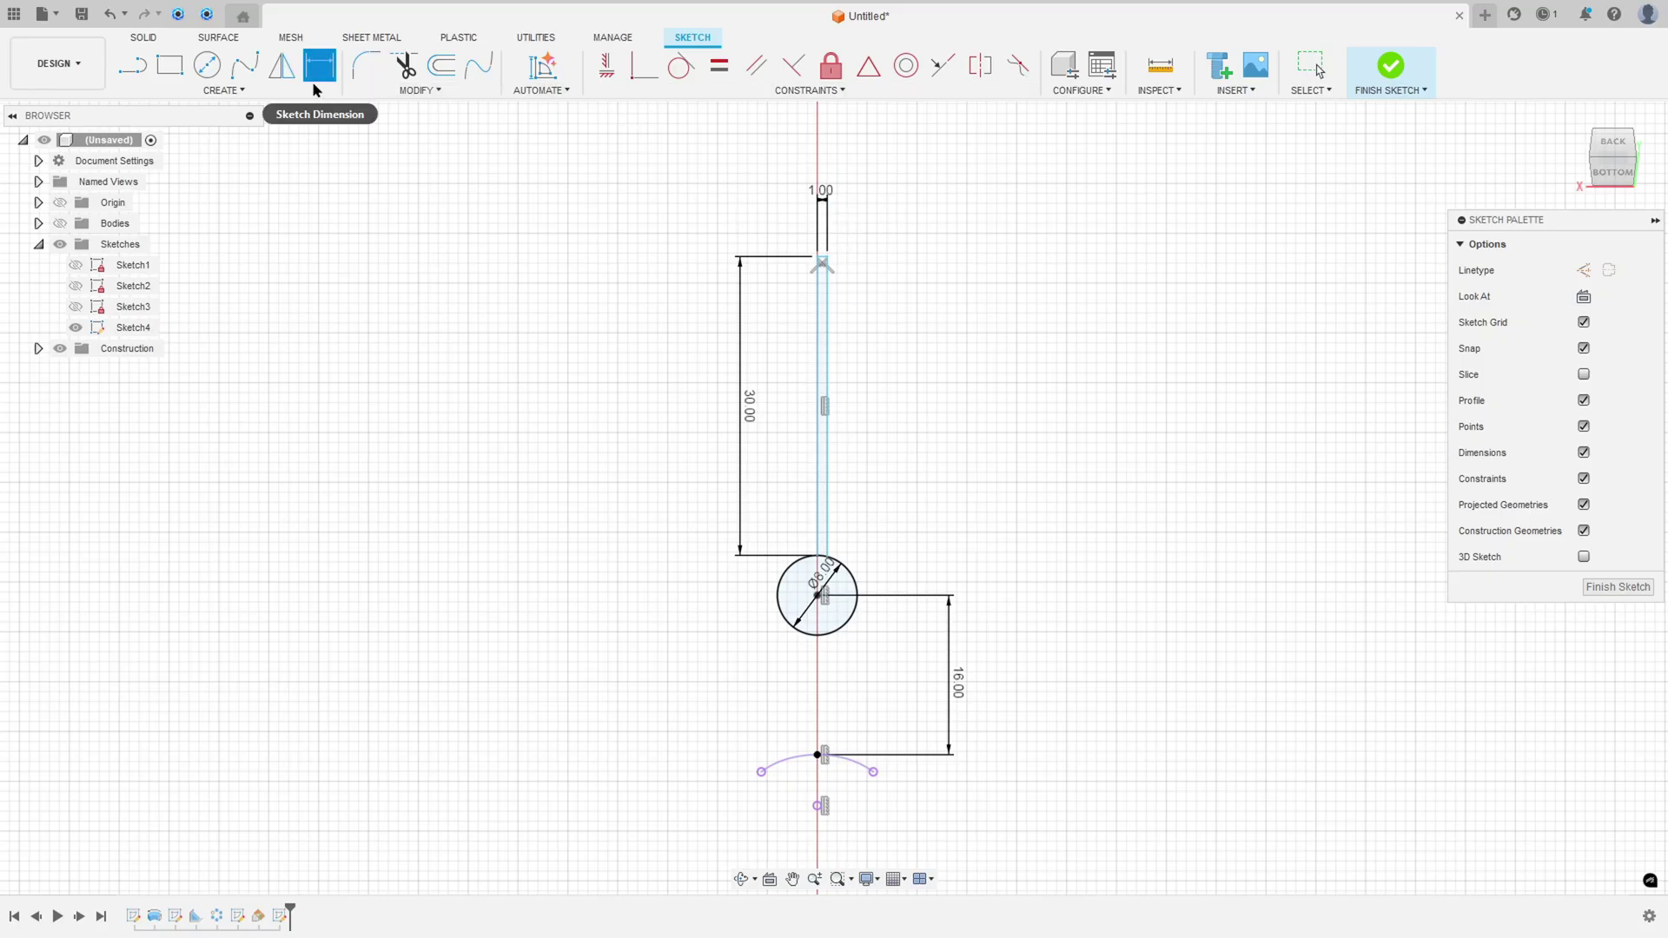
Step: Mirror the slot's short end line and outer long line about the line on the vertical axis
{"action": "left_click", "coordinate": [281, 78]}
{"action": "scroll", "coordinate": [887, 213], "scroll_direction": "up", "scroll_amount": 4}
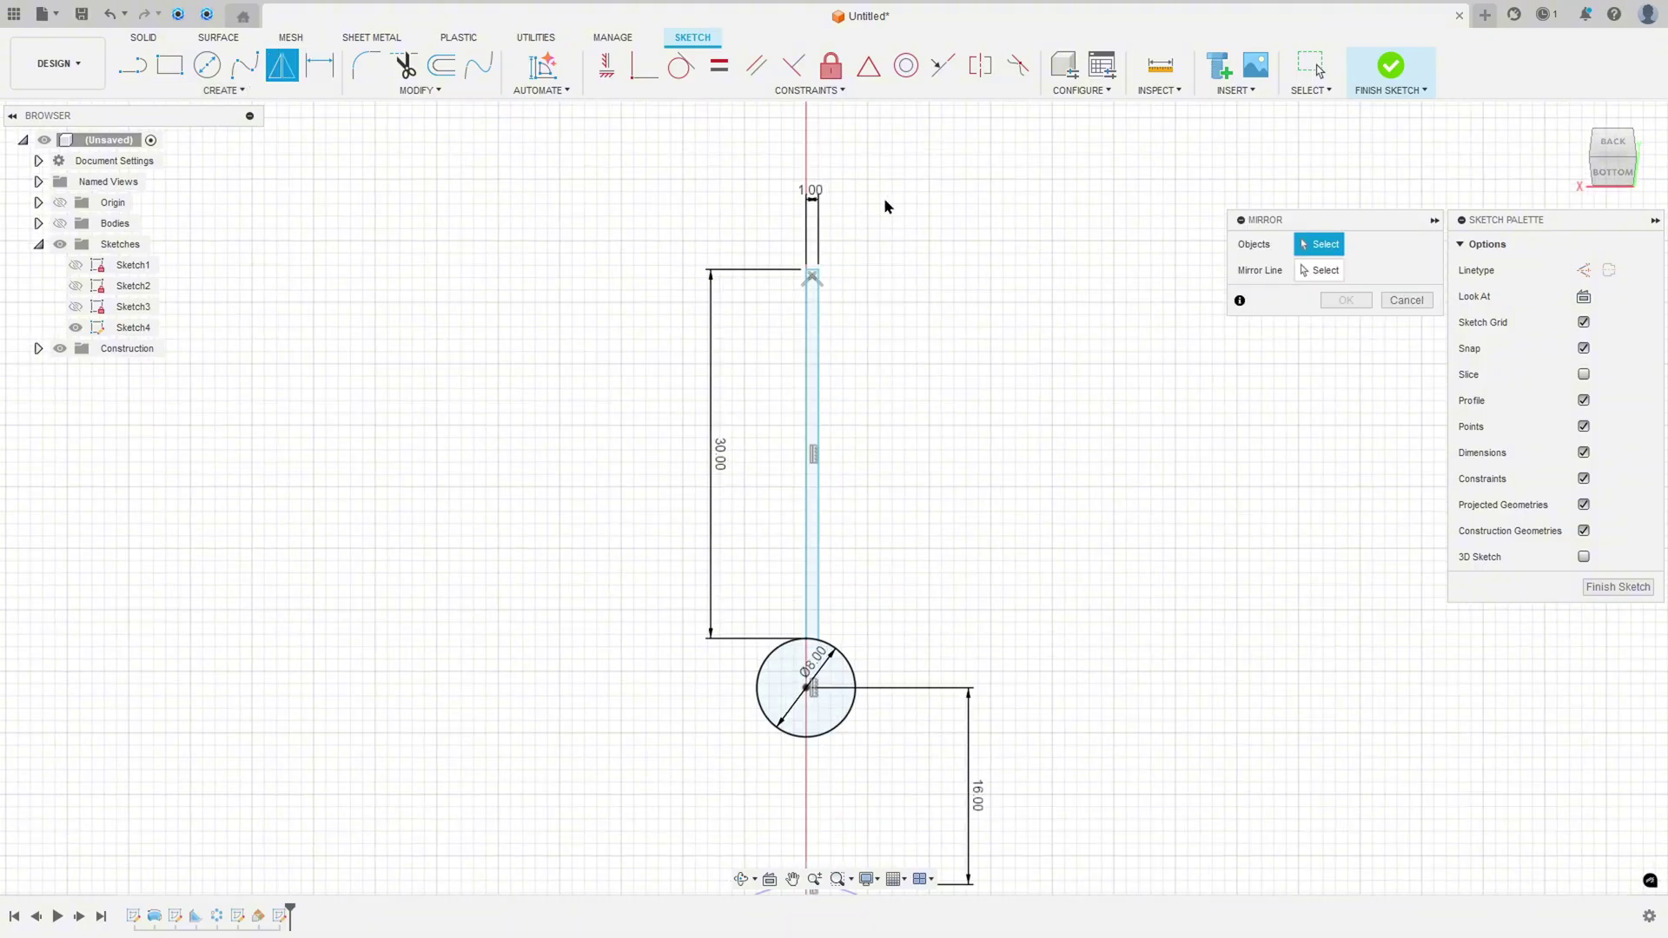
{"action": "left_click", "coordinate": [752, 320]}
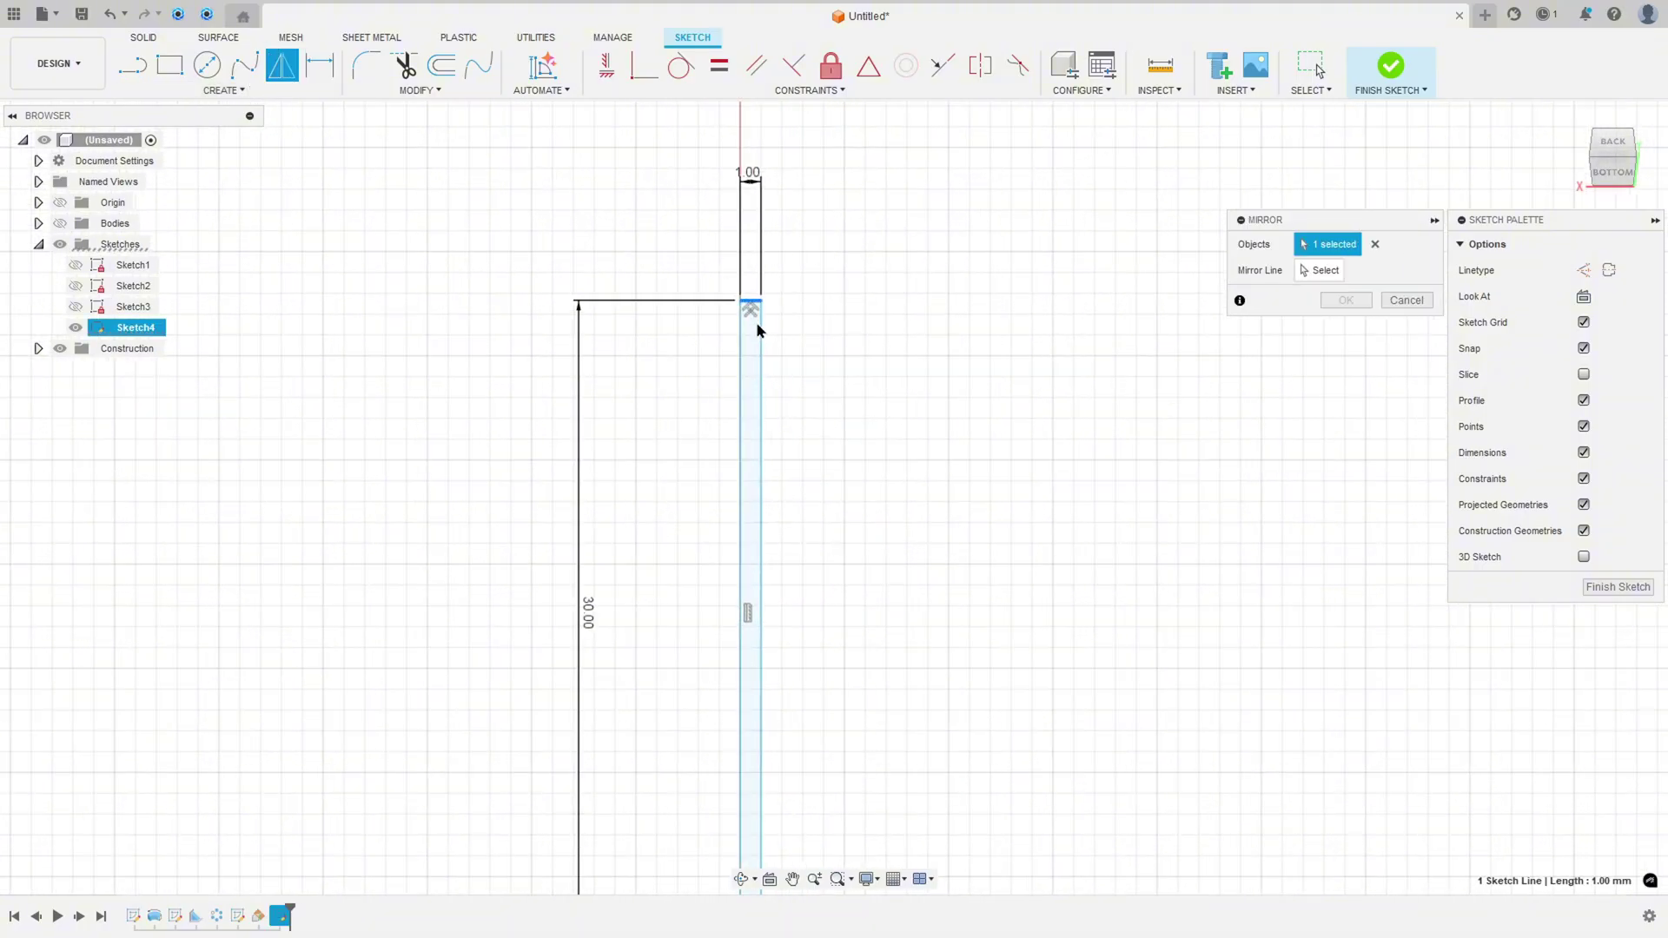
{"action": "left_click", "coordinate": [762, 331]}
{"action": "left_click", "coordinate": [1327, 270]}
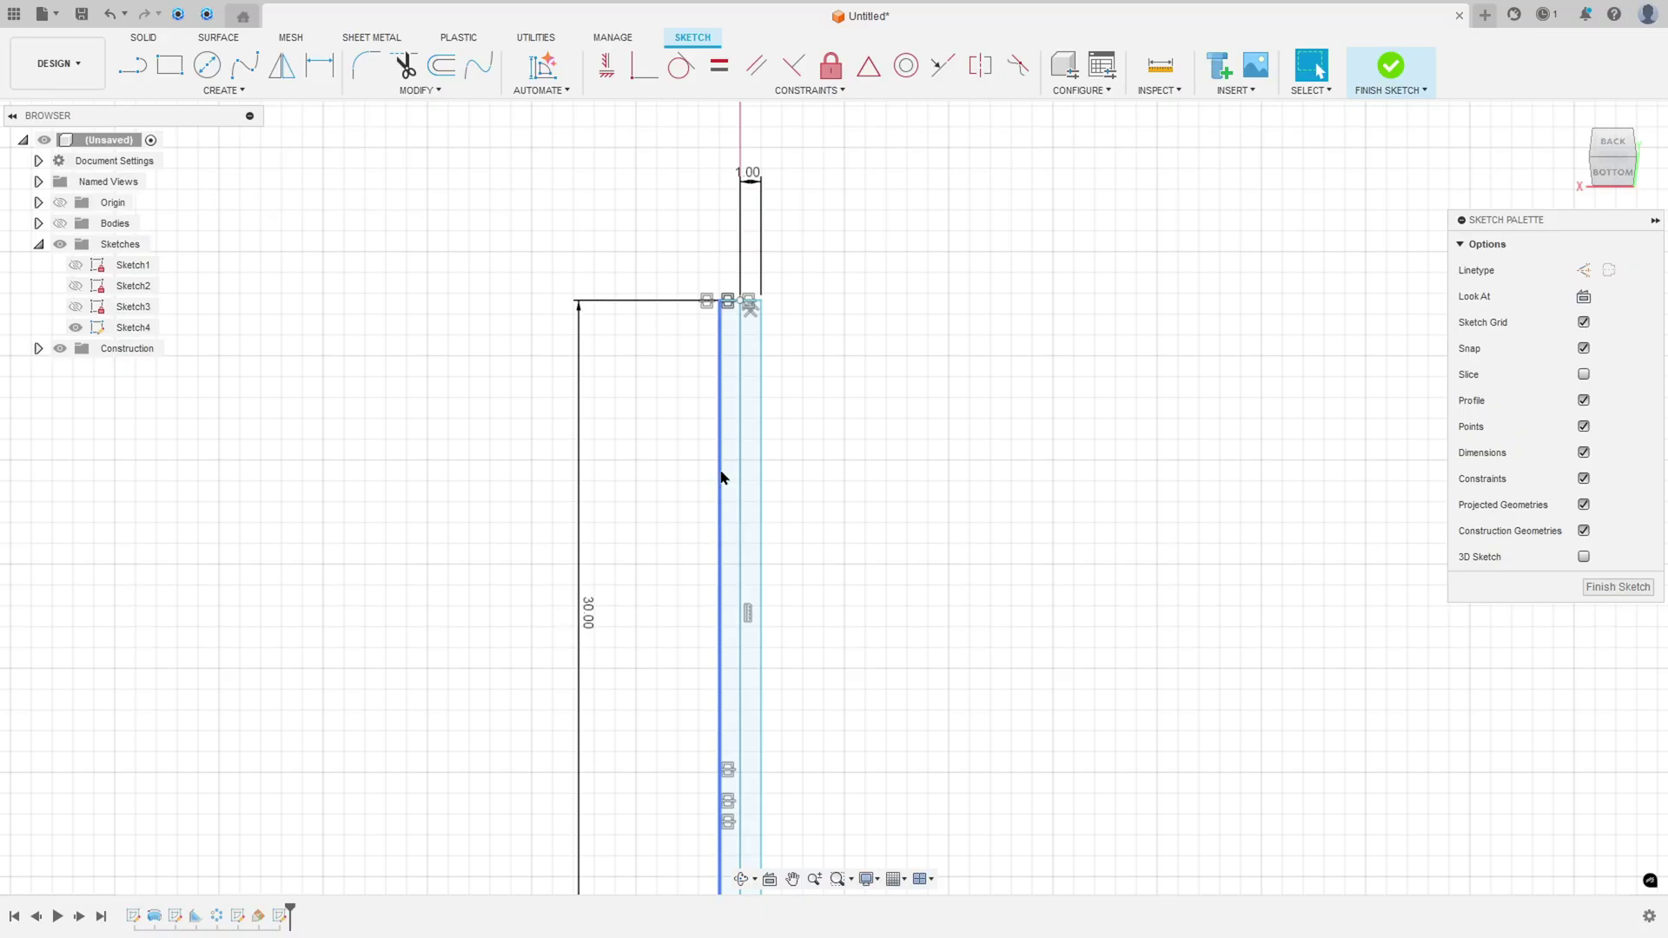
Step: Convert the slot's middle line on the vertical axis to construction linetype
{"action": "left_click", "coordinate": [740, 477]}
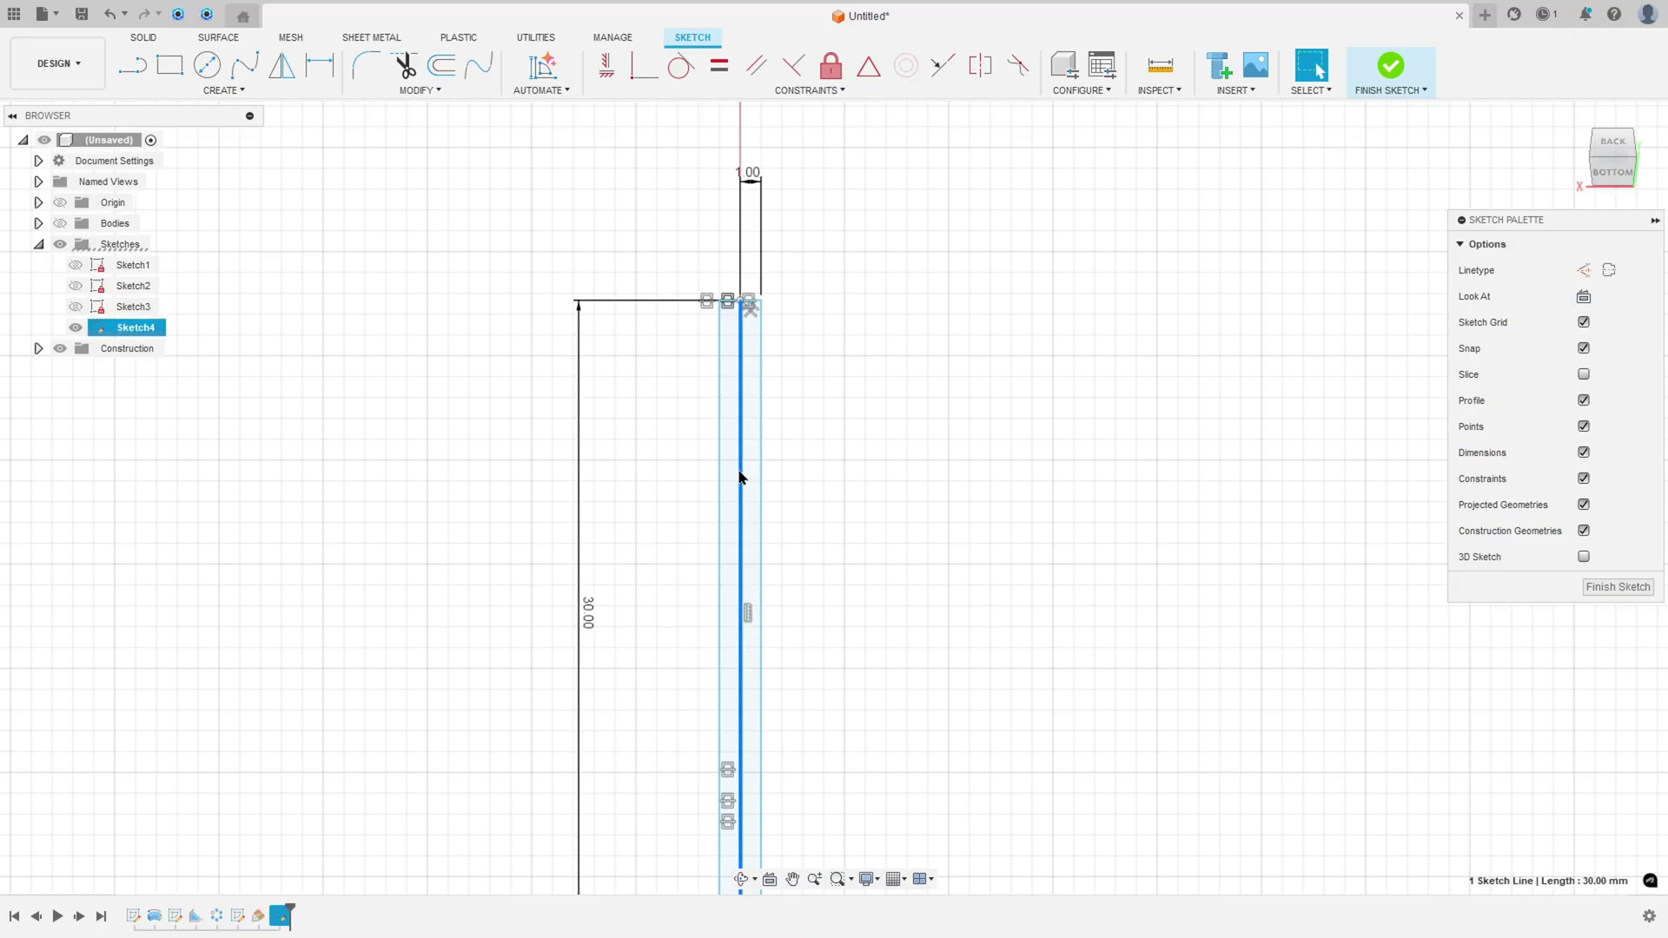
{"action": "left_click", "coordinate": [1583, 269]}
{"action": "left_click", "coordinate": [965, 474]}
{"action": "scroll", "coordinate": [879, 629], "scroll_direction": "down", "scroll_amount": 2}
{"action": "middle_click_drag", "start_coordinate": [860, 658], "coordinate": [875, 474]}
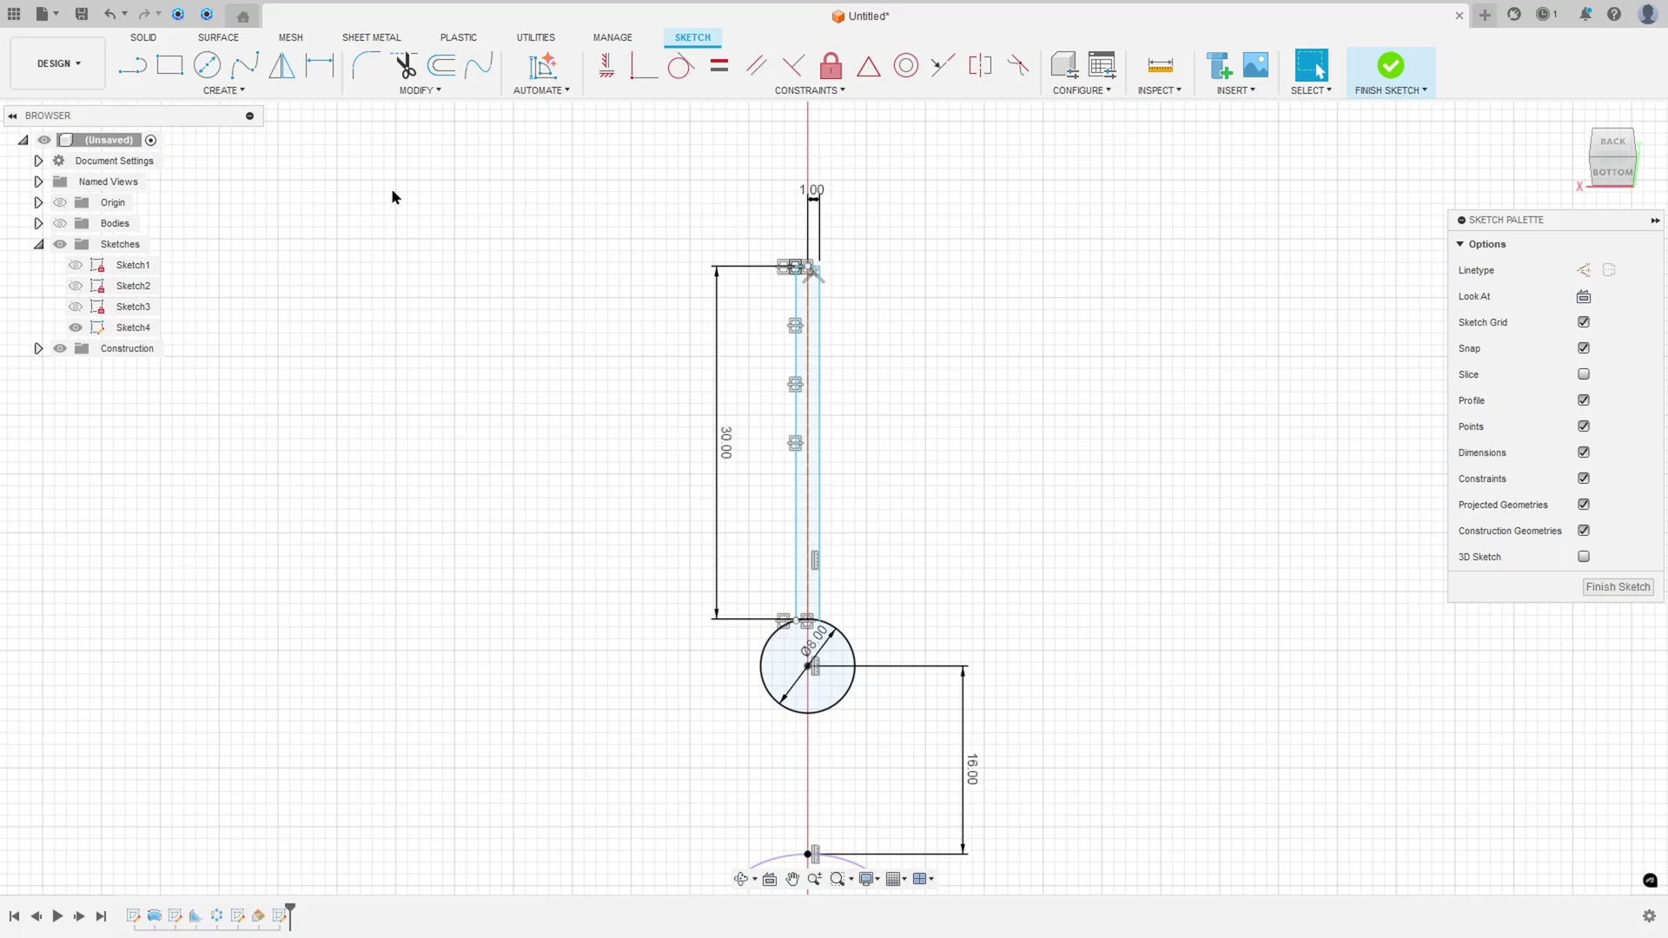
Step: Apply a Horizontal/Vertical constraint between the lower end of the slot's centreline and the circle's centre
{"action": "left_click", "coordinate": [607, 65]}
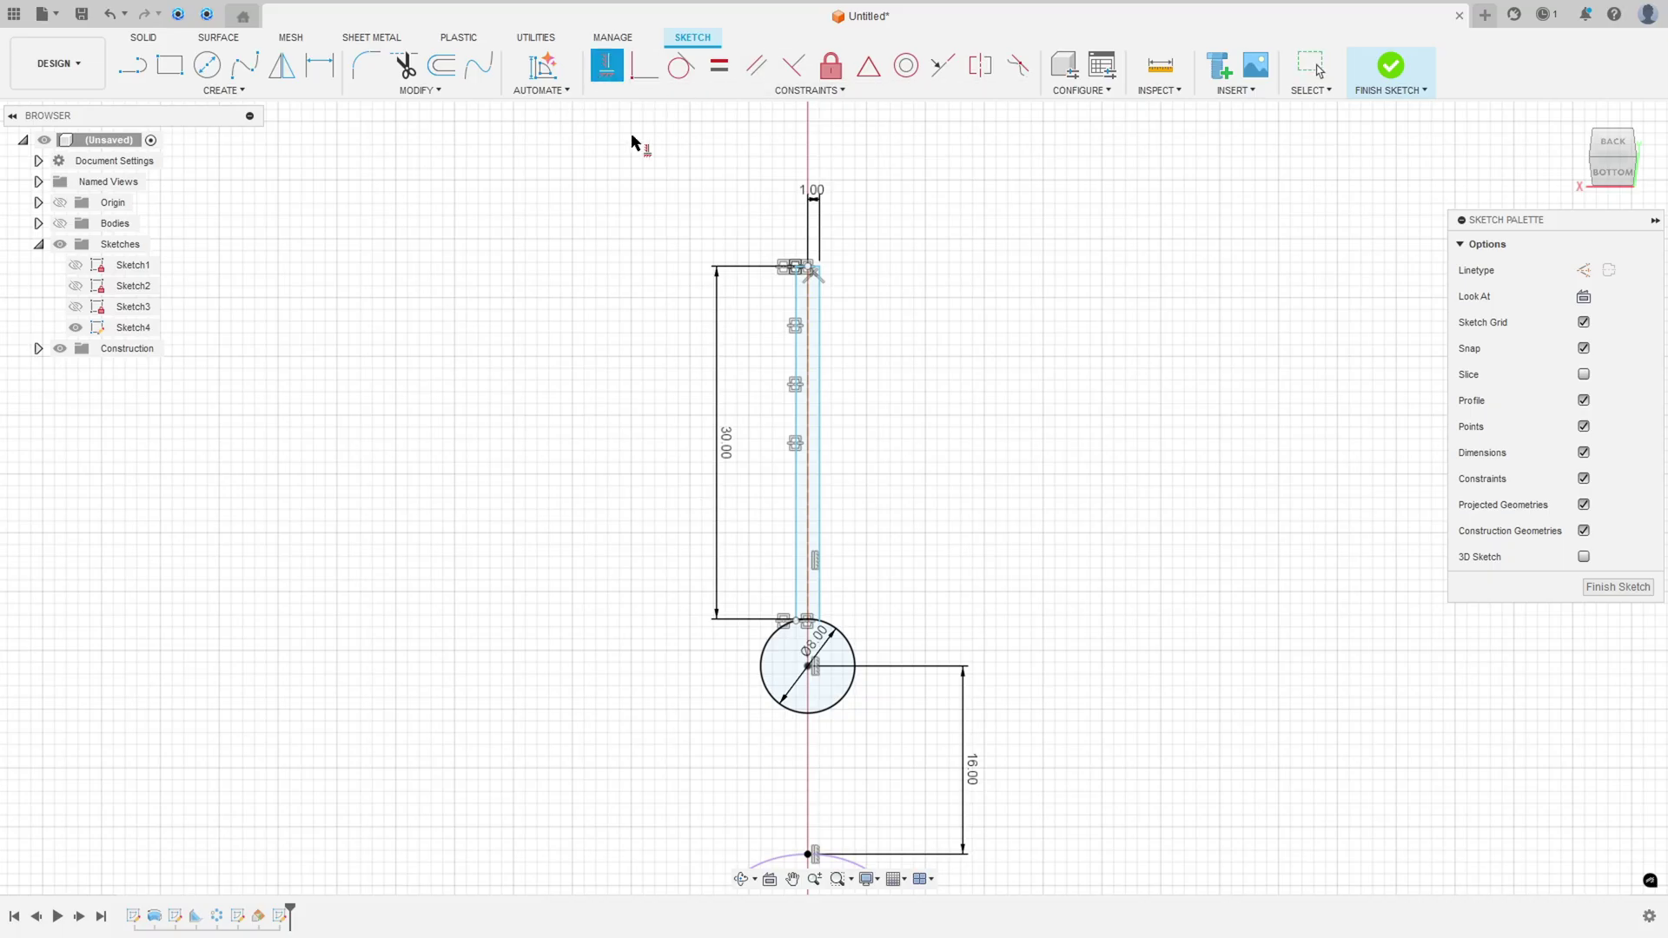
{"action": "left_click", "coordinate": [808, 620]}
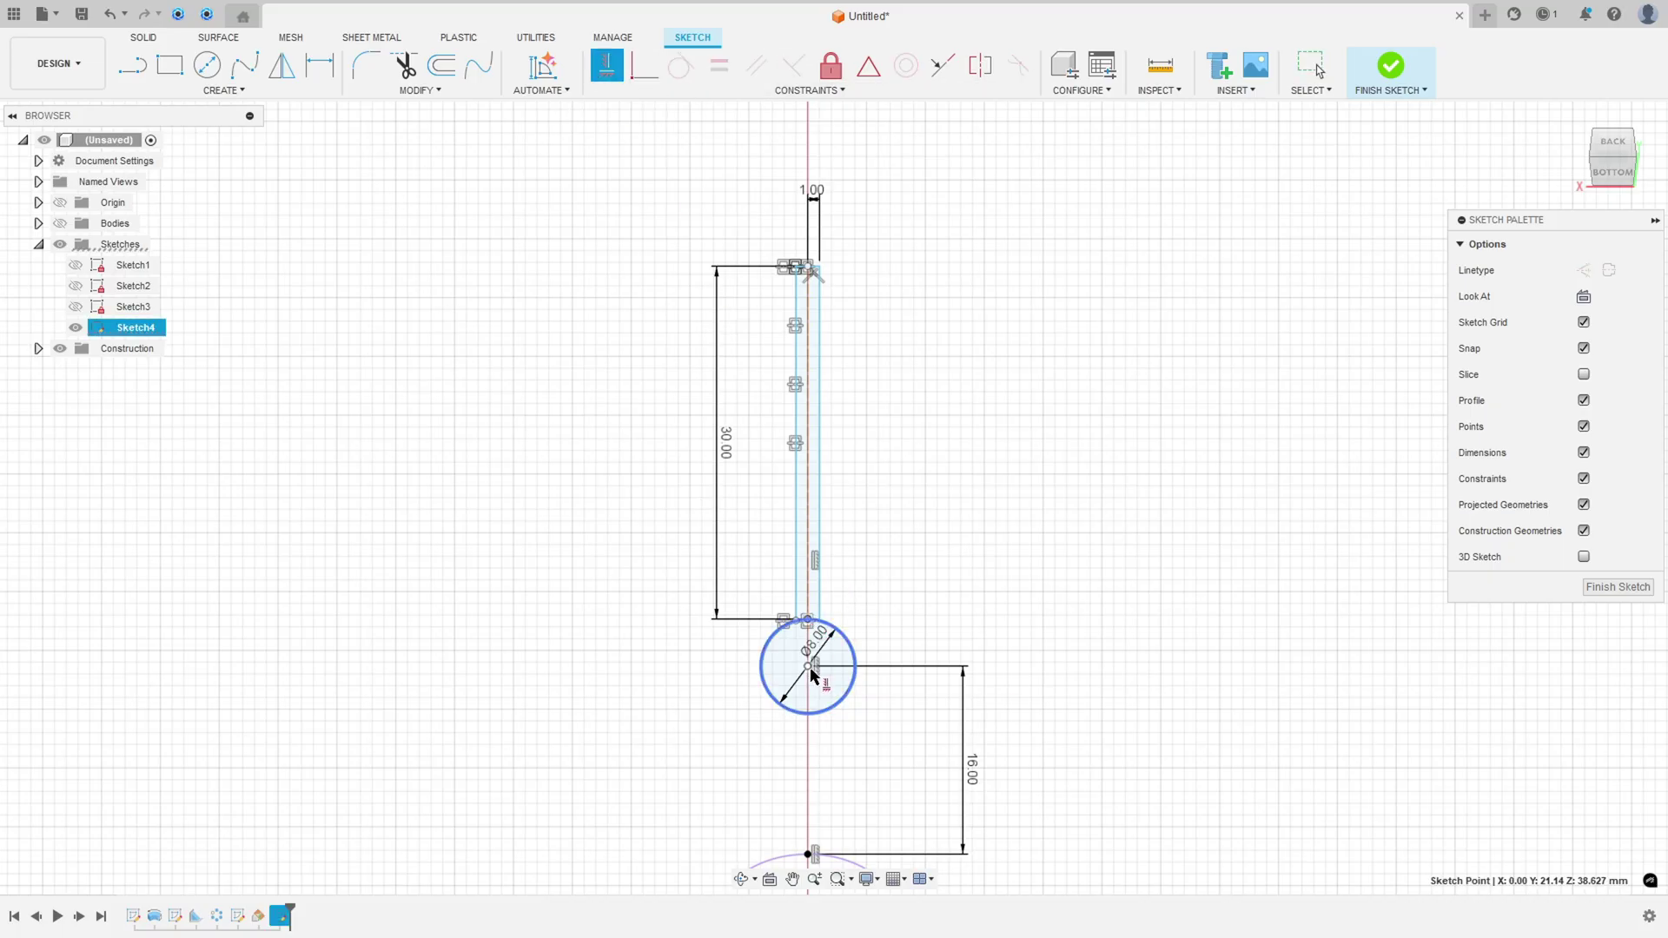
{"action": "left_click", "coordinate": [810, 668]}
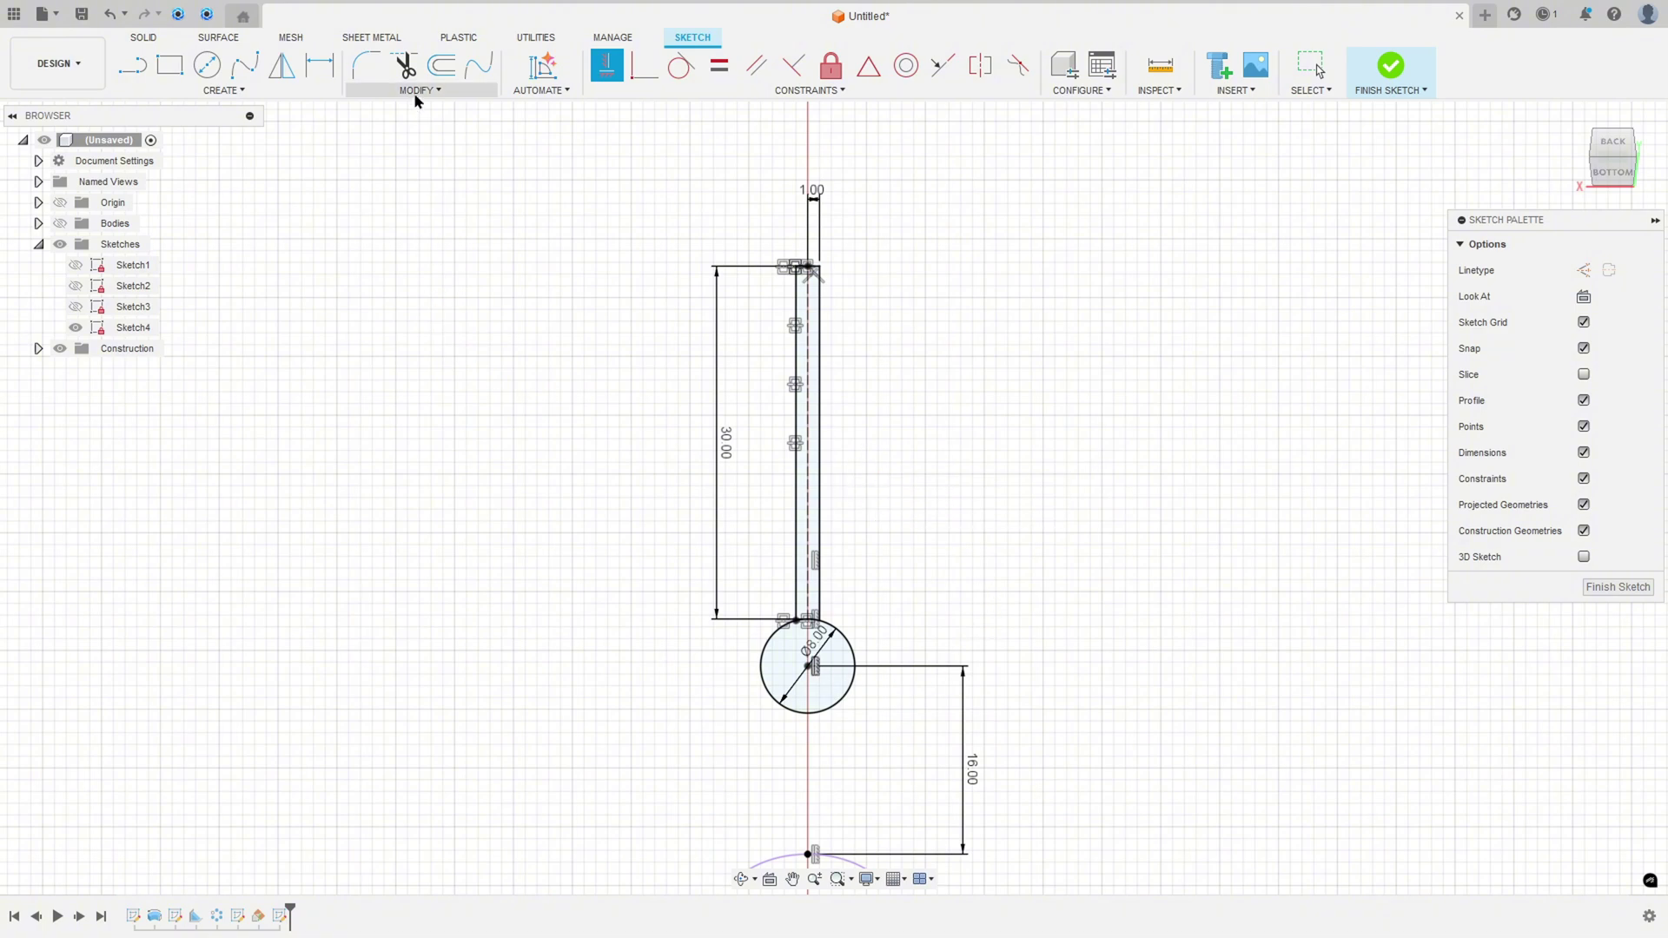
Step: Break the 8 mm circle where the slot's lines meet it
{"action": "left_click", "coordinate": [440, 92]}
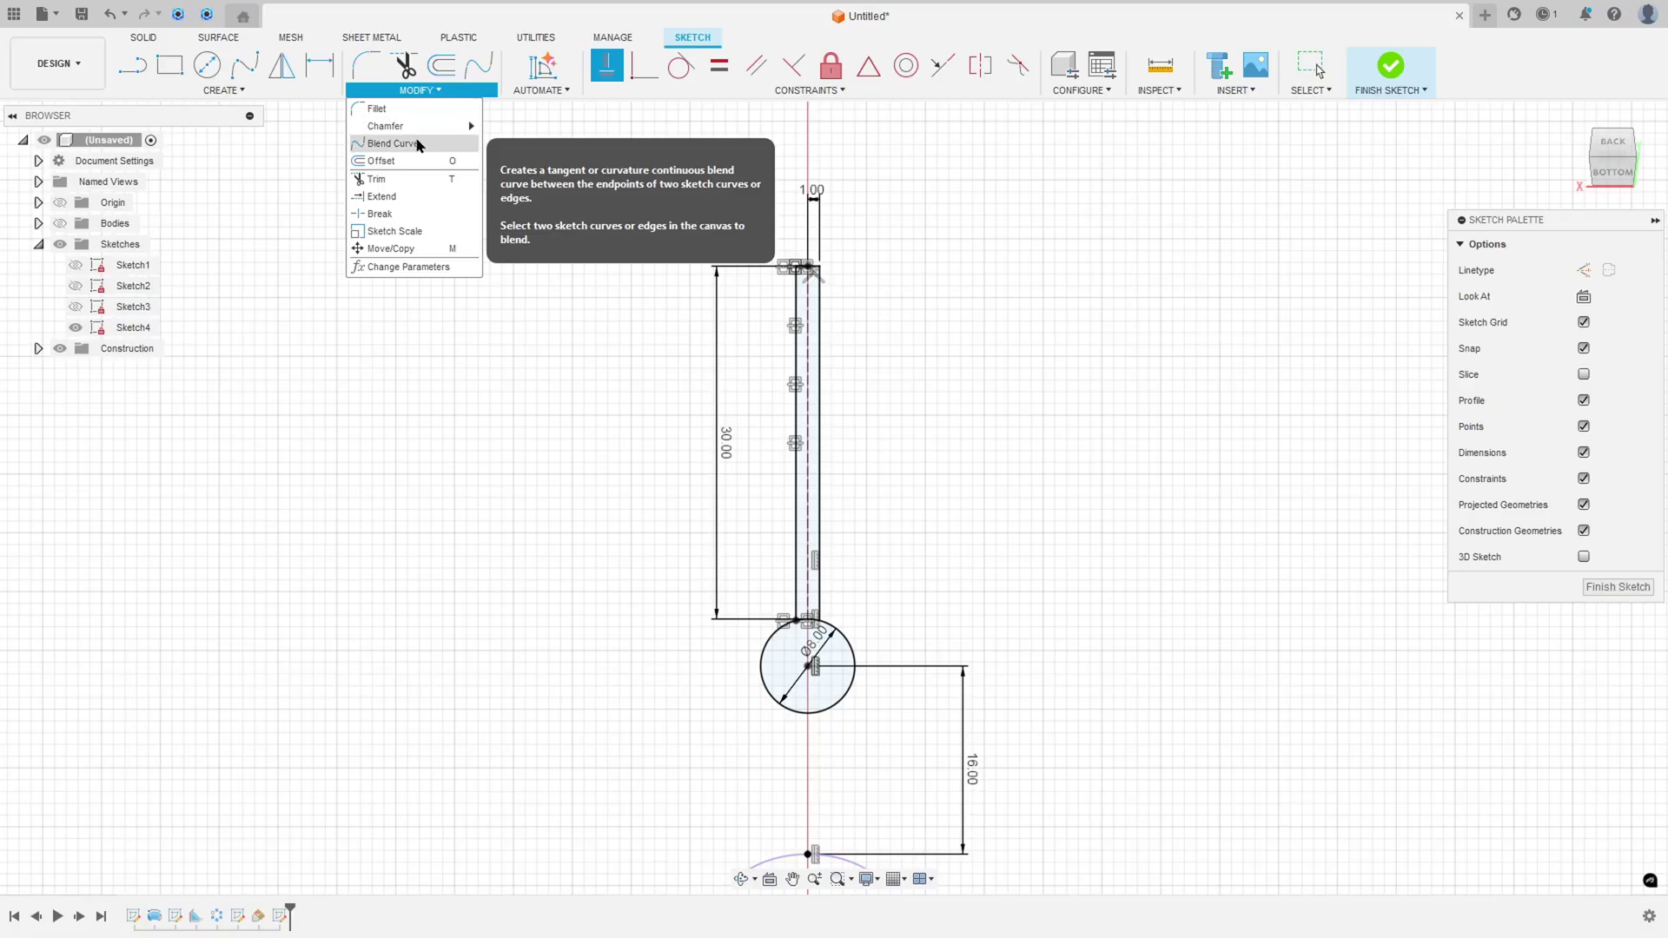
{"action": "left_click", "coordinate": [418, 216]}
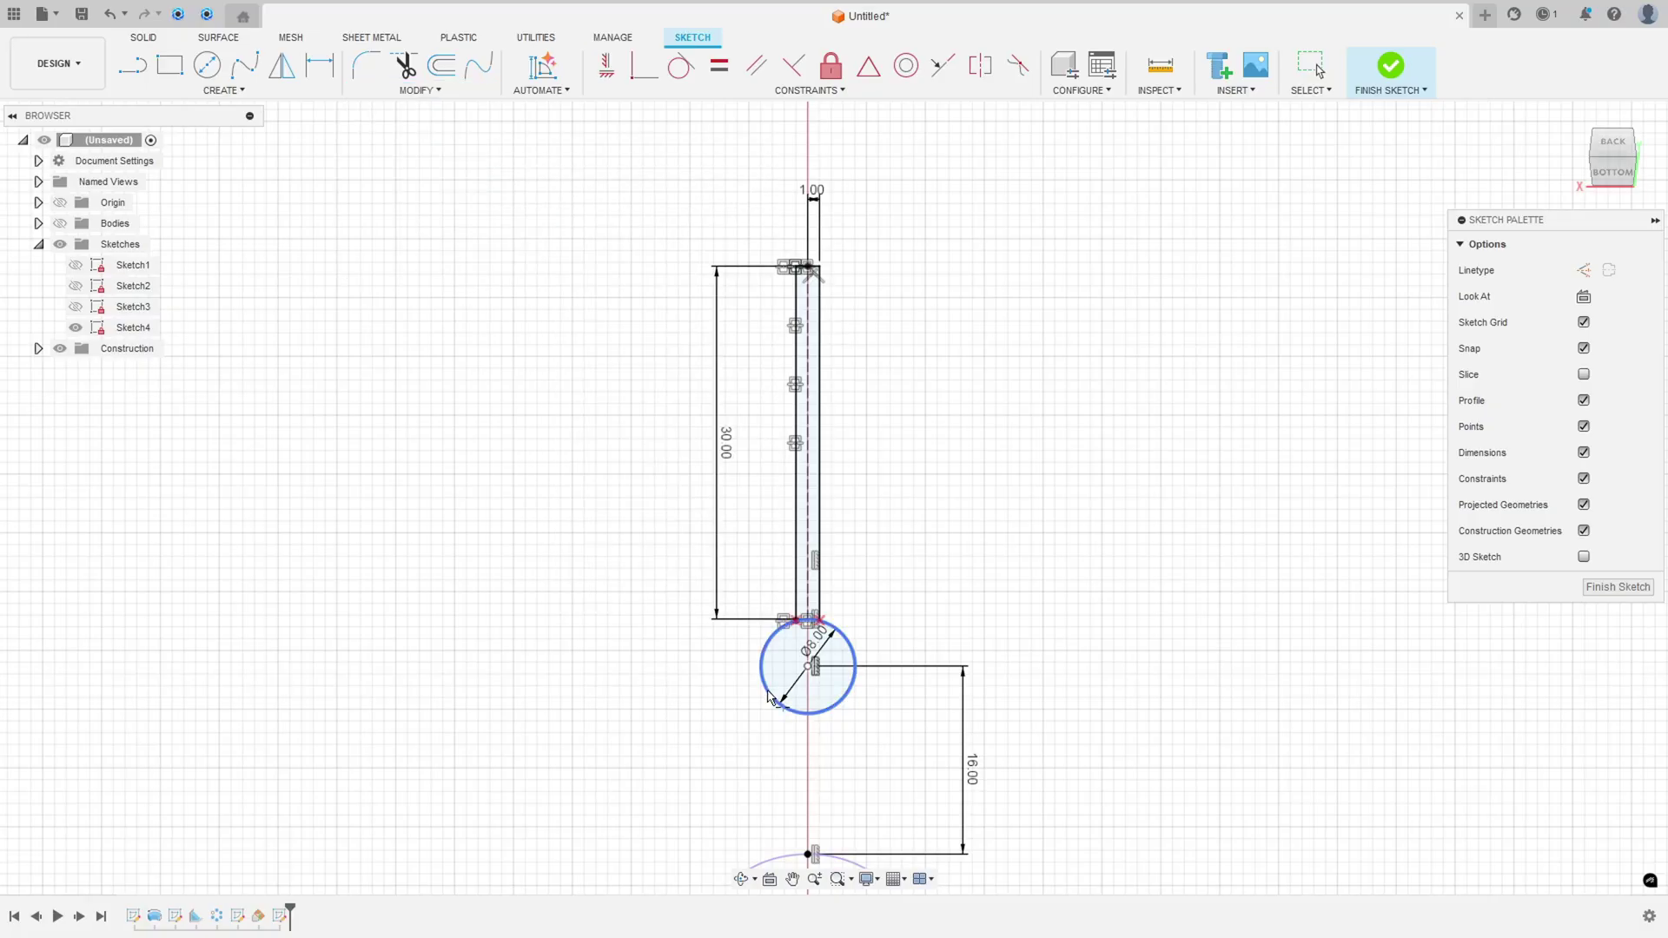
{"action": "scroll", "coordinate": [782, 652], "scroll_direction": "up", "scroll_amount": 5}
{"action": "scroll", "coordinate": [846, 545], "scroll_direction": "up", "scroll_amount": 4}
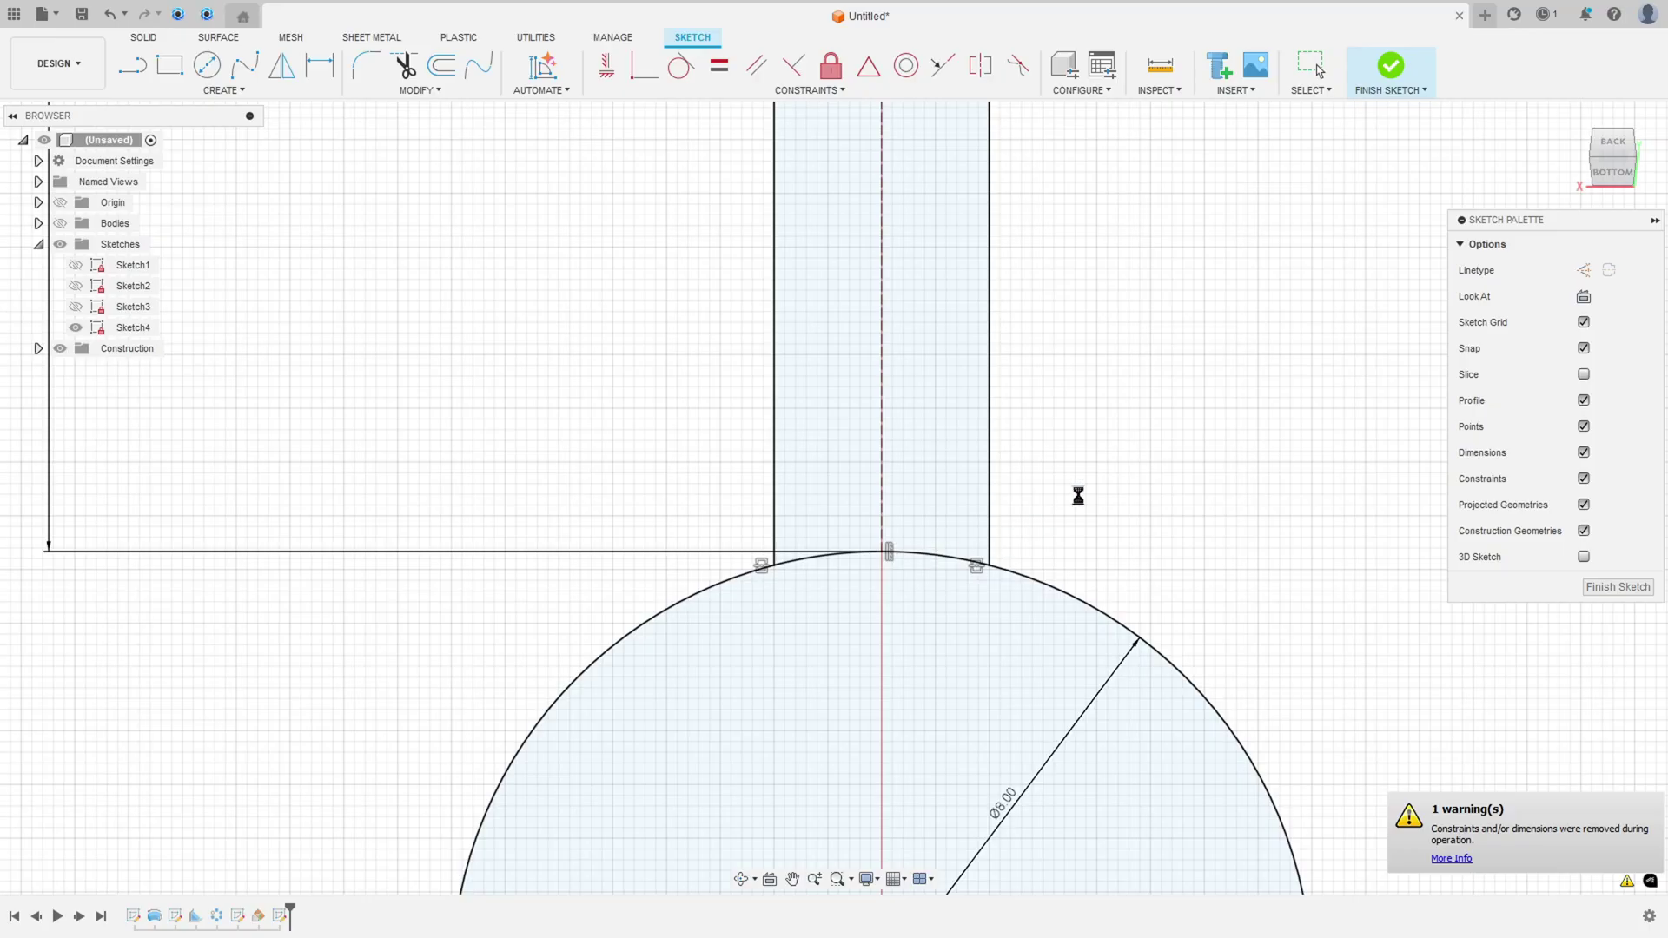
{"action": "key", "text": "Escape"}
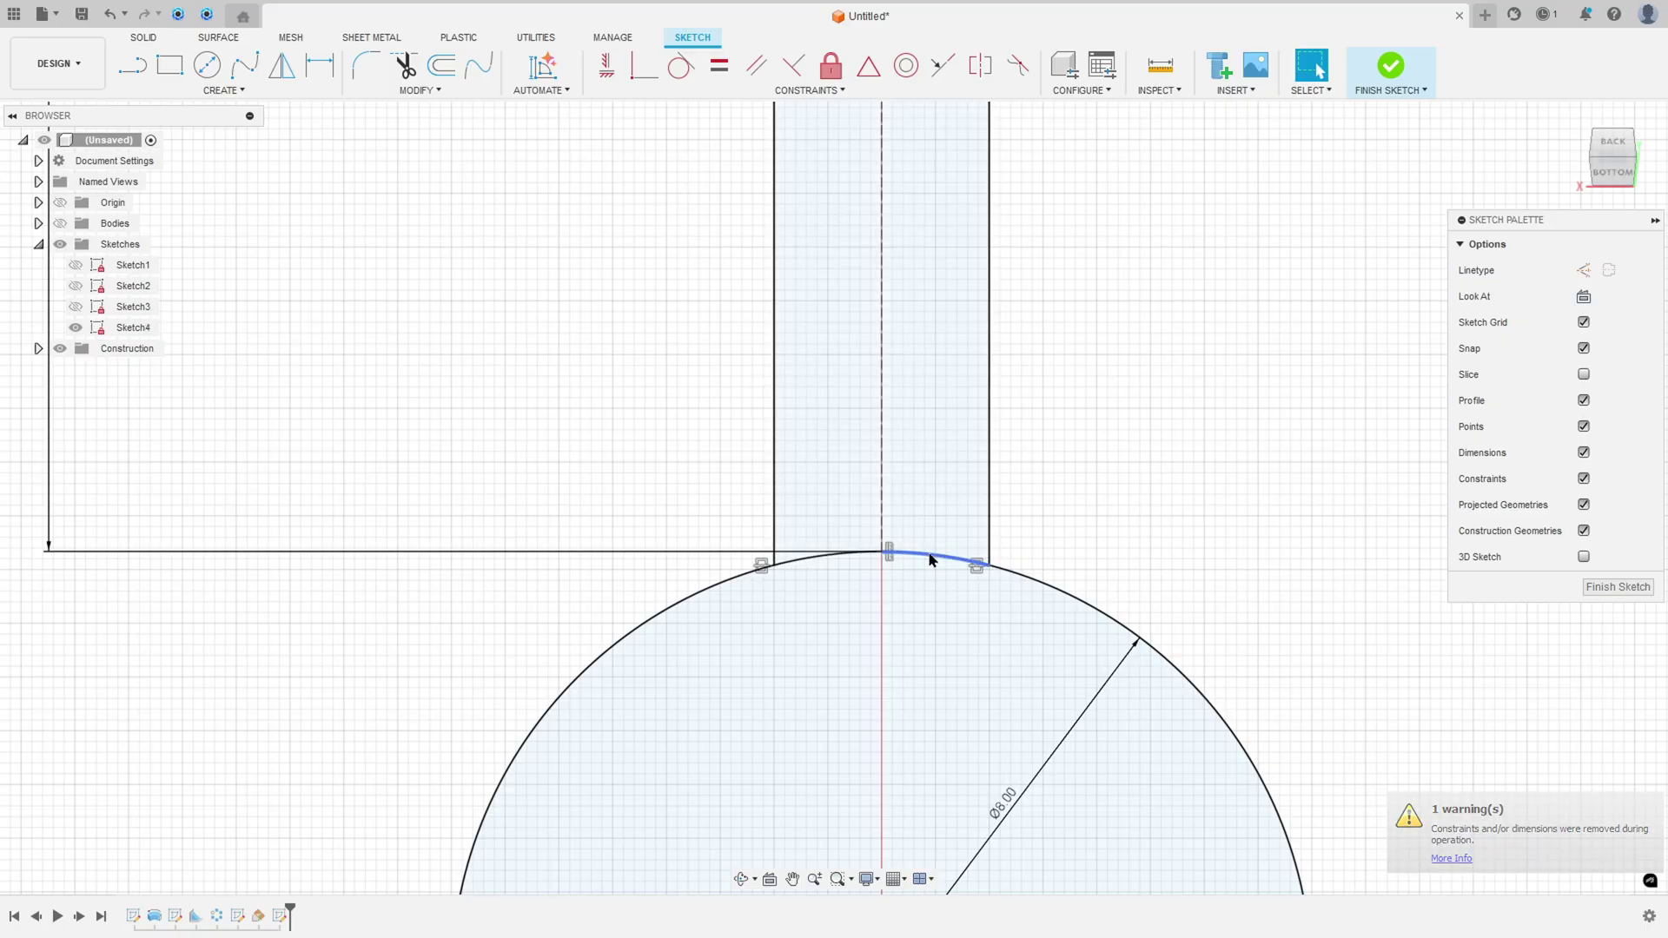
Step: Convert the two short arc segments between the slot's side lines to construction linetype
{"action": "left_click", "coordinate": [869, 553]}
{"action": "left_click", "coordinate": [826, 558], "text": "shift"}
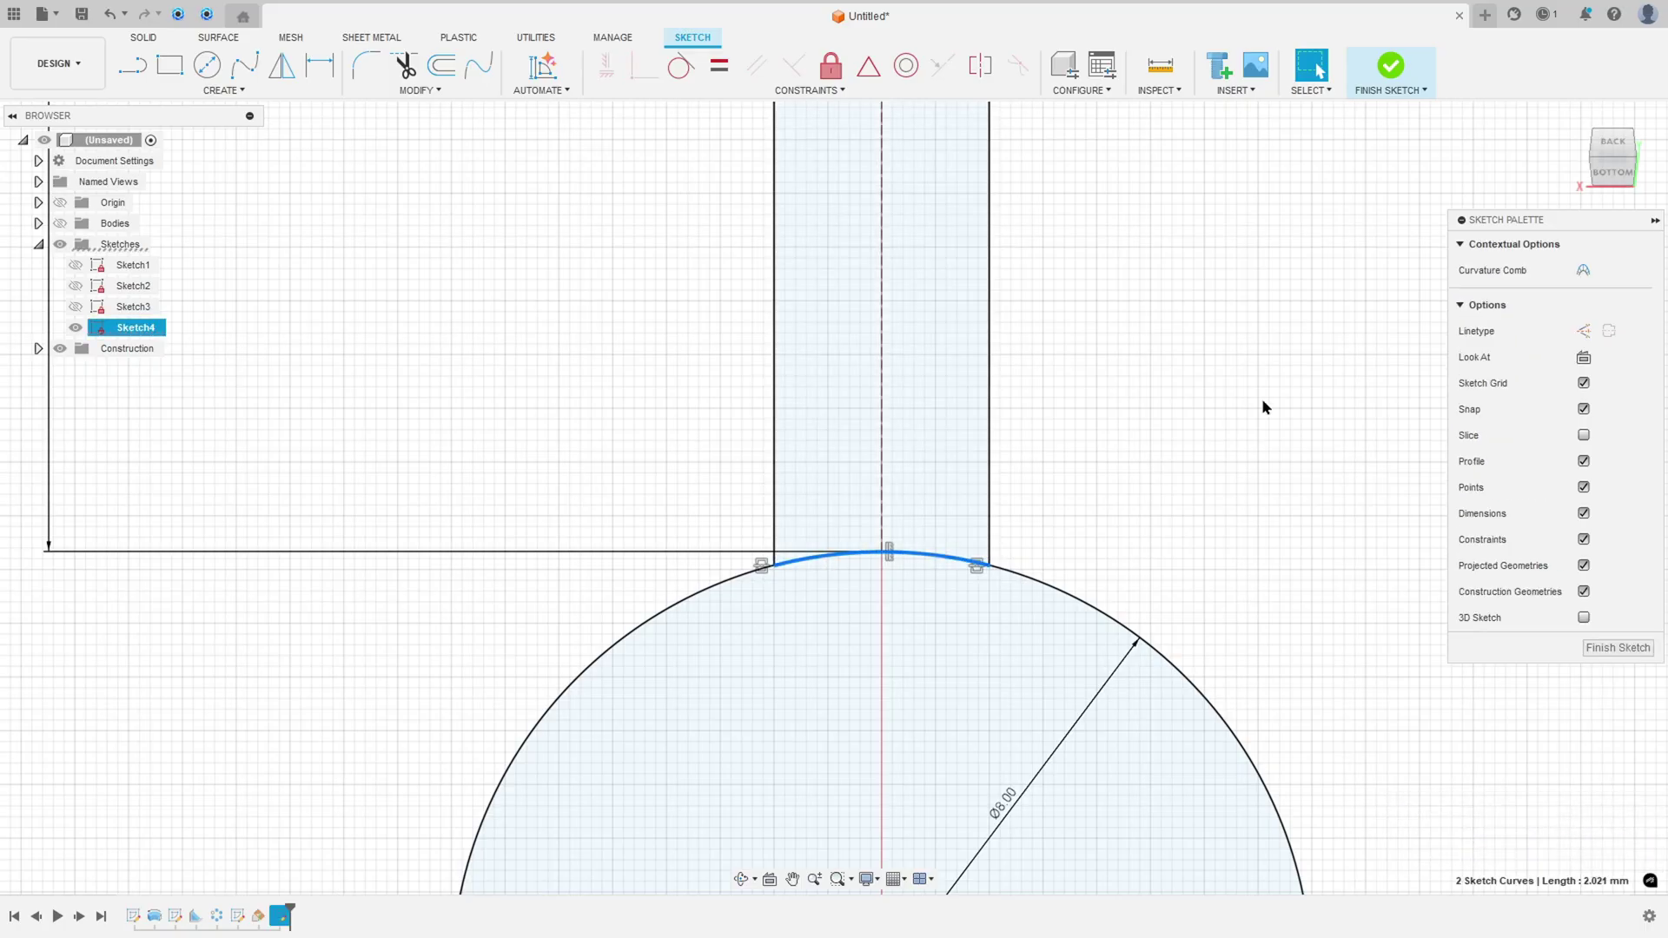
{"action": "left_click", "coordinate": [1584, 331]}
{"action": "scroll", "coordinate": [1034, 547], "scroll_direction": "down", "scroll_amount": 3}
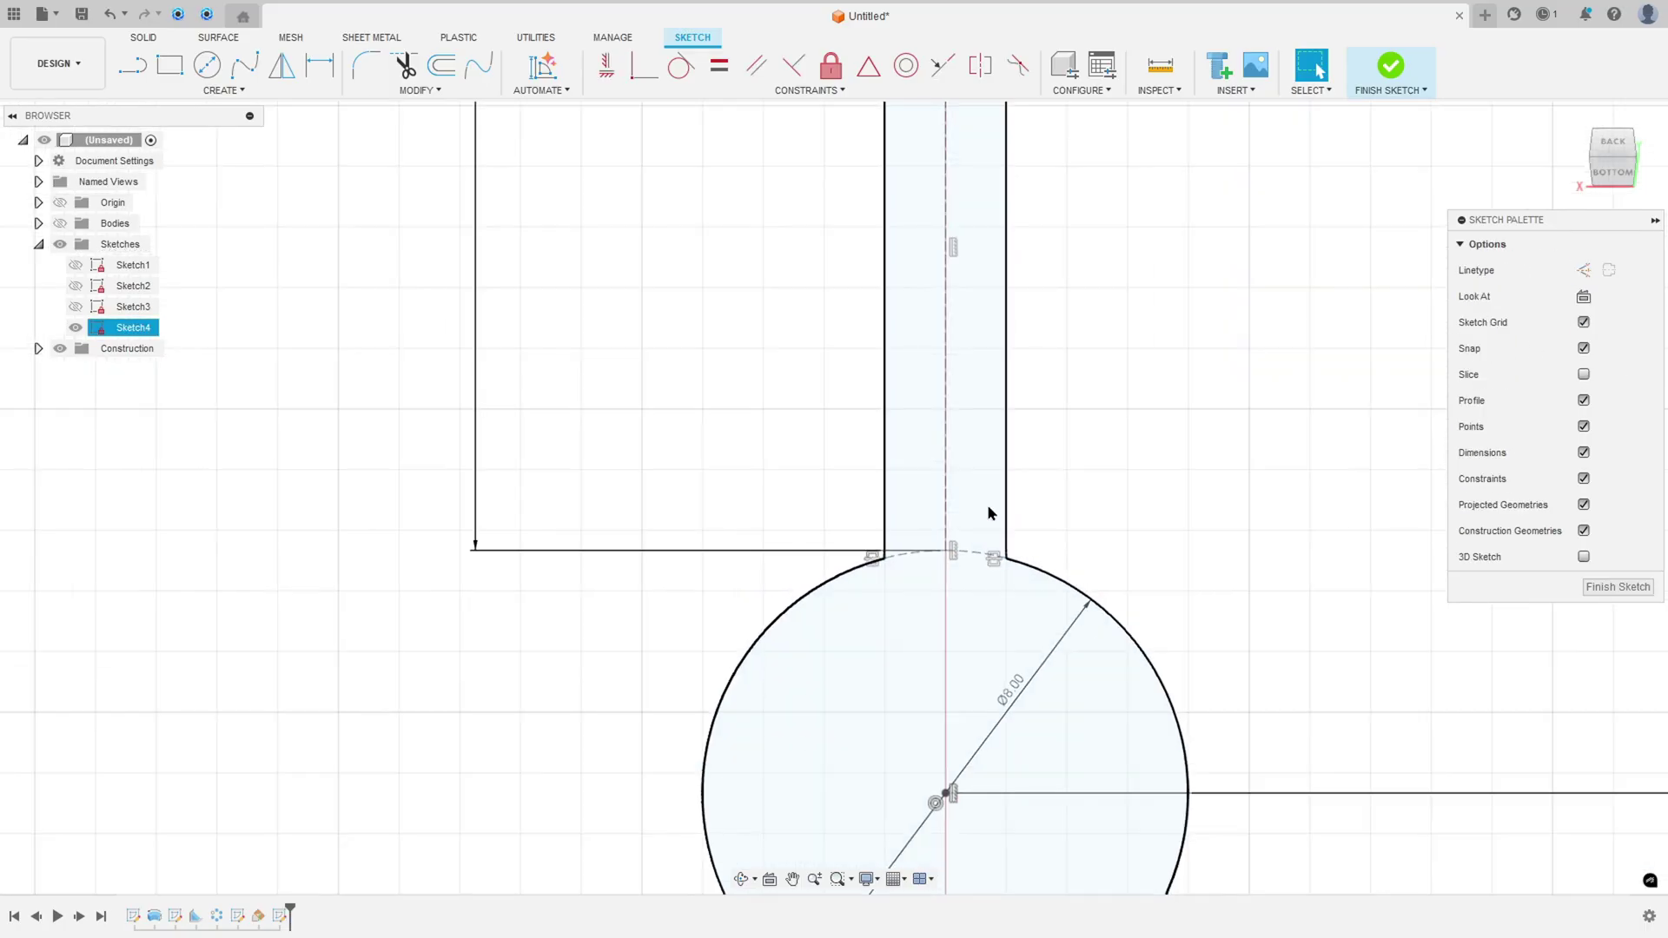
{"action": "scroll", "coordinate": [990, 513], "scroll_direction": "down", "scroll_amount": 8}
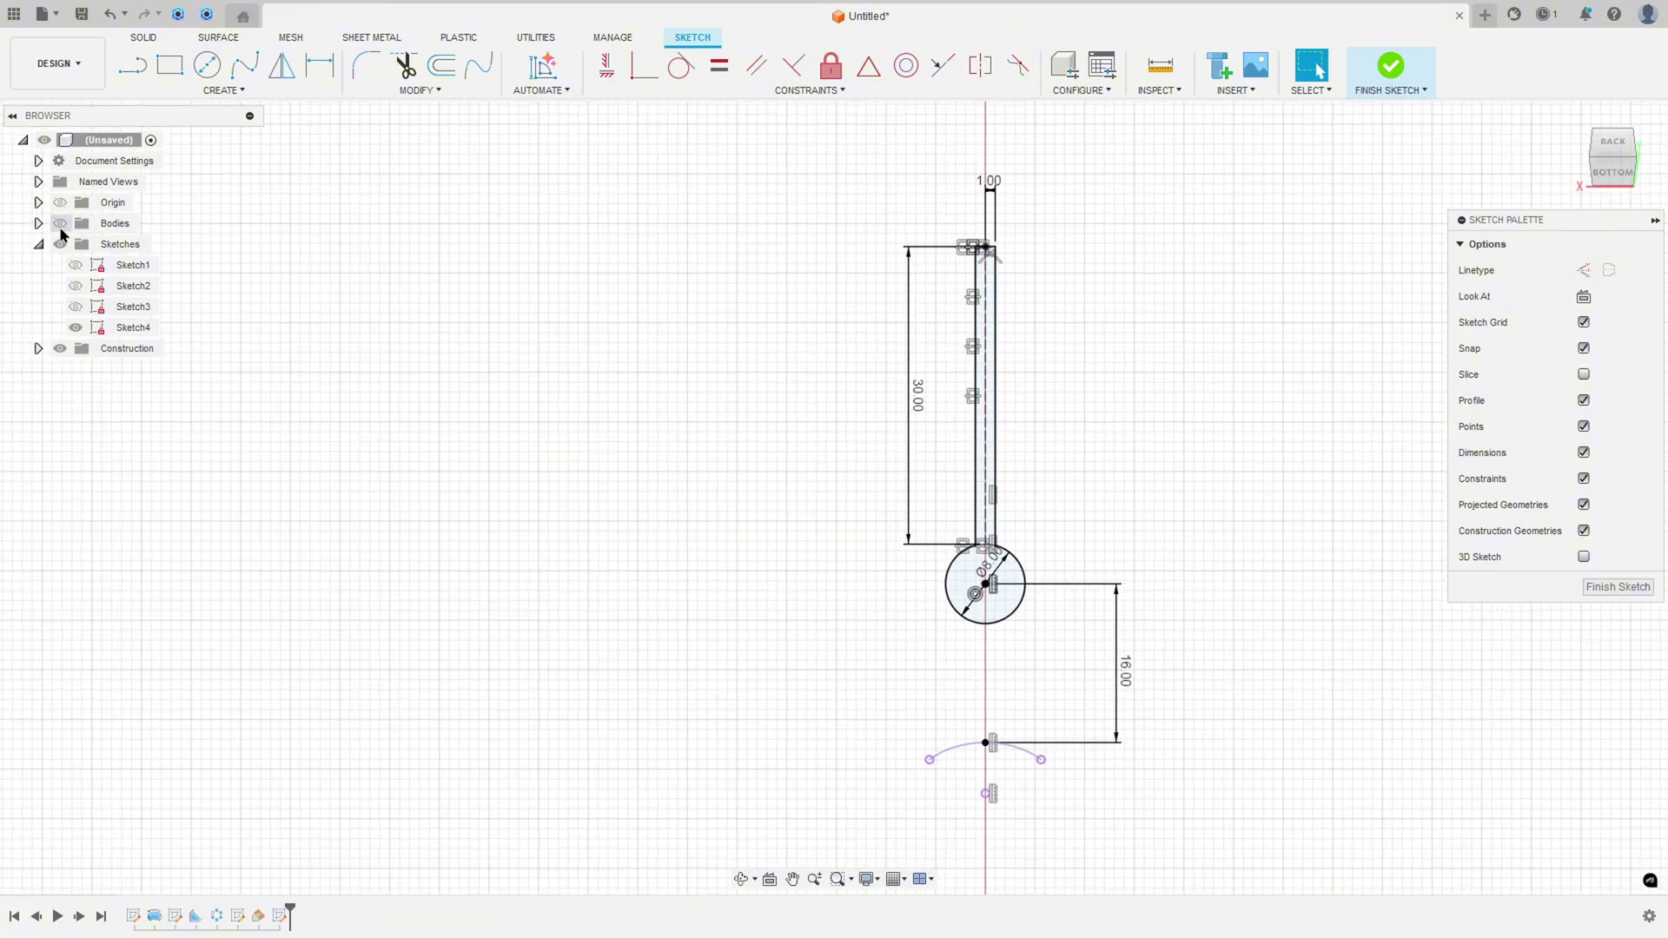
Step: Show the bodies, finish the sketch, and extrude-cut the hole-and-slot profile through the cone with Symmetric direction and extent All
{"action": "left_click", "coordinate": [59, 223]}
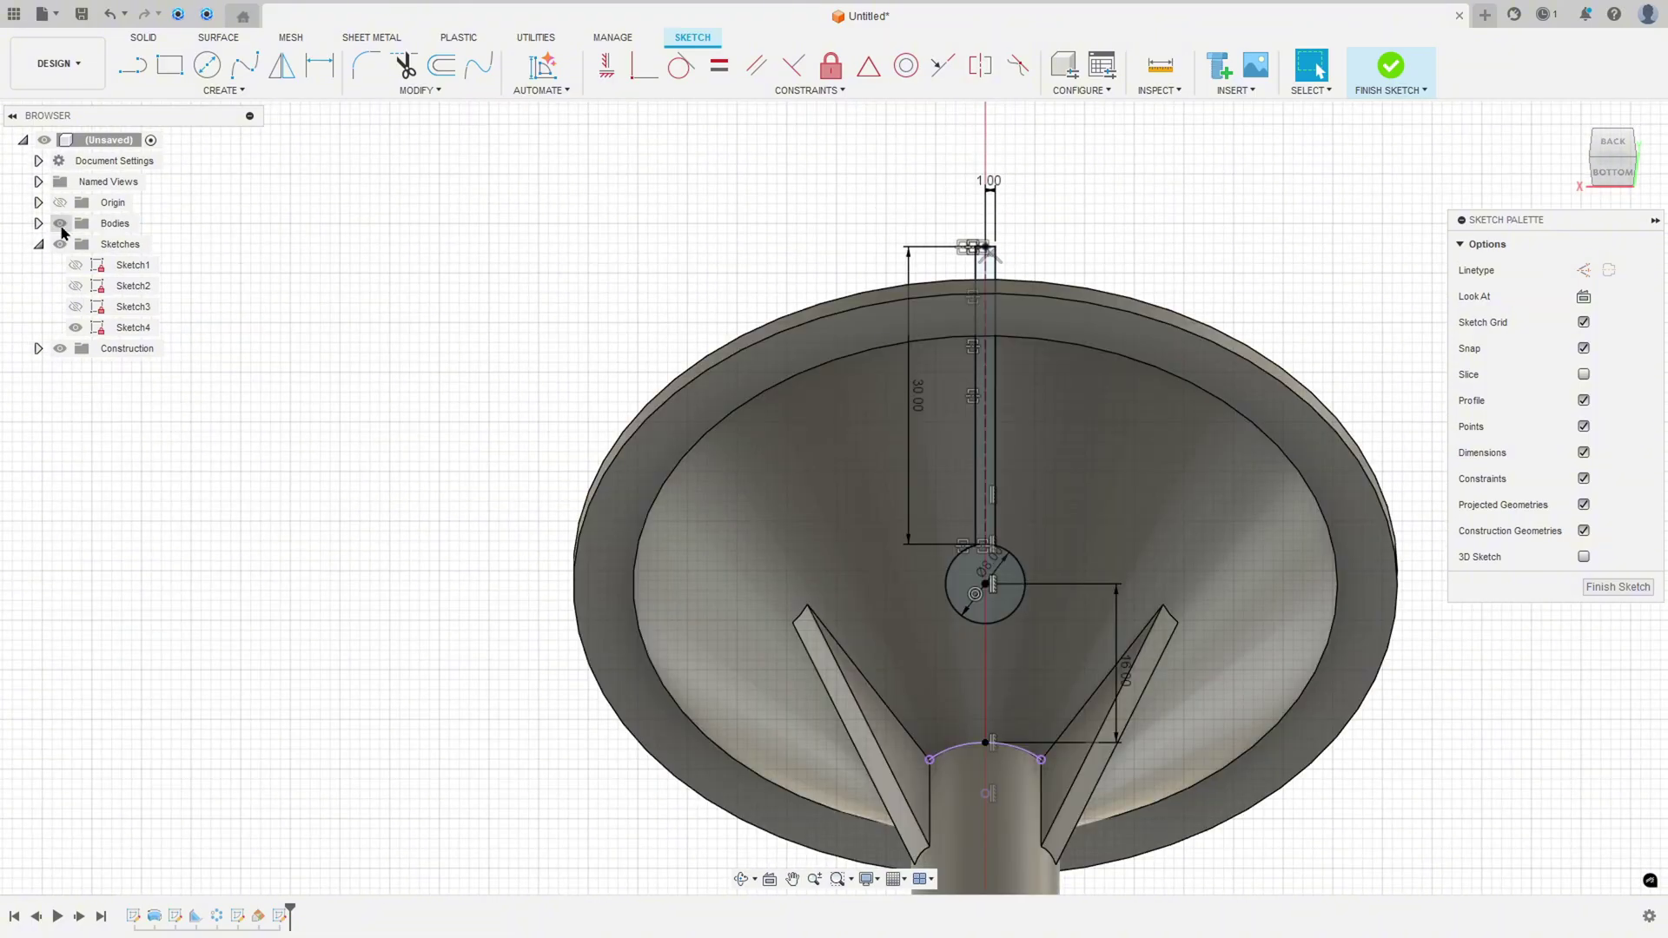
{"action": "left_click", "coordinate": [1390, 65]}
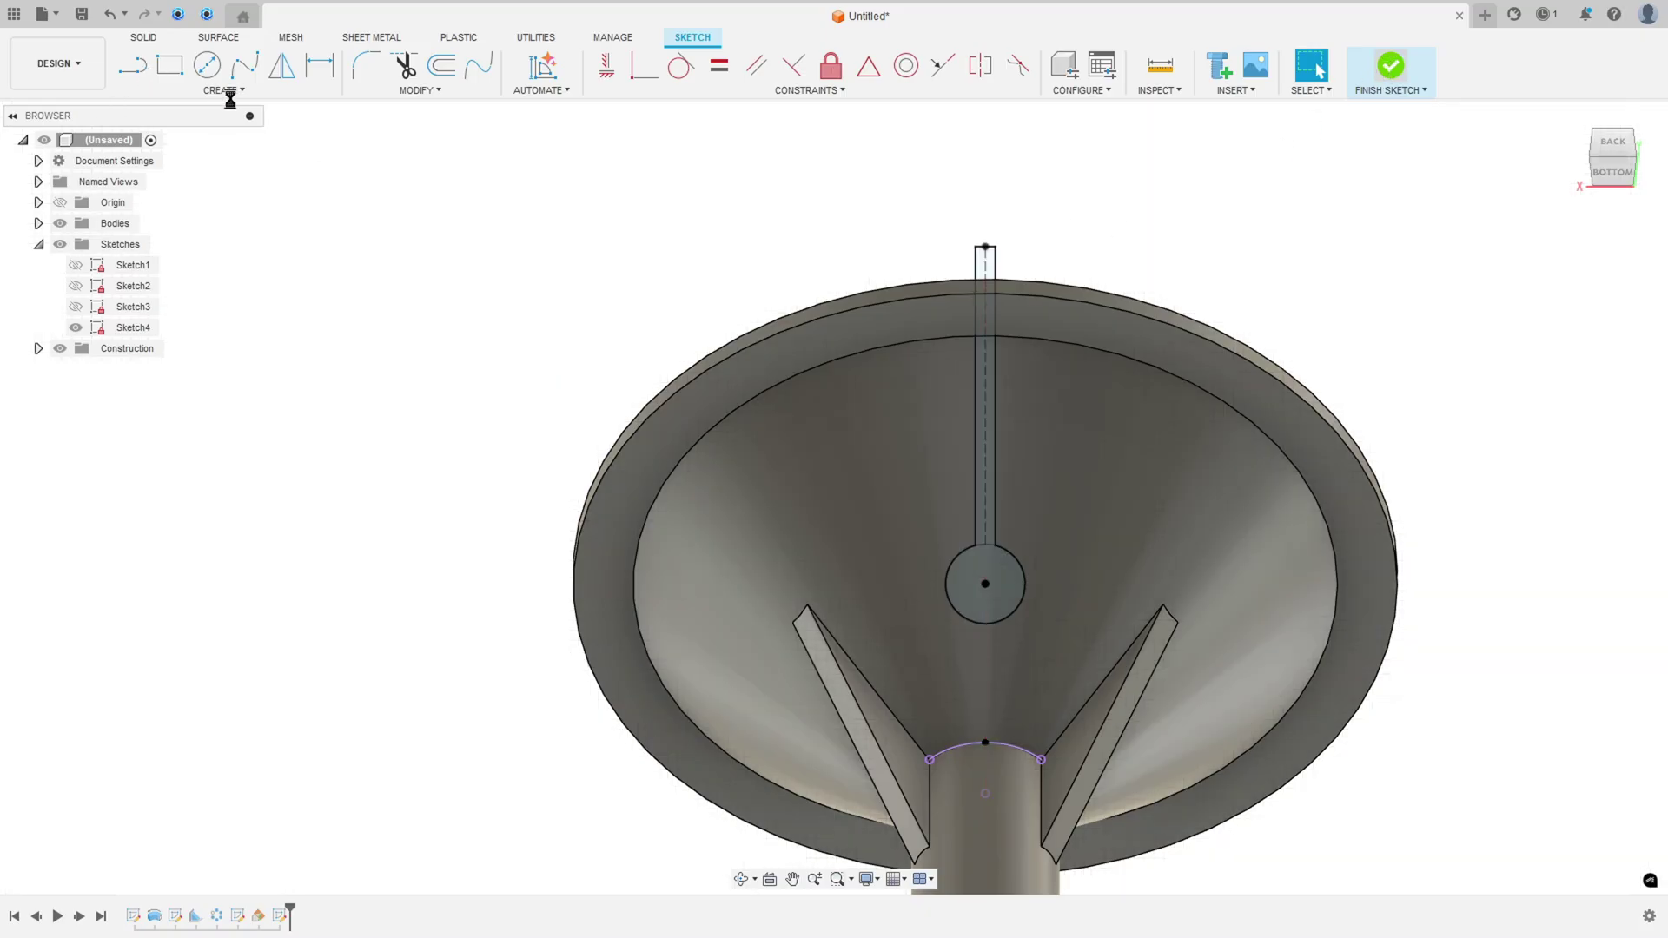
{"action": "left_click", "coordinate": [170, 65]}
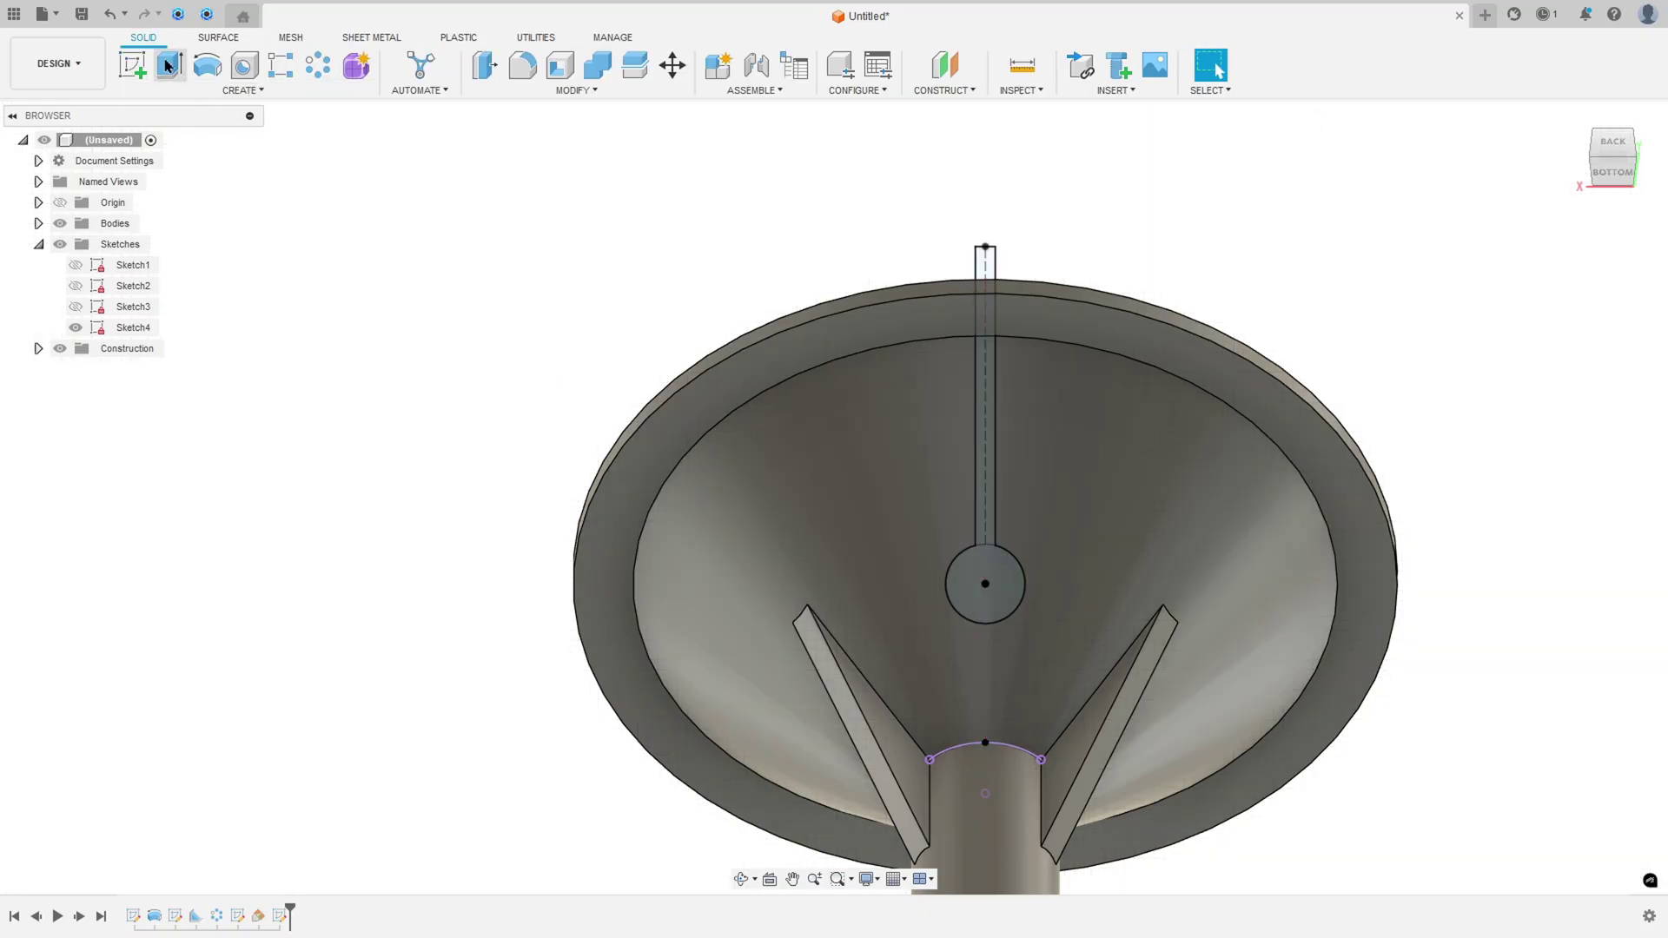
{"action": "middle_click_drag", "start_coordinate": [909, 470], "coordinate": [1234, 417], "text": "shift"}
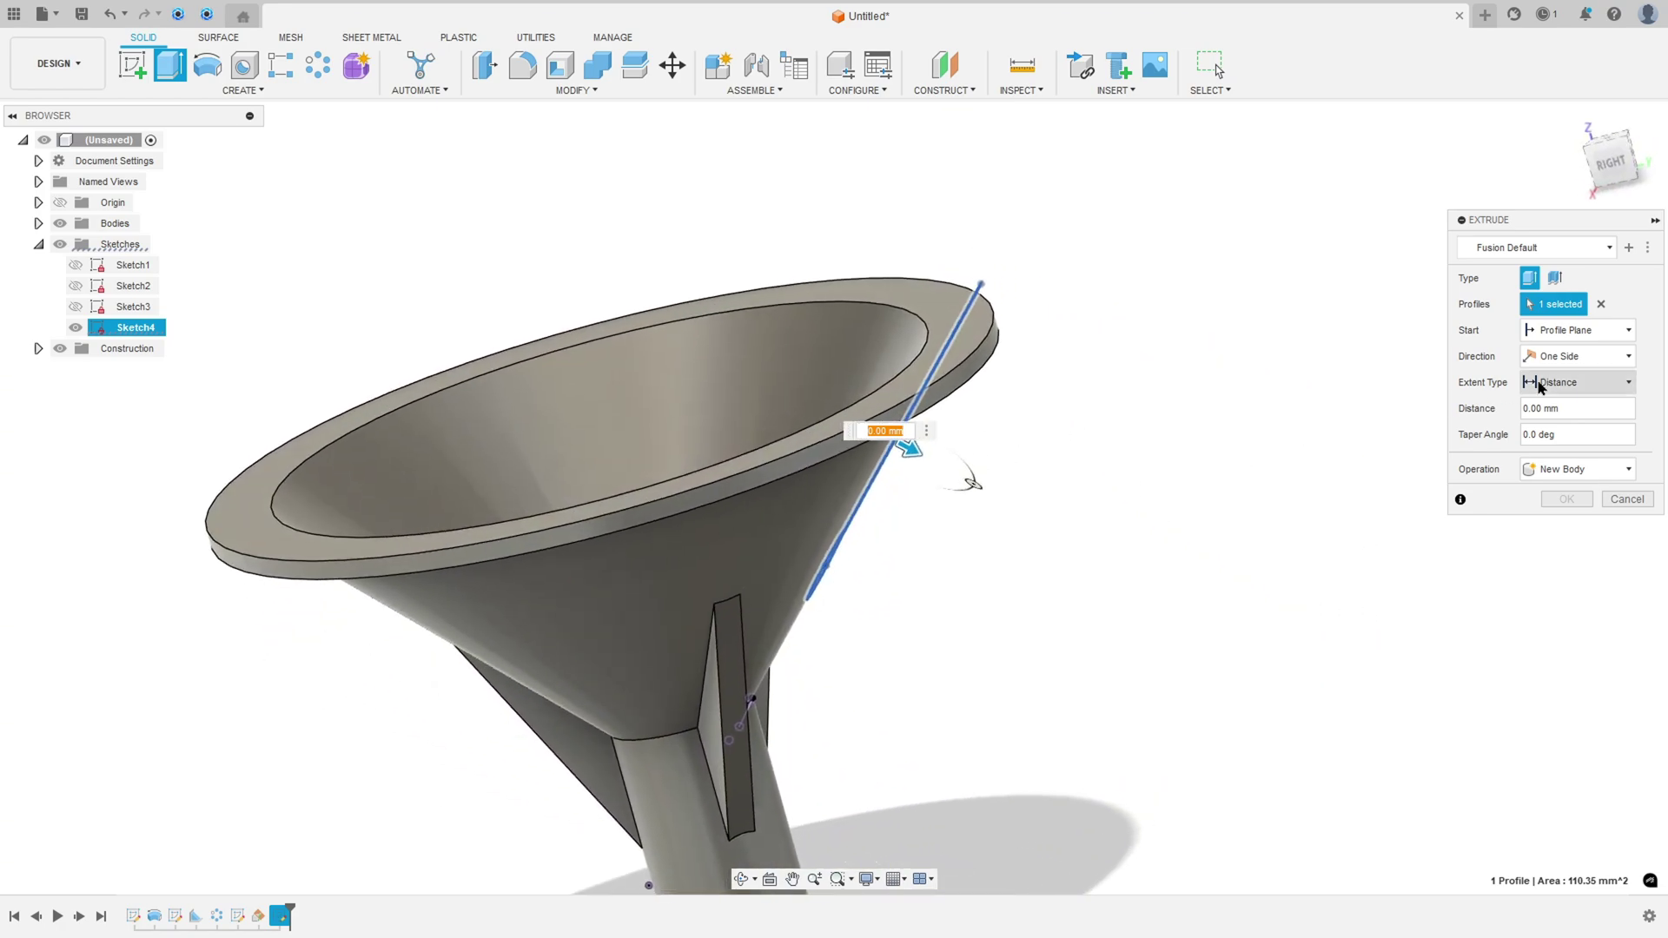
{"action": "left_click", "coordinate": [1577, 357]}
{"action": "left_click", "coordinate": [1577, 414]}
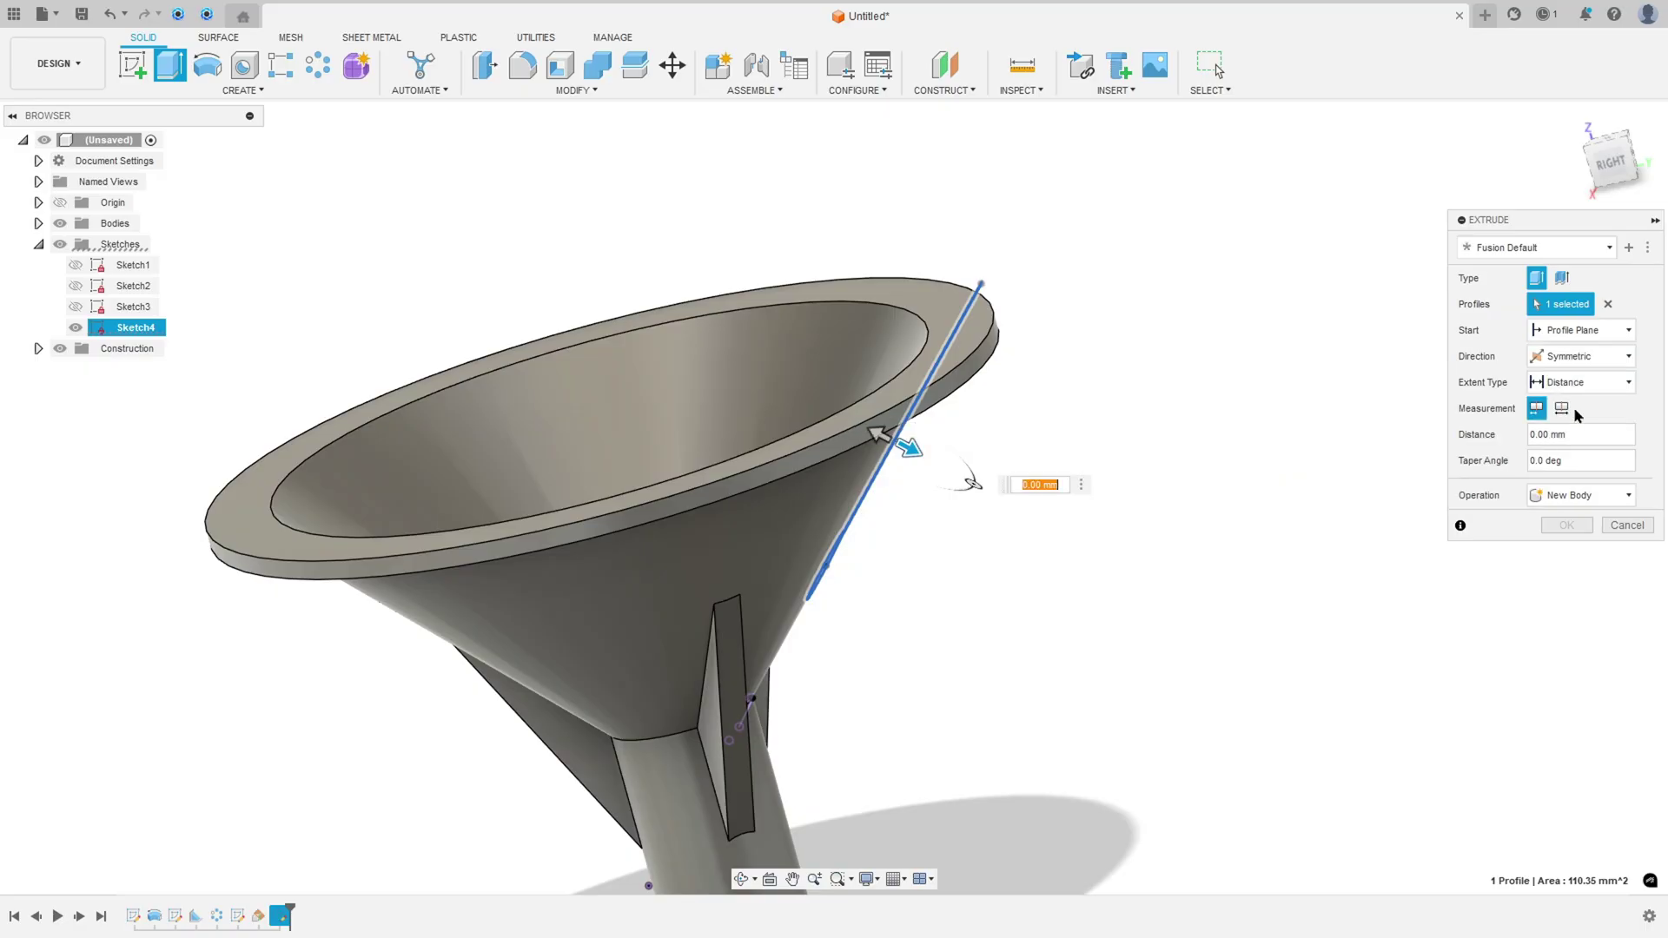
{"action": "left_click", "coordinate": [1538, 382]}
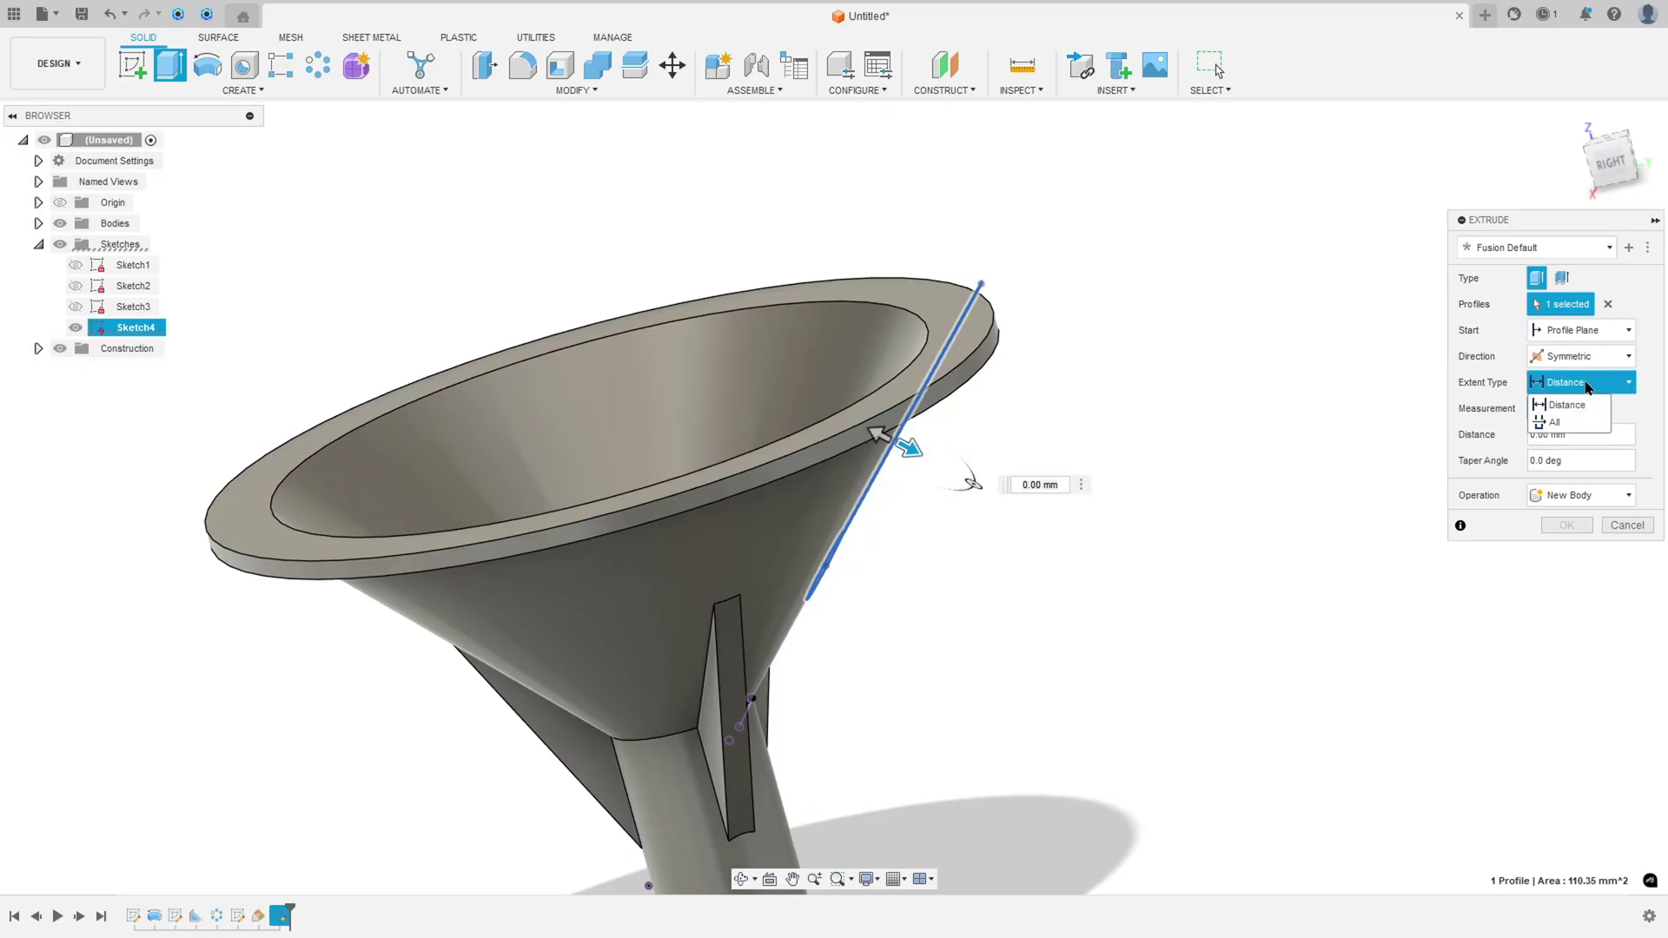
{"action": "left_click", "coordinate": [1558, 417]}
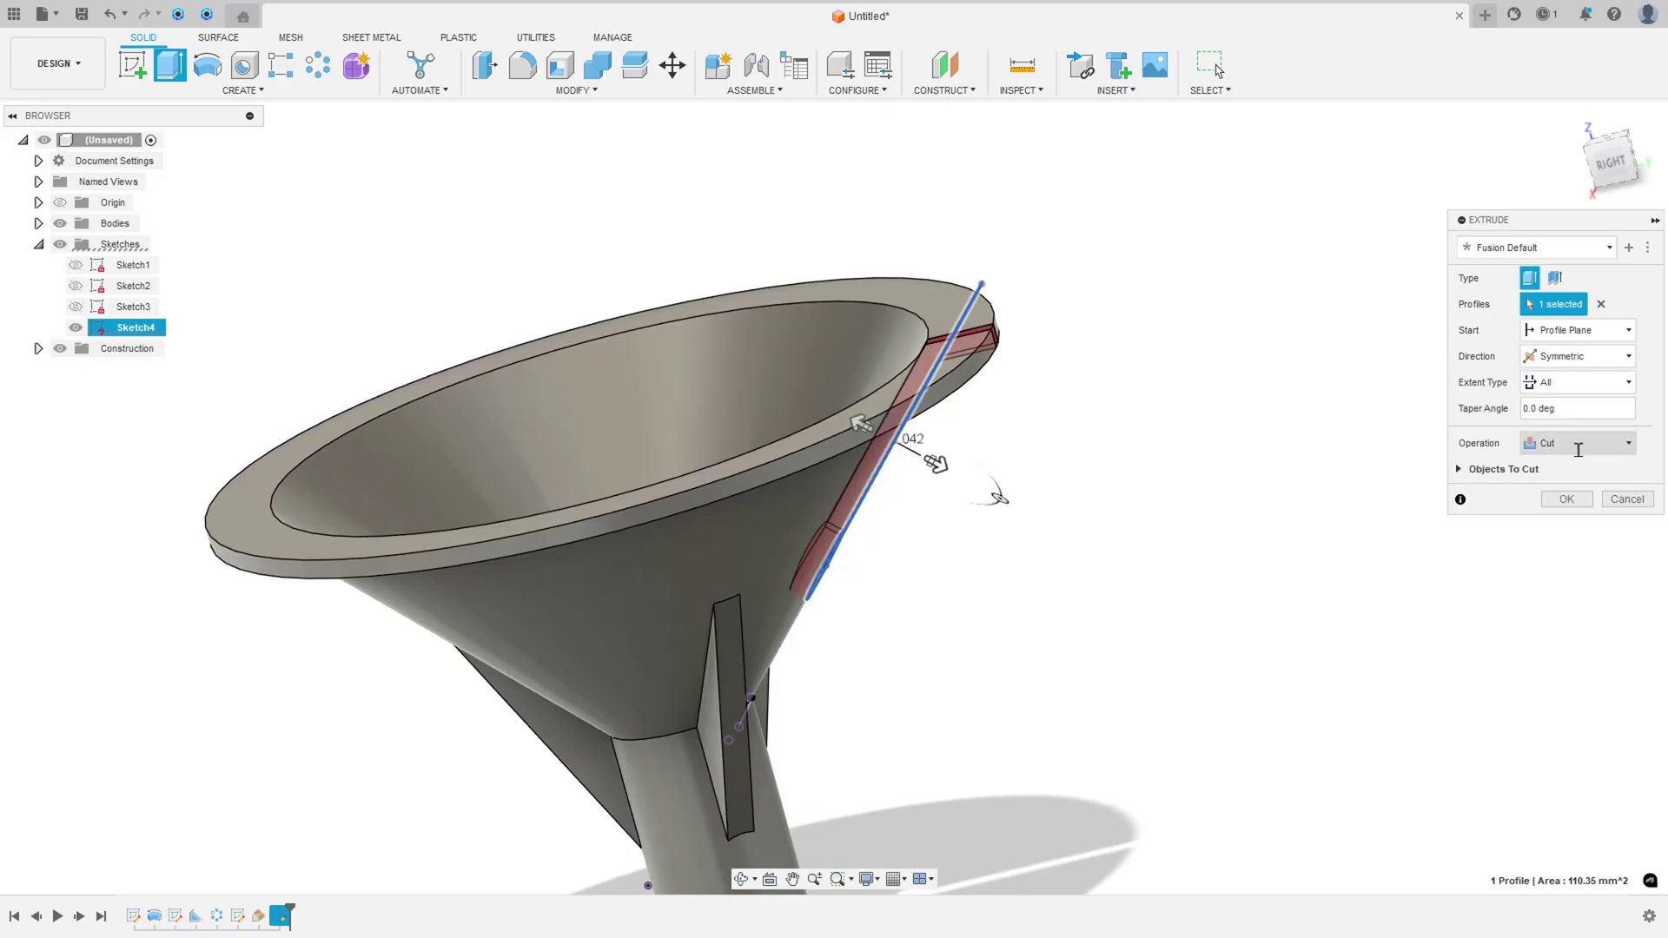
{"action": "mouse_move", "coordinate": [1579, 449]}
{"action": "middle_mouse_down", "text": "shift"}
{"action": "mouse_move", "coordinate": [1609, 455]}
{"action": "mouse_move", "coordinate": [1574, 455]}
{"action": "middle_mouse_up", "text": "shift"}
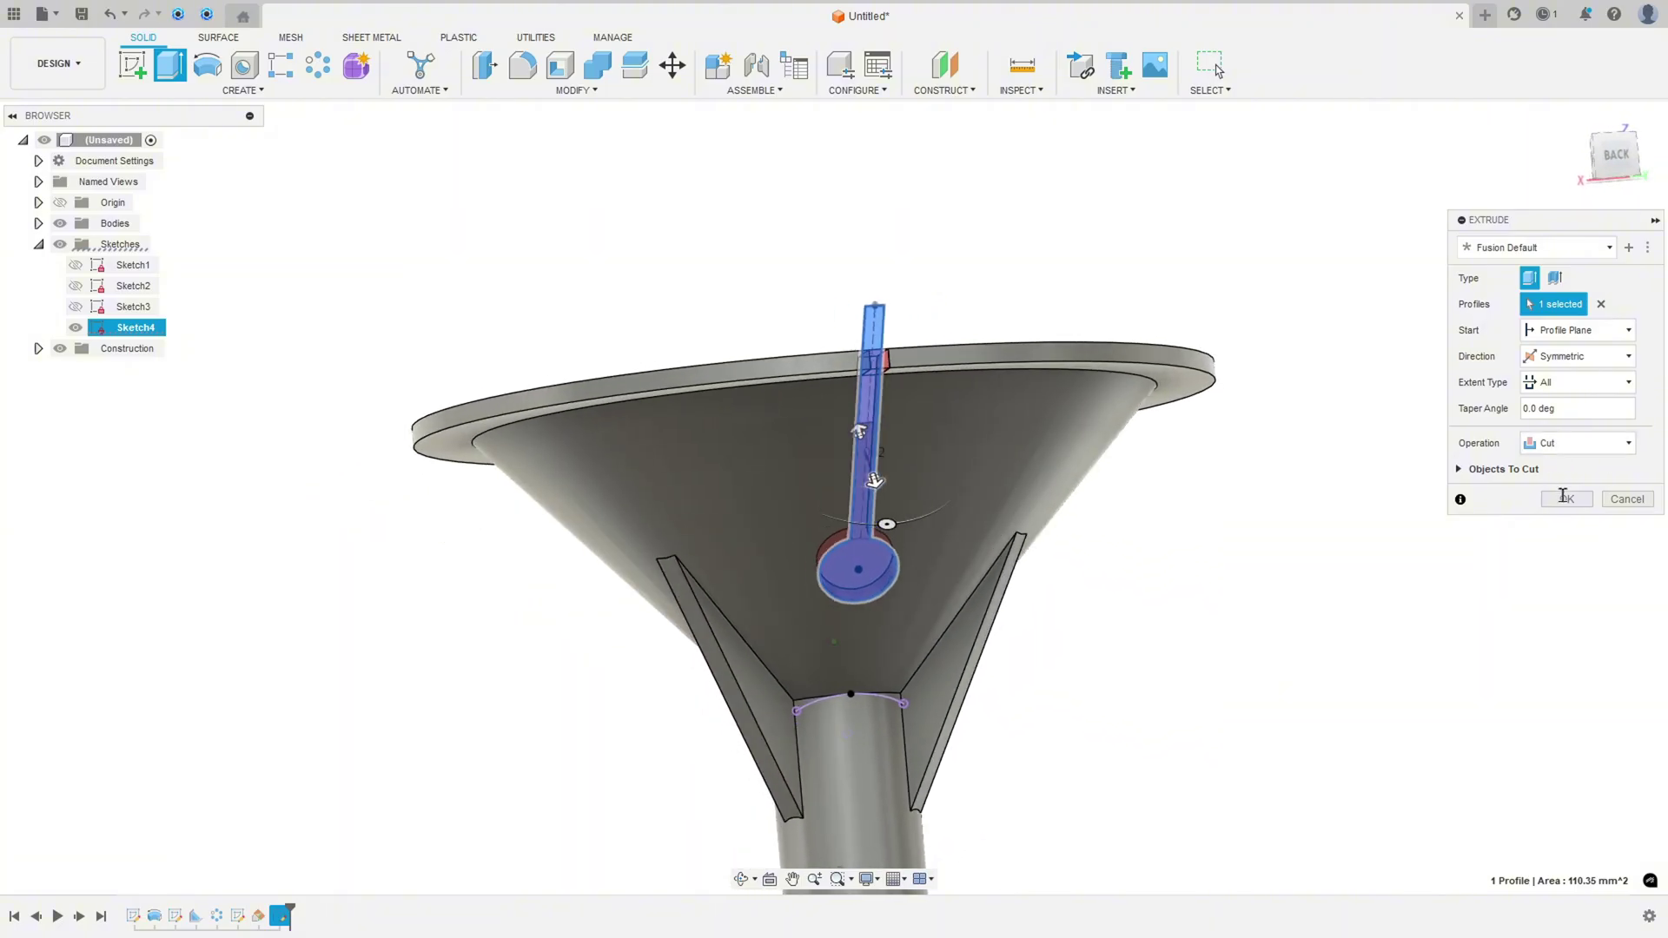
{"action": "left_click", "coordinate": [1566, 499]}
{"action": "middle_click_drag", "start_coordinate": [1493, 511], "coordinate": [1416, 503], "text": "shift"}
{"action": "key", "text": "Home"}
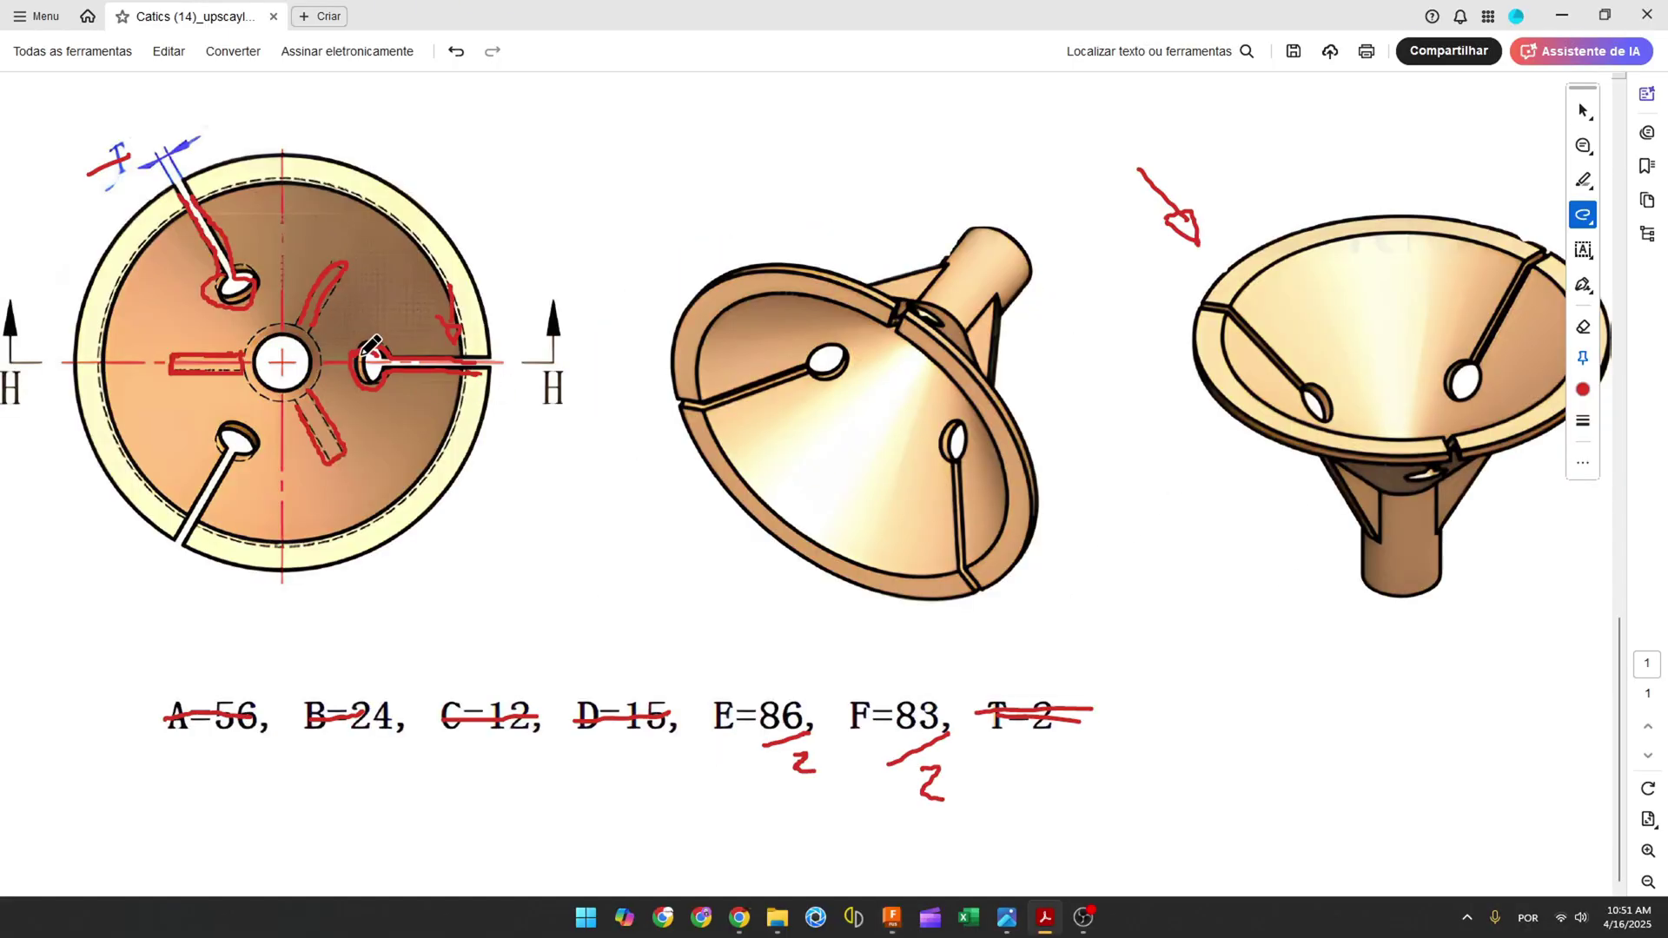
Step: Mark the circular arrangement of the three slots in the PDF's top view and return to Fusion
{"action": "mouse_move", "coordinate": [369, 348]}
{"action": "left_mouse_down"}
{"action": "mouse_move", "coordinate": [254, 276]}
{"action": "mouse_move", "coordinate": [224, 323]}
{"action": "mouse_move", "coordinate": [243, 402]}
{"action": "left_mouse_up"}
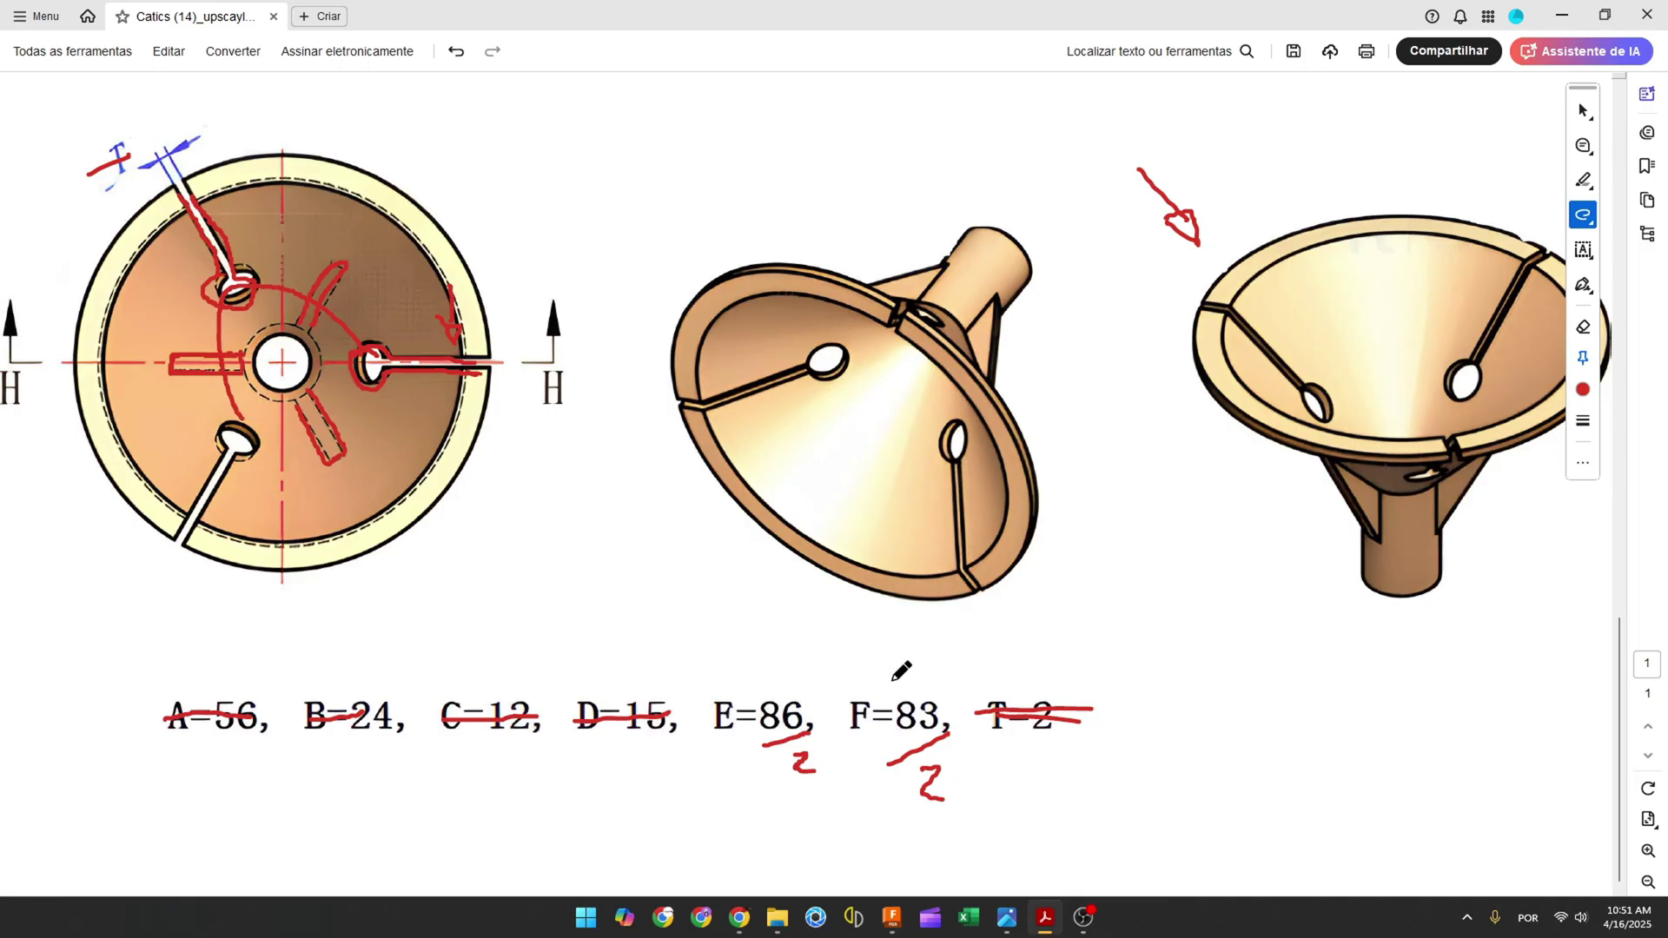
{"action": "left_click", "coordinate": [893, 918]}
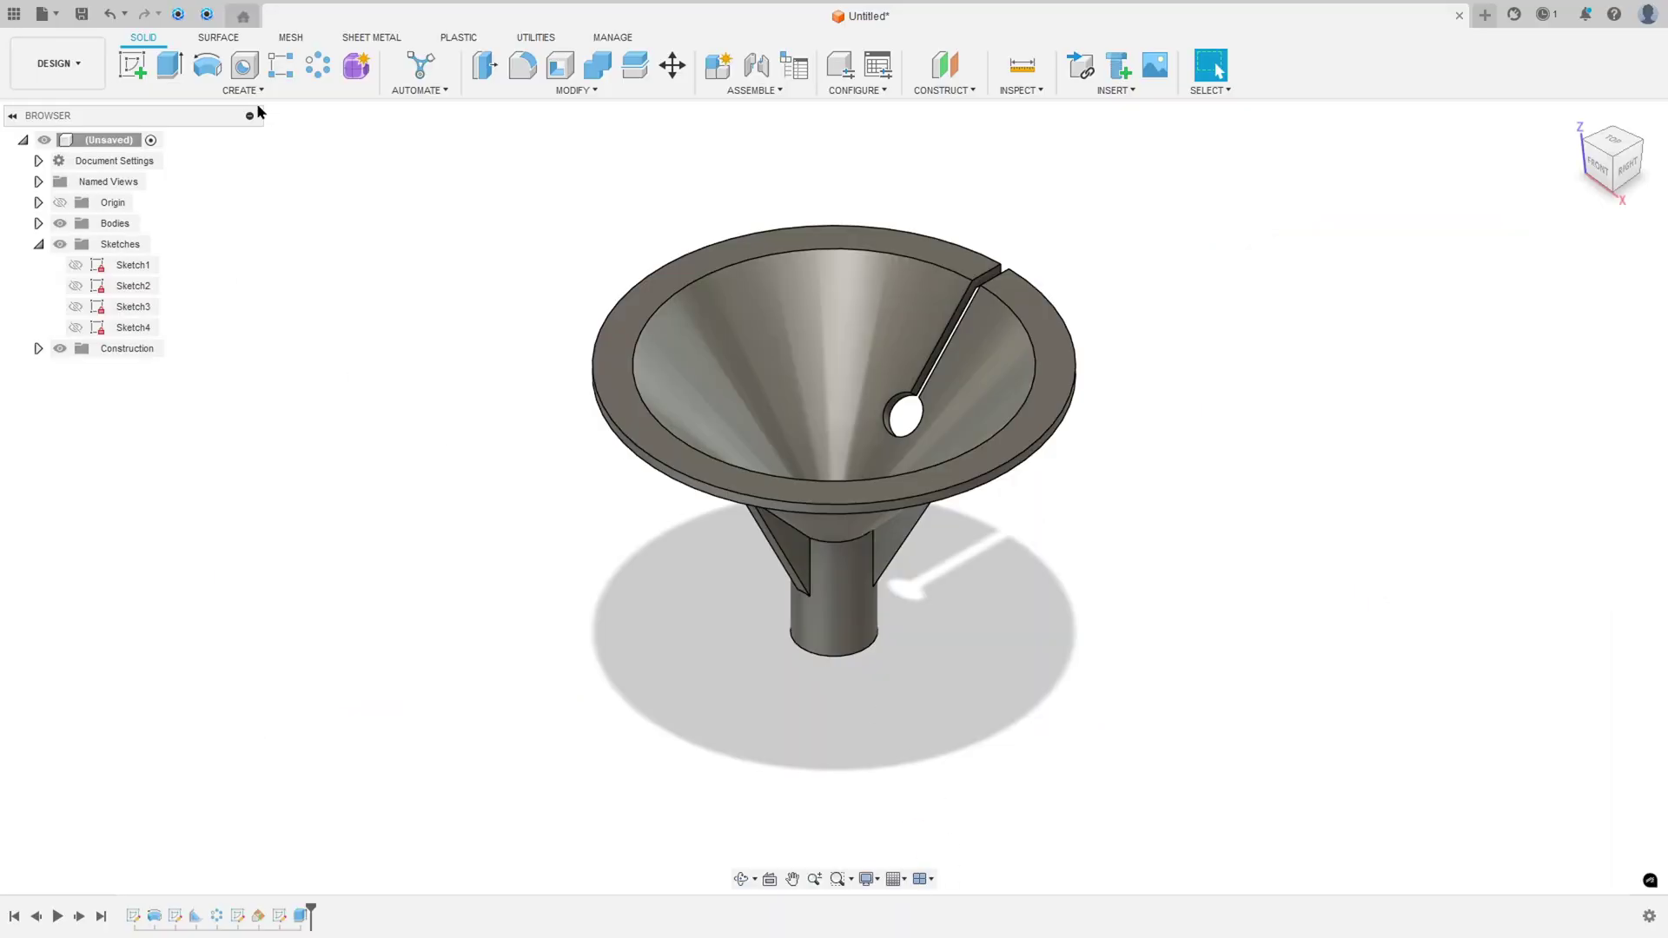
Step: Create a circular pattern of the slot cut around the tube's axis with Full distribution, quantity 3 and Optimized compute
{"action": "left_click", "coordinate": [319, 65]}
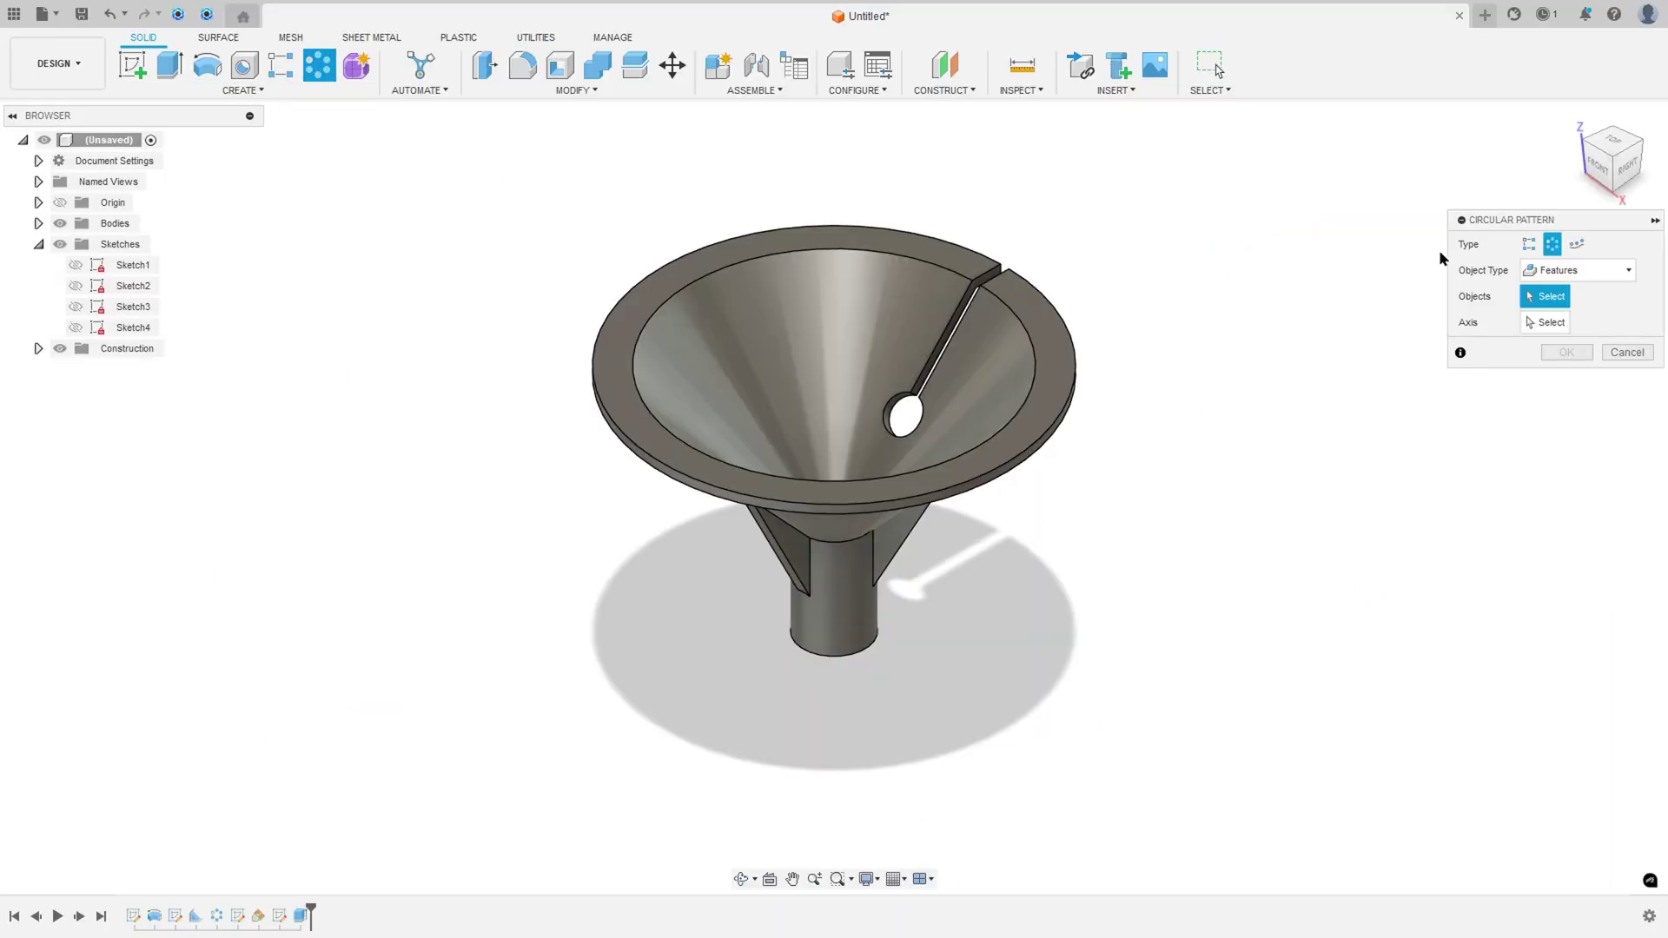
{"action": "left_click", "coordinate": [304, 917]}
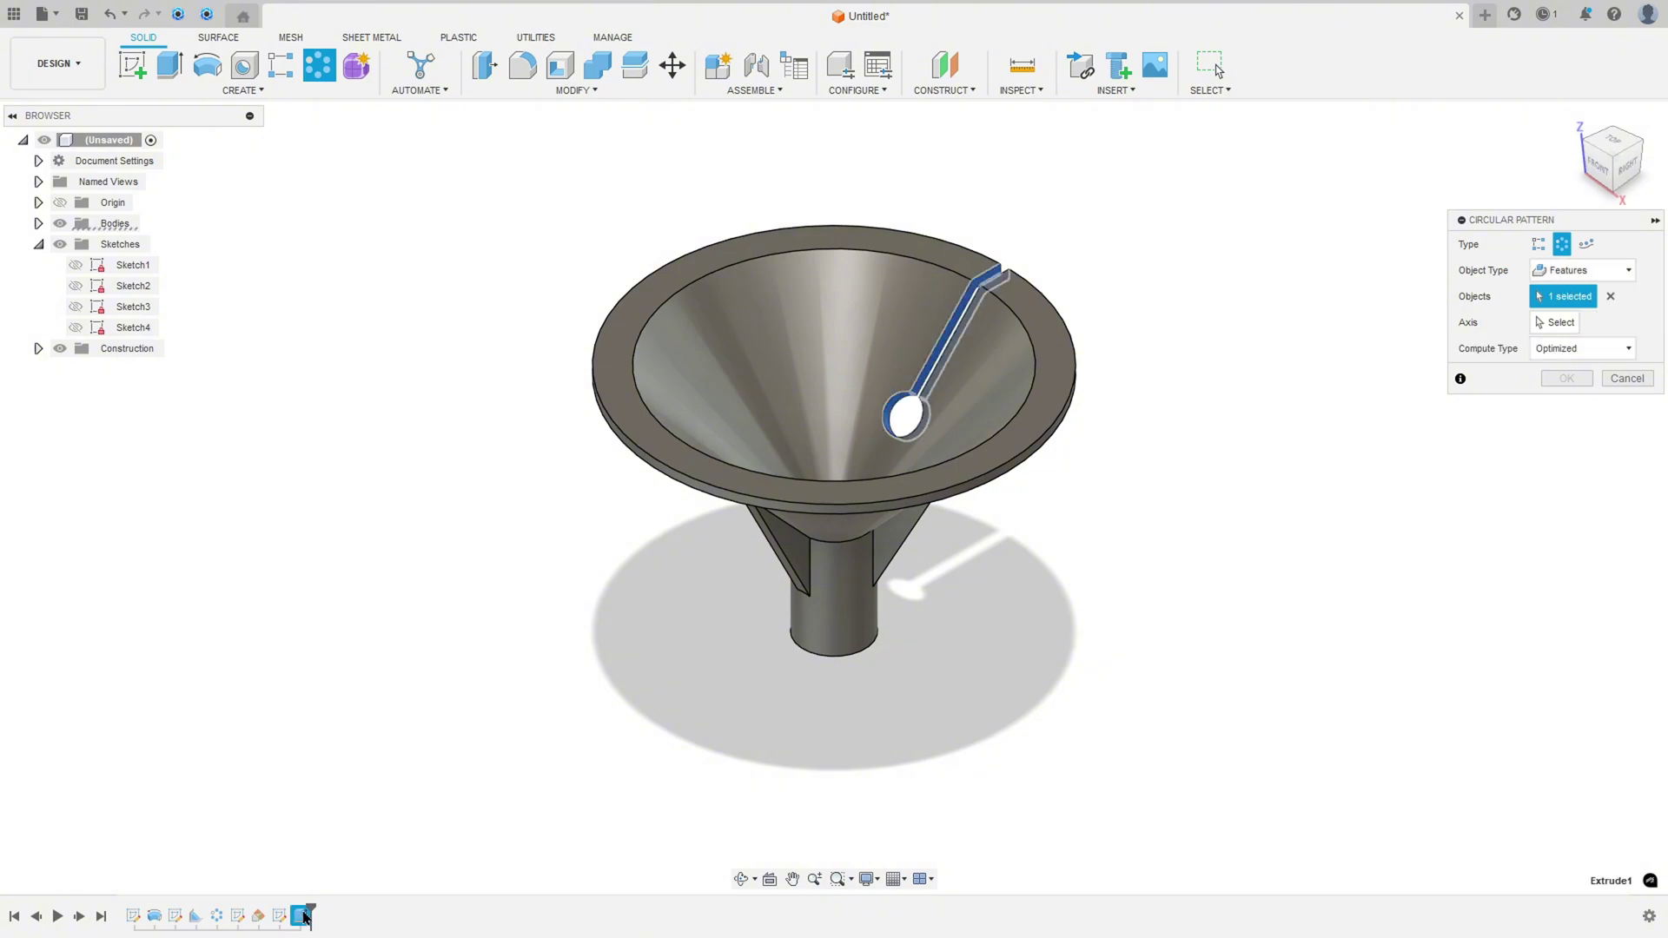
{"action": "left_click", "coordinate": [1555, 323]}
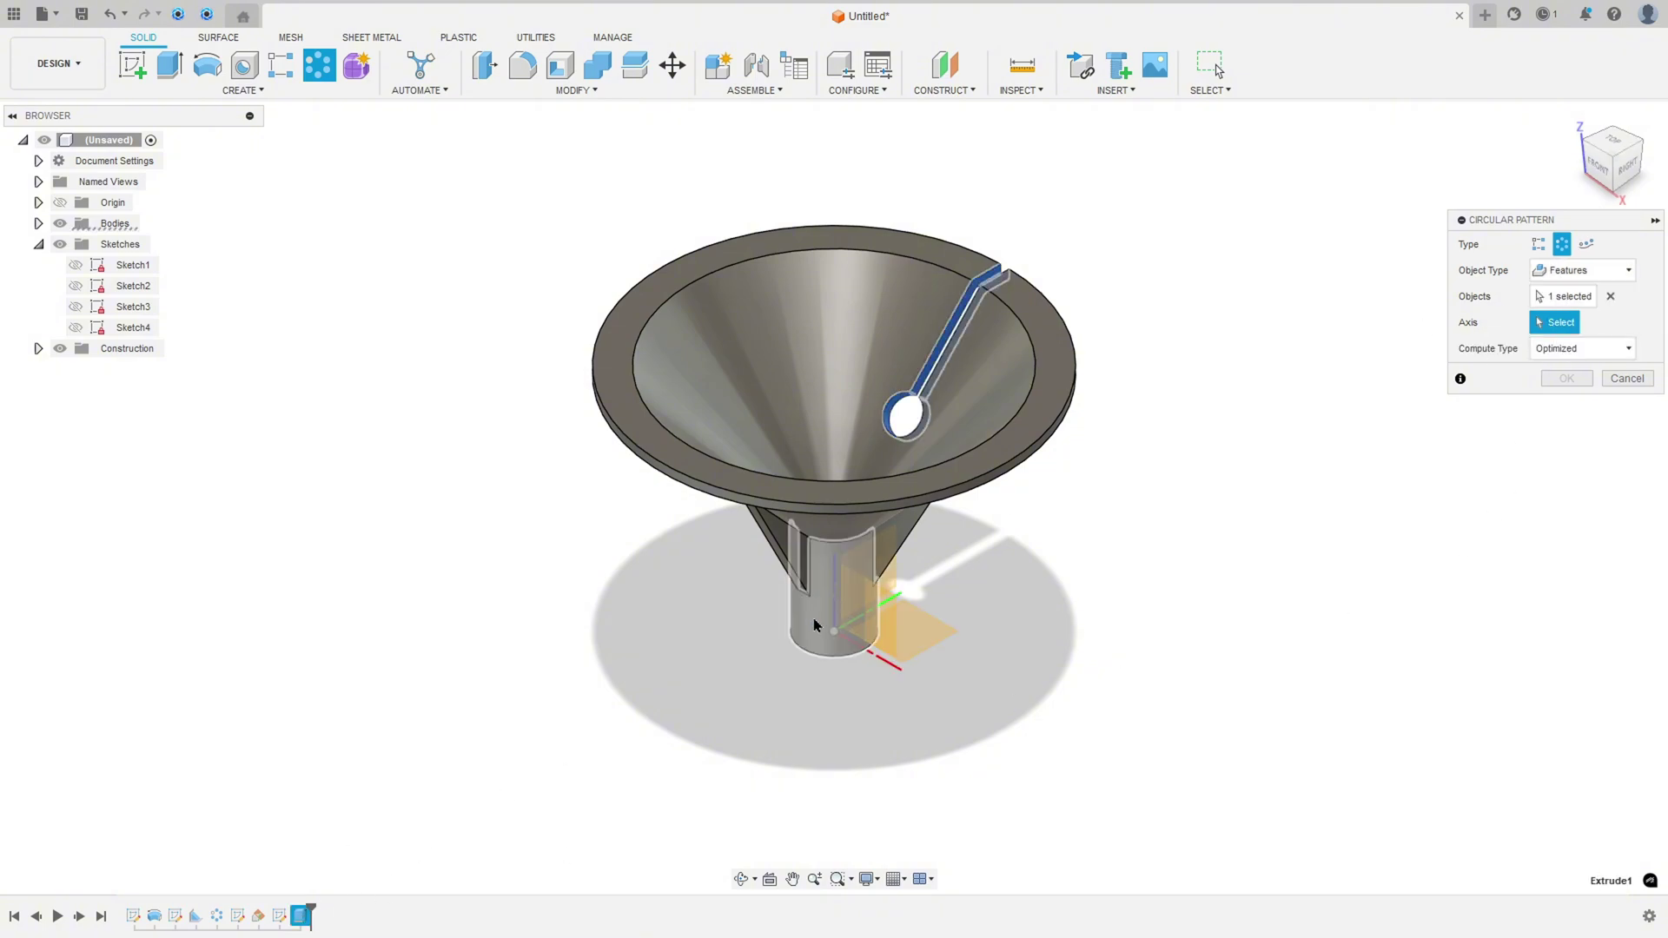
{"action": "left_click", "coordinate": [815, 640]}
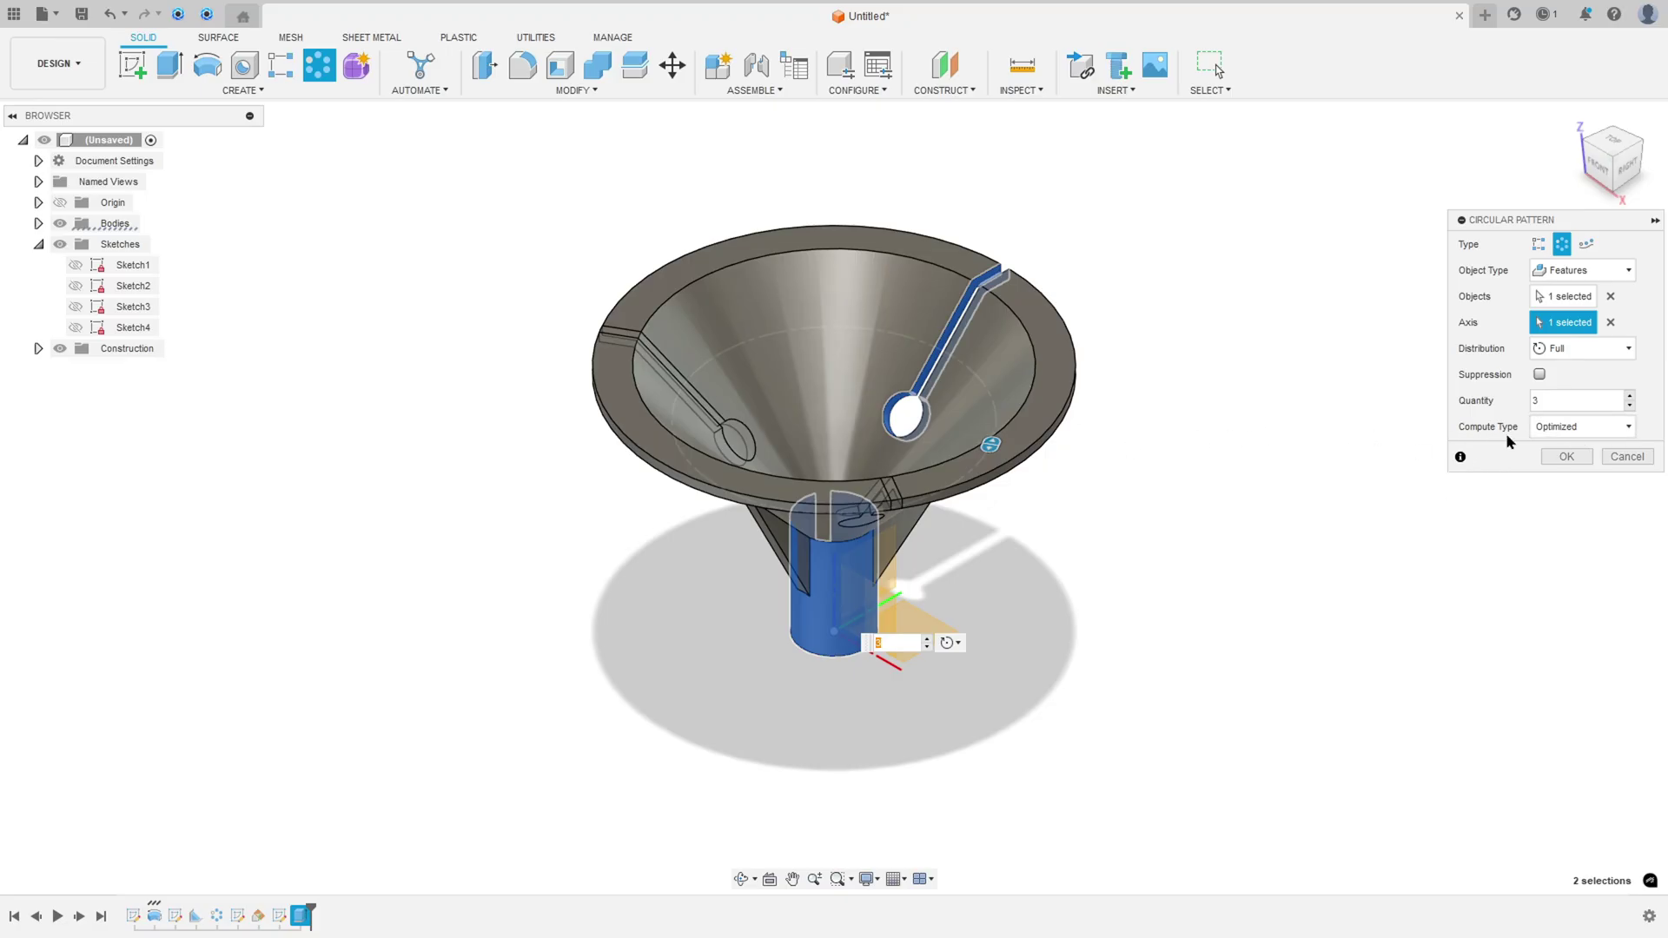
{"action": "left_click", "coordinate": [1596, 437]}
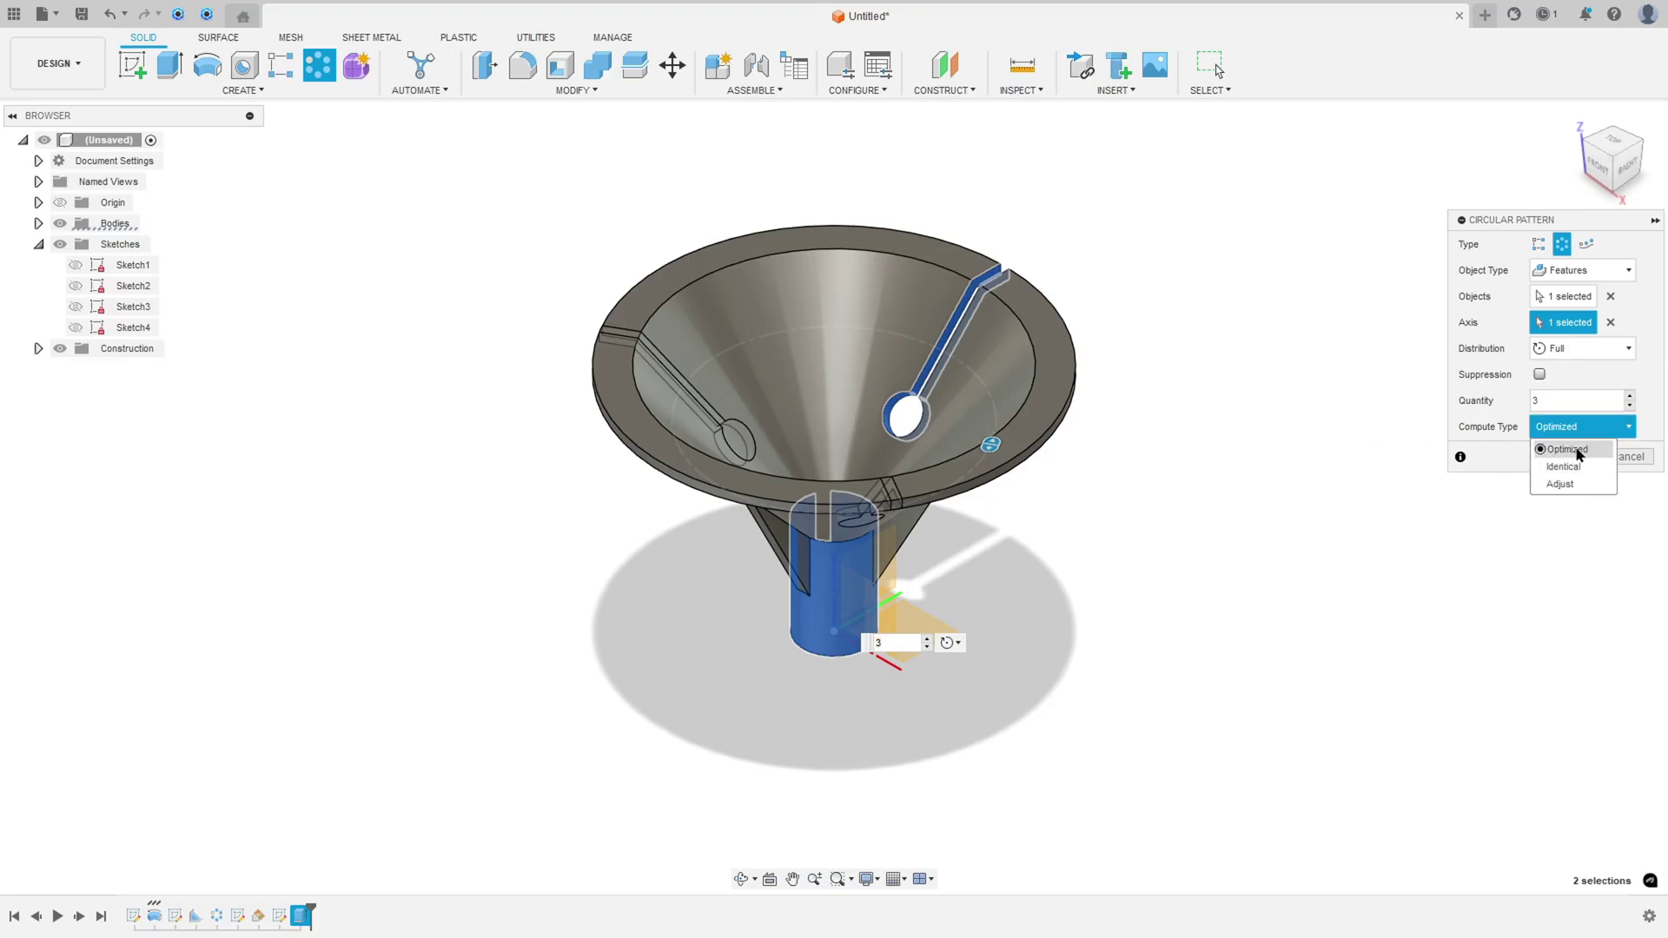
{"action": "left_click", "coordinate": [1590, 452]}
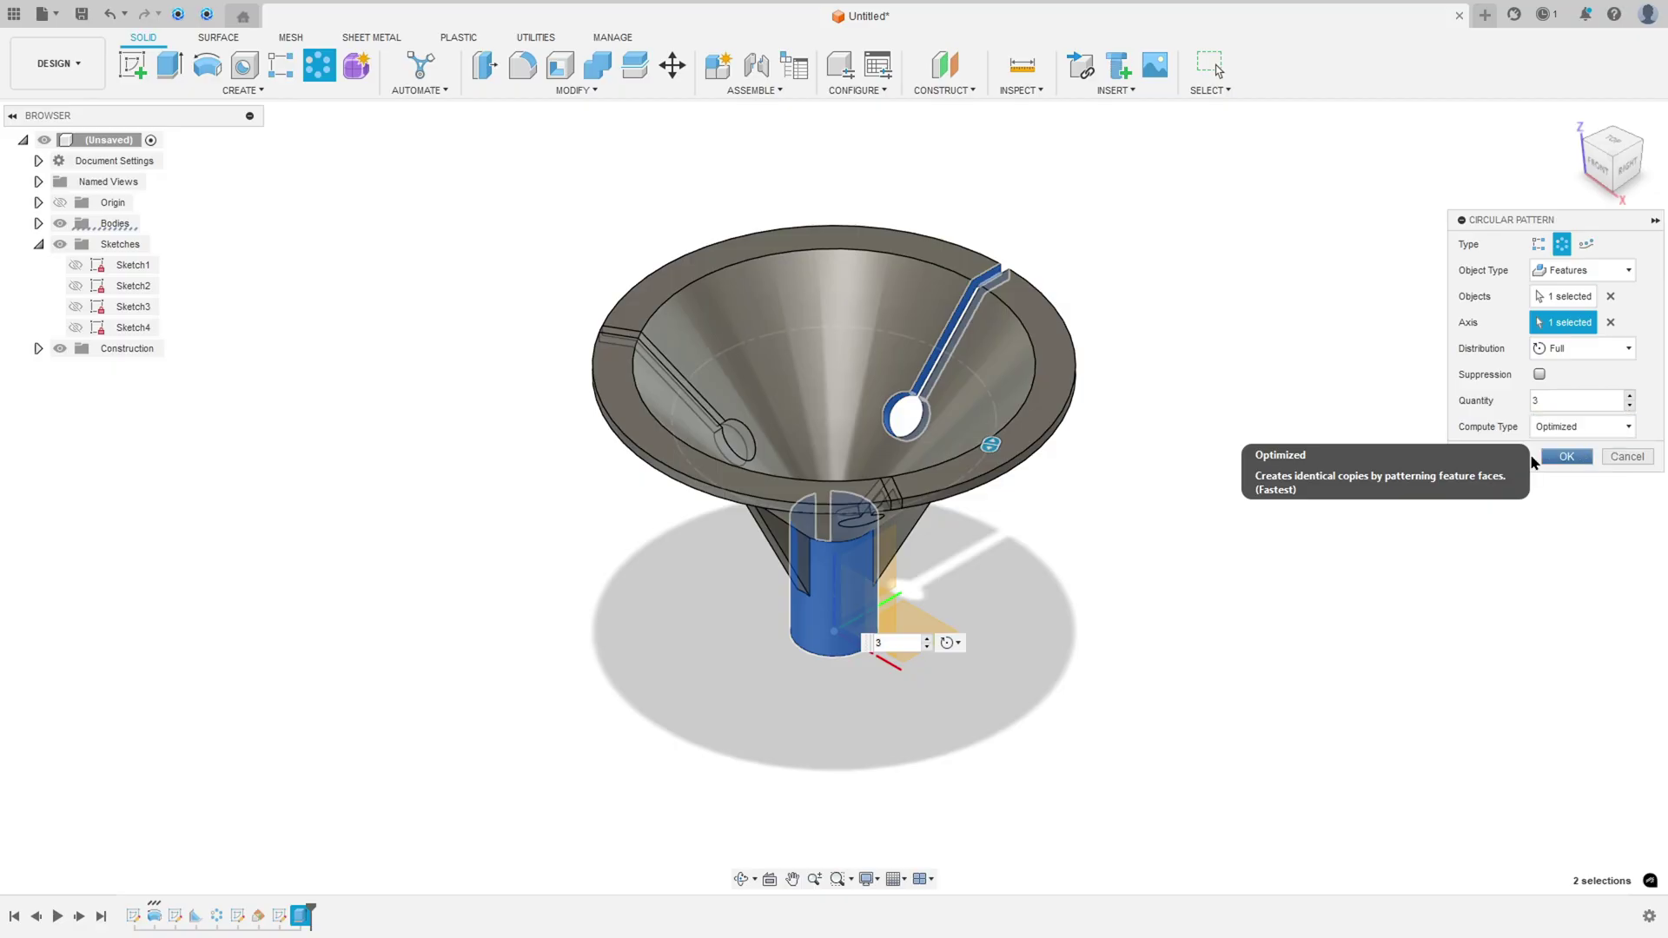
{"action": "left_click", "coordinate": [1567, 457]}
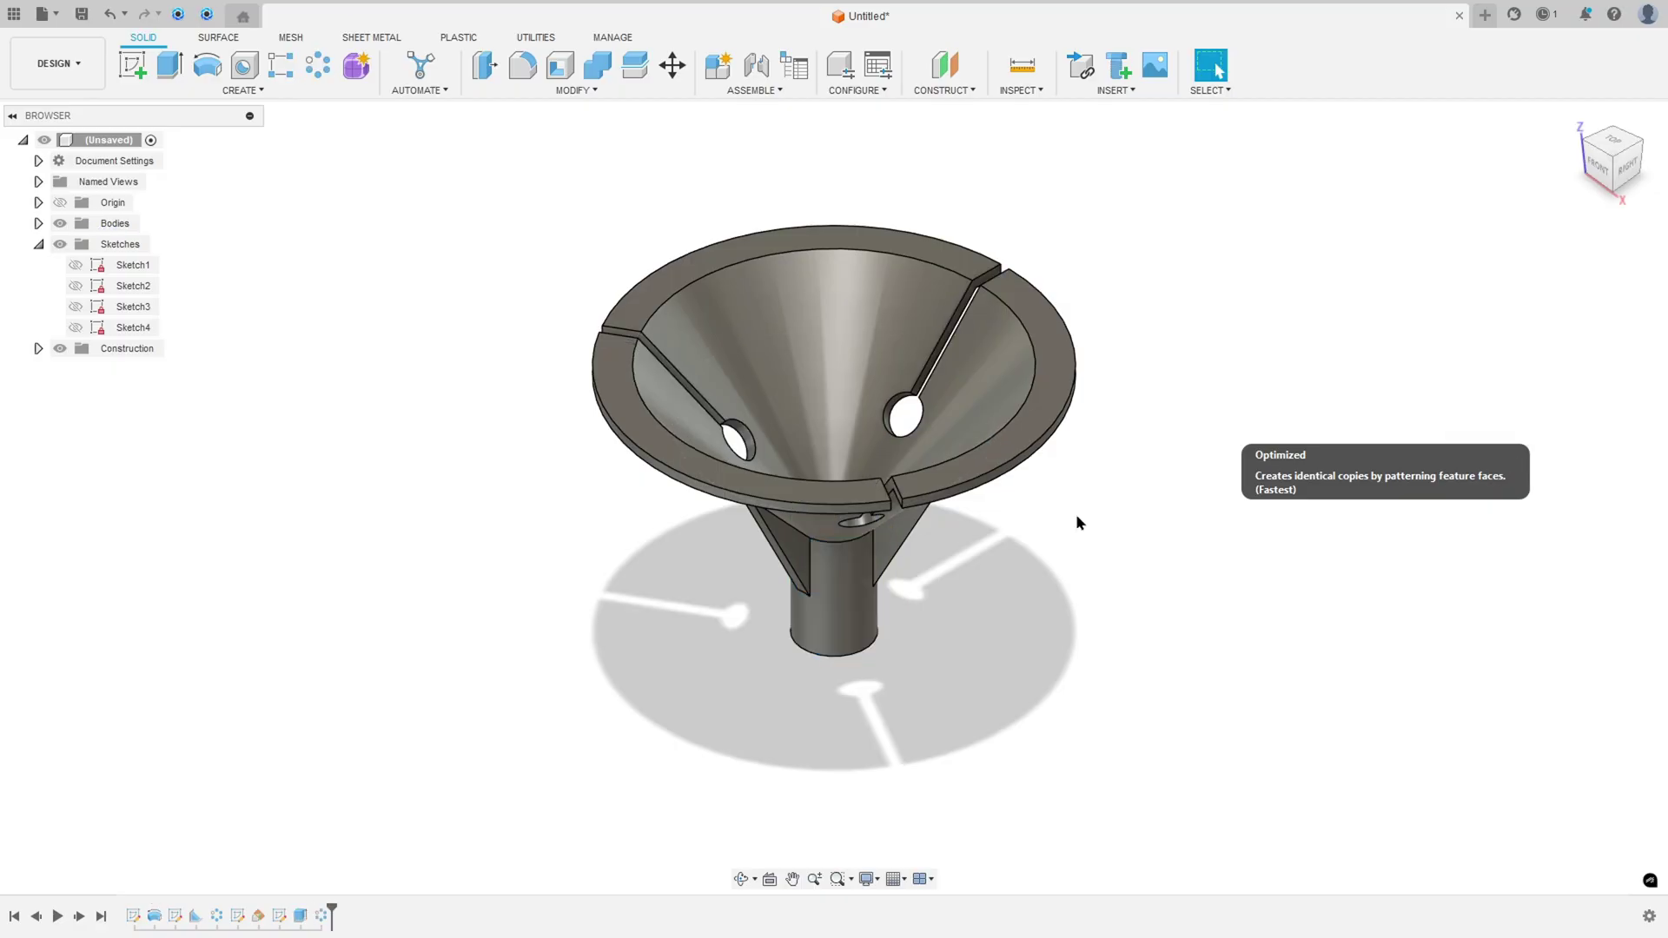
{"action": "middle_click_drag", "start_coordinate": [1077, 540], "coordinate": [1189, 440], "text": "shift"}
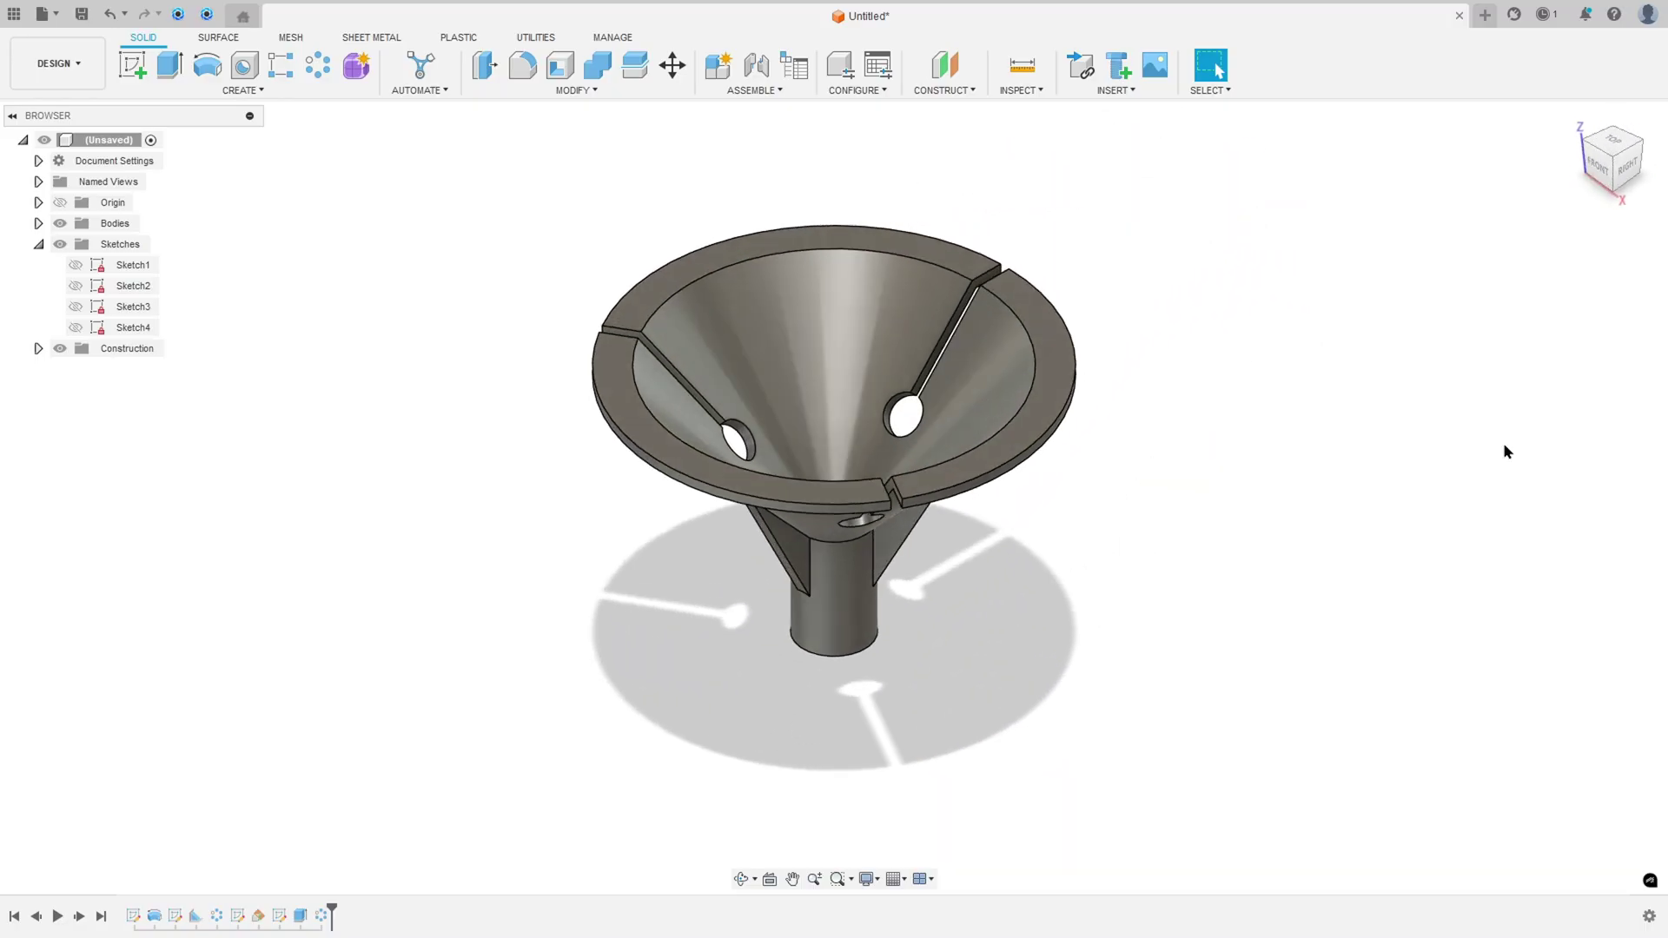